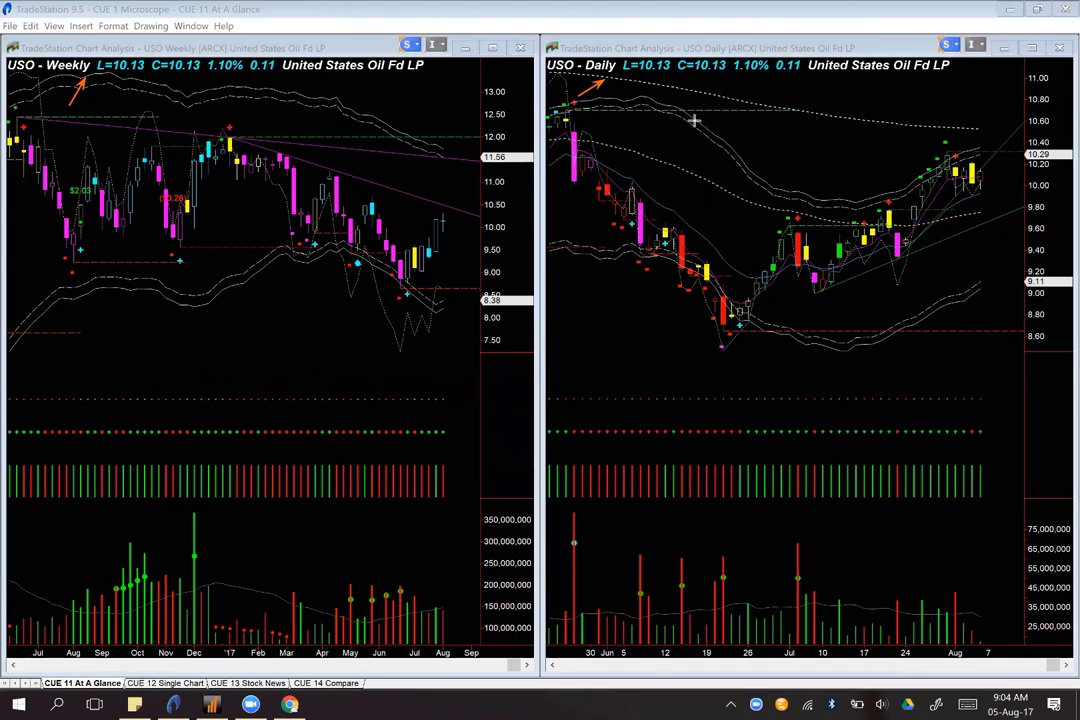
Step: Draw arrows on the USO daily chart marking the early-August peak, the recent lows and the latest candle, with an upward arrow beyond it
left_click_drag(877, 134, 933, 139)
mouse_move(963, 121)
left_mouse_down()
mouse_move(951, 151)
mouse_move(975, 190)
mouse_move(991, 188)
left_mouse_up()
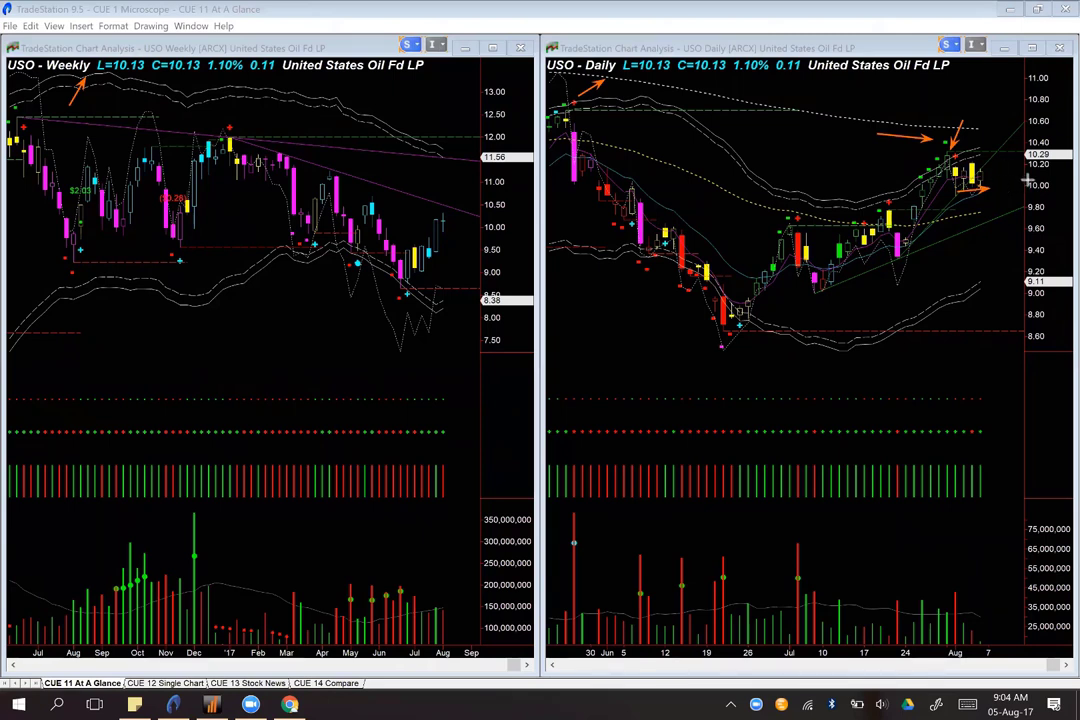
left_click_drag(1028, 180, 990, 178)
left_click_drag(997, 199, 1014, 161)
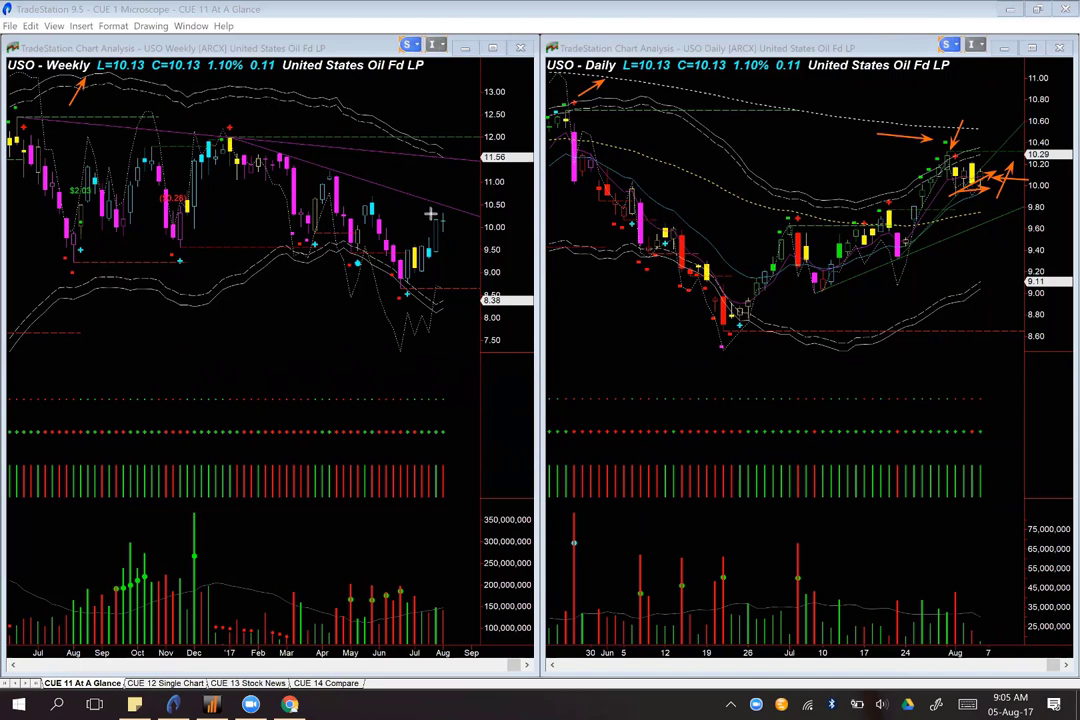
Step: Mark the descending trendline, the latest rise and a downward move on the USO weekly chart with arrows, and clear all annotations
left_click_drag(407, 188, 490, 216)
left_click_drag(419, 229, 445, 208)
left_click_drag(454, 208, 467, 234)
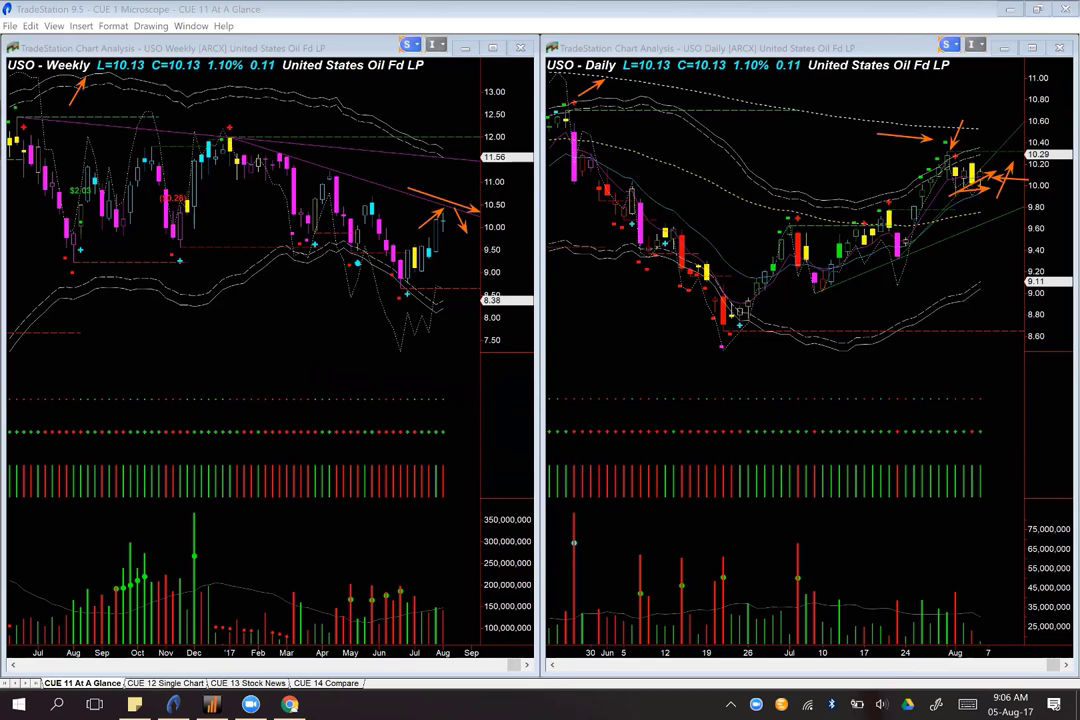
key("Escape")
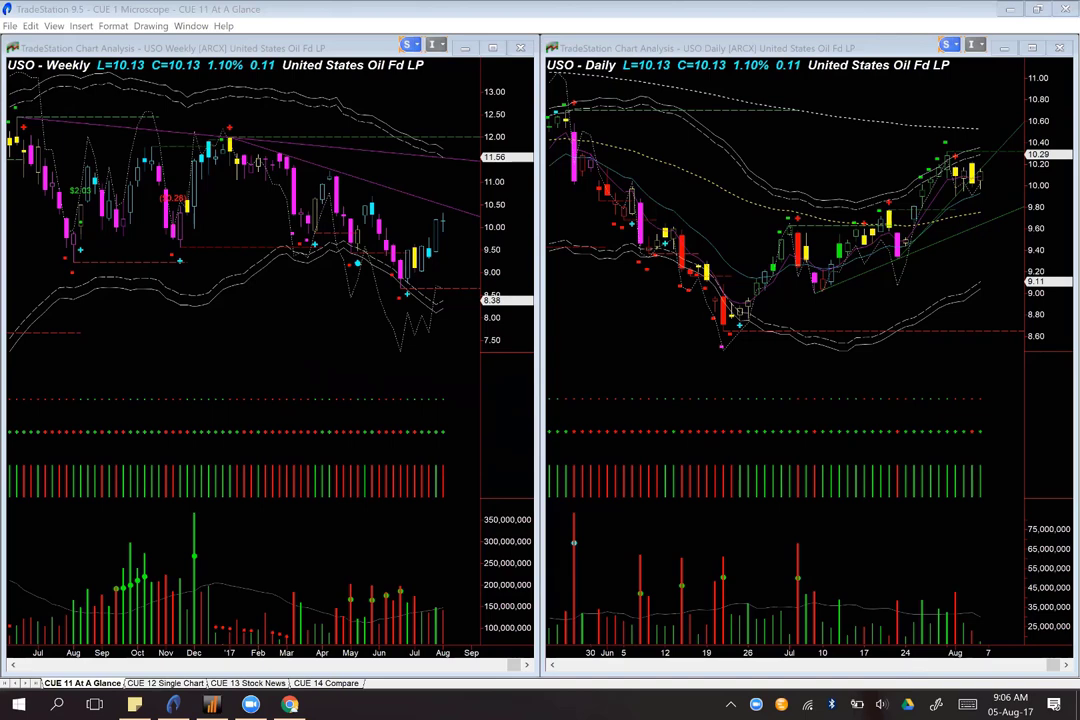
Step: Annotate the GLD charts with arrows at the daily peak, pullback, latest candle and resistance line, and at the weekly candle and descending trendline
mouse_move(872, 110)
left_mouse_down()
mouse_move(937, 150)
mouse_move(956, 149)
mouse_move(950, 142)
left_mouse_up()
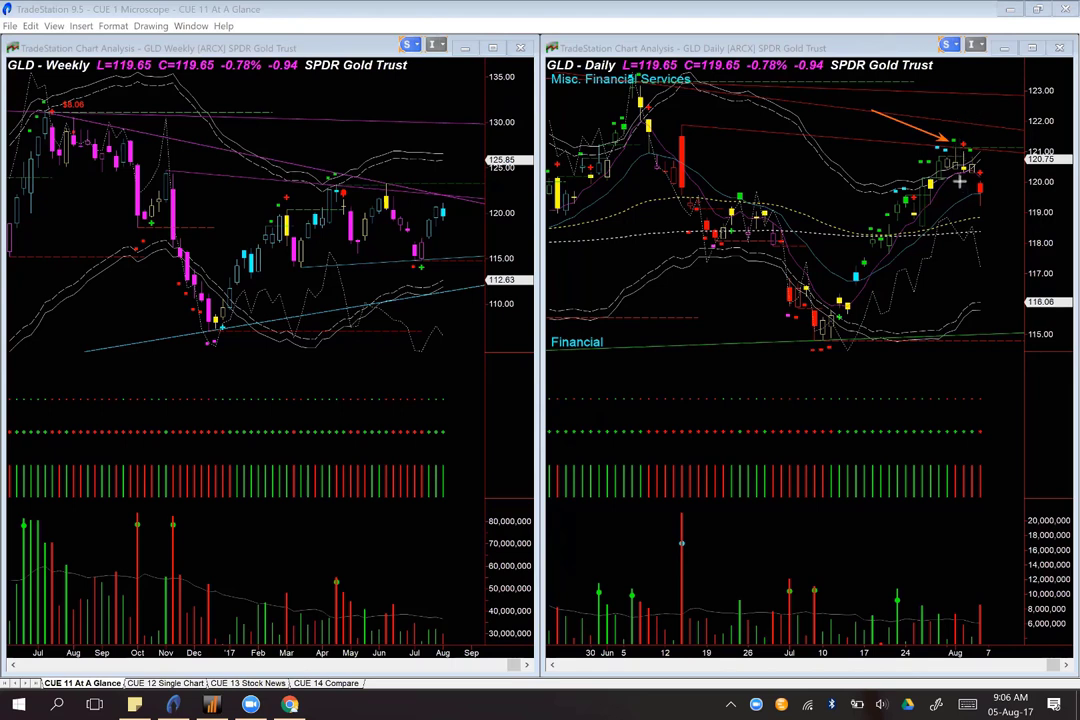
mouse_move(960, 181)
left_mouse_down()
mouse_move(972, 222)
mouse_move(1008, 190)
mouse_move(988, 193)
left_mouse_up()
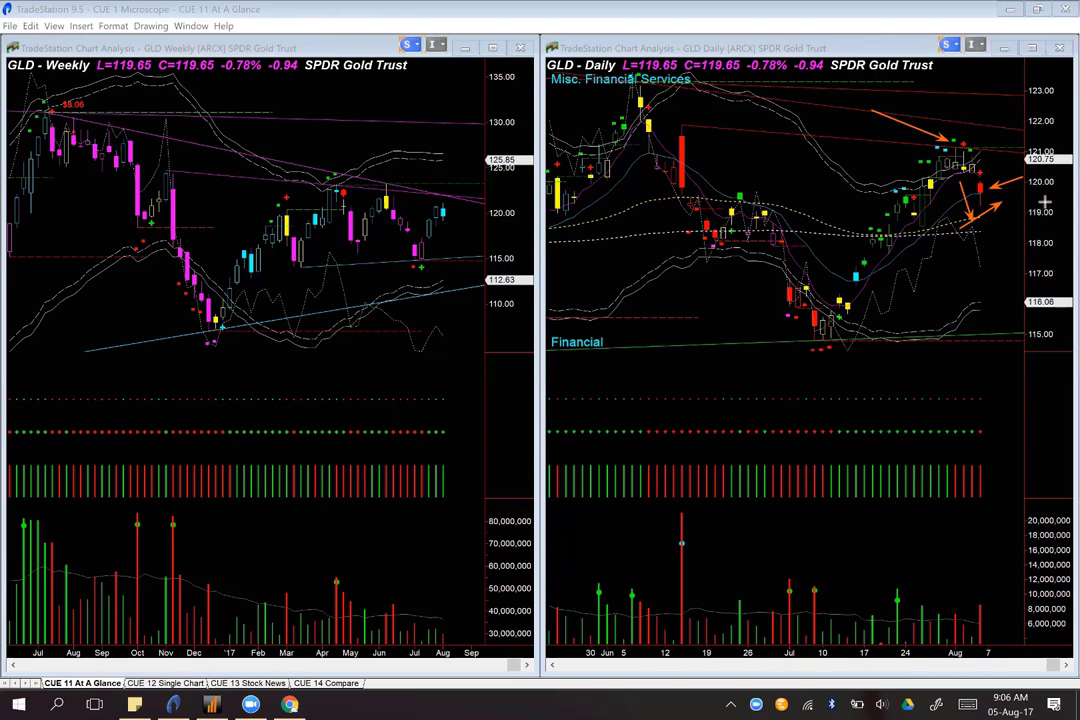
left_click_drag(471, 154, 443, 200)
left_click_drag(988, 202, 1008, 166)
left_click_drag(886, 139, 1026, 150)
left_click_drag(413, 183, 510, 210)
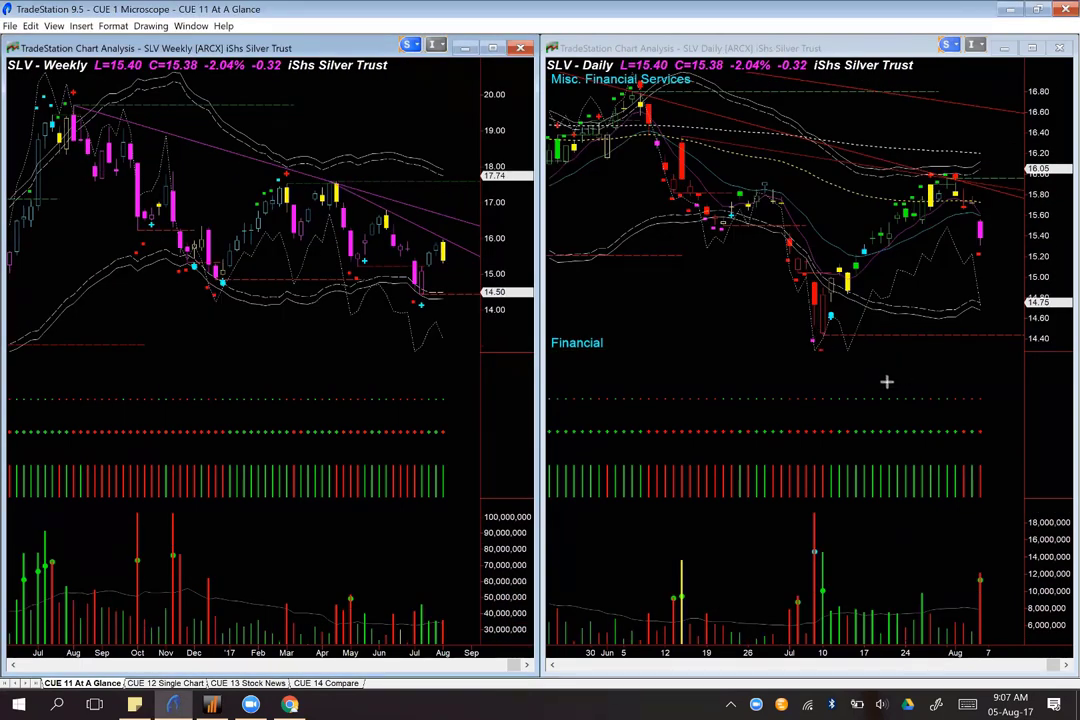
Step: Draw arrows on the SLV daily chart for the July low, rally, peak and drop, plus one along the weekly descending trendline
left_click_drag(887, 381, 835, 327)
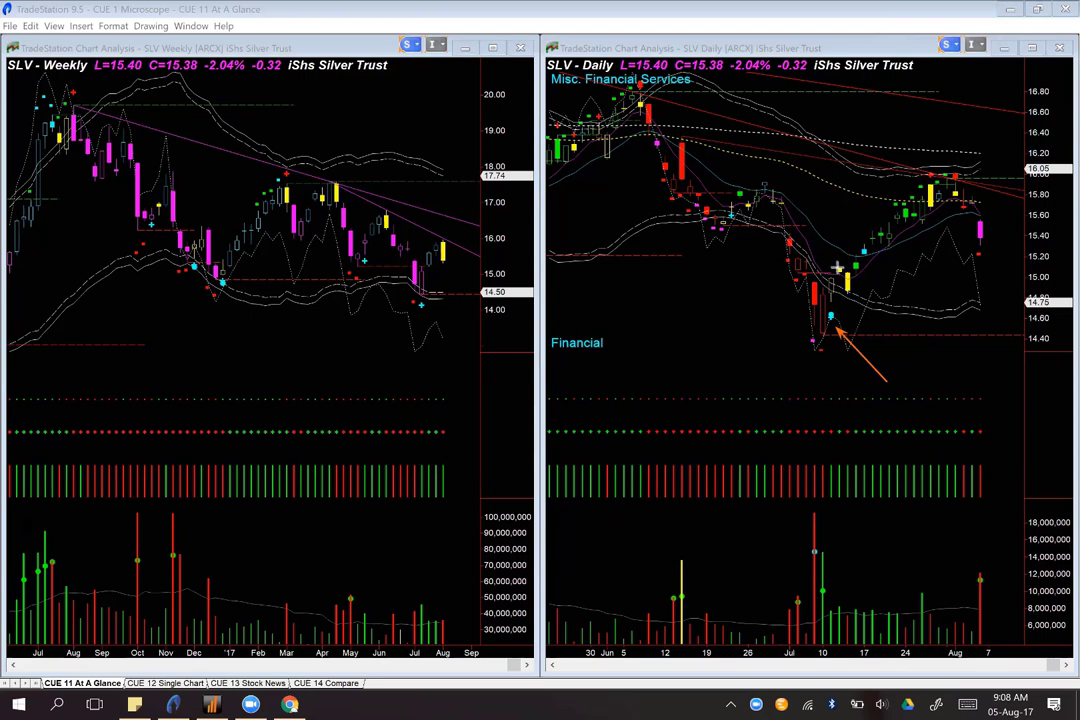
left_click_drag(836, 267, 914, 174)
left_click_drag(975, 139, 957, 168)
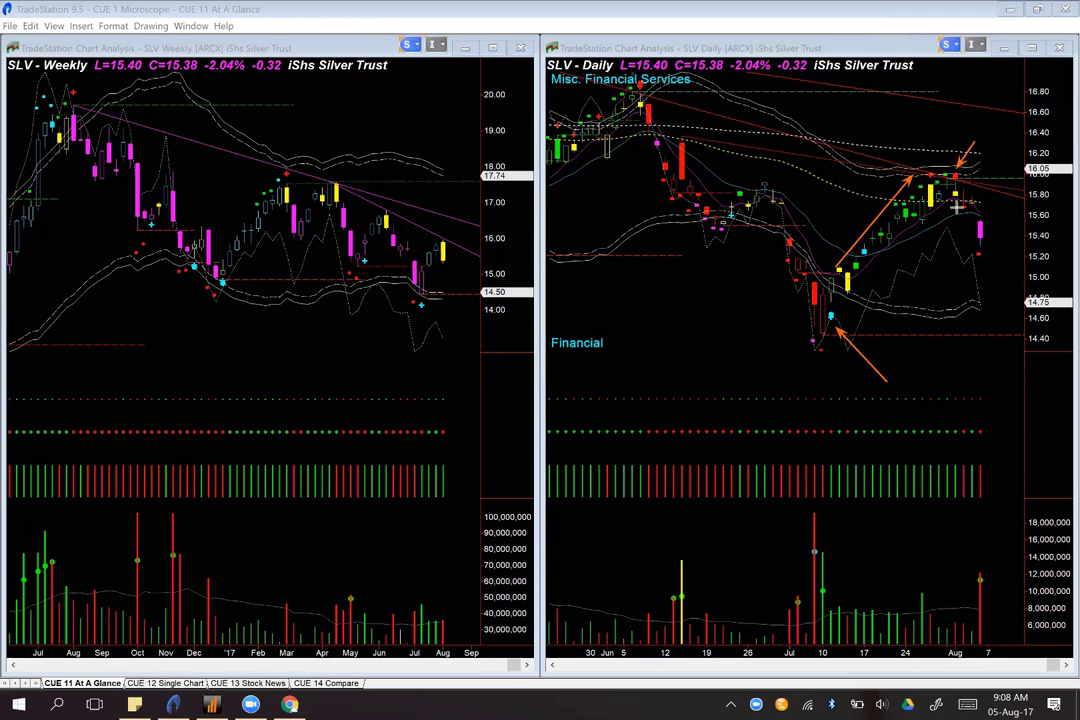
left_click_drag(957, 208, 972, 257)
left_click_drag(413, 213, 480, 251)
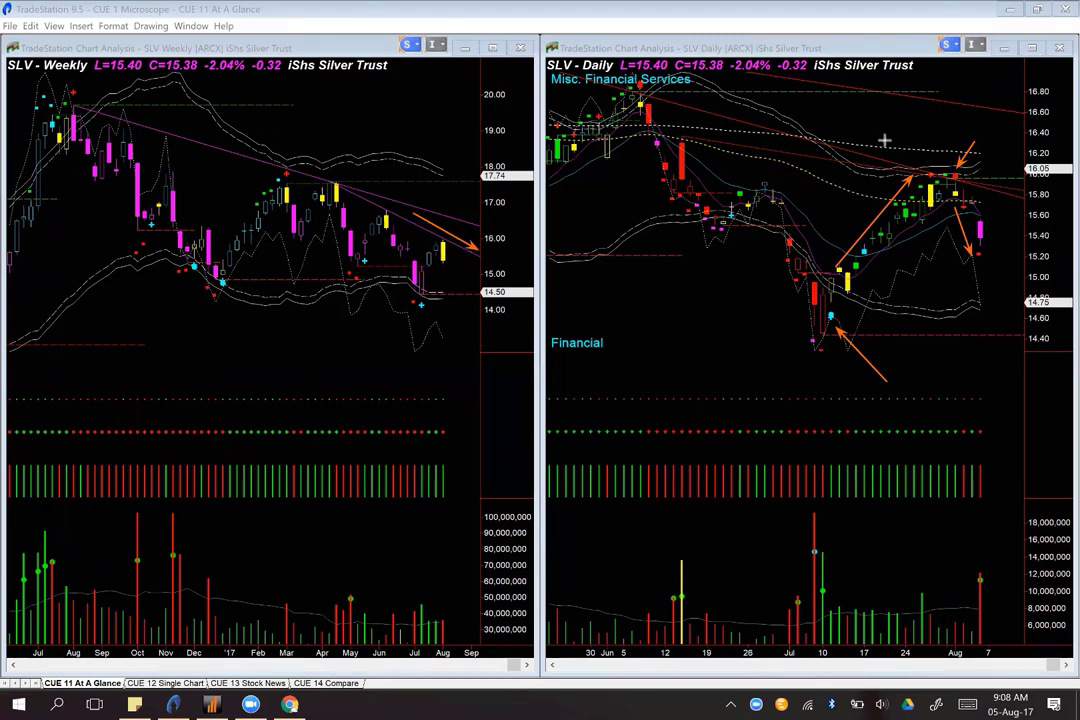
Step: Mark the SLV daily peak, last candle, rebound direction and volume spike, plus the latest weekly candle, and clear all annotations
left_click_drag(935, 108, 956, 169)
left_click_drag(1003, 150, 959, 177)
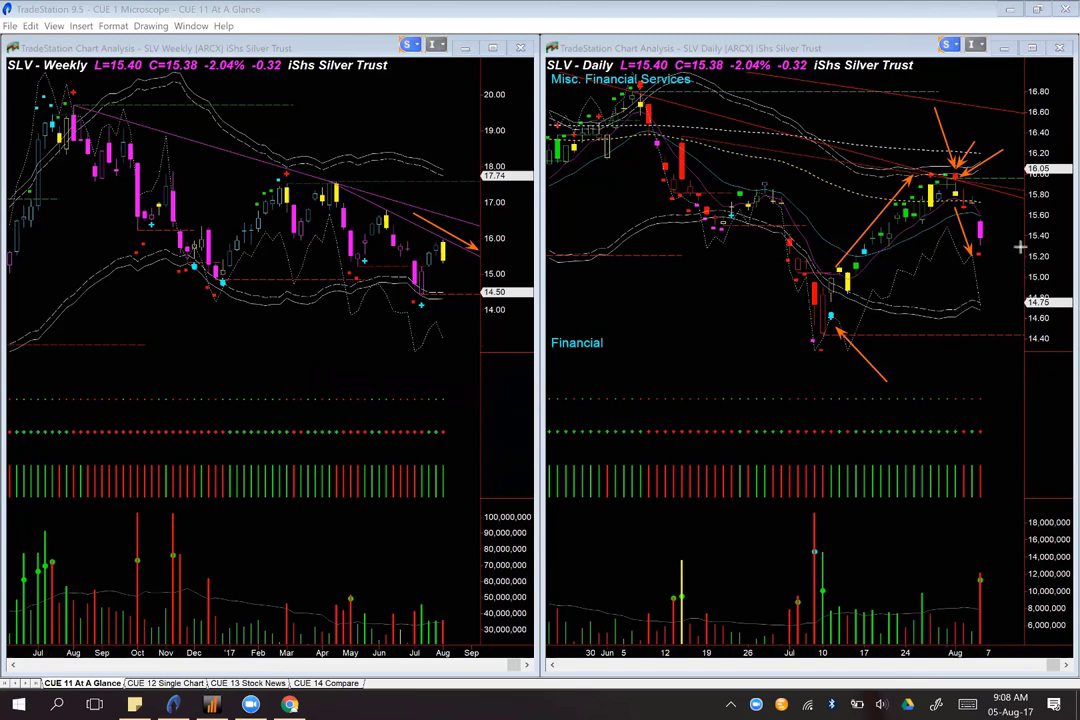
left_click_drag(1043, 214, 989, 228)
left_click_drag(928, 541, 975, 574)
left_click_drag(992, 238, 1001, 208)
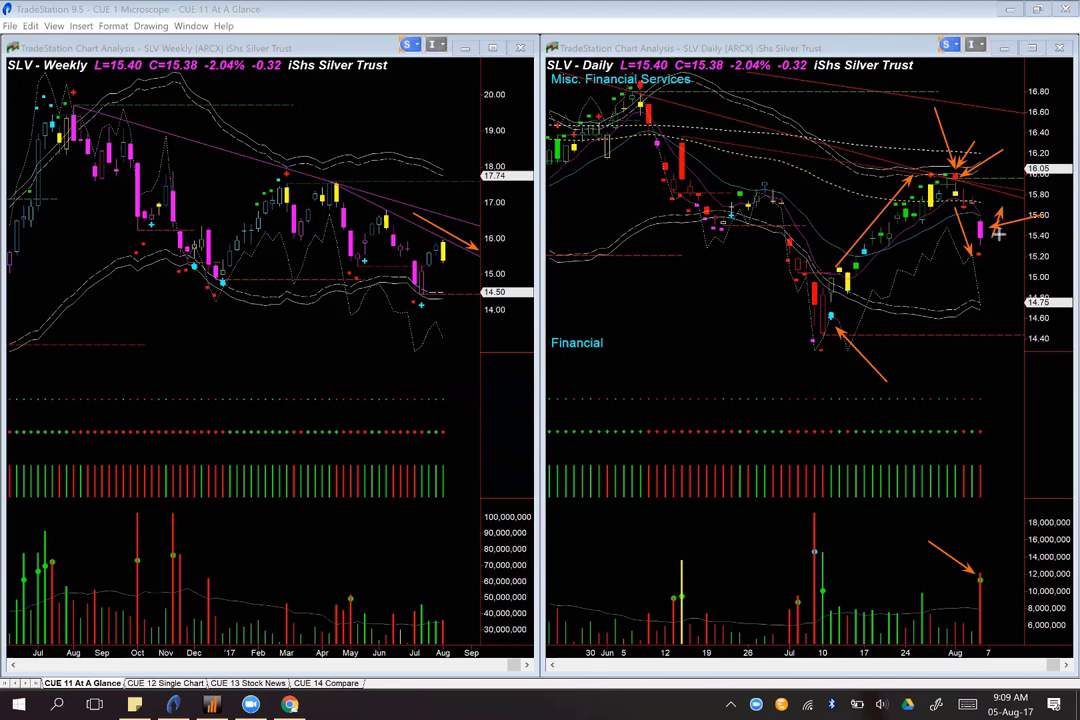
left_click_drag(999, 236, 1009, 208)
left_click_drag(464, 280, 455, 259)
key("Escape")
Step: Switch to MetaStock and draw arrows to the Weekly and Daily labels of the NIFTY BANK charts
left_click(213, 702)
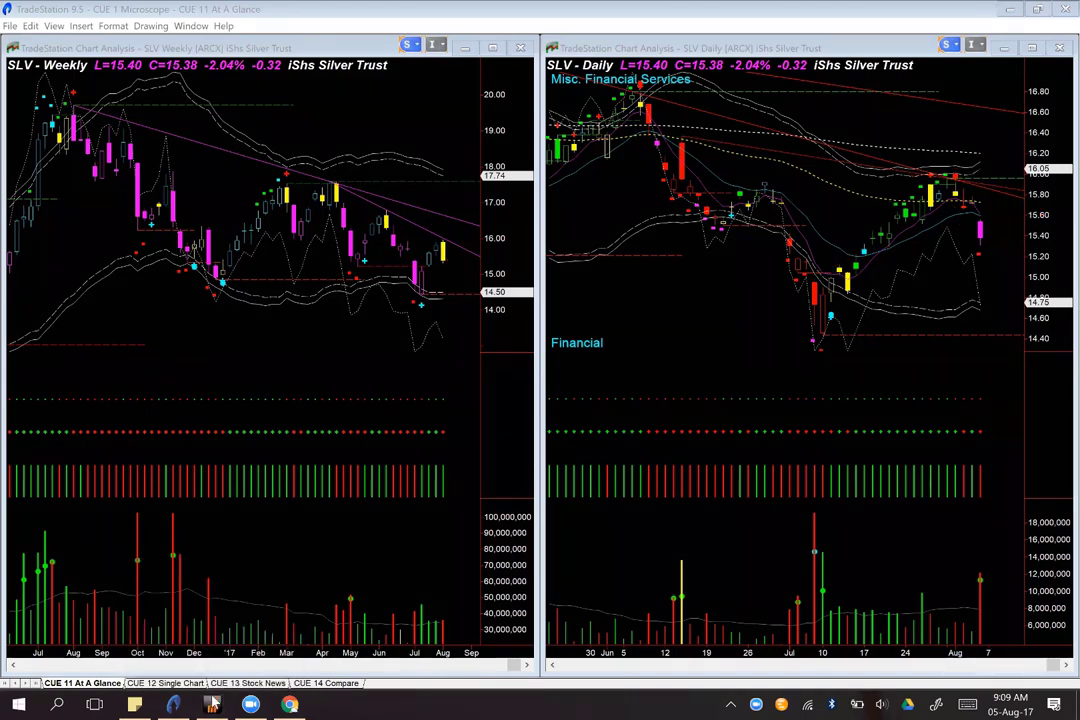
left_click(212, 704)
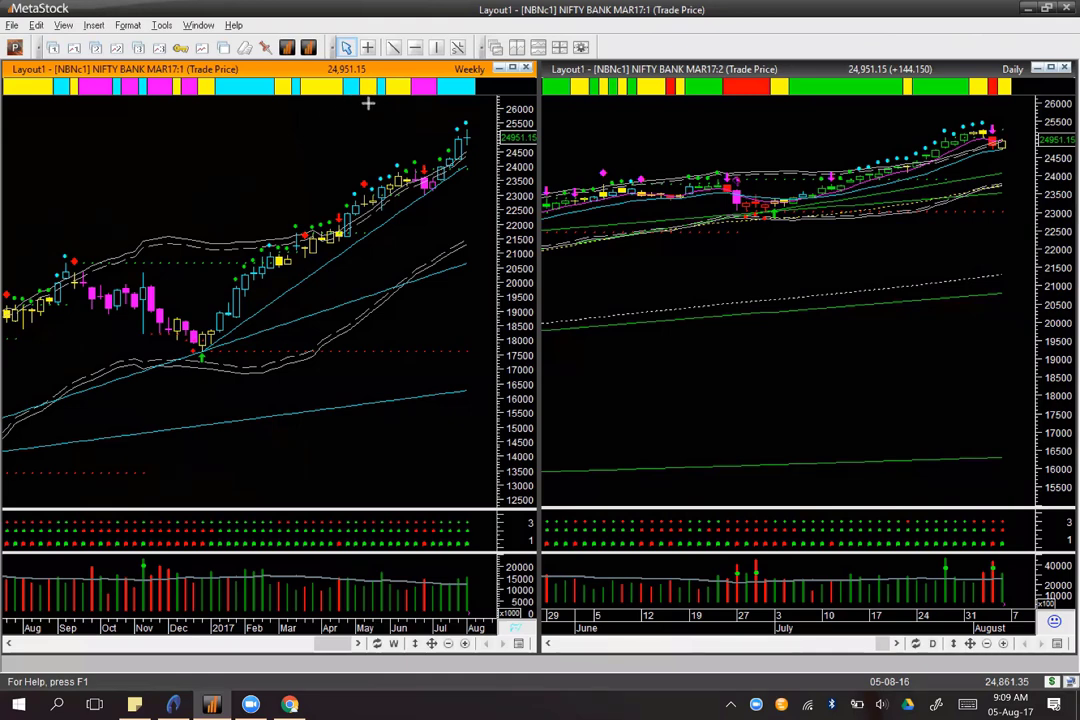
mouse_move(326, 110)
left_mouse_down()
mouse_move(455, 83)
mouse_move(458, 69)
left_mouse_up()
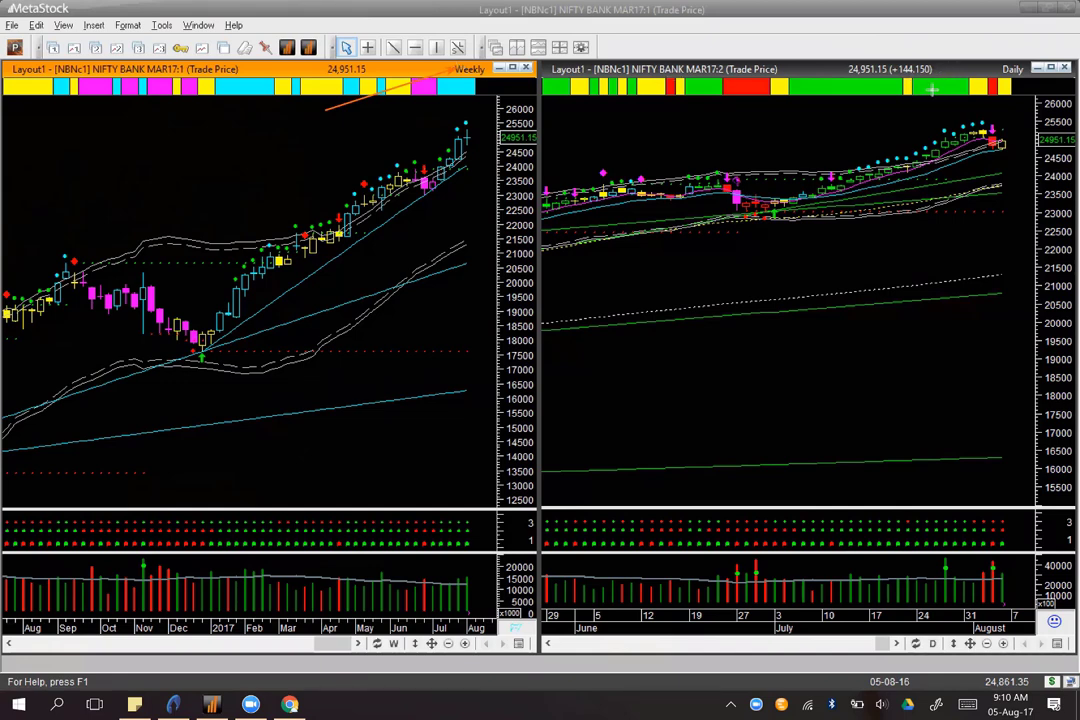
left_click_drag(932, 89, 998, 70)
Step: Draw arrows on the NIFTY BANK charts marking the recent daily highs, the support under the latest candle and the weekly high
left_click_drag(864, 131, 942, 132)
left_click_drag(920, 115, 957, 129)
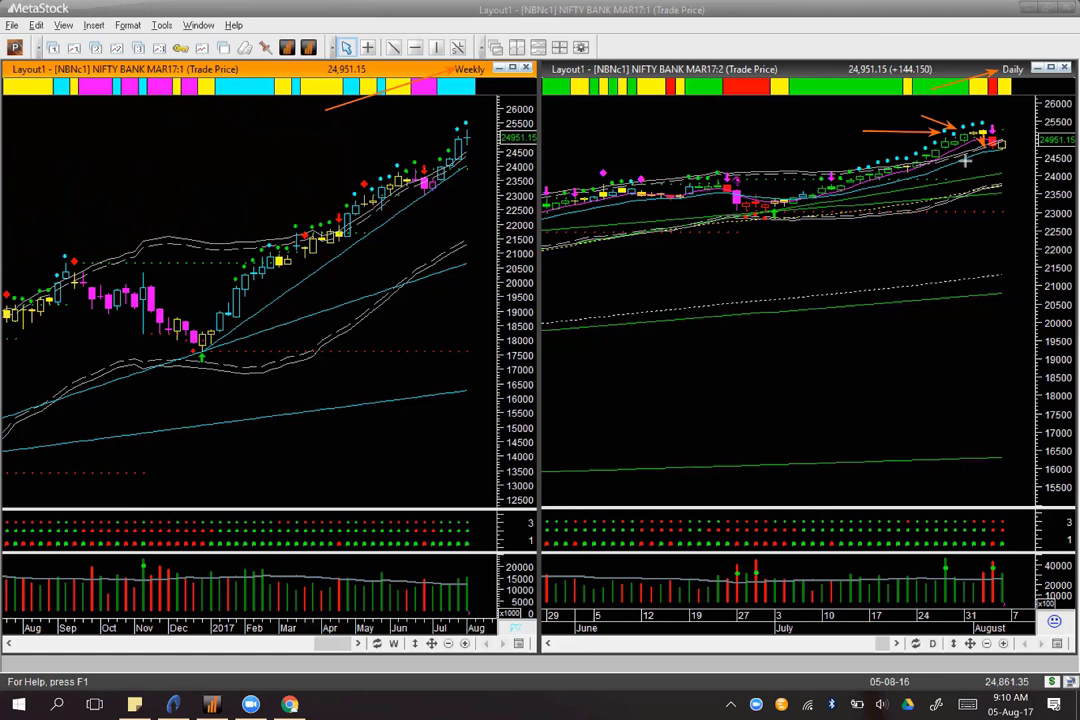
left_click_drag(965, 162, 1002, 151)
left_click_drag(428, 112, 465, 118)
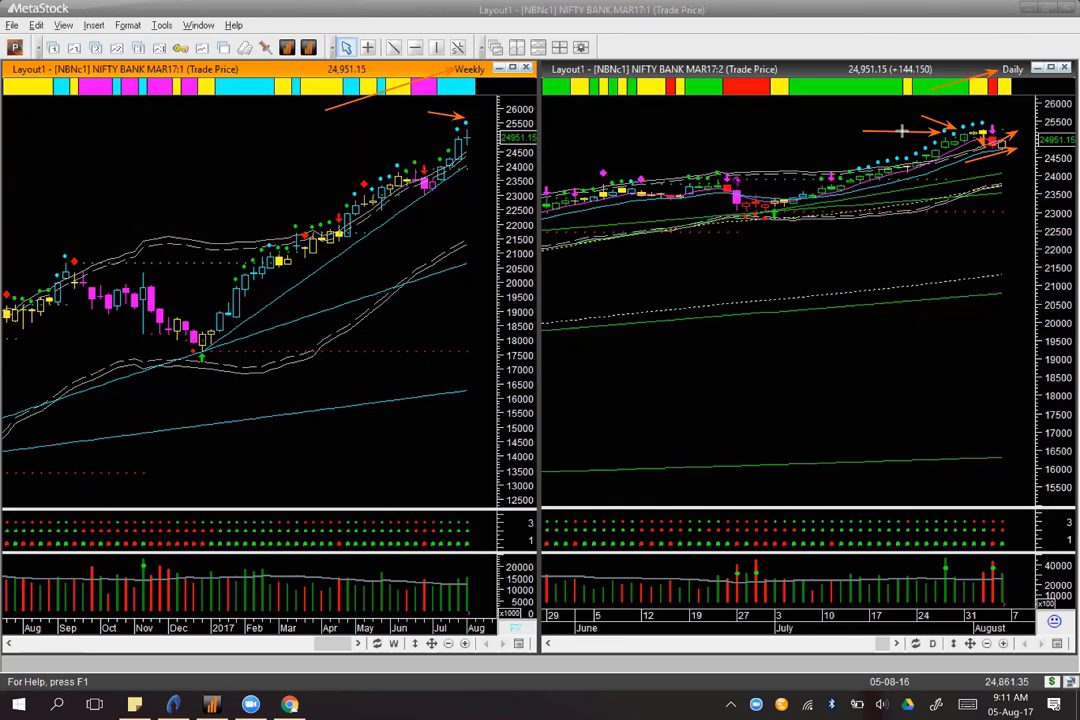
left_click_drag(937, 109, 958, 121)
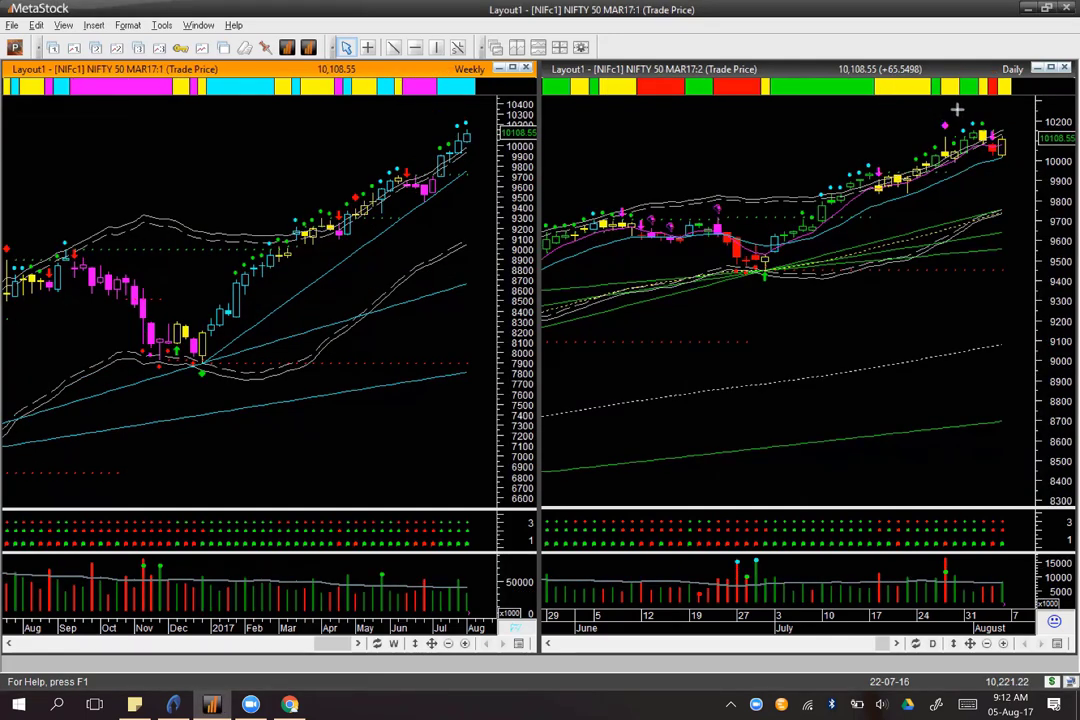
Step: Mark the NIFTY 50 daily high, pullback and rebound direction with arrows, and clear the annotations
left_click_drag(953, 109, 967, 128)
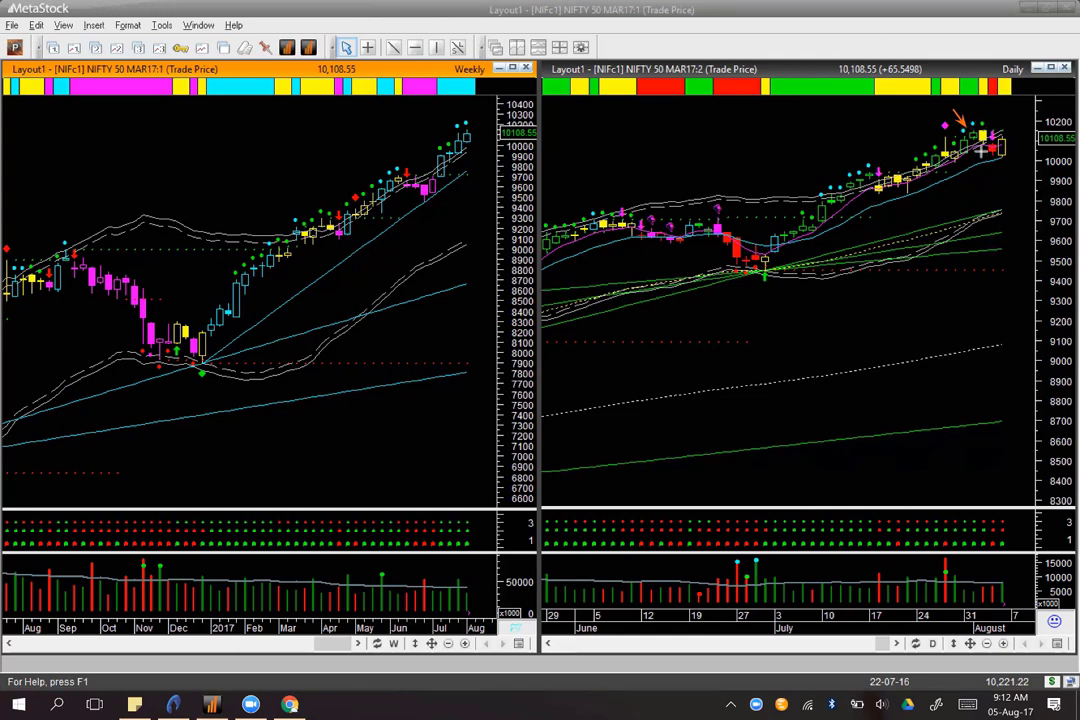
left_click_drag(981, 152, 991, 165)
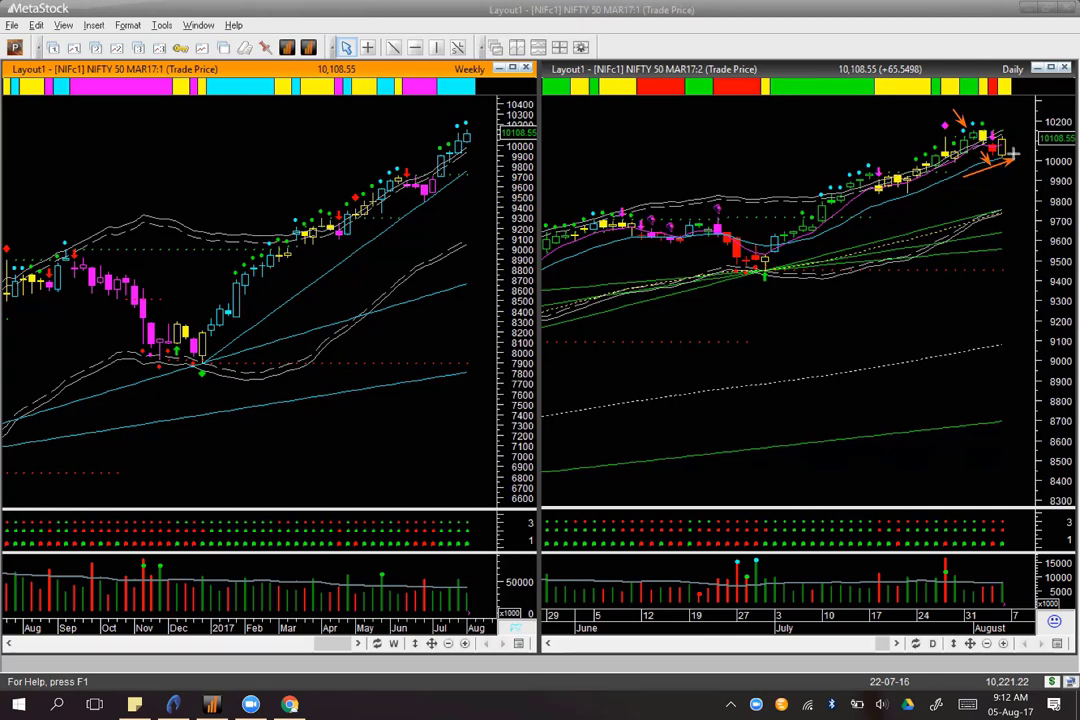
left_click_drag(1013, 153, 1022, 119)
key("Escape")
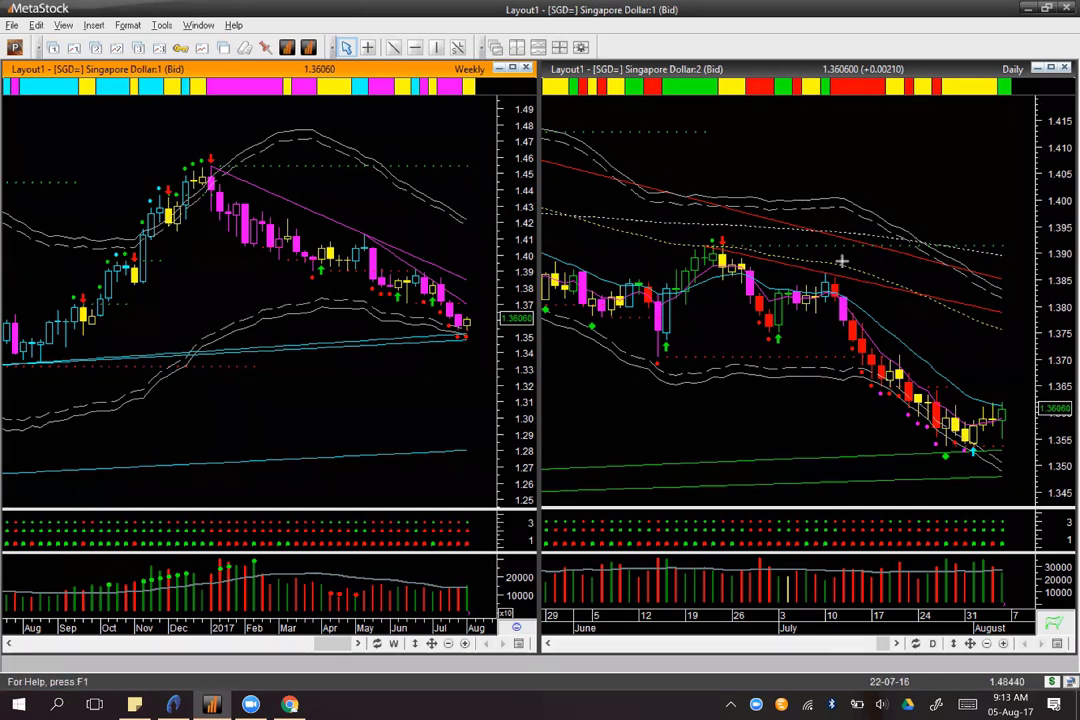
Step: Draw arrows on the Singapore Dollar daily chart marking the July breakdown, the decline and the green support line under the lows
left_click(898, 196)
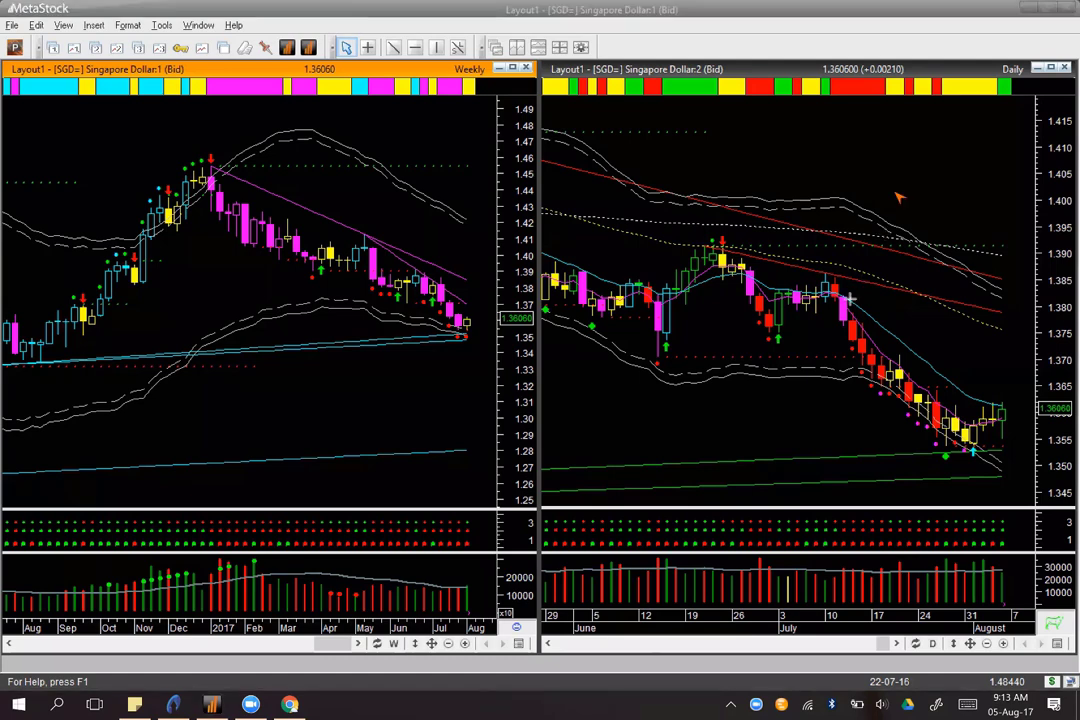
left_click_drag(898, 197, 845, 297)
left_click_drag(858, 373, 932, 451)
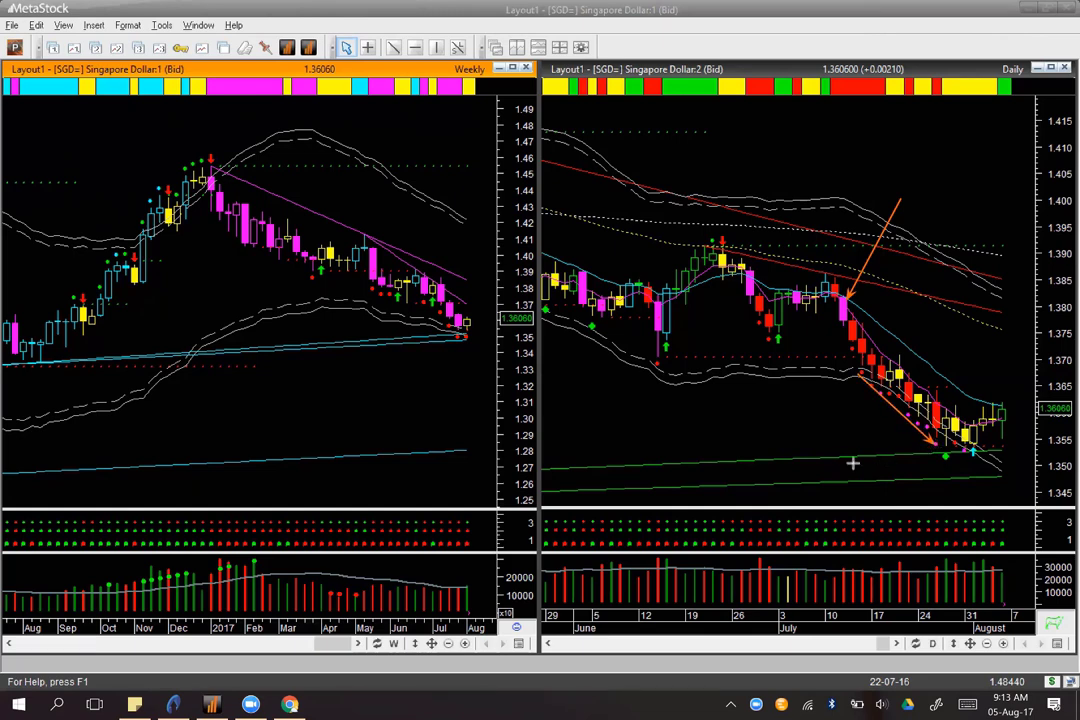
left_click_drag(818, 462, 973, 456)
left_click_drag(901, 494, 942, 464)
left_click_drag(883, 453, 1014, 446)
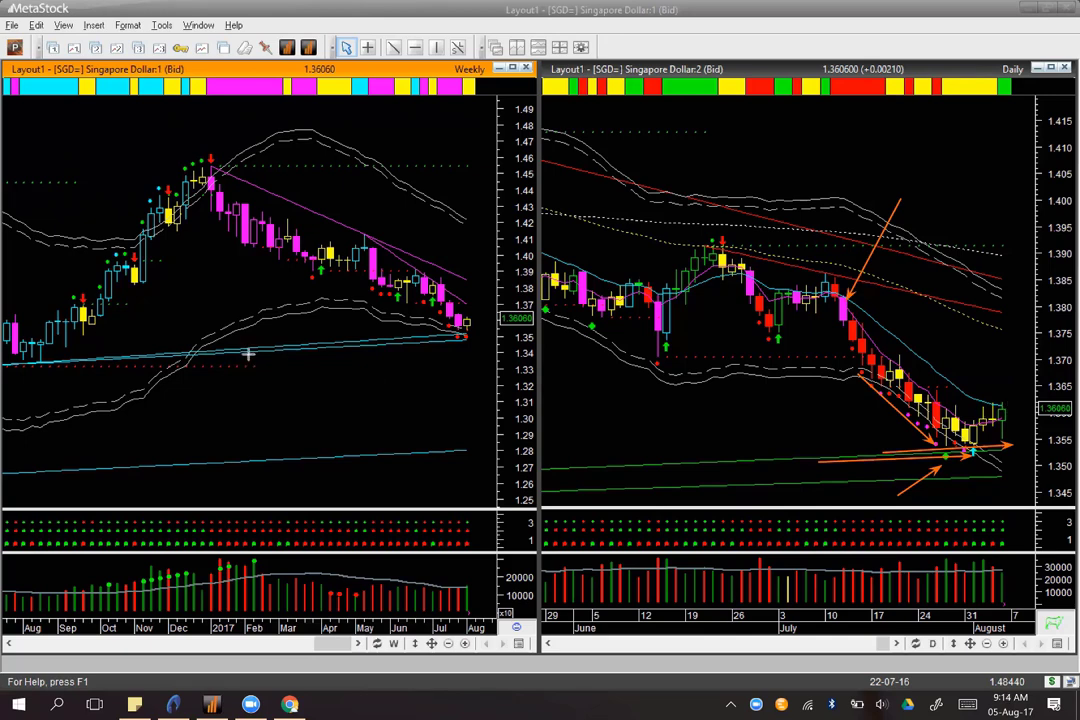
Step: Mark the support trendline and latest candle with arrows on both the weekly and daily Singapore Dollar charts
mouse_move(248, 354)
left_mouse_down()
mouse_move(466, 345)
mouse_move(503, 333)
left_mouse_up()
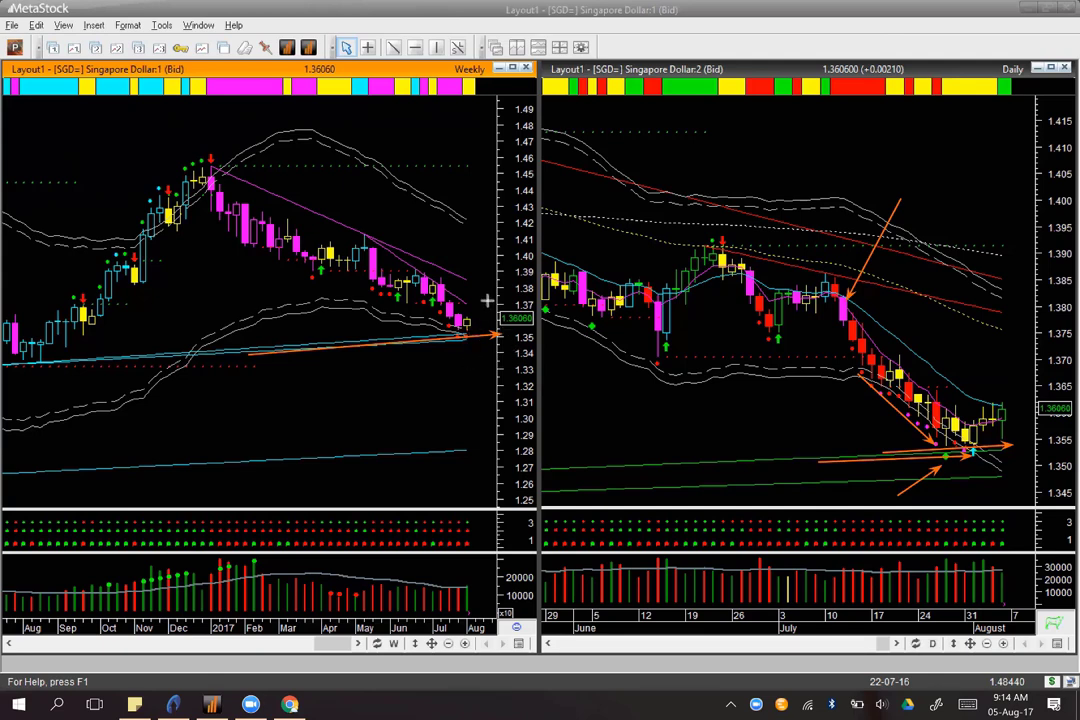
left_click_drag(493, 297, 474, 320)
left_click_drag(330, 357, 488, 343)
left_click_drag(754, 468, 973, 465)
left_click_drag(1027, 364, 1006, 403)
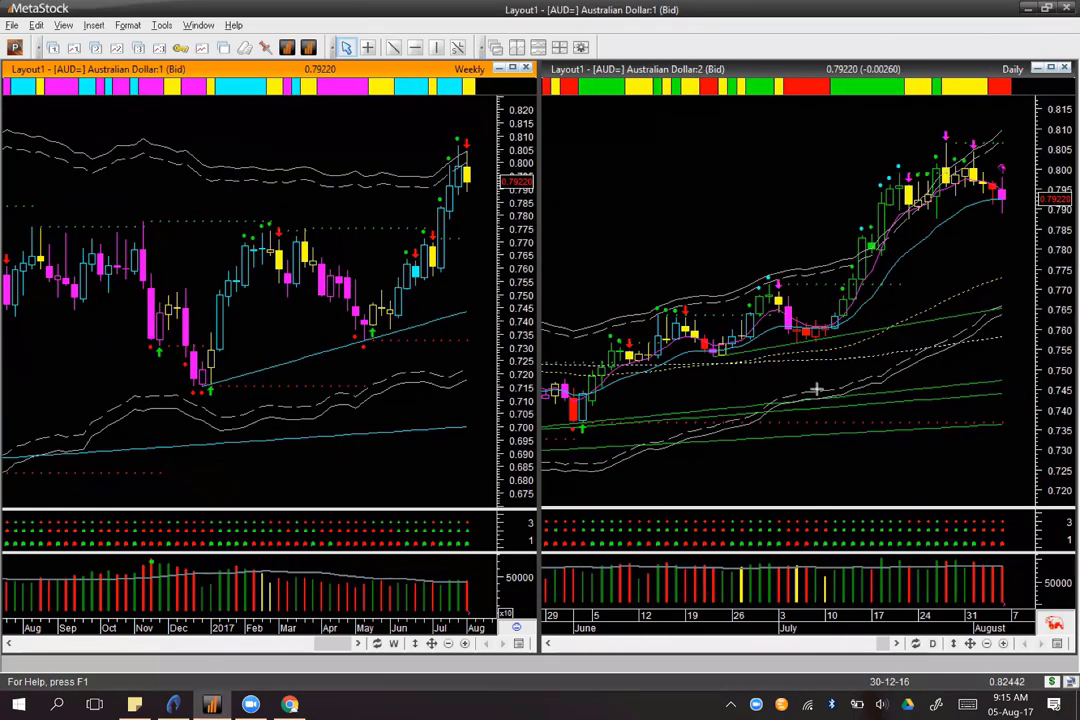
Step: Draw arrows on the Australian Dollar daily chart tracing the July rally from its start, the peak and the pullback to the blue average
left_click_drag(784, 386, 838, 340)
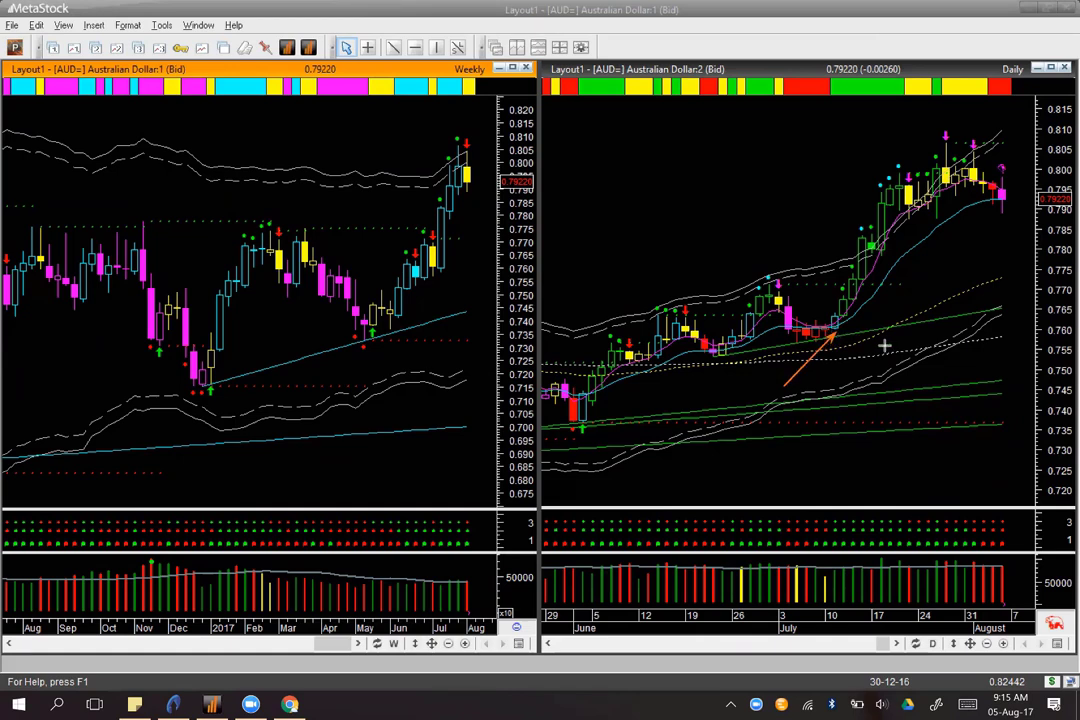
left_click_drag(832, 266, 859, 255)
left_click_drag(860, 210, 897, 154)
left_click_drag(908, 123, 941, 171)
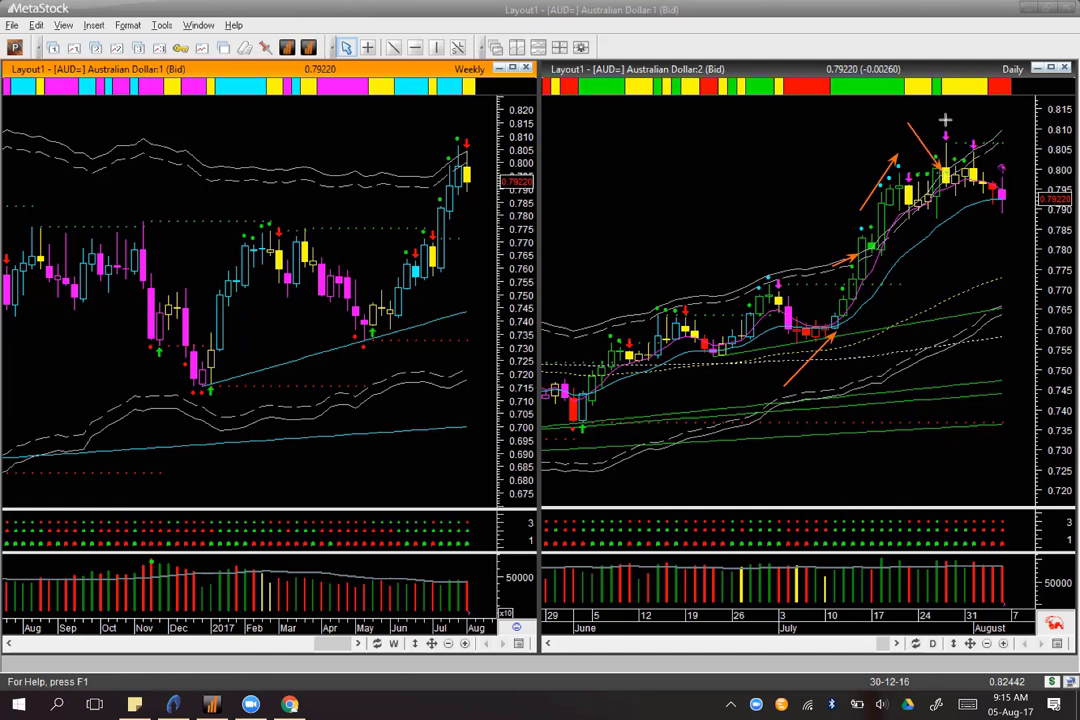
left_click_drag(954, 107, 948, 126)
left_click_drag(960, 187, 989, 204)
left_click_drag(955, 224, 1006, 203)
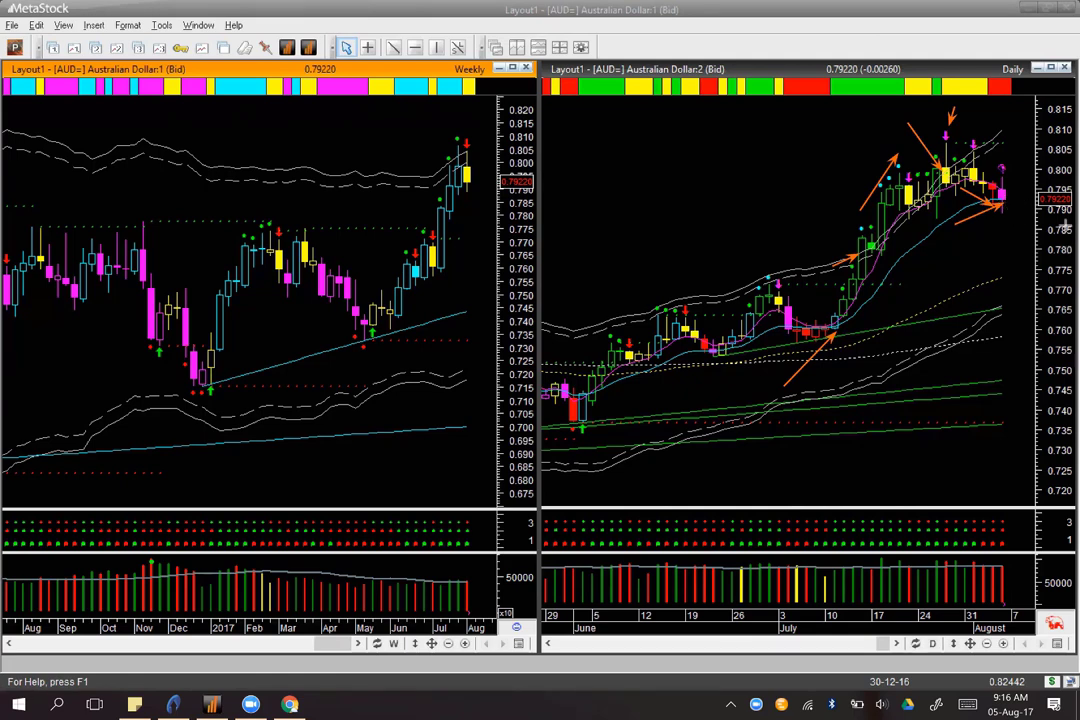
Step: Mark the latest daily candle and the weekly top on the Australian Dollar charts with arrows, and clear all annotations
left_click_drag(1047, 160, 1010, 191)
left_click_drag(1016, 163, 1005, 180)
left_click_drag(1024, 229, 1006, 212)
mouse_move(398, 137)
left_mouse_down()
mouse_move(443, 158)
mouse_move(469, 143)
left_mouse_up()
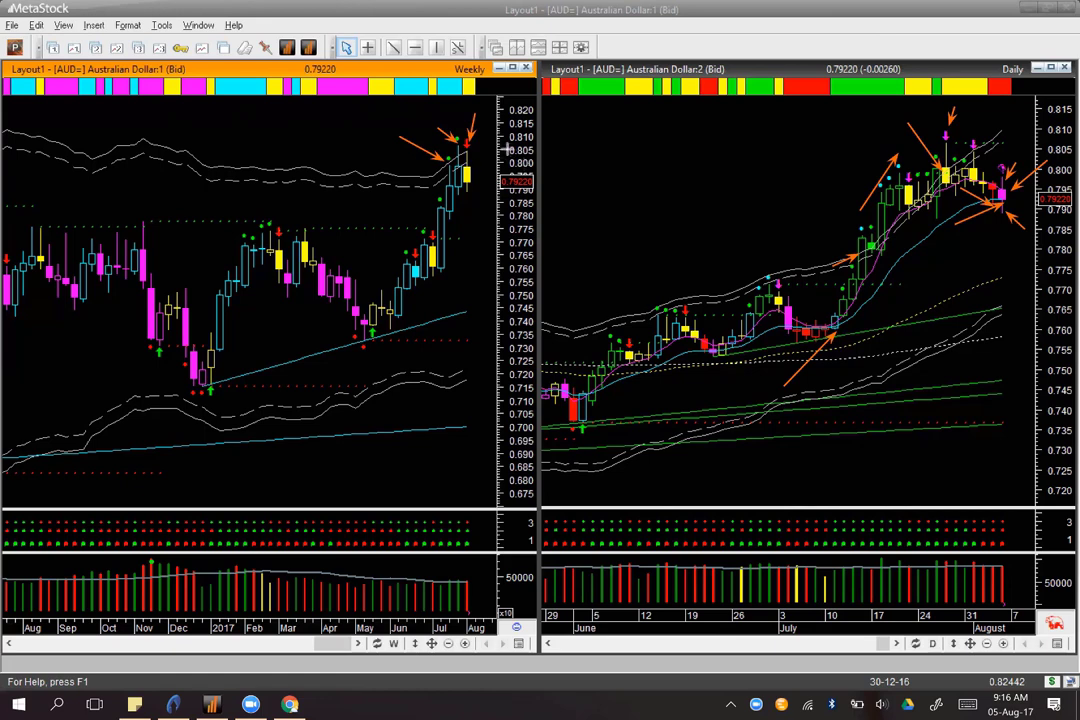
left_click_drag(510, 150, 478, 163)
left_click(110, 112)
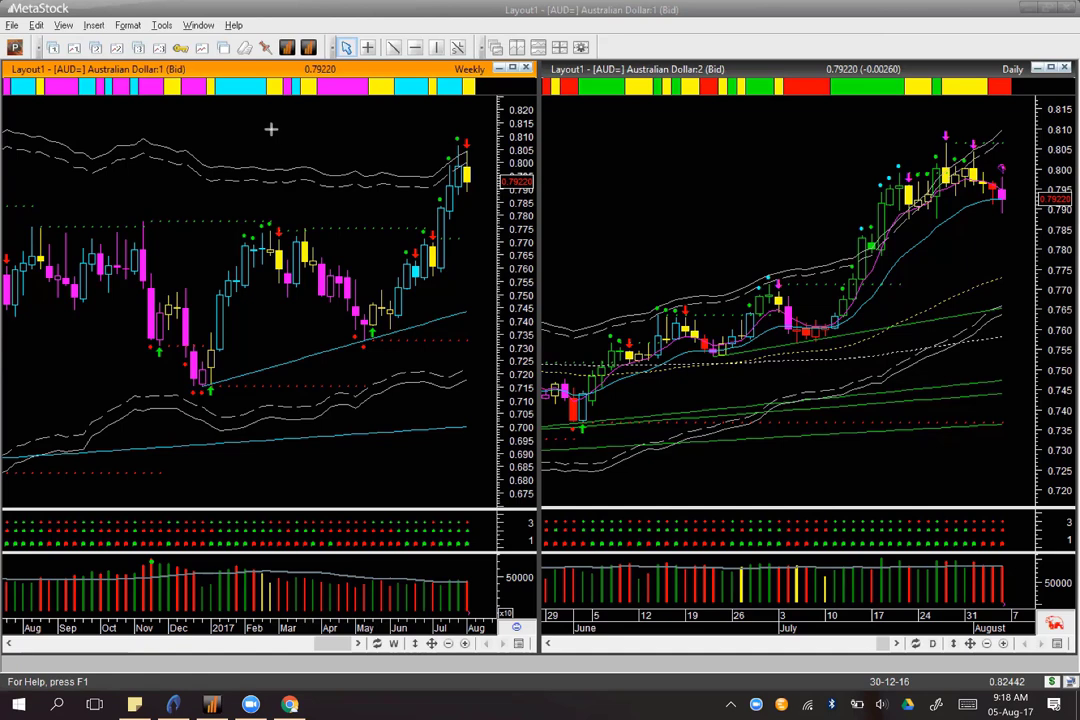
Step: Switch to TradeStation and load the symbol SPY in the weekly and daily charts
key("alt+Tab")
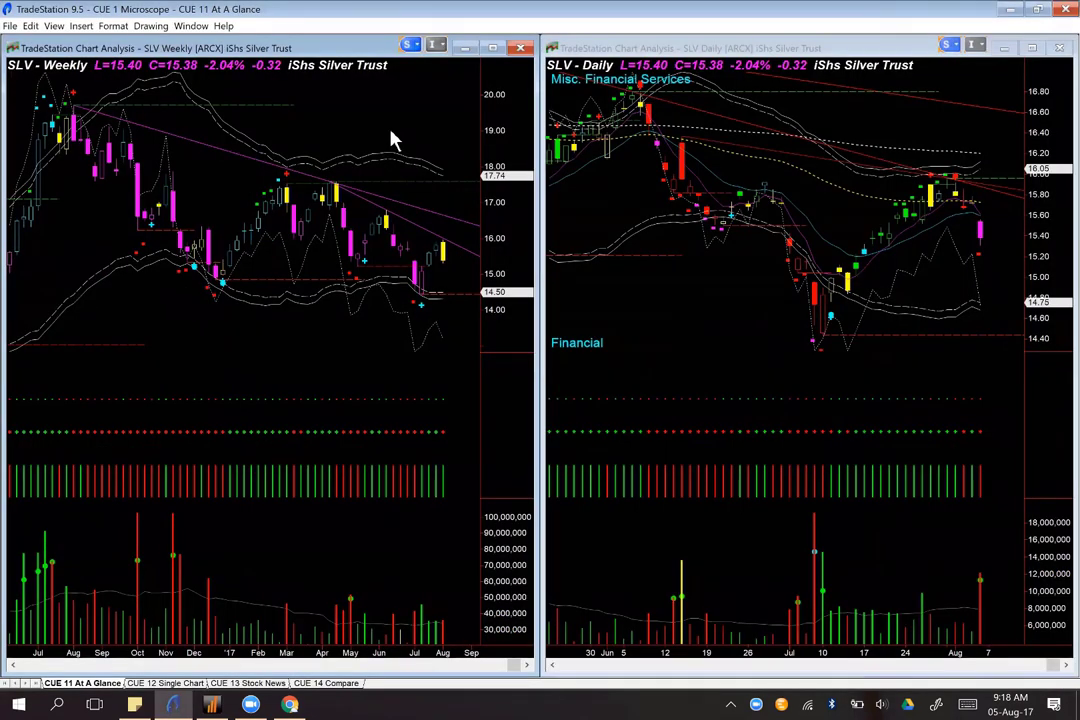
type("spy")
key("Return")
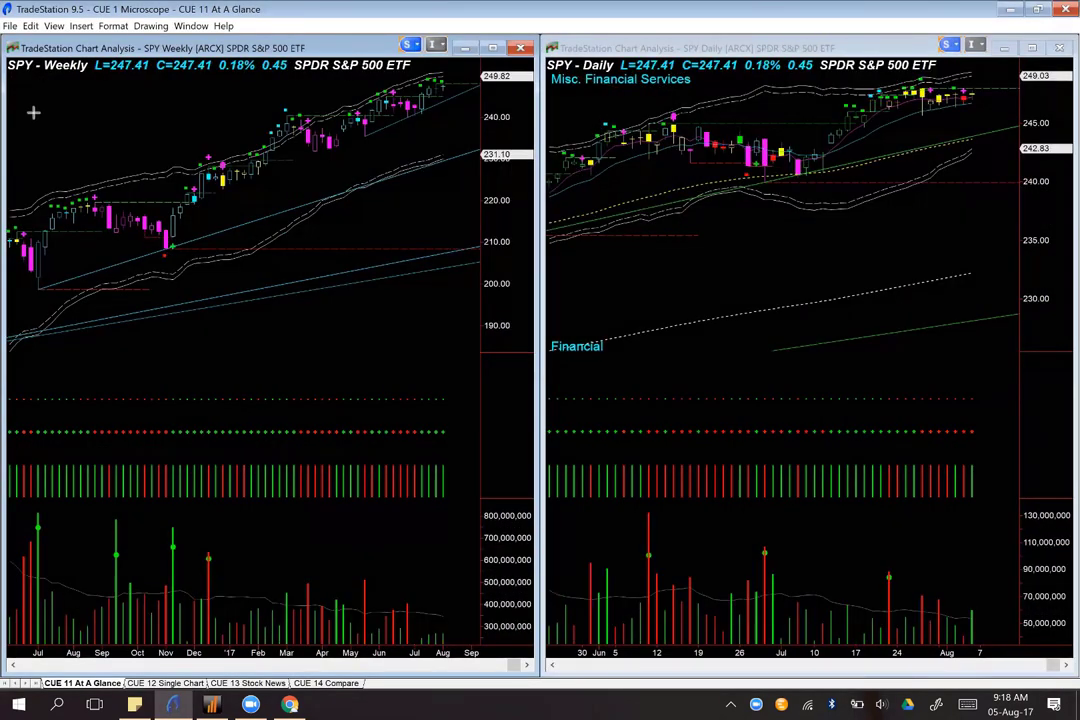
Step: Draw arrows to the Weekly and Daily titles of the SPY charts and at the latest sideways candles on the daily chart
left_click_drag(28, 124, 64, 76)
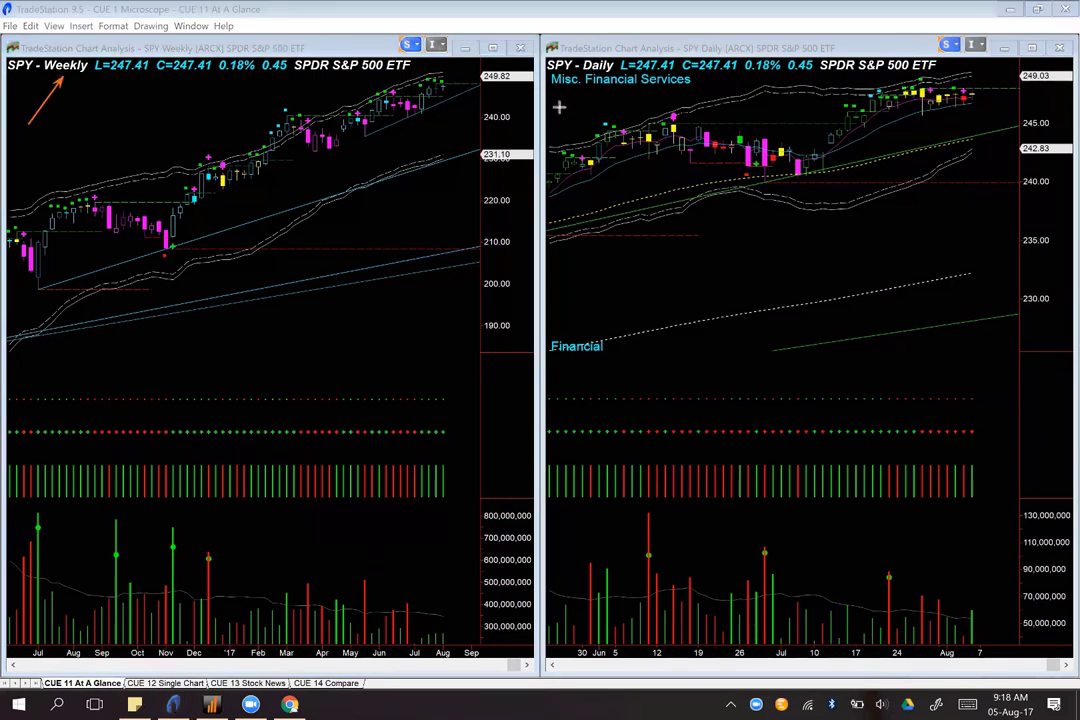
left_click_drag(559, 107, 588, 80)
left_click_drag(947, 100, 996, 99)
left_click_drag(996, 65, 955, 88)
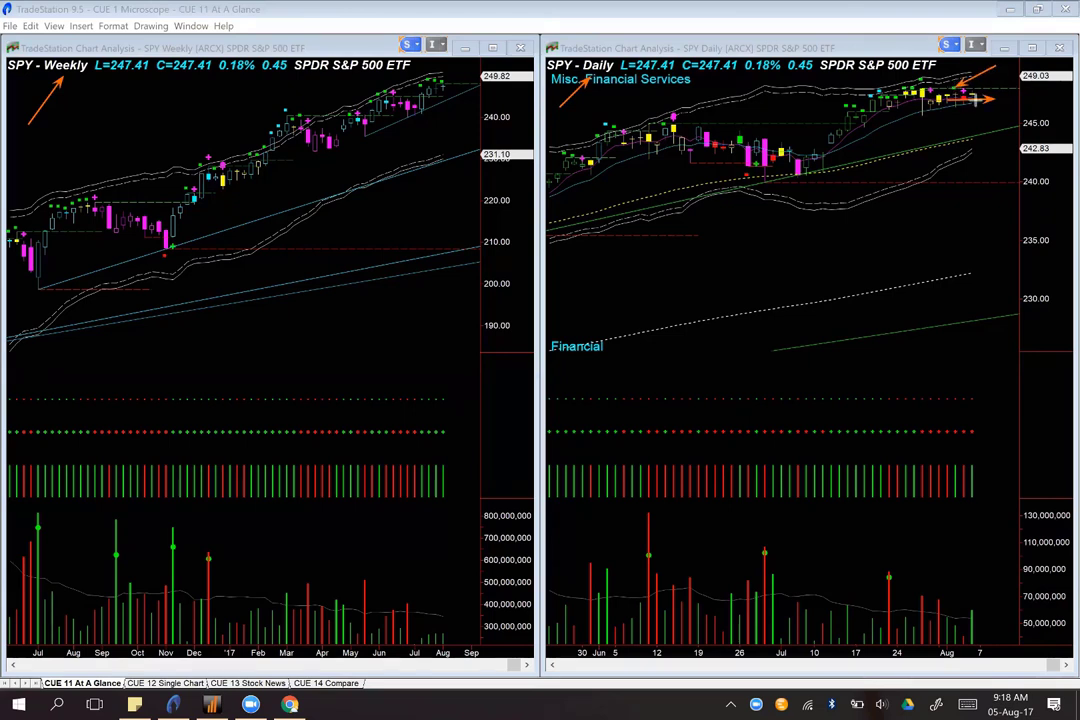
Step: Draw arrows at the latest candles on the SPY daily chart and at the late July and August volume bars
left_click_drag(935, 137, 961, 104)
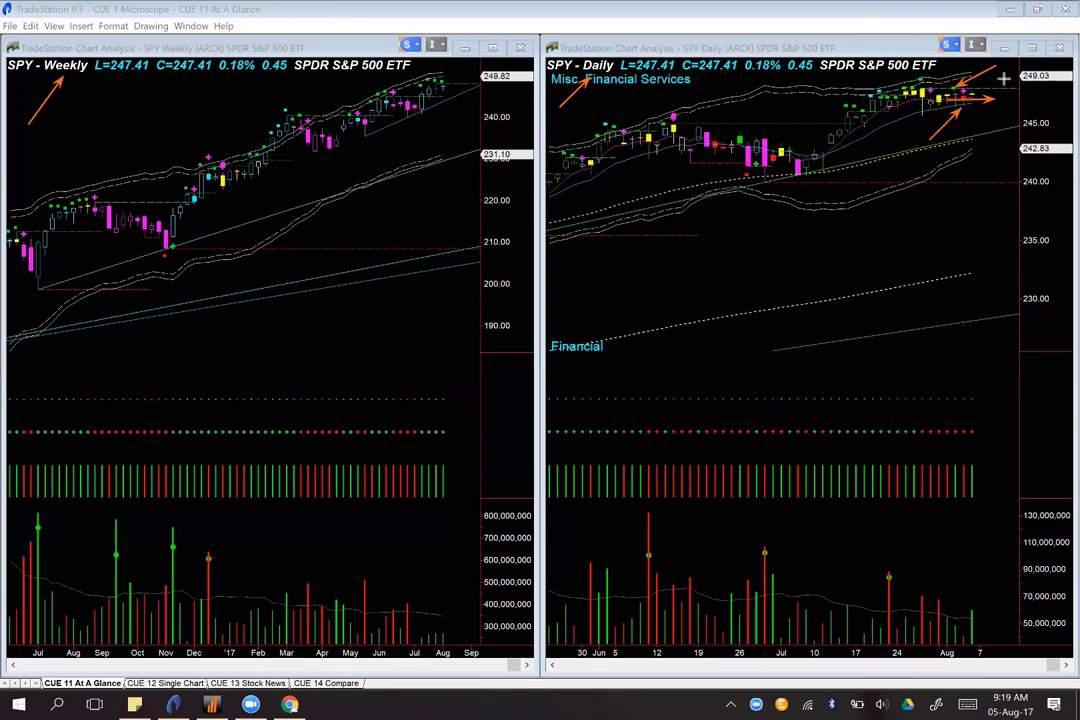
left_click_drag(1004, 79, 980, 94)
left_click(810, 526)
mouse_move(877, 553)
left_mouse_down()
mouse_move(887, 573)
mouse_move(911, 567)
mouse_move(918, 595)
left_mouse_up()
left_click(919, 588)
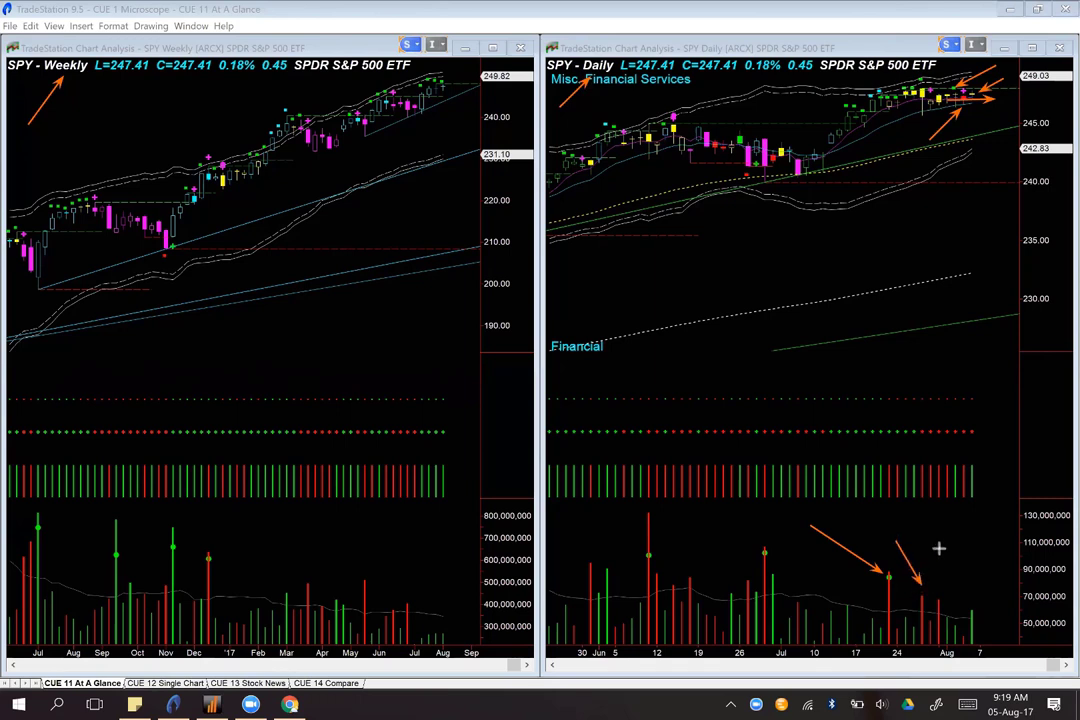
left_click(945, 541)
left_click(938, 590)
left_click_drag(980, 567, 973, 605)
left_click_drag(857, 595, 958, 612)
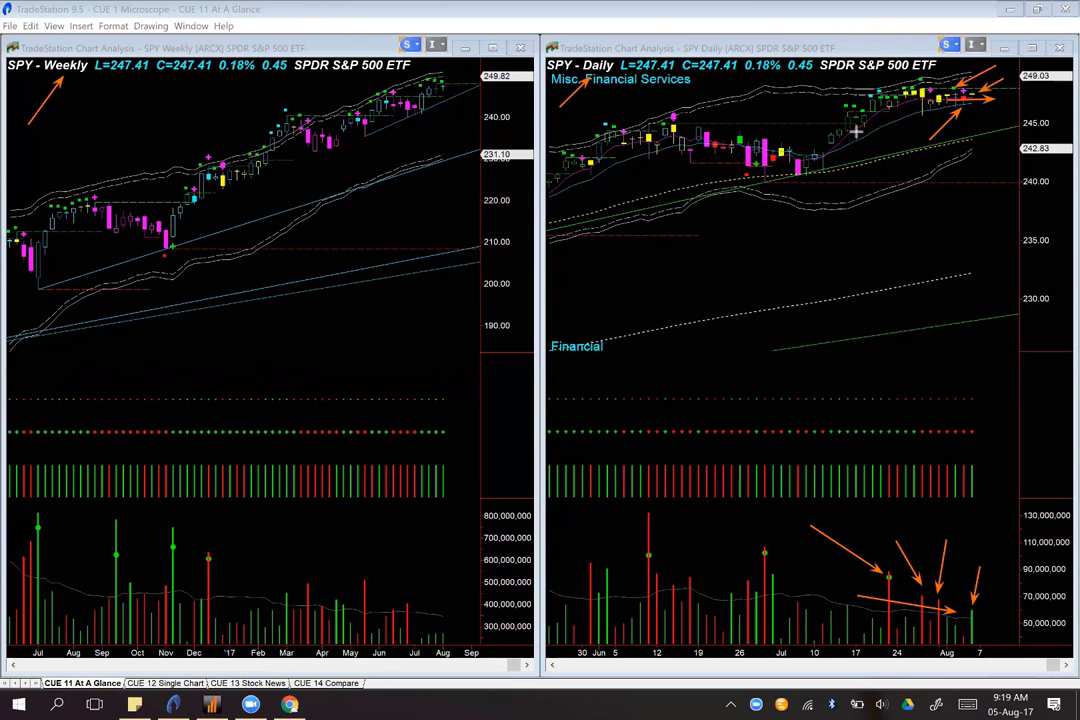
Step: Mark the sideways SPY daily candles, their volume bars and the latest weekly candles with arrows, and clear all annotations
left_click_drag(857, 131, 999, 95)
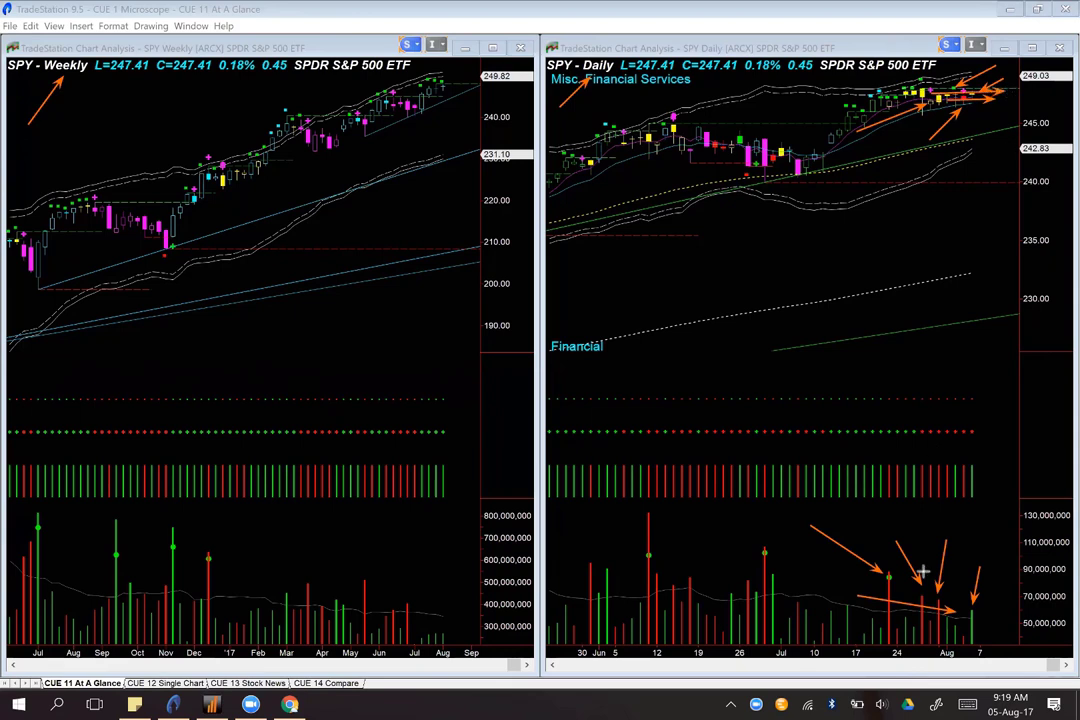
mouse_move(870, 538)
left_mouse_down()
mouse_move(884, 565)
mouse_move(955, 578)
mouse_move(944, 596)
left_mouse_up()
mouse_move(401, 151)
left_mouse_down()
mouse_move(433, 98)
mouse_move(451, 92)
left_mouse_up()
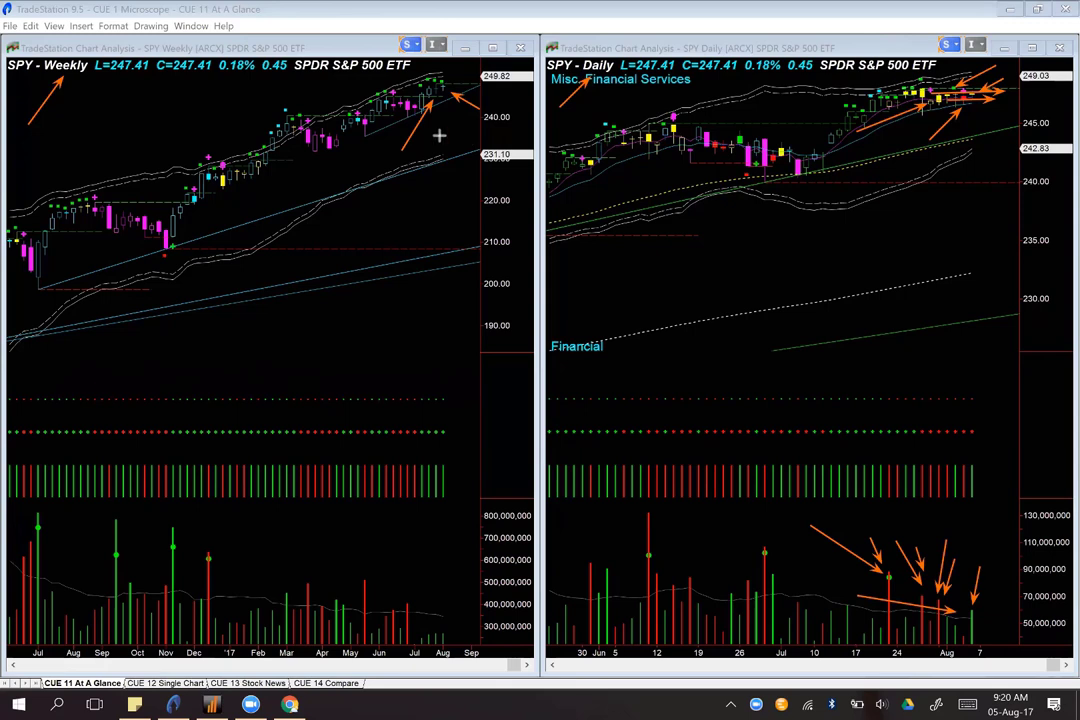
left_click(46, 102)
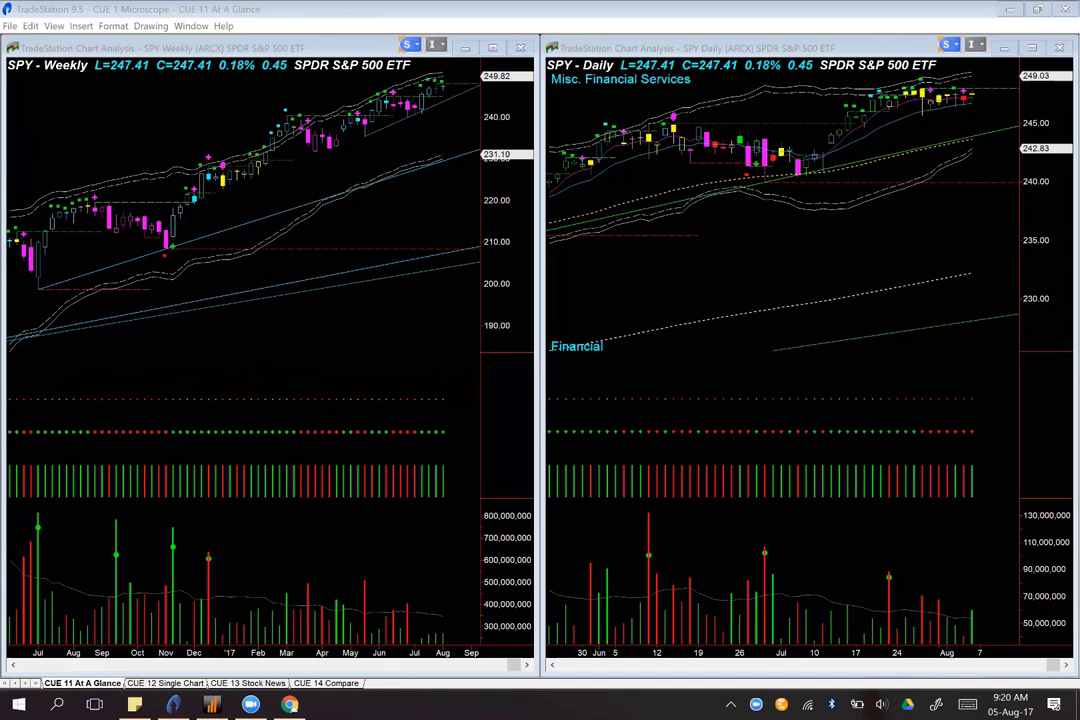
Step: Load the symbol DIA in the weekly and daily charts
left_click(123, 161)
type("dia")
key("Return")
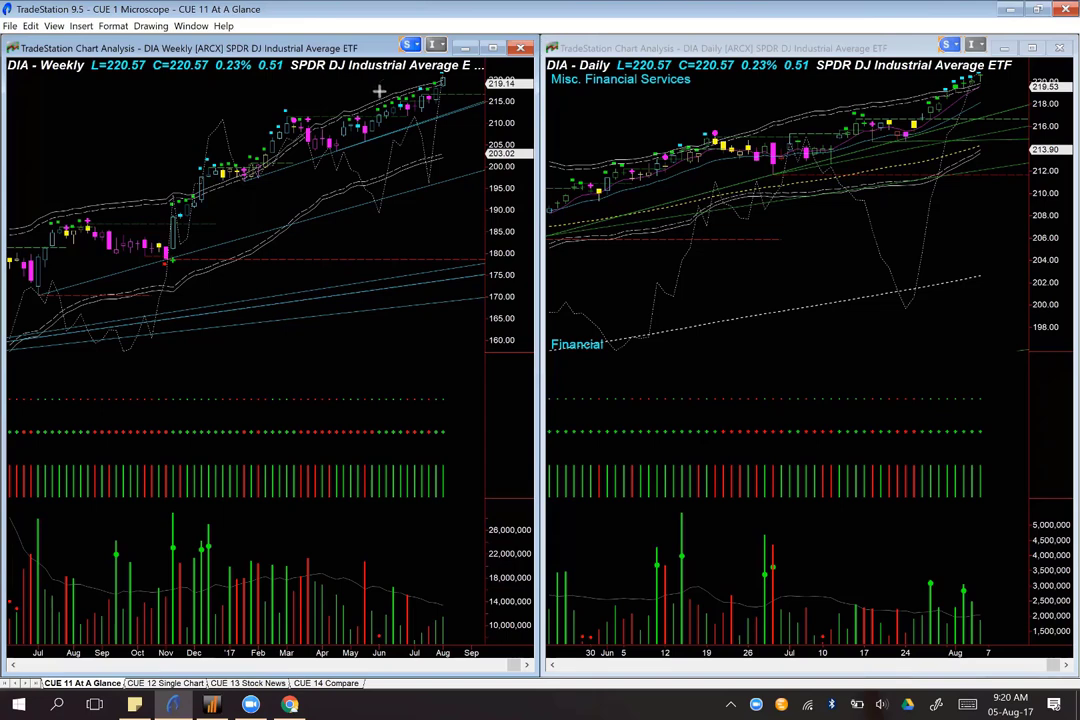
Step: Draw arrows at the latest highs on the DIA weekly and daily charts, and clear all annotations
left_click_drag(396, 81, 450, 82)
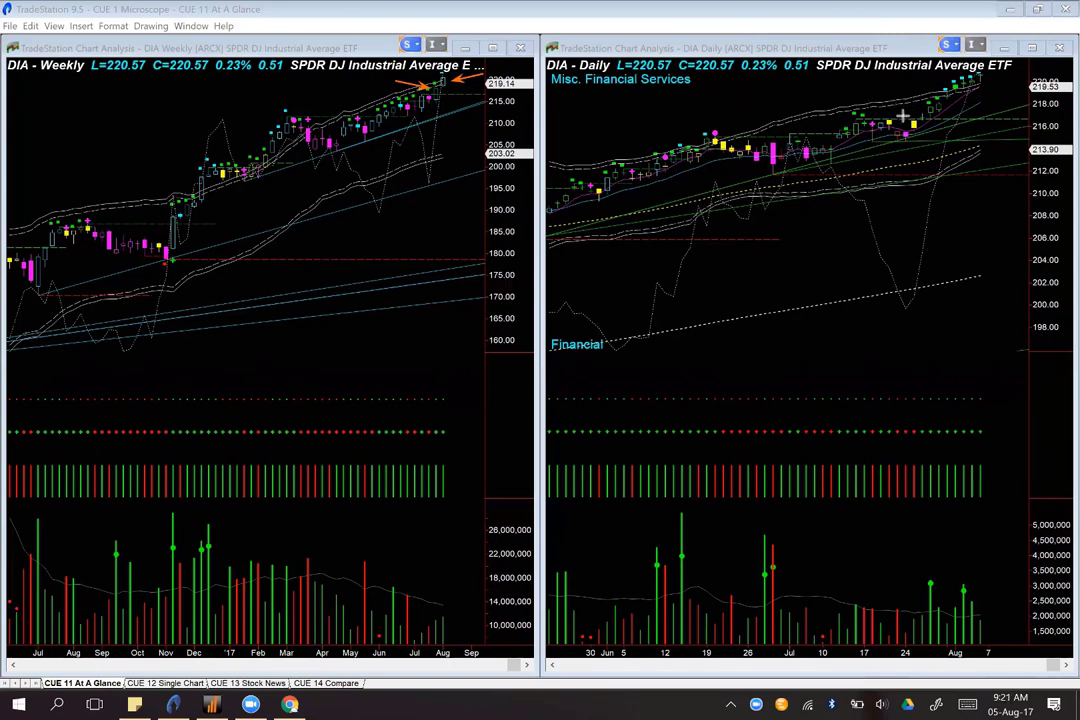
mouse_move(903, 116)
left_mouse_down()
mouse_move(951, 87)
mouse_move(954, 73)
left_mouse_up()
left_click_drag(1013, 89, 989, 77)
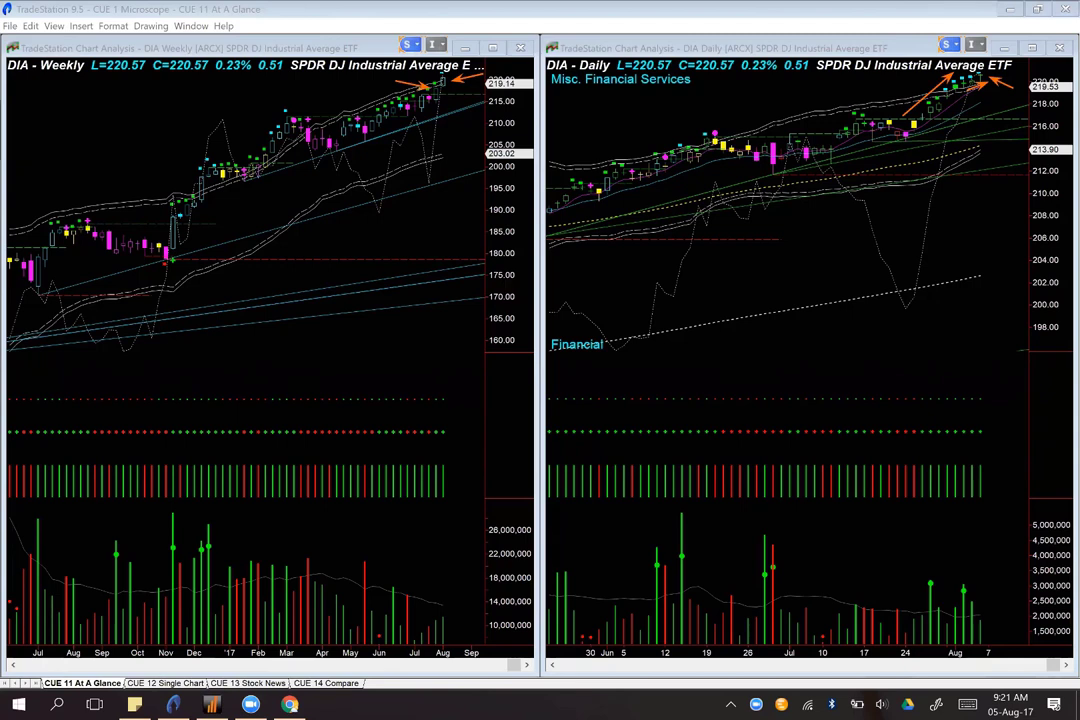
key("Escape")
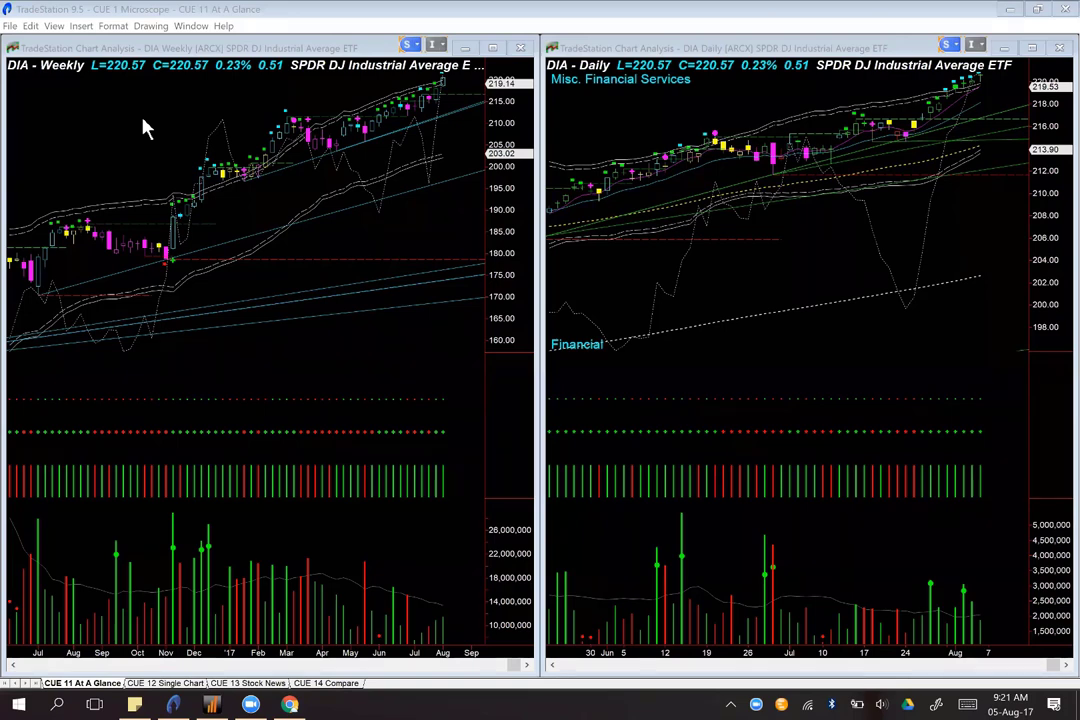
Step: Load the symbol QQQ in the weekly and daily charts
left_click(143, 118)
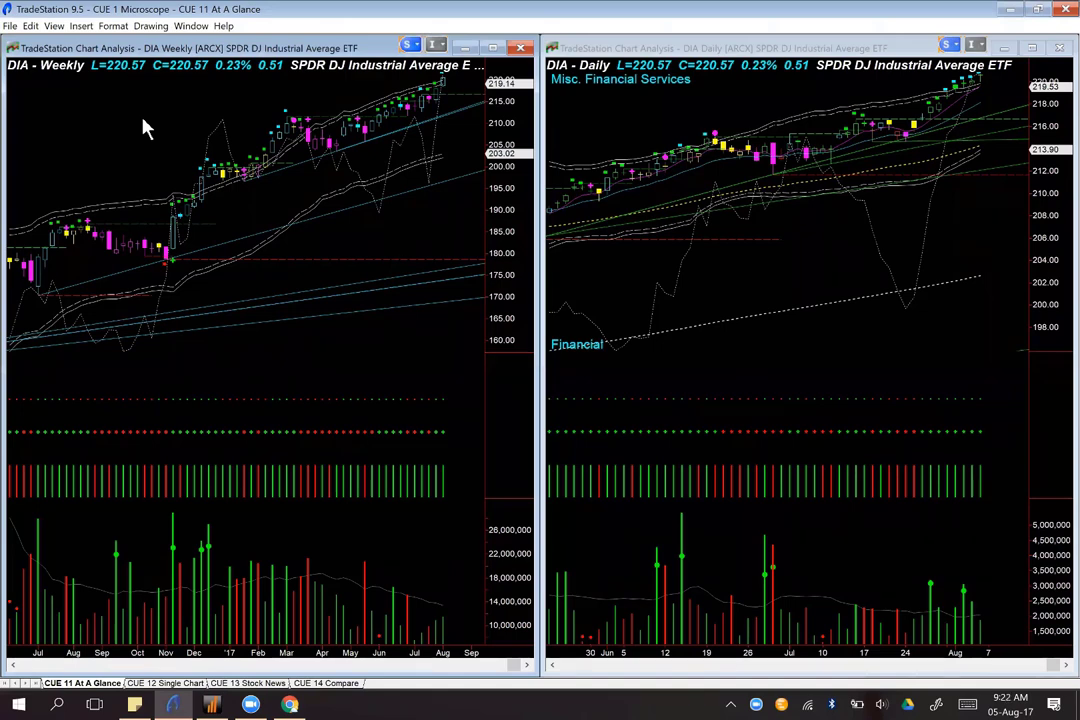
type("qqq")
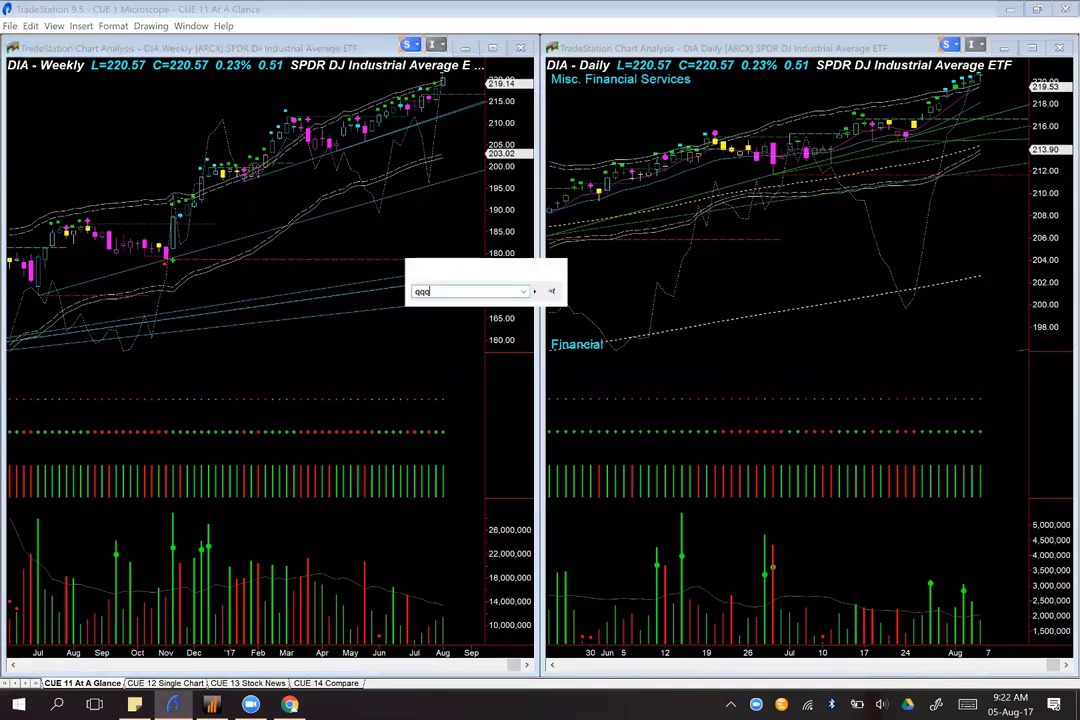
key("Return")
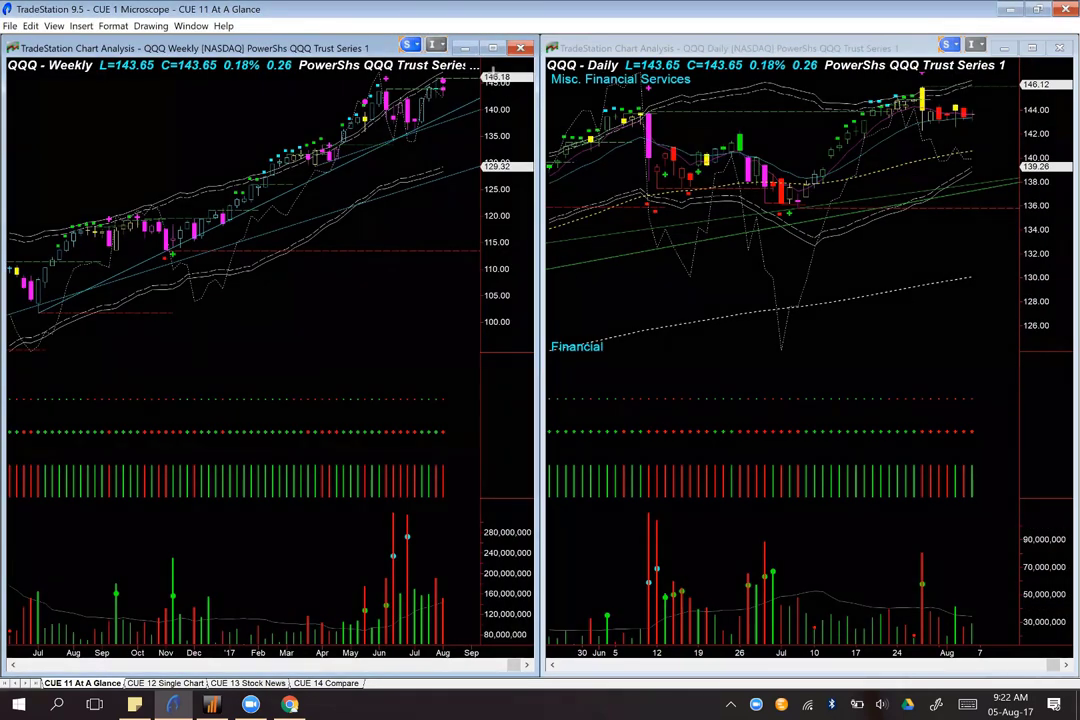
Step: Draw arrows at the latest QQQ weekly candle and its peak marker, plus a horizontal arrow across from the June high
left_click_drag(515, 92, 451, 89)
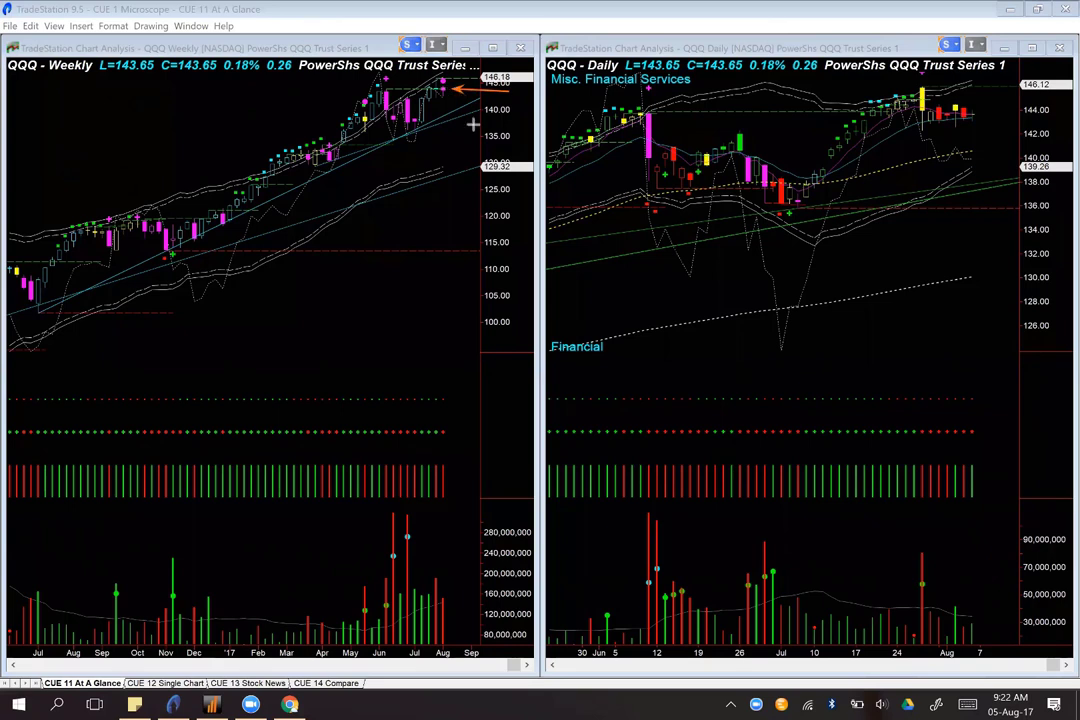
left_click_drag(461, 153, 447, 102)
left_click_drag(489, 68, 450, 79)
left_click_drag(389, 91, 453, 90)
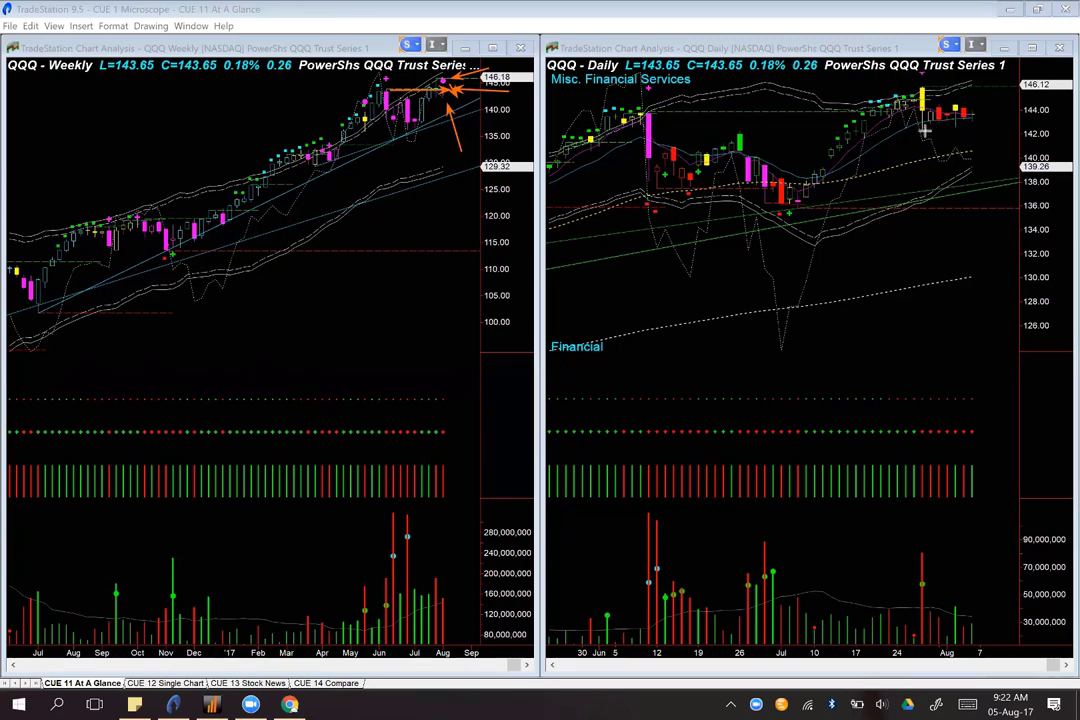
Step: Draw arrows along the sideways QQQ daily candles and at the June and late July volume spikes, and clear all annotations
left_click_drag(931, 113, 994, 112)
left_click_drag(871, 531, 908, 569)
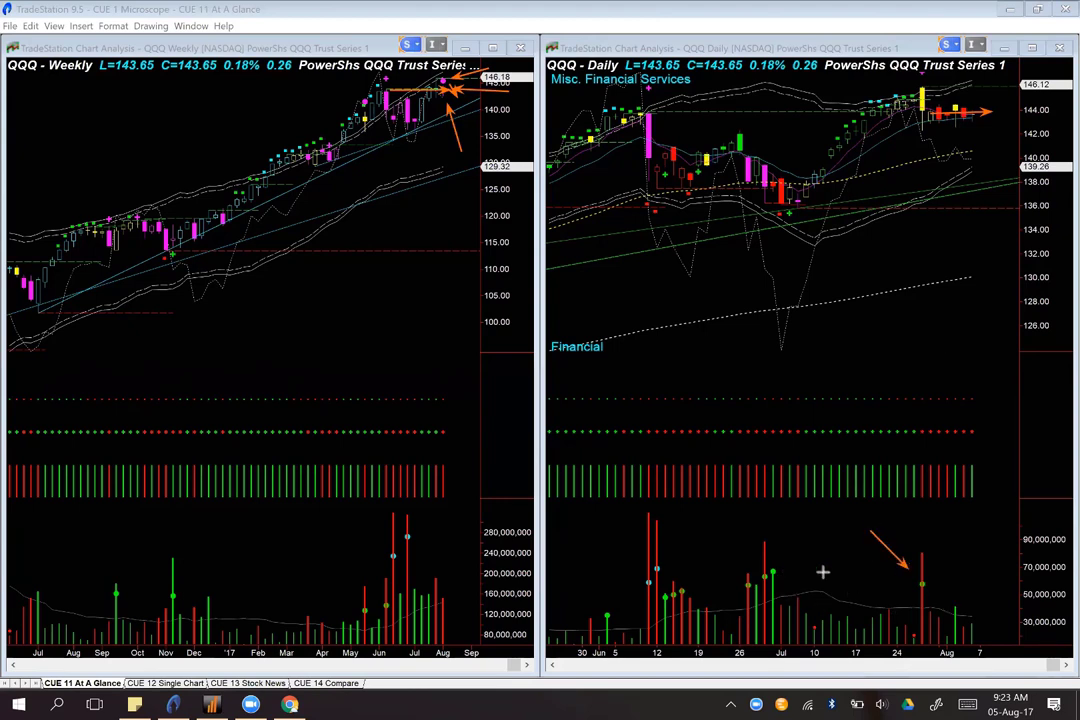
left_click_drag(601, 530, 648, 549)
left_click_drag(945, 531, 925, 566)
left_click_drag(936, 117, 1006, 116)
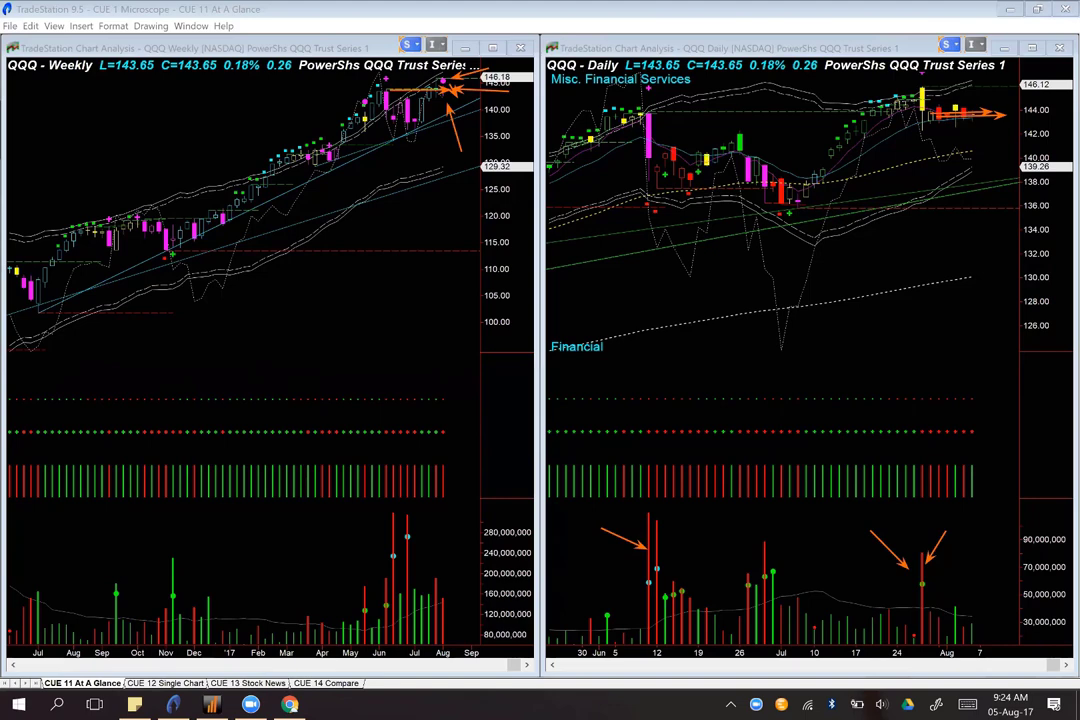
key("Escape")
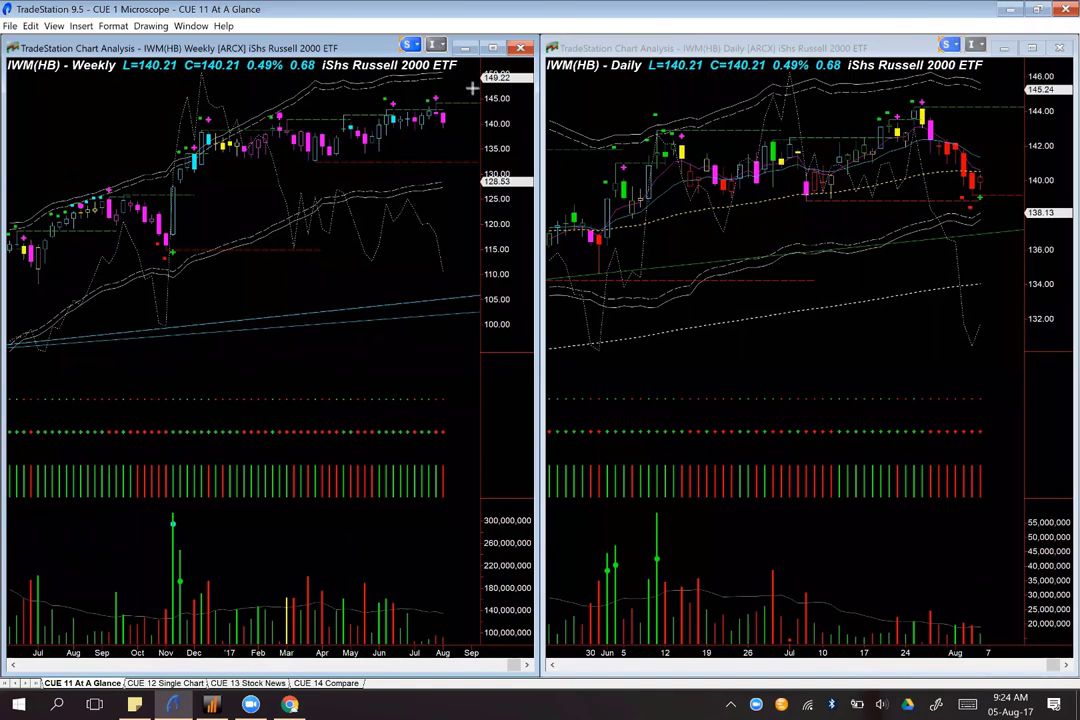
Step: Draw arrows at the latest top on the IWM weekly chart and at the late July daily peak and its following volume bar
left_click_drag(473, 80, 449, 97)
left_click_drag(488, 99, 451, 116)
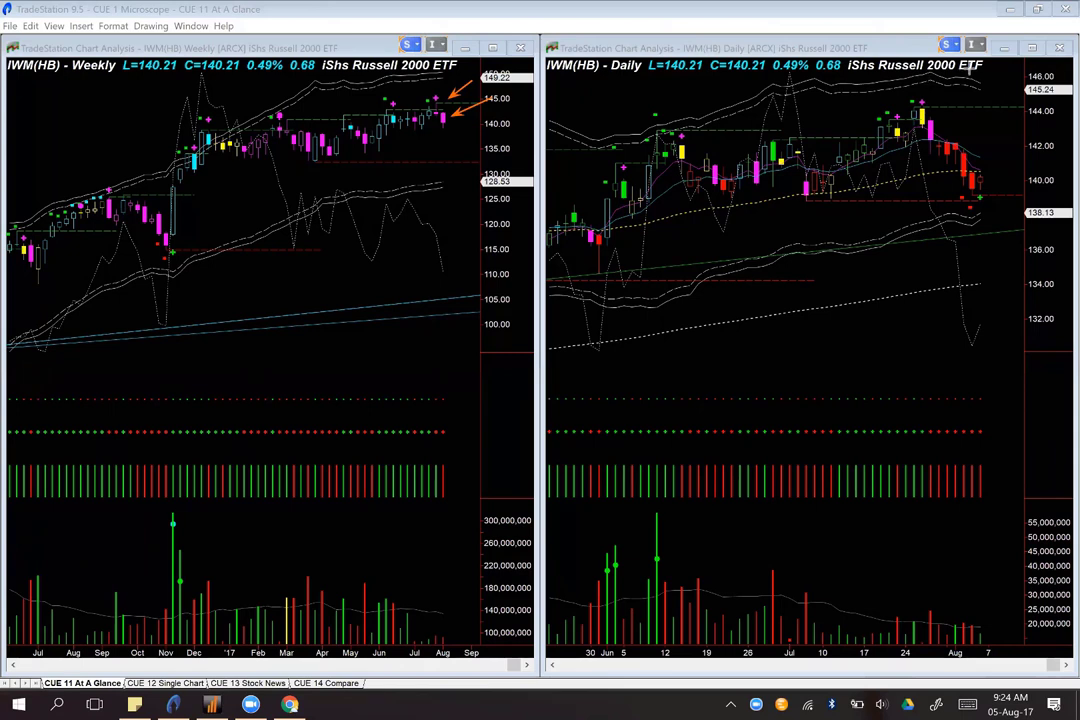
left_click_drag(980, 76, 928, 98)
left_click_drag(899, 82, 924, 98)
left_click_drag(893, 551, 926, 607)
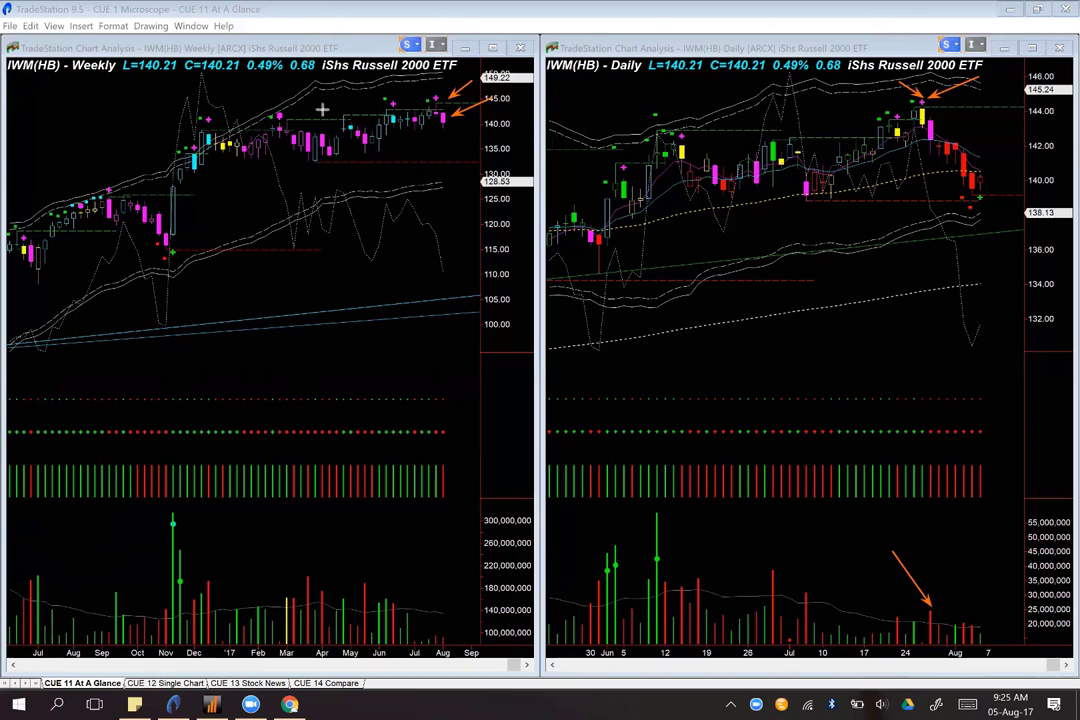
Step: Draw horizontal arrows across the IWM weekly highs and the June daily high, and point arrows at the June and July daily peaks
left_click_drag(312, 108, 336, 109)
left_click_drag(407, 110, 435, 107)
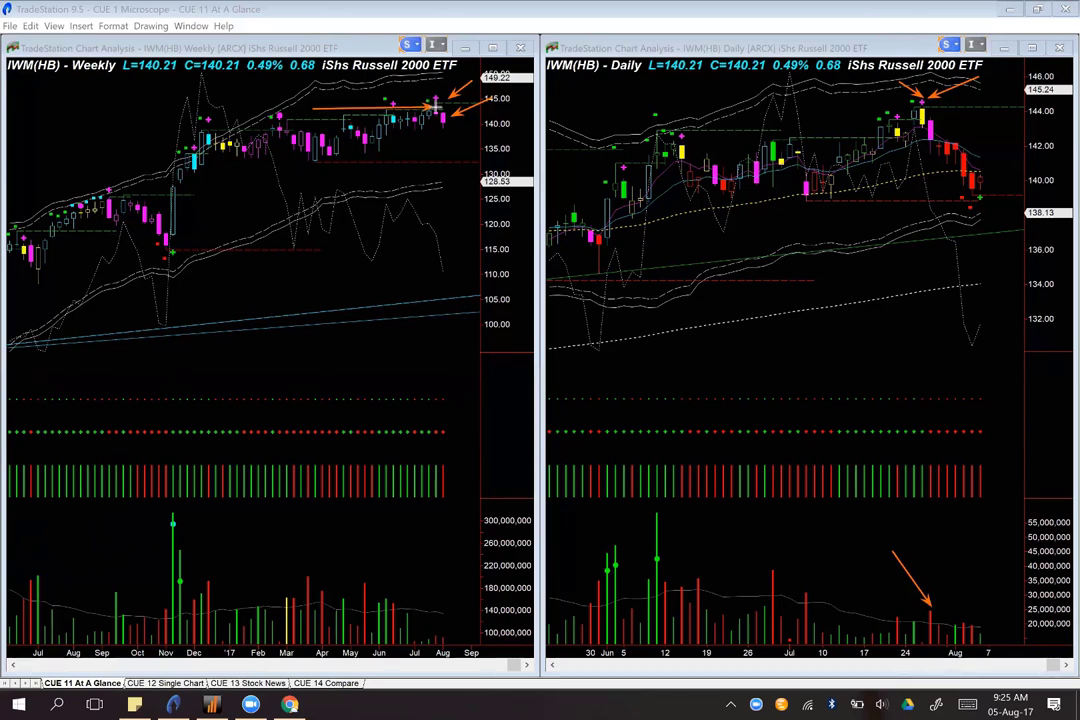
left_click_drag(672, 126, 769, 128)
left_click_drag(676, 104, 680, 129)
left_click_drag(881, 86, 895, 108)
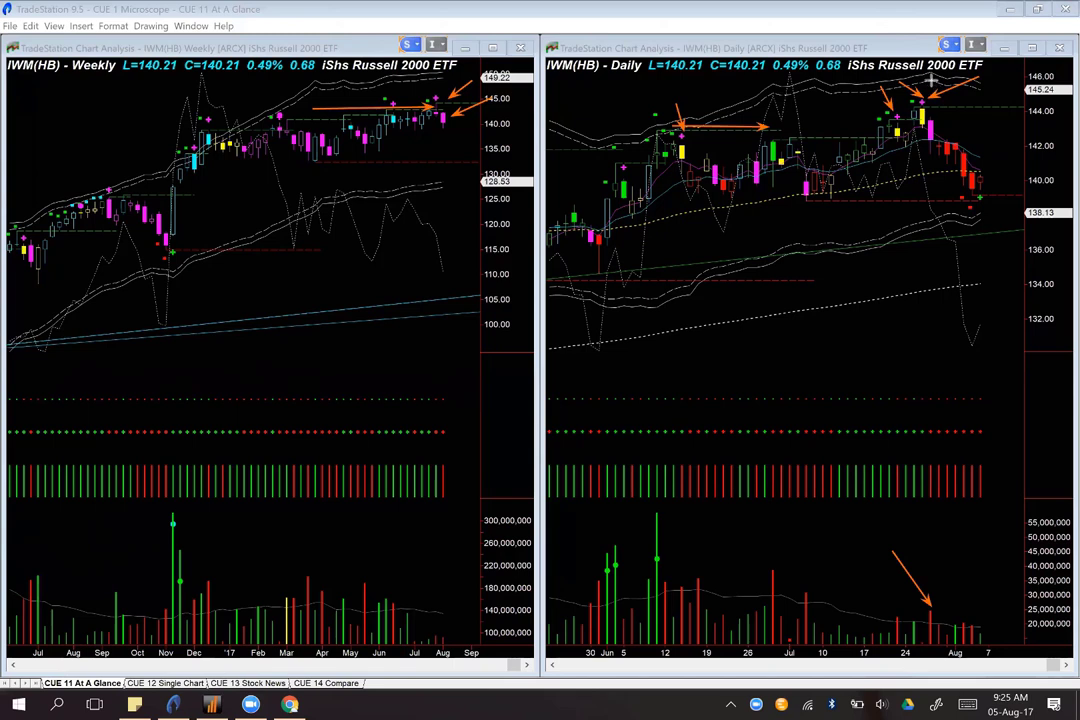
left_click_drag(931, 80, 924, 98)
Step: Draw arrows along the July support line and at the latest candles on the IWM daily chart, and clear all annotations
left_click_drag(844, 196, 1011, 194)
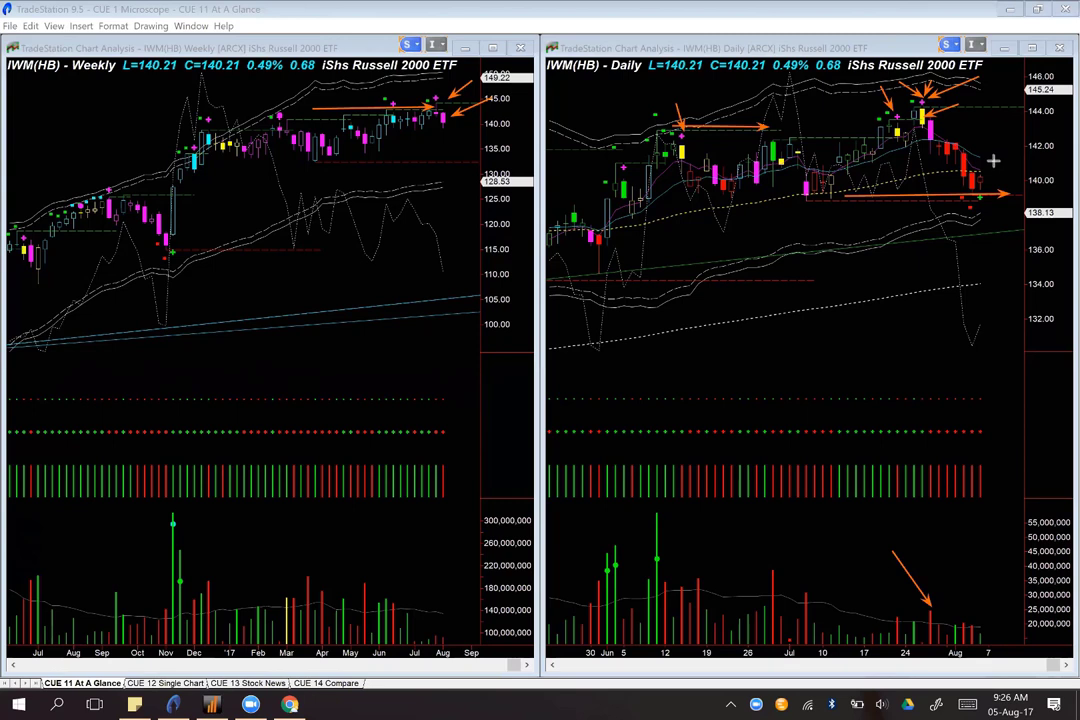
mouse_move(985, 156)
left_mouse_down()
mouse_move(993, 137)
mouse_move(1019, 170)
left_mouse_up()
key("Escape")
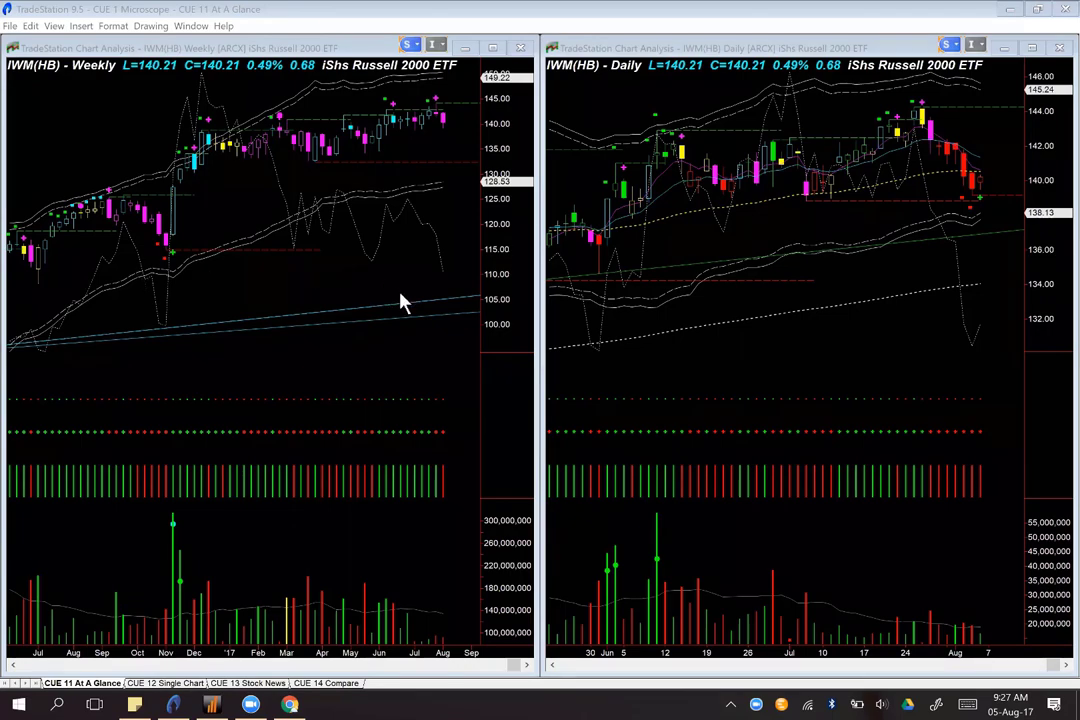
Step: Switch to Chrome, open the Broad Market Internal chart page, and draw arrows to the Weekly, Nasdaq Composite and NYSE Composite titles
key("alt+Tab")
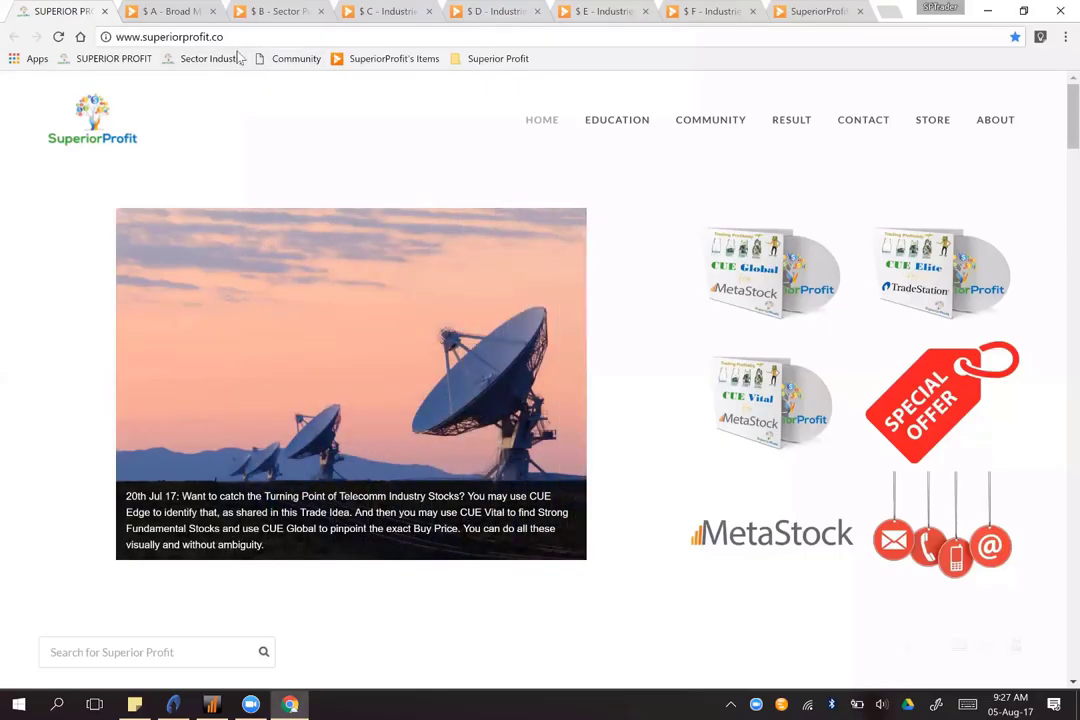
left_click(178, 16)
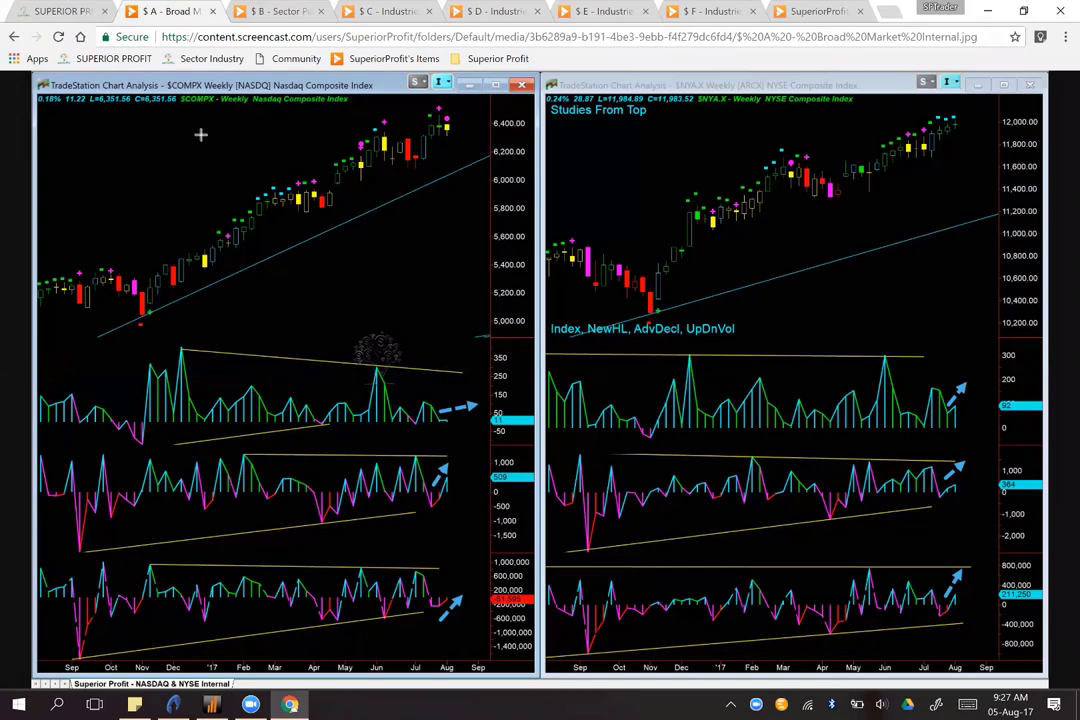
left_click_drag(230, 133, 288, 109)
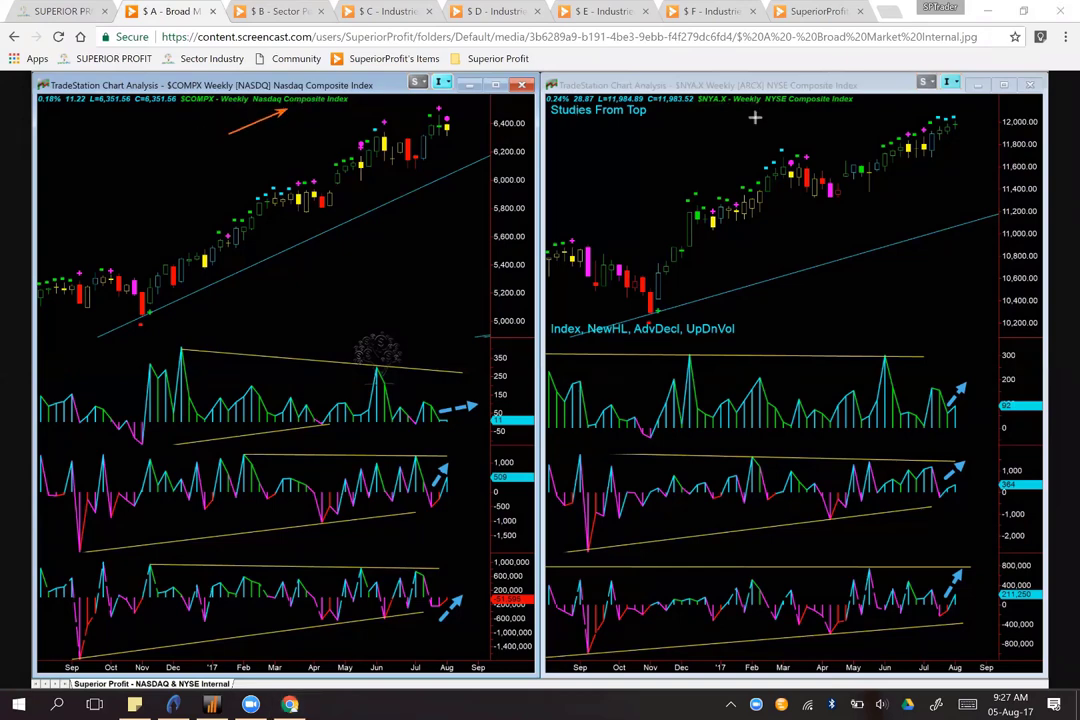
left_click_drag(758, 123, 800, 107)
left_click_drag(718, 117, 741, 105)
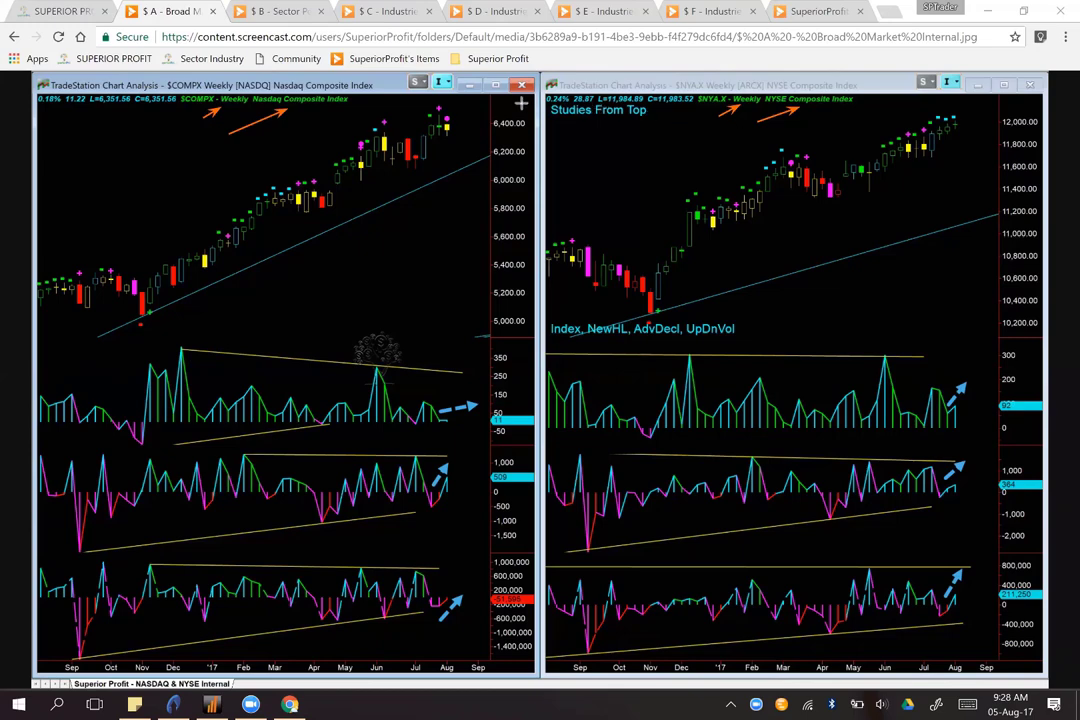
Step: Draw arrows at the latest weekly candles and peak markers on the Nasdaq Composite and NYSE Composite charts
left_click_drag(516, 100, 450, 114)
left_click_drag(499, 142, 456, 133)
left_click_drag(994, 110, 964, 122)
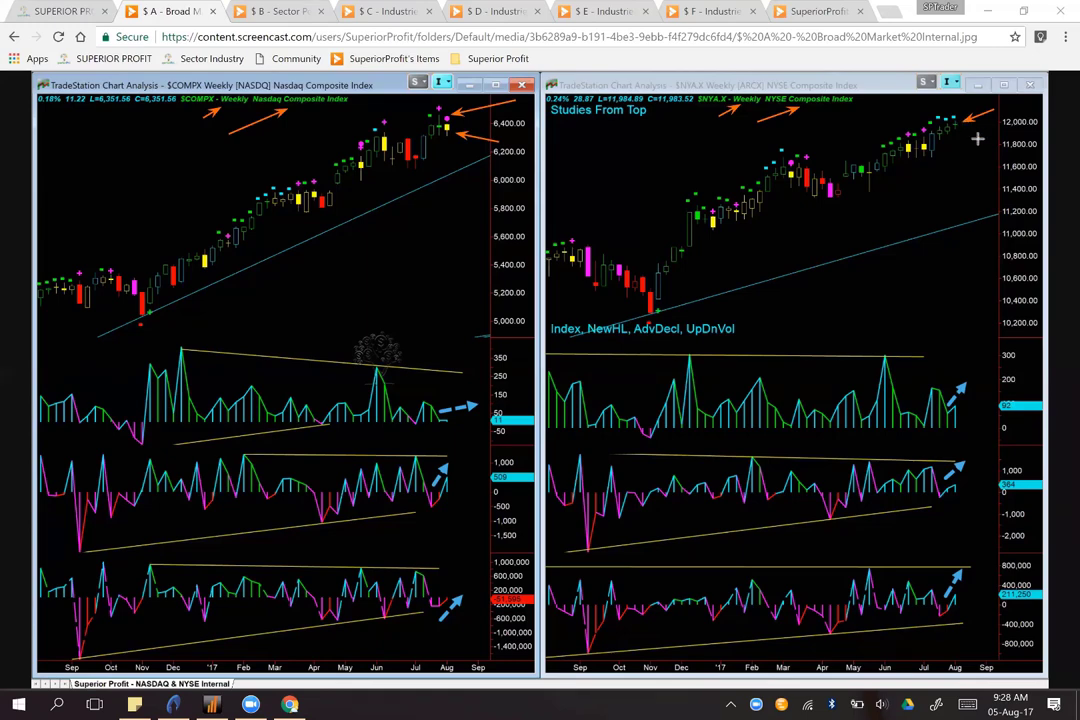
left_click_drag(998, 158, 960, 134)
Step: Draw long rising arrows under the weekly uptrends on the Nasdaq Composite and NYSE Composite charts
left_click_drag(226, 270, 415, 186)
left_click_drag(474, 151, 479, 146)
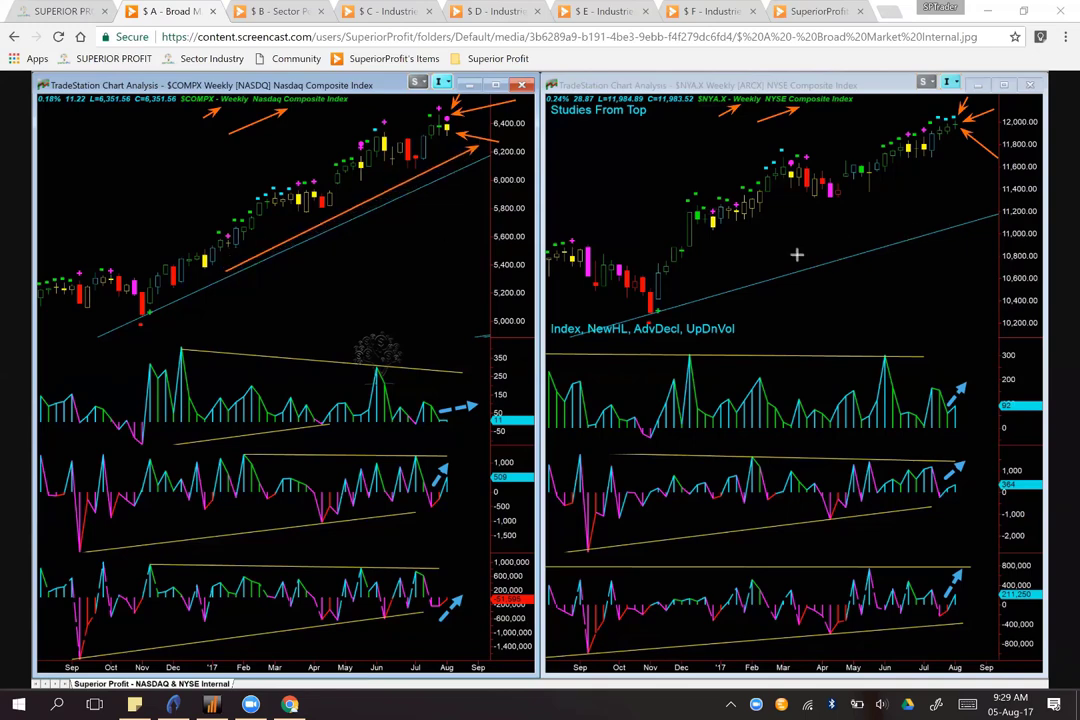
left_click_drag(692, 292, 899, 189)
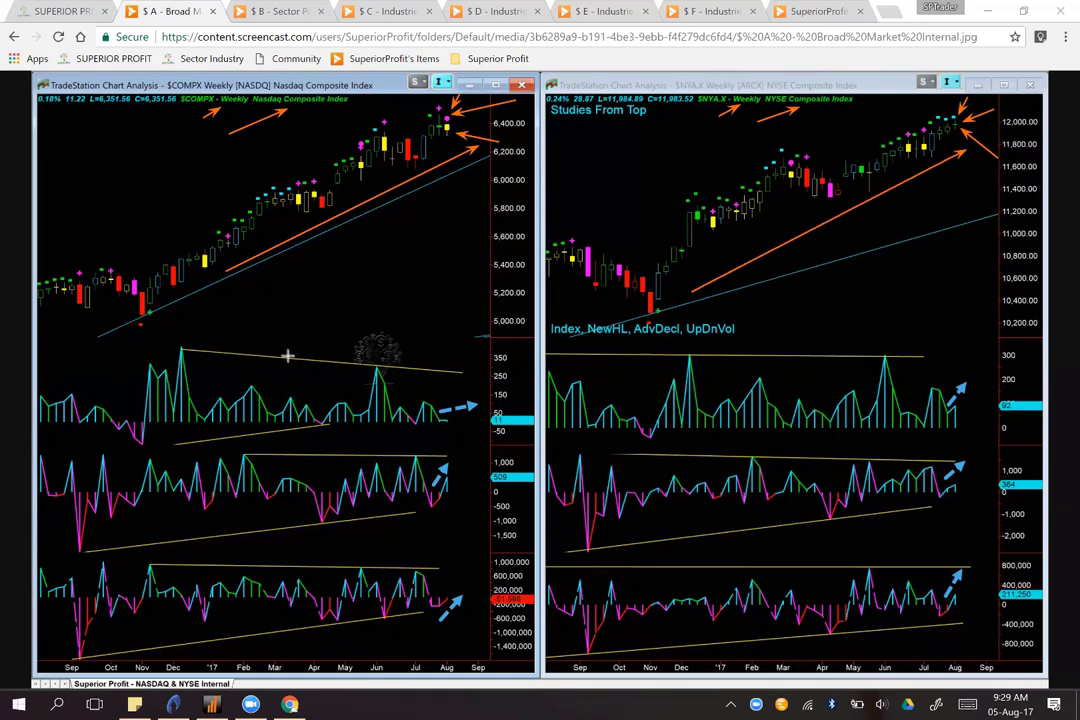
Step: Draw arrows along the NewHL peaks of both indices, down from the NYSE June peak, and up along the latest NYSE index rally
left_click_drag(210, 349, 450, 367)
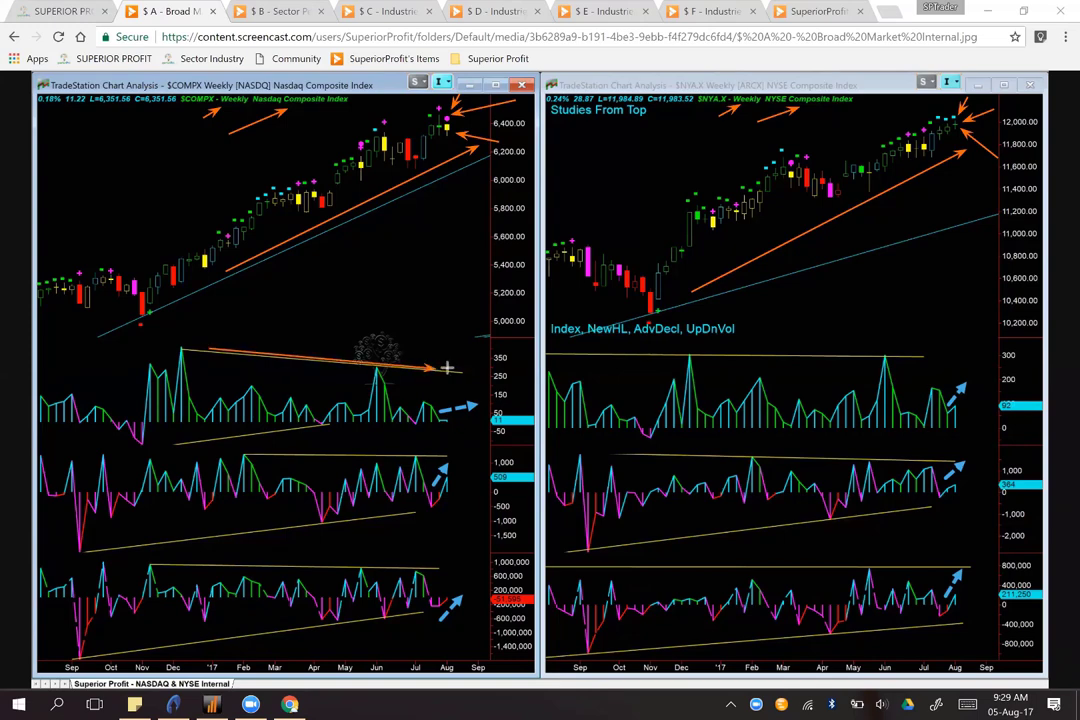
left_click_drag(655, 356, 943, 356)
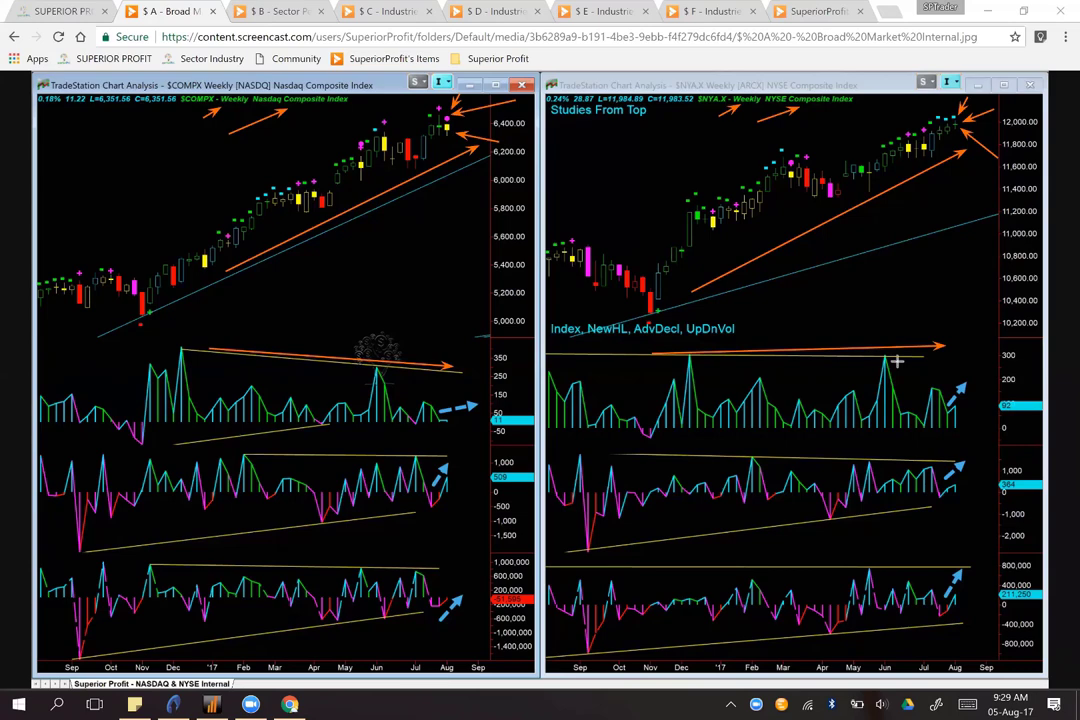
left_click_drag(898, 362, 977, 393)
left_click_drag(904, 359, 982, 388)
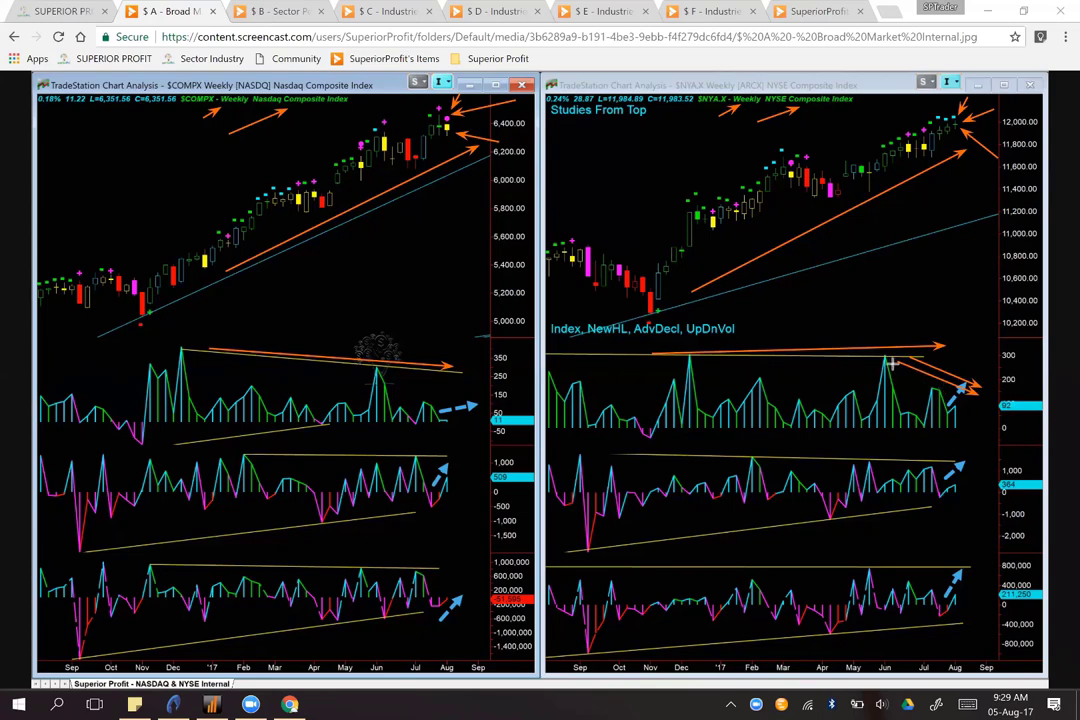
mouse_move(892, 364)
left_mouse_down()
mouse_move(943, 392)
mouse_move(933, 387)
left_mouse_up()
left_click_drag(868, 144, 944, 106)
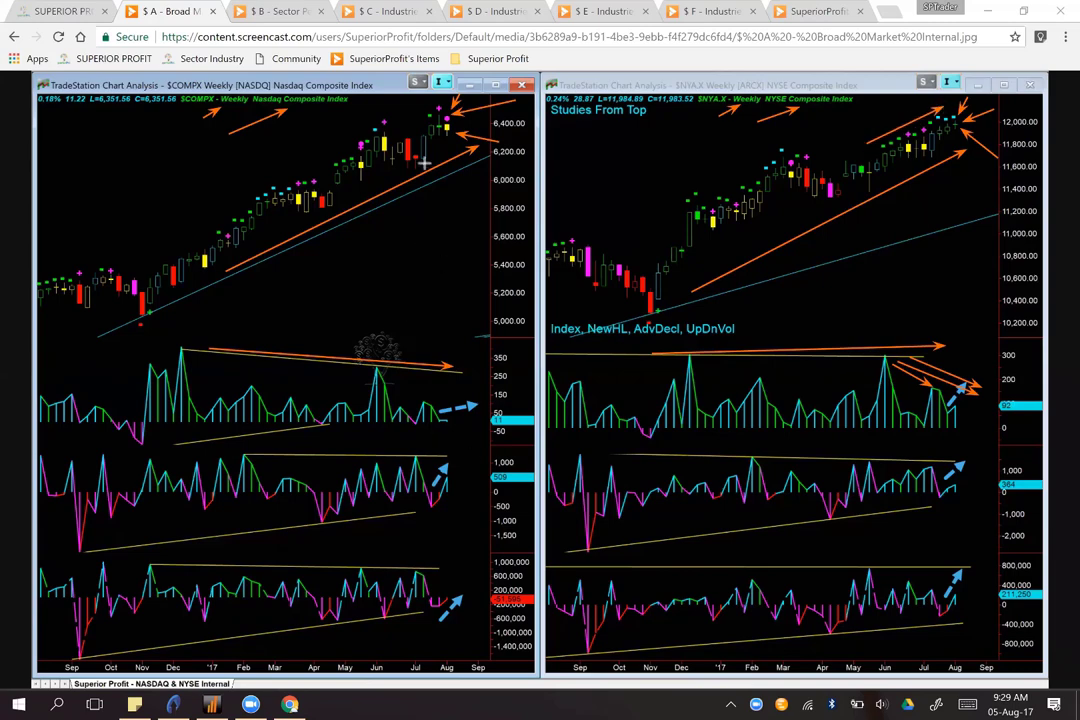
Step: Draw arrows up along the latest Nasdaq Composite price peaks and down from its June NewHL peak
left_click_drag(421, 109, 443, 103)
left_click_drag(386, 367, 432, 397)
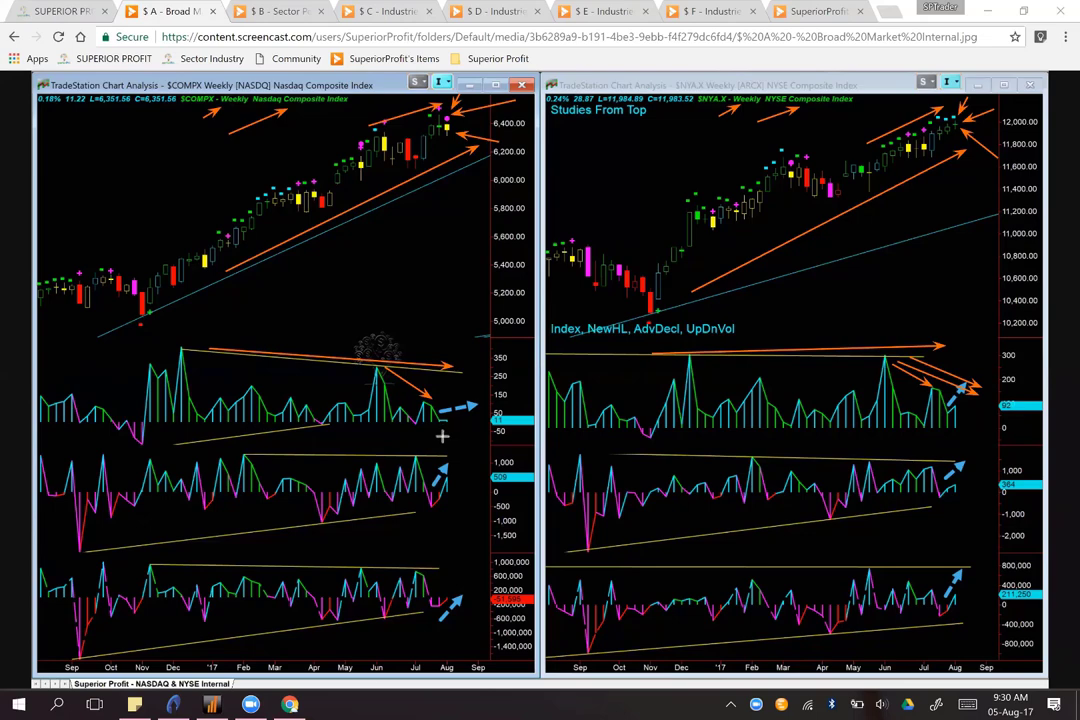
Step: Draw short rising arrows beside the latest NewHL, AdvDecl and UpDnVol readings of both the Nasdaq and NYSE charts
left_click_drag(440, 433, 474, 420)
left_click_drag(440, 503, 459, 475)
left_click_drag(447, 627, 476, 596)
left_click_drag(964, 607, 973, 589)
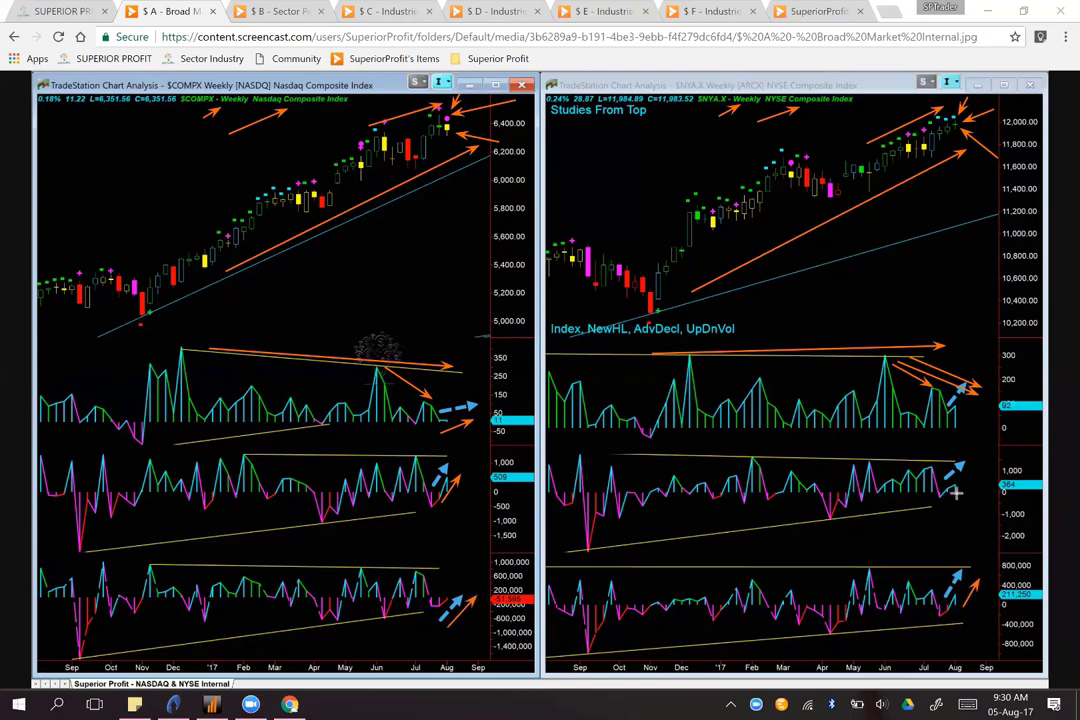
mouse_move(956, 493)
left_mouse_down()
mouse_move(995, 445)
mouse_move(986, 381)
left_mouse_up()
left_click_drag(465, 643, 498, 609)
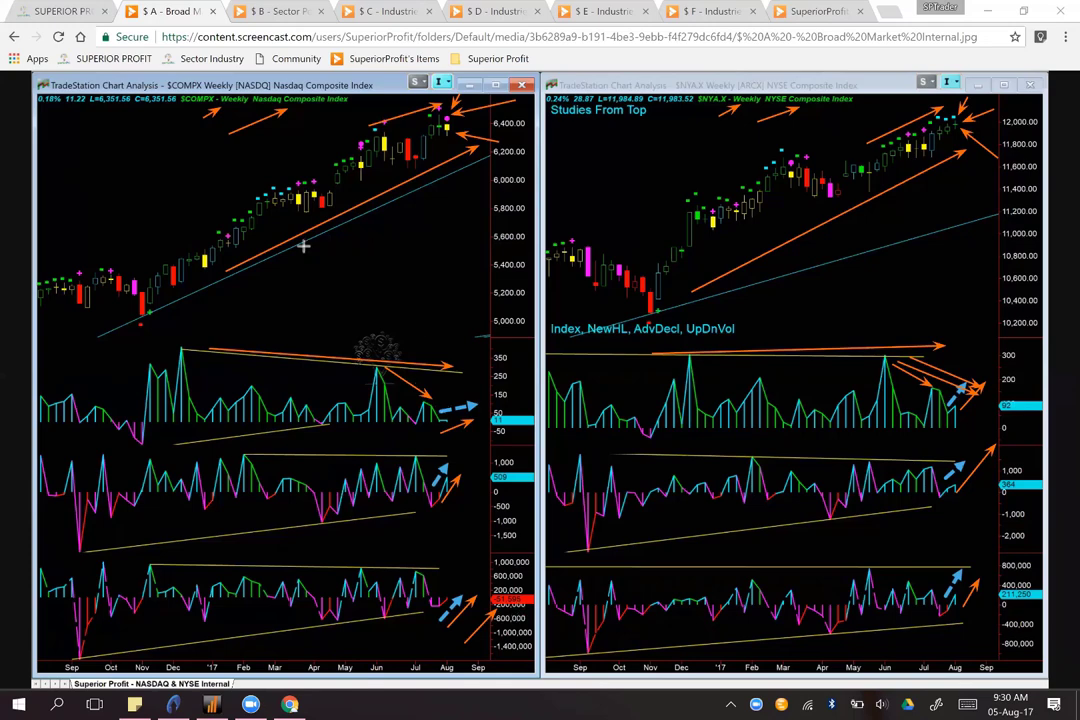
Step: Add another long rising arrow under each index's weekly uptrend and another arrow along each index's NewHL peaks
mouse_move(277, 249)
left_mouse_down()
mouse_move(476, 175)
mouse_move(533, 134)
left_mouse_up()
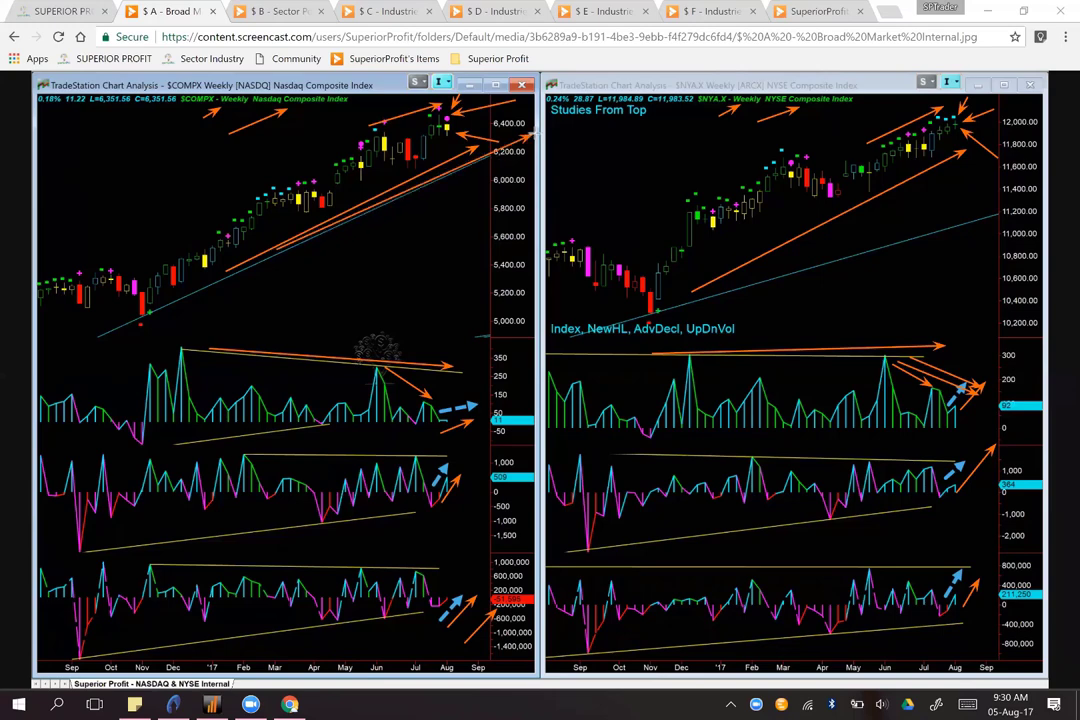
left_click_drag(770, 266, 984, 157)
left_click_drag(287, 346, 485, 362)
left_click_drag(767, 342, 923, 342)
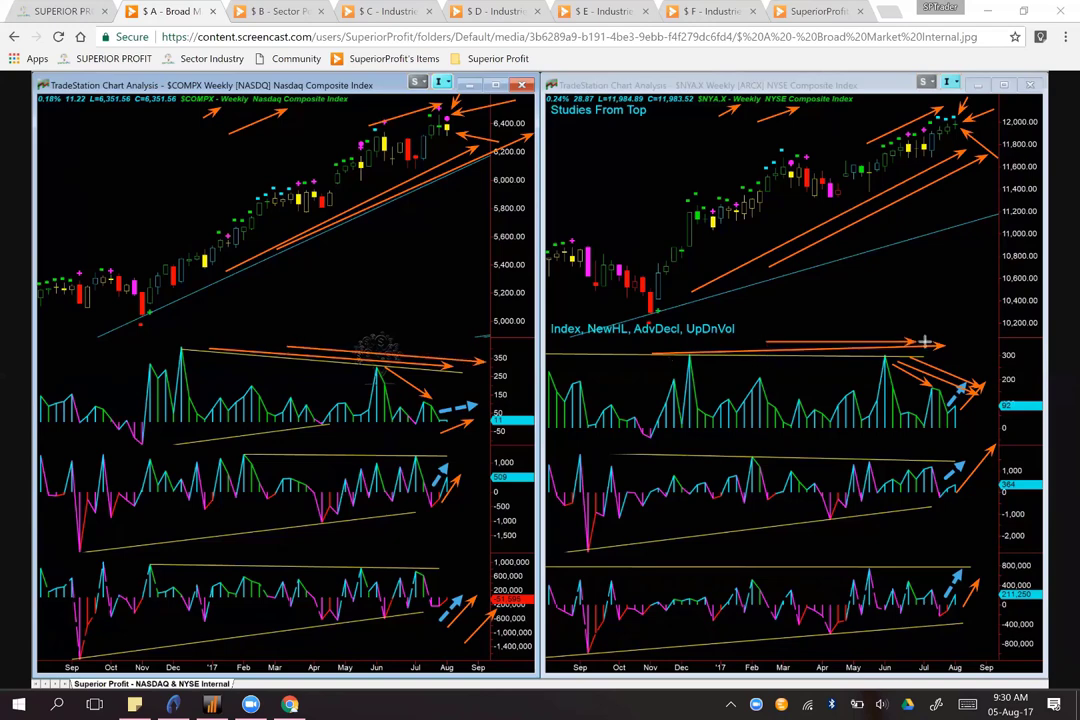
Step: Draw a tall upward arrow across the internals of each index, and clear all arrows from the page
left_click_drag(509, 630, 510, 414)
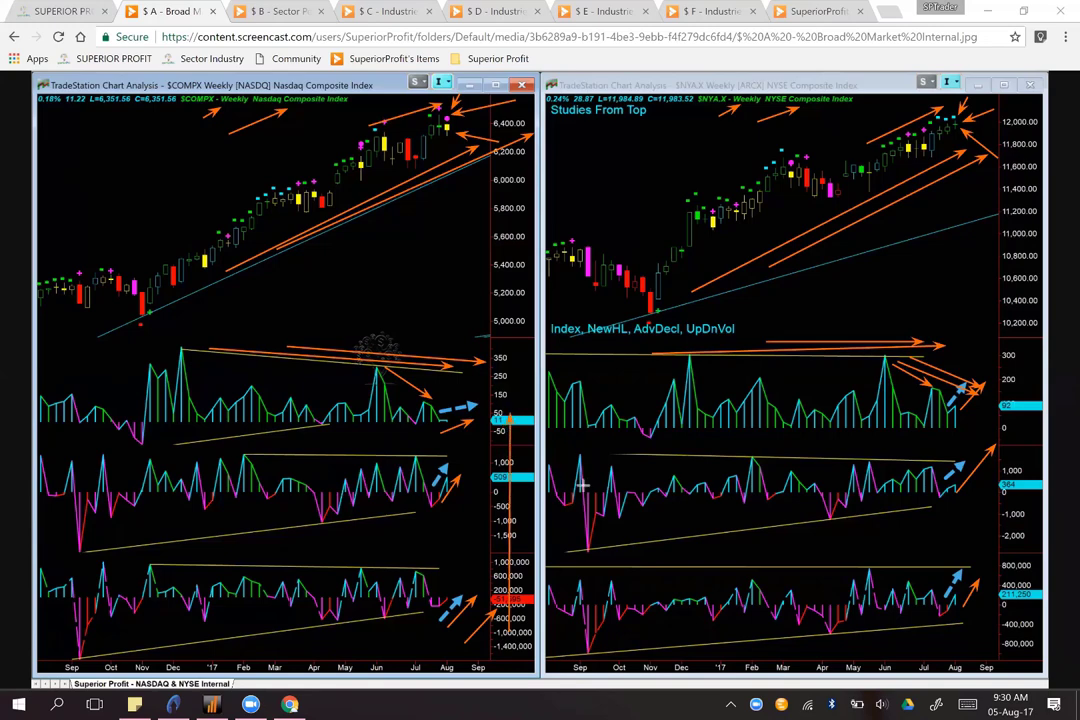
left_click_drag(1017, 622, 1020, 402)
key("Escape")
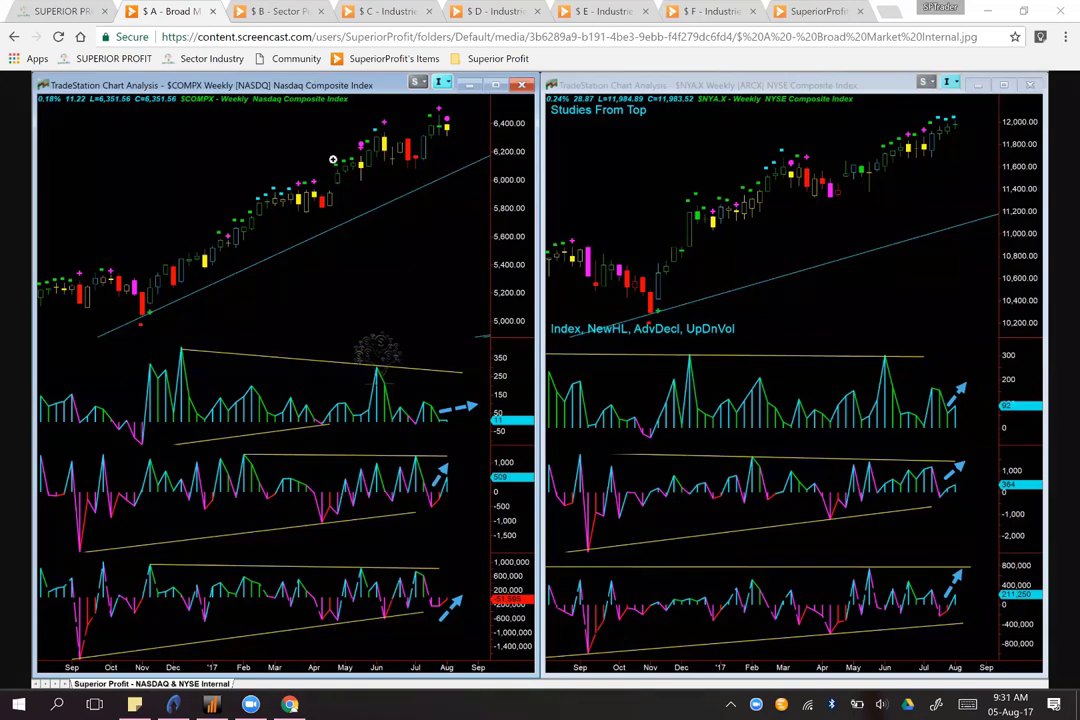
Step: Open the Sector Performance page, and underline the CUE Pendulum High and CUE Edge comments on the 5 Days Best Performing Industries page
left_click(280, 12)
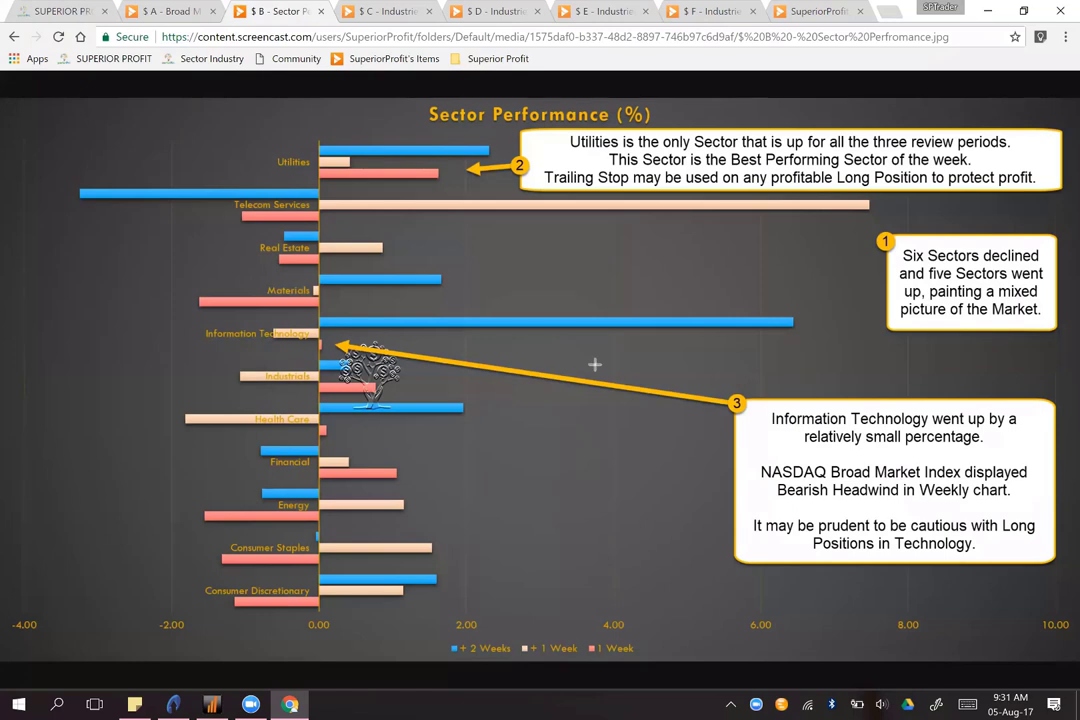
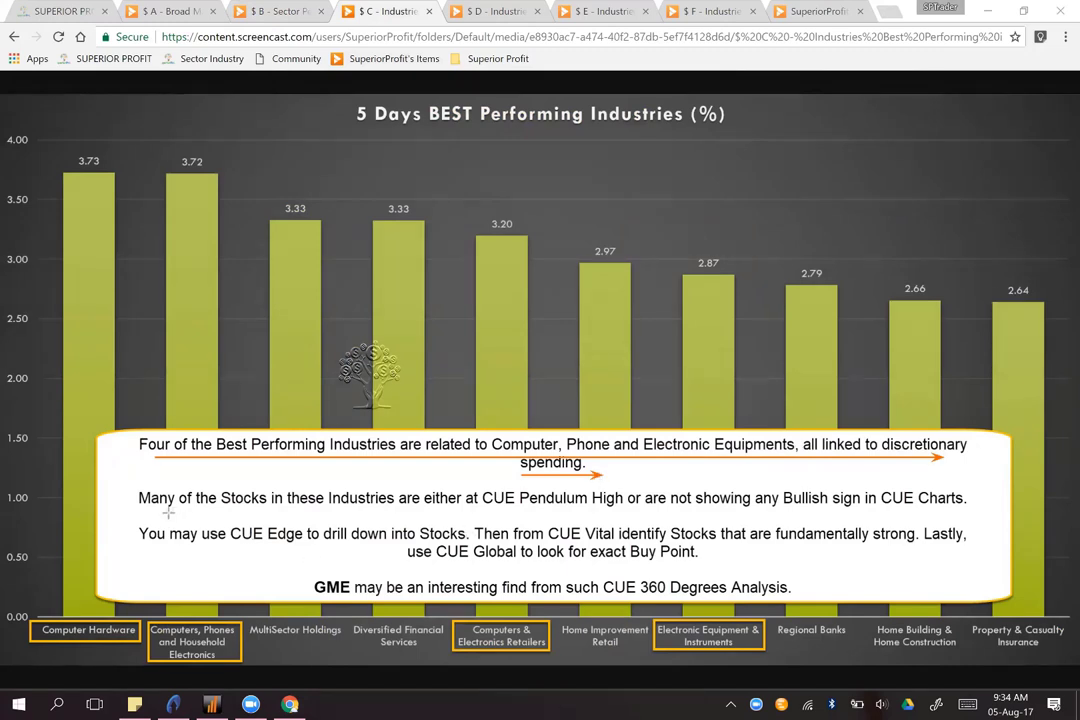
left_click_drag(166, 511, 952, 505)
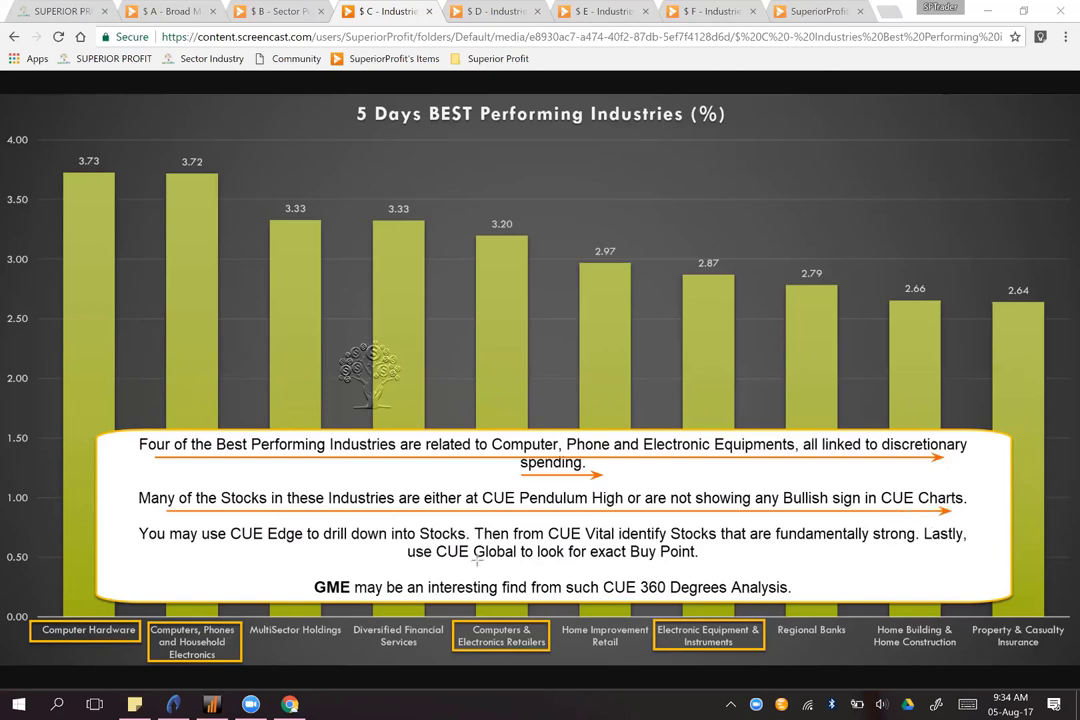
left_click_drag(194, 542, 465, 537)
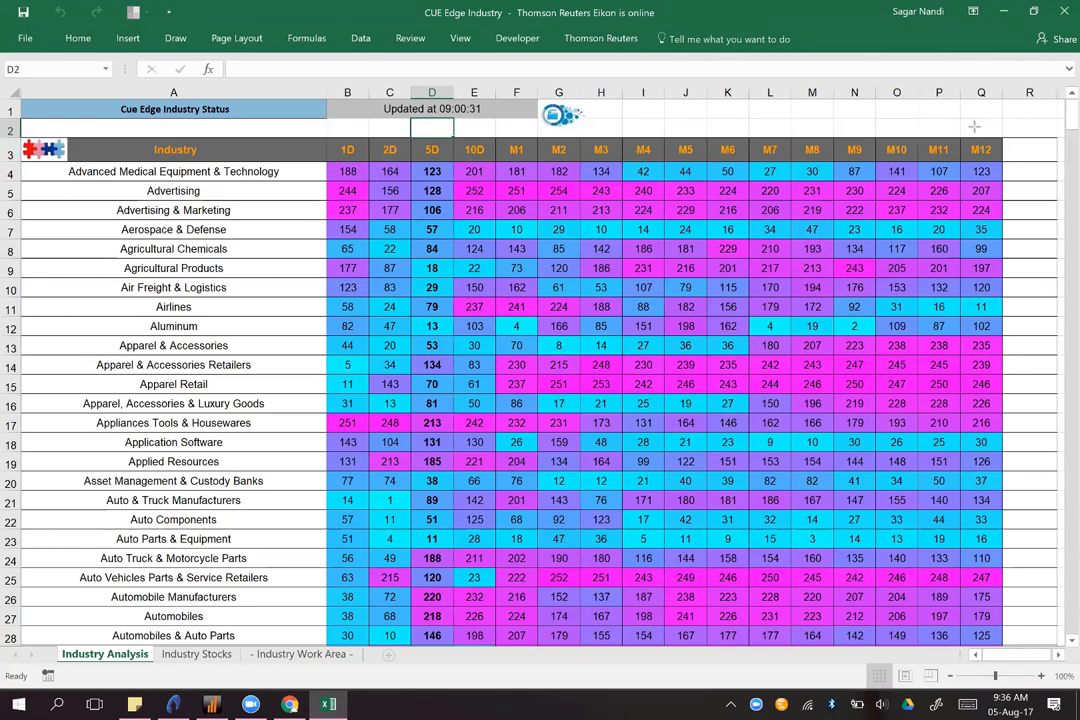
Step: Draw arrows at the period column headings from M12 back to 1D on the Industry Analysis sheet
mouse_move(999, 114)
left_mouse_down()
mouse_move(922, 146)
mouse_move(886, 137)
left_mouse_up()
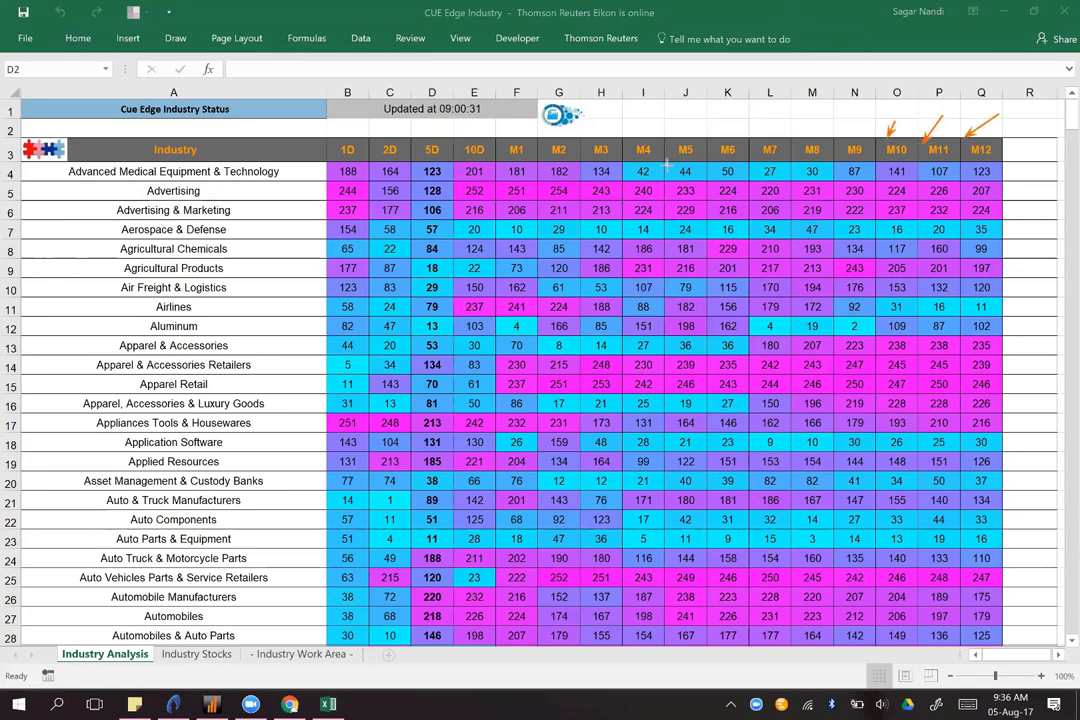
left_click_drag(529, 124, 518, 137)
mouse_move(484, 126)
left_mouse_down()
mouse_move(472, 140)
mouse_move(354, 143)
left_mouse_up()
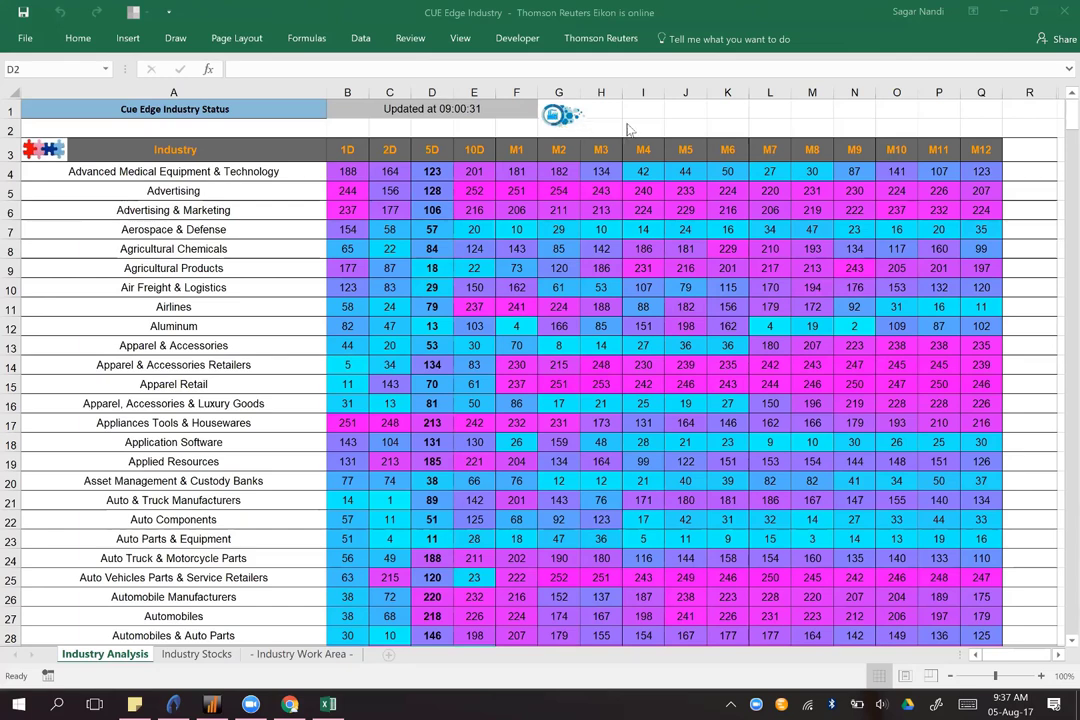
Step: Open the Industry Work Area sheet and sort the industries by the 5D column from smallest to largest
left_click(577, 126)
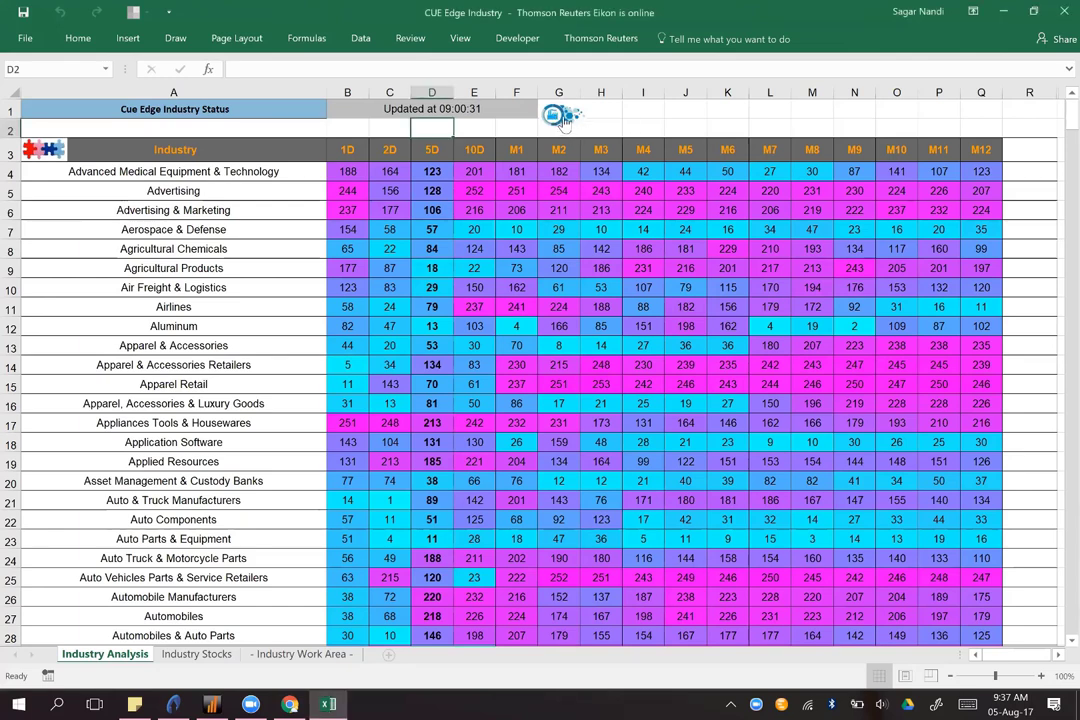
left_click(215, 660)
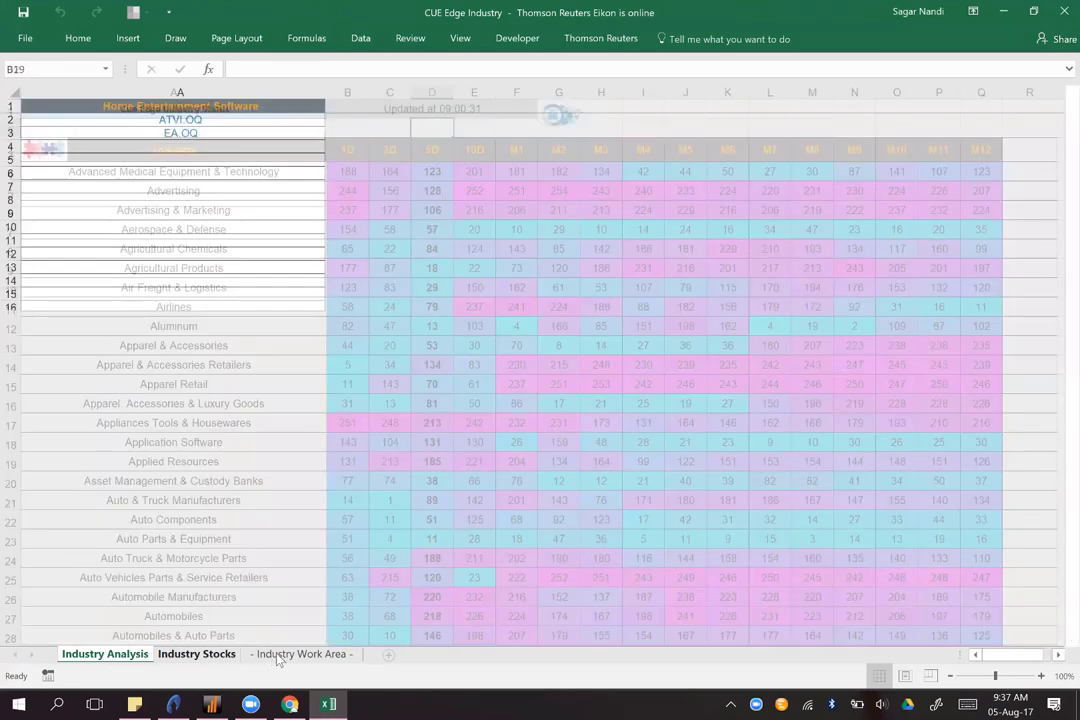
left_click(278, 659)
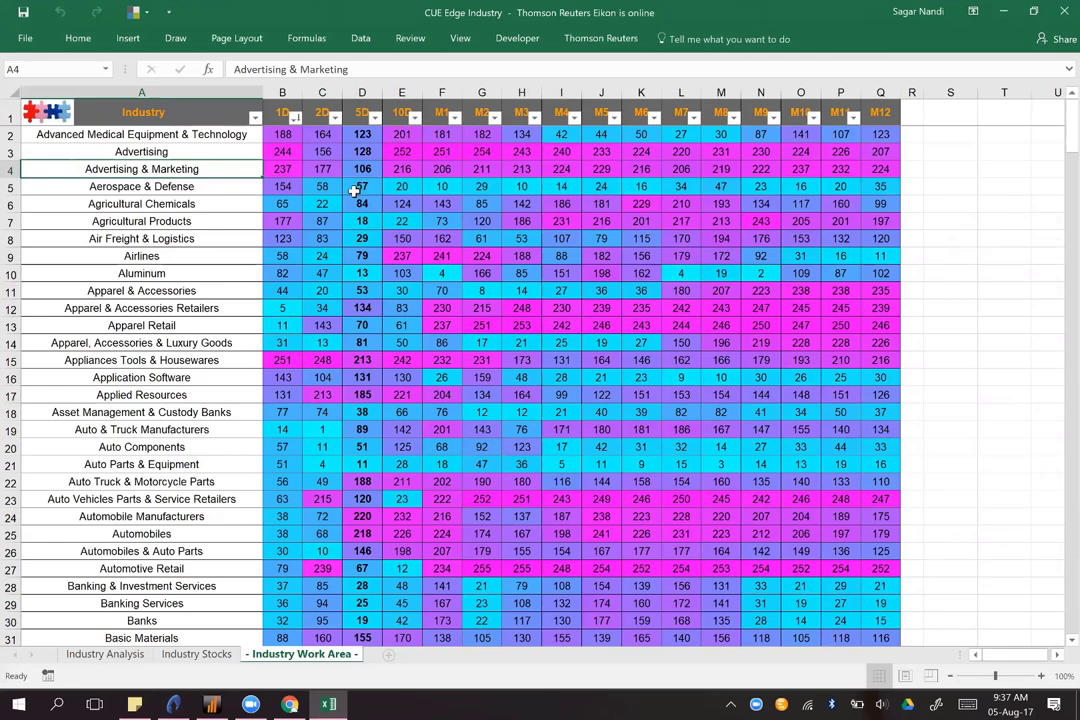
left_click(375, 119)
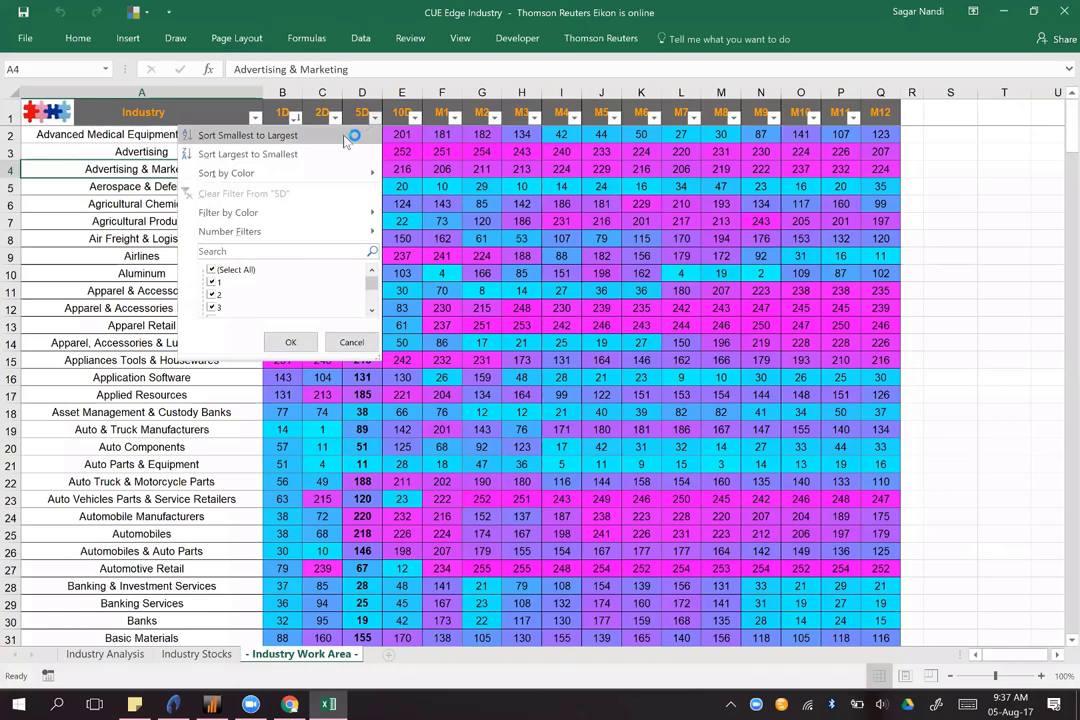
left_click(344, 136)
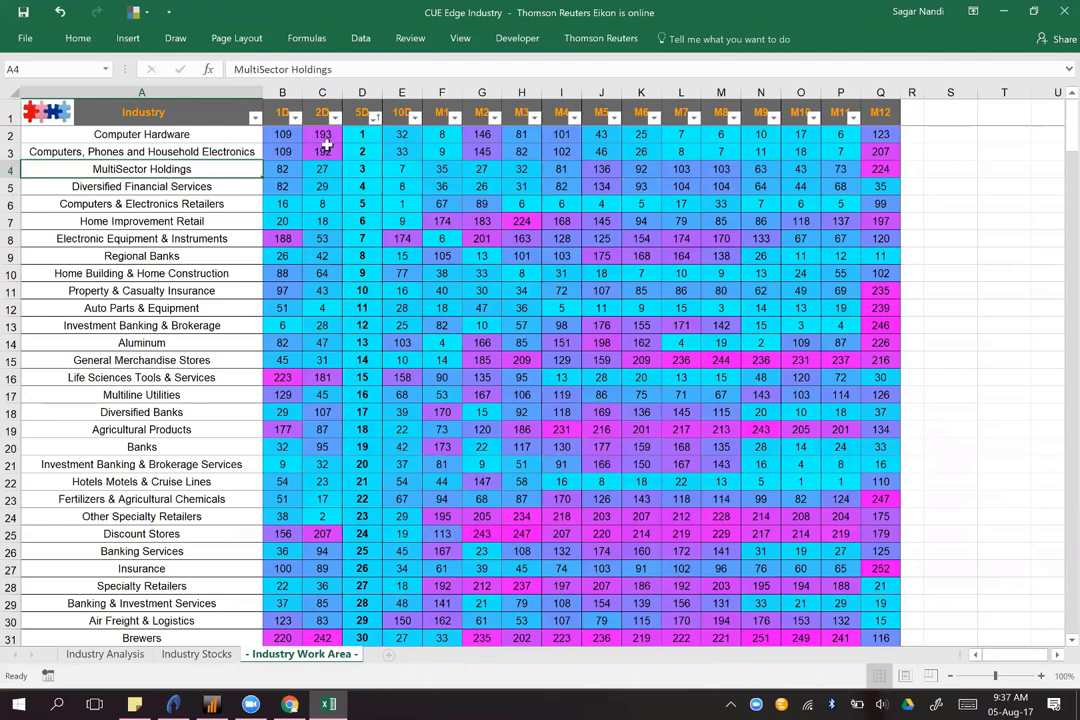
Step: Point out the top eight industries, each computer and electronics industry among them, and the top eight 5D ranks by selecting their cells
left_click(214, 135)
left_click_drag(213, 157, 205, 257)
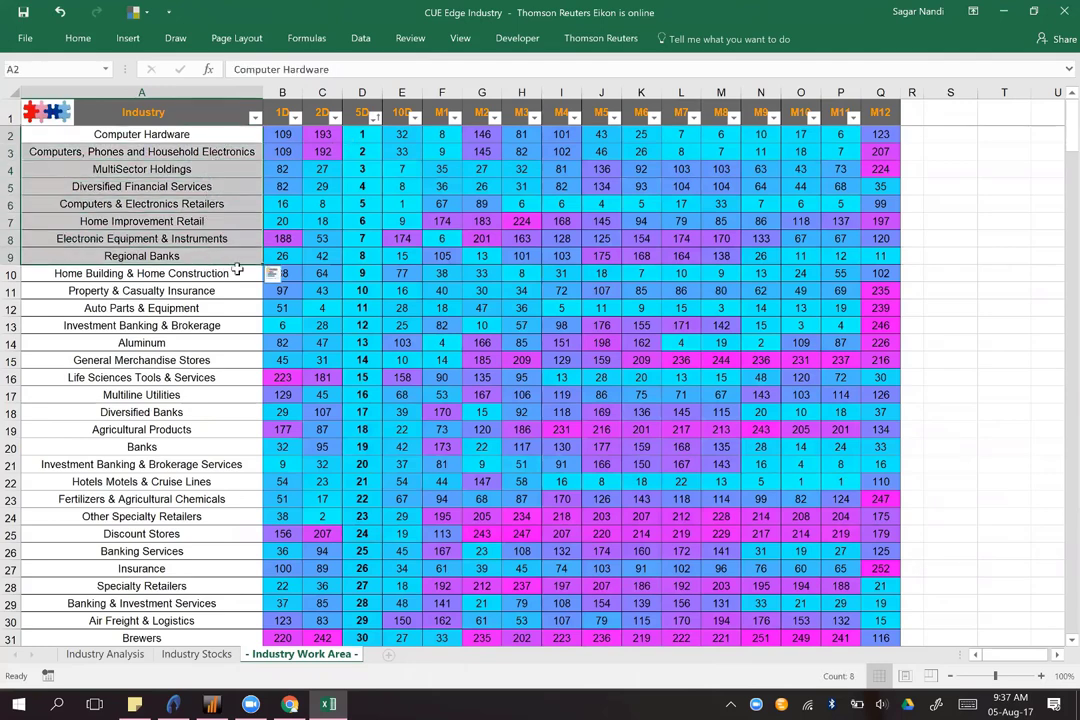
left_click(149, 135)
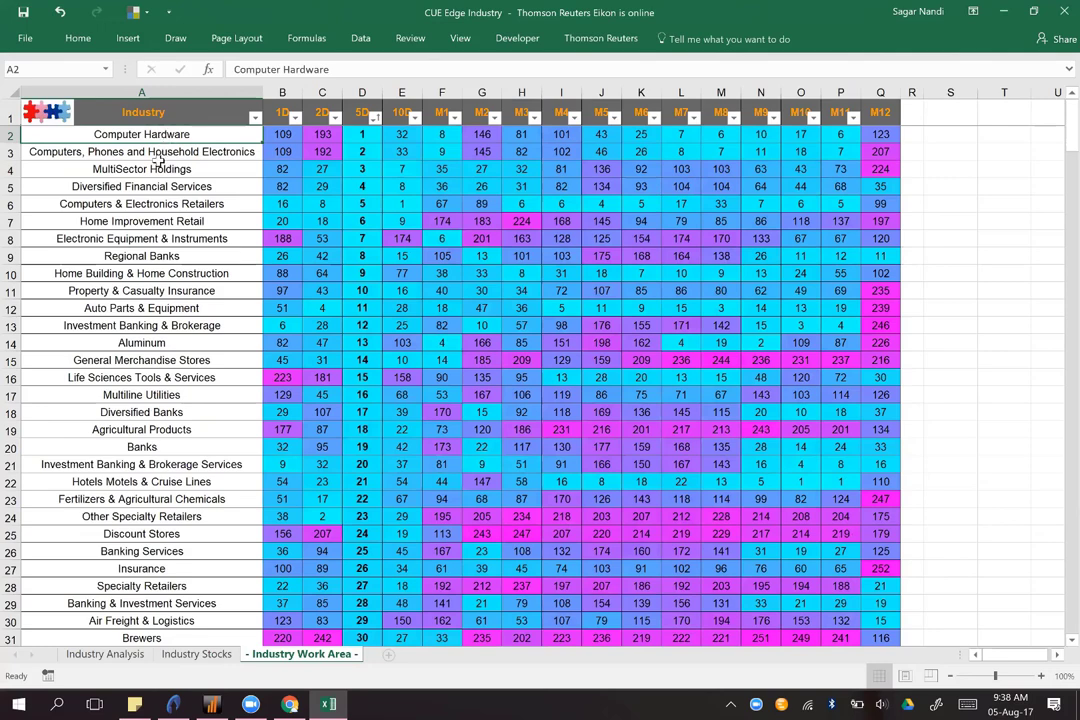
left_click(152, 152)
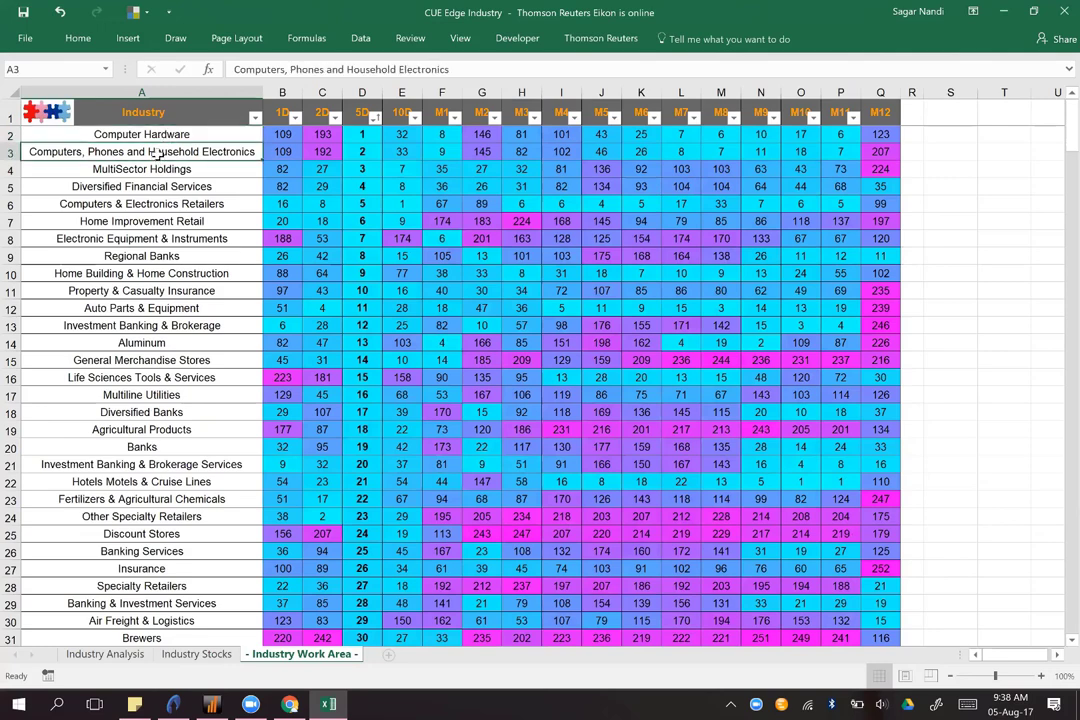
left_click(160, 203)
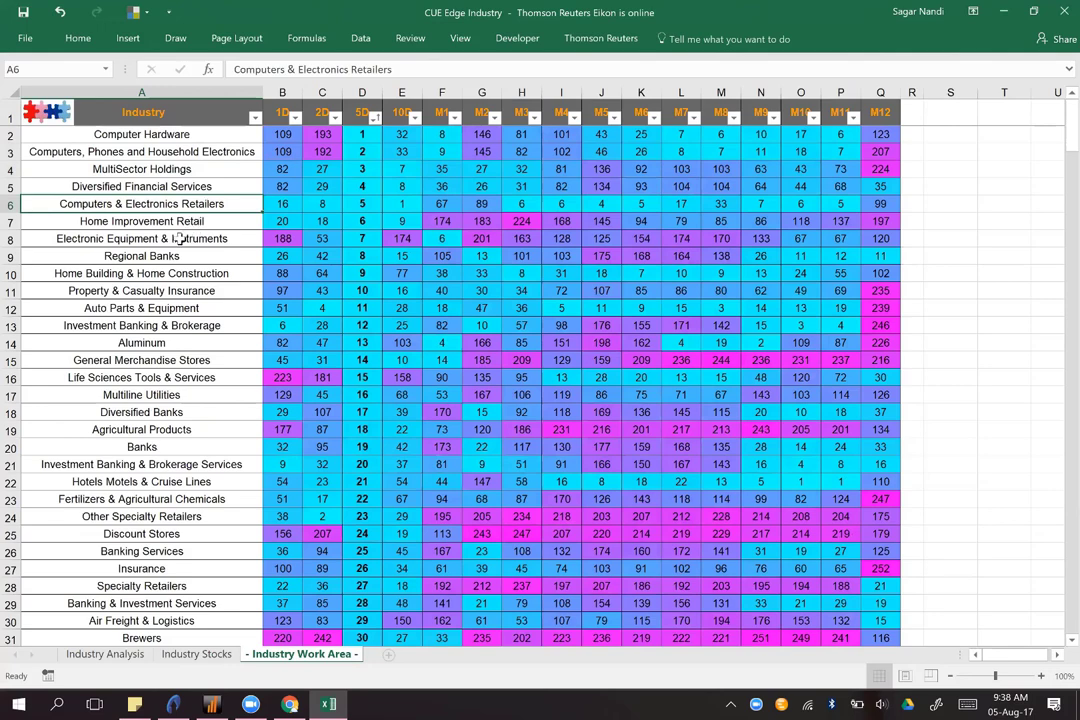
left_click(177, 238)
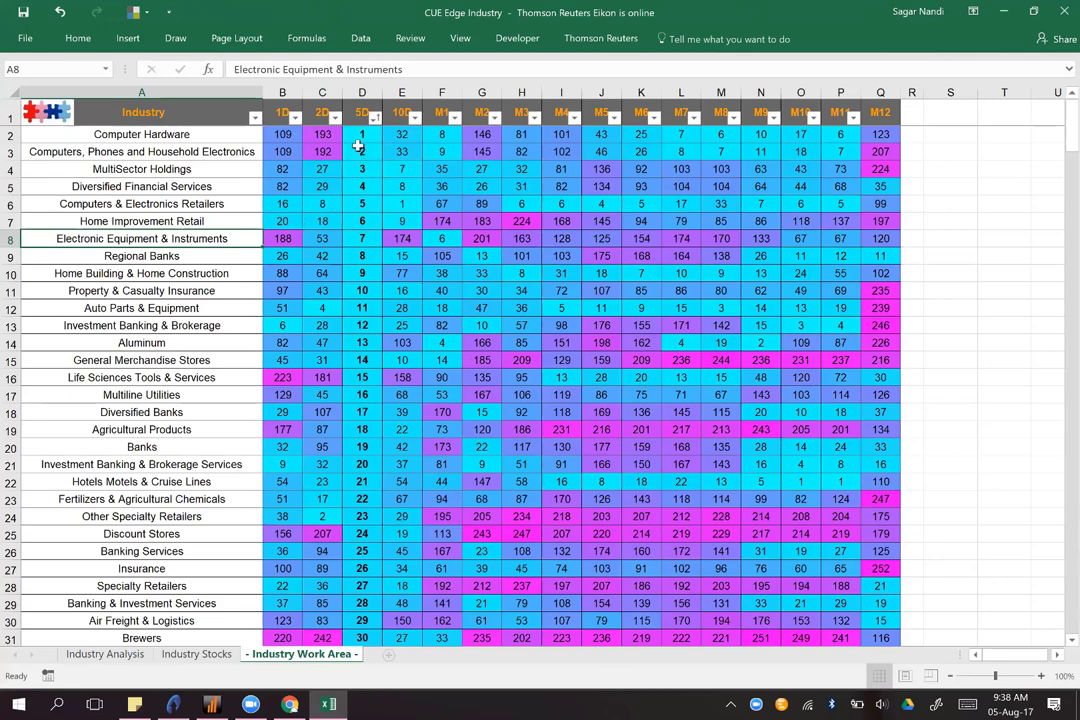
left_click_drag(362, 134, 360, 268)
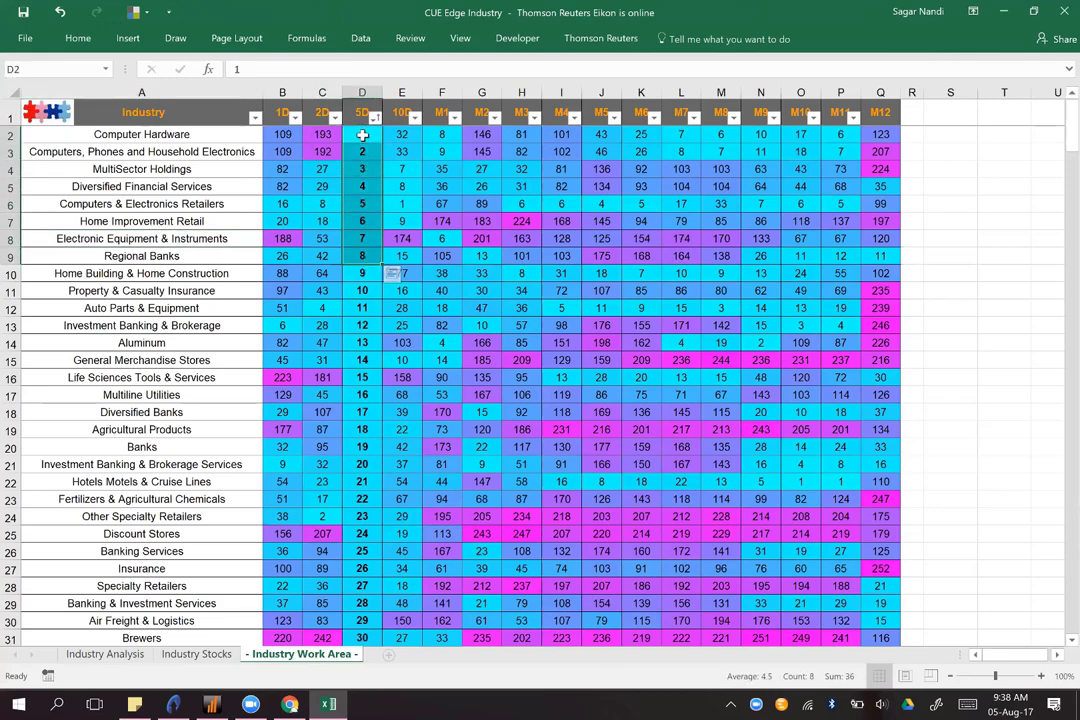
Step: Sort the industries by the 5D column from largest to smallest
left_click(181, 201)
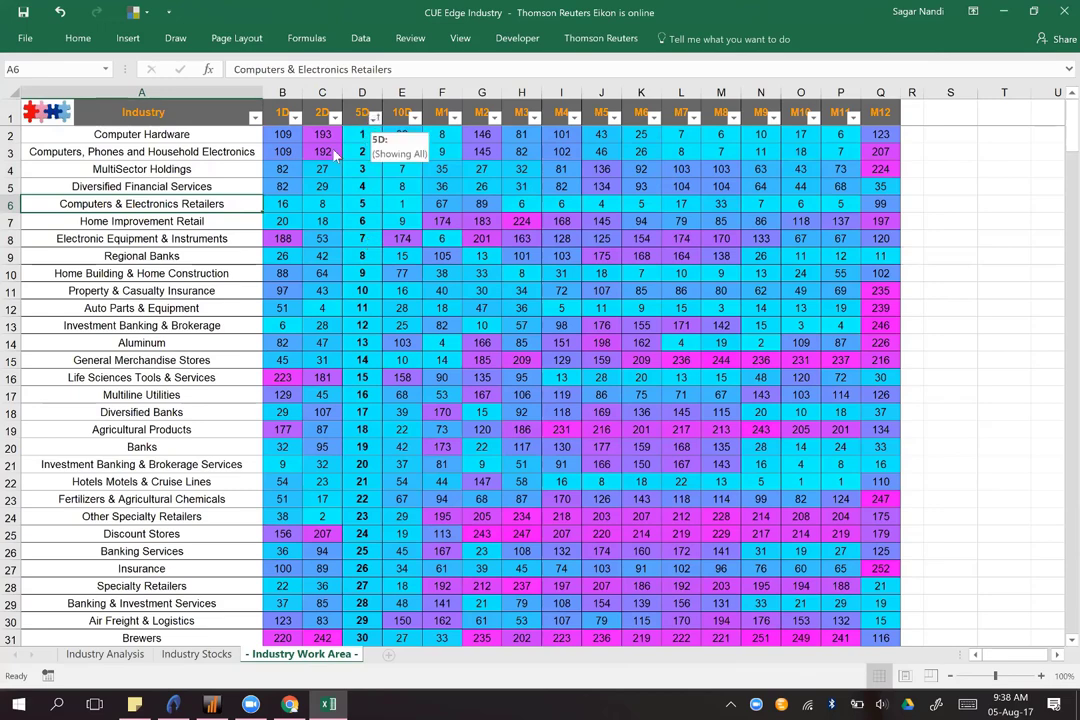
left_click(349, 179)
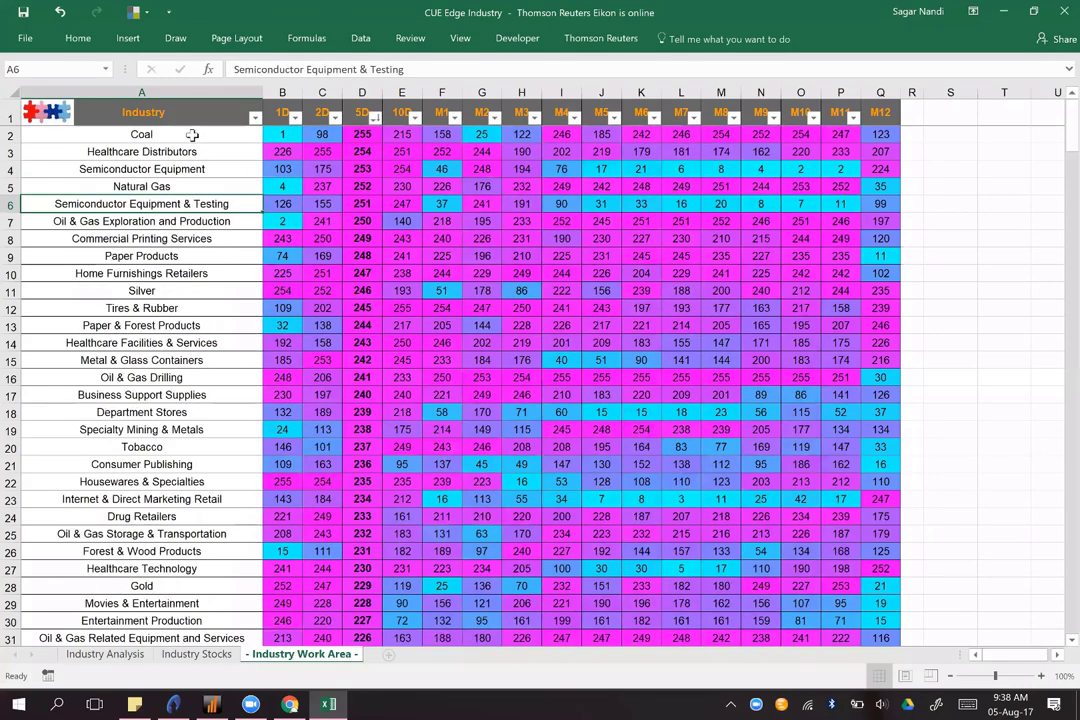
Step: Point out the worst-performing industries from Coal to Tires & Rubber, their 5D ranks, and Natural Gas by selecting the cells
left_click_drag(192, 134, 201, 287)
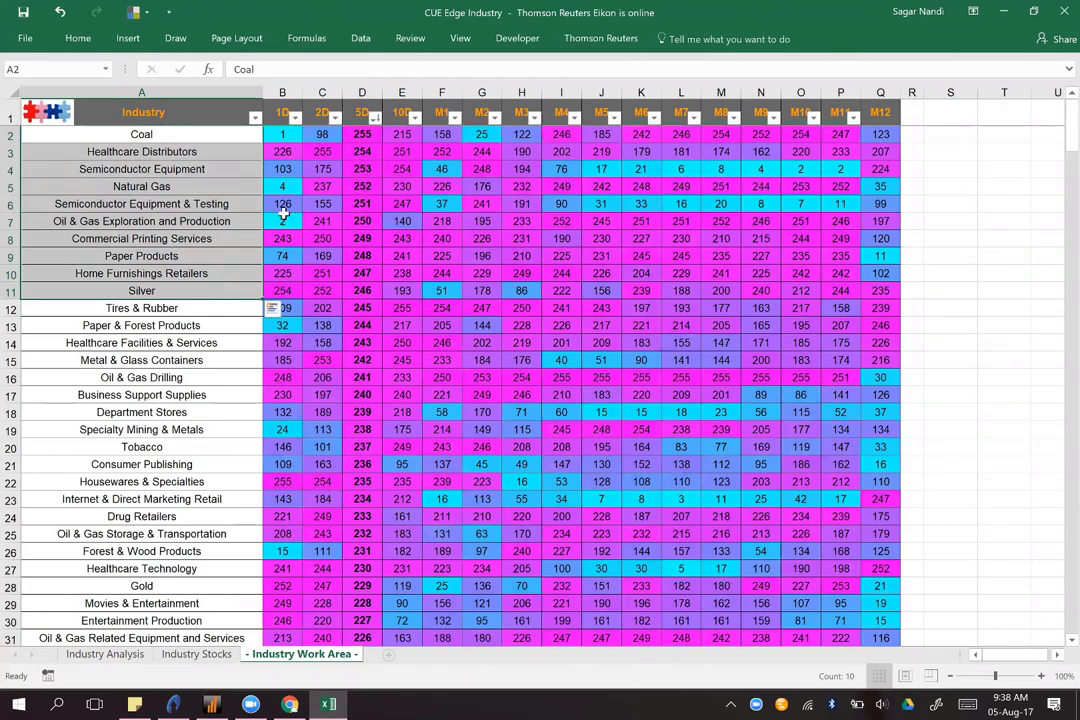
left_click(190, 188)
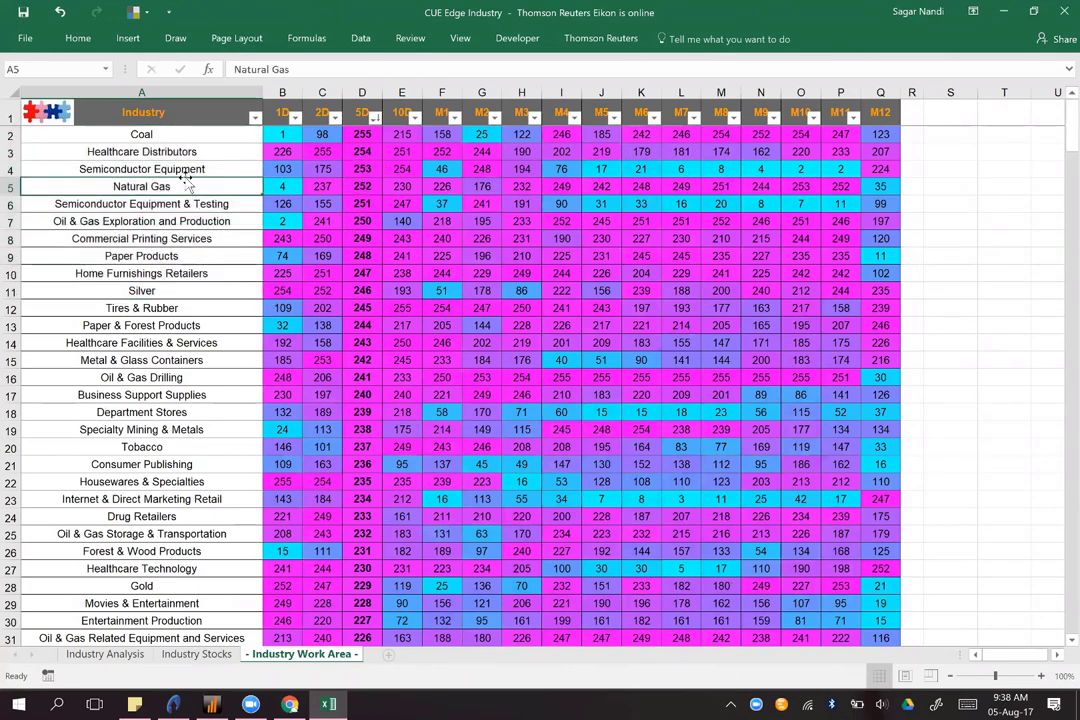
left_click_drag(160, 136, 158, 300)
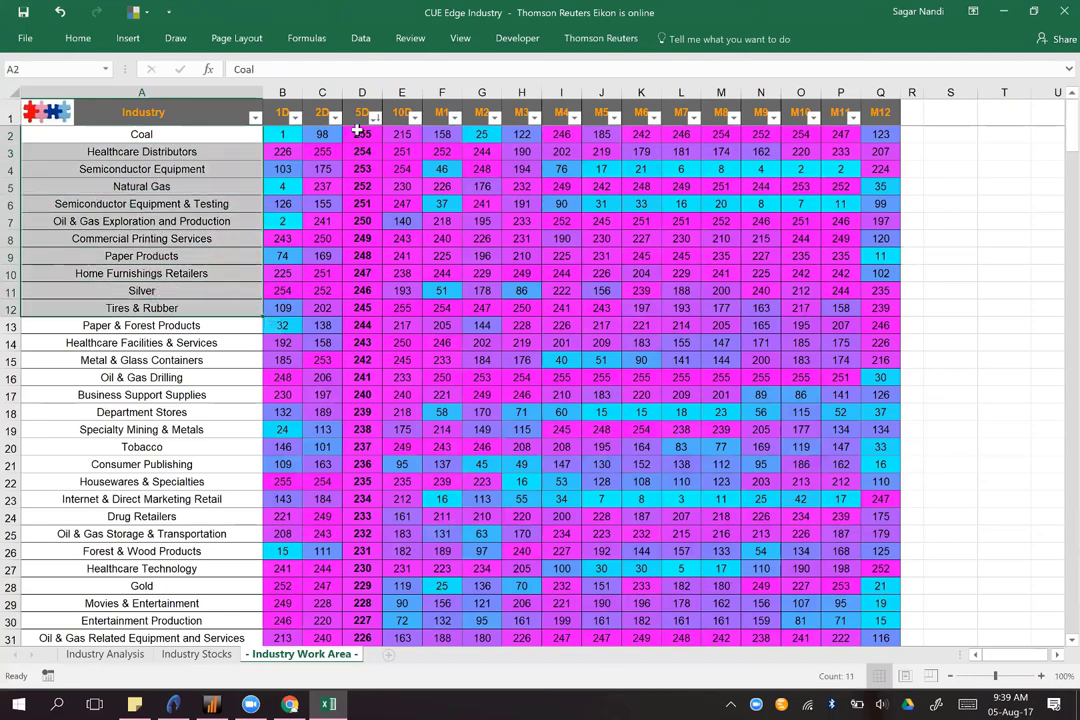
left_click_drag(357, 131, 351, 316)
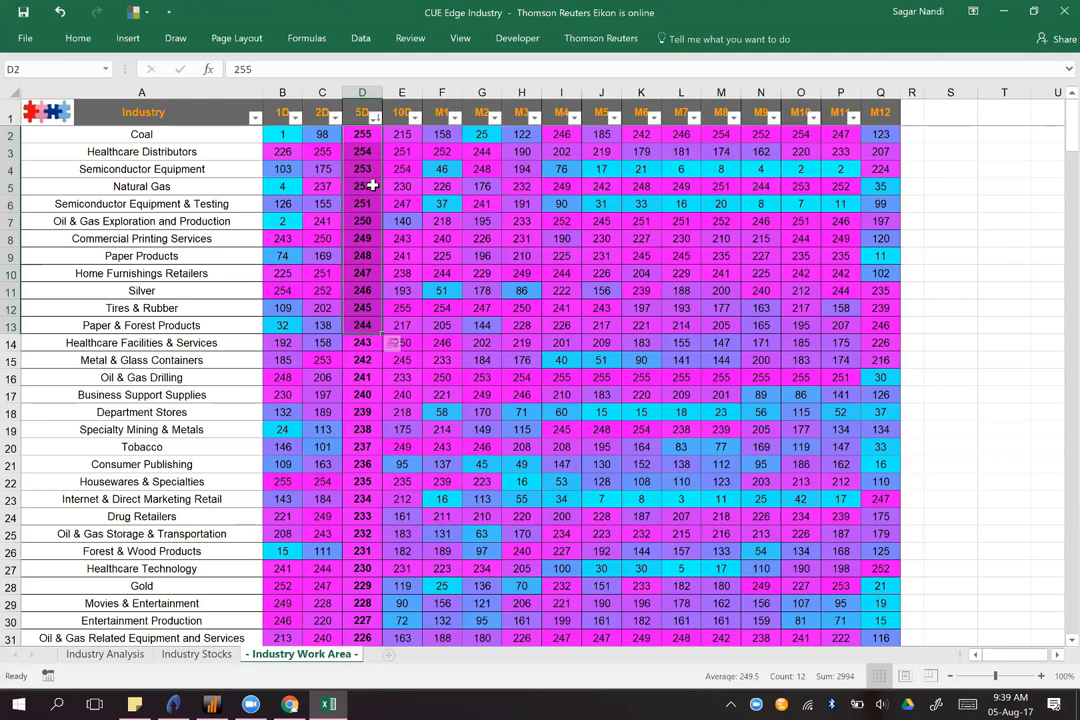
left_click(135, 184)
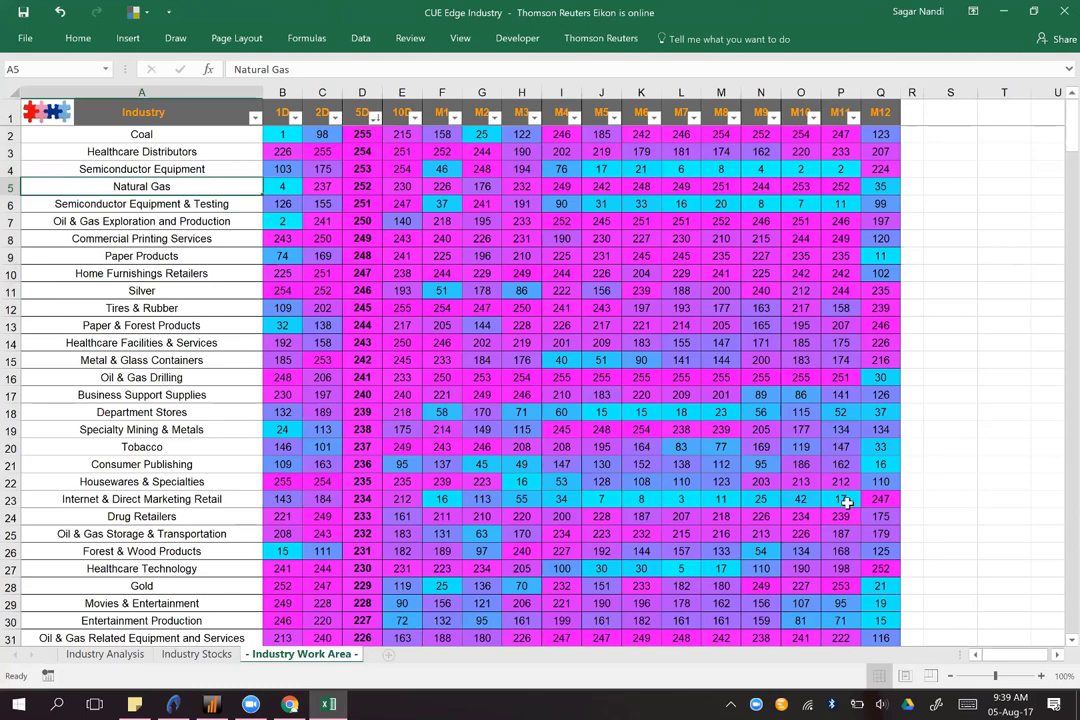
Step: Select Internet & Direct Marketing Retail, draw arrows under its name and along its ranks from M11 to 5D, and clear them
left_click(141, 503)
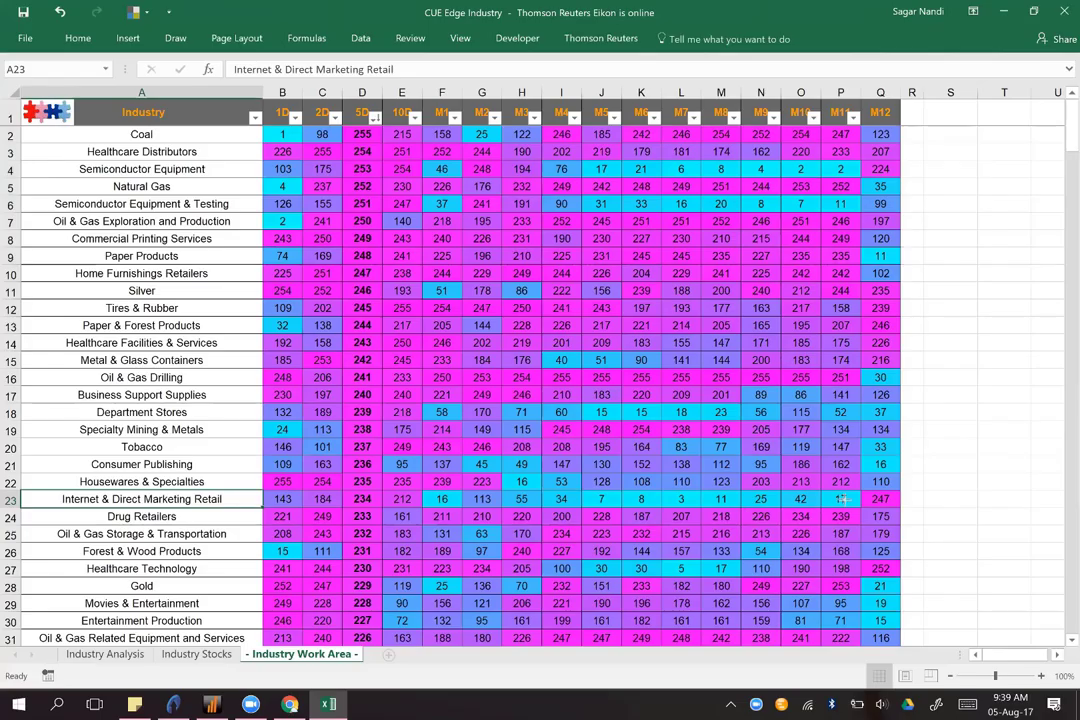
left_click_drag(846, 503, 357, 506)
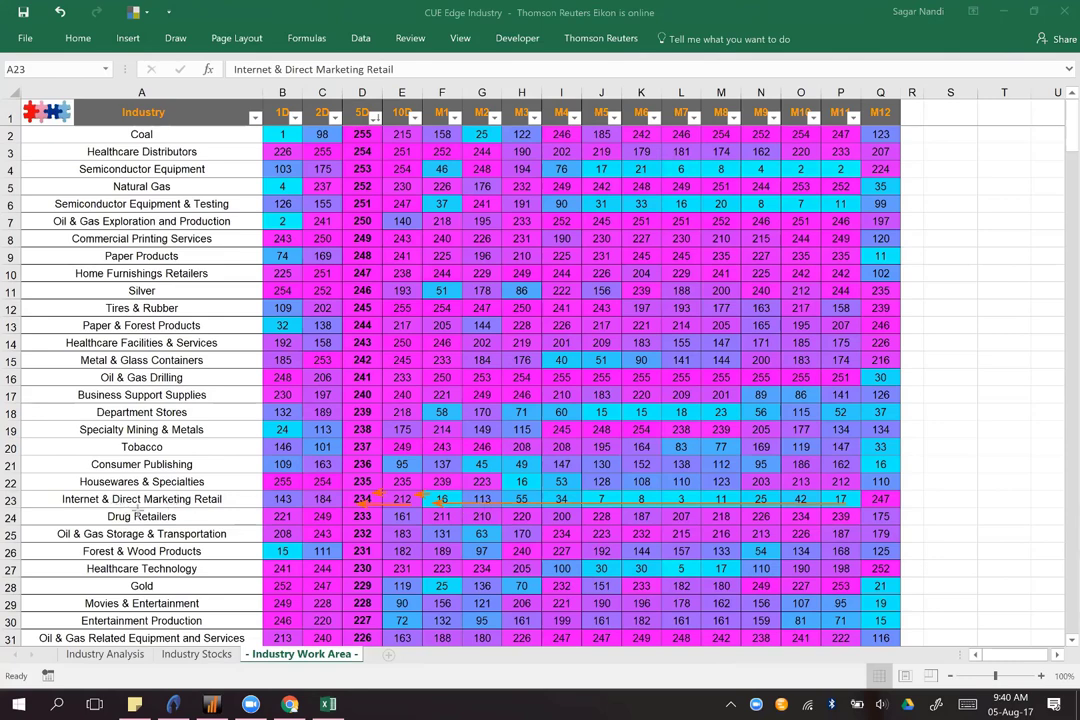
mouse_move(118, 503)
left_mouse_down()
mouse_move(206, 516)
mouse_move(245, 502)
left_mouse_up()
key("Escape")
Step: Sort the industries by 5D from smallest to largest again and select Computer Hardware
left_click(376, 119)
left_click(338, 138)
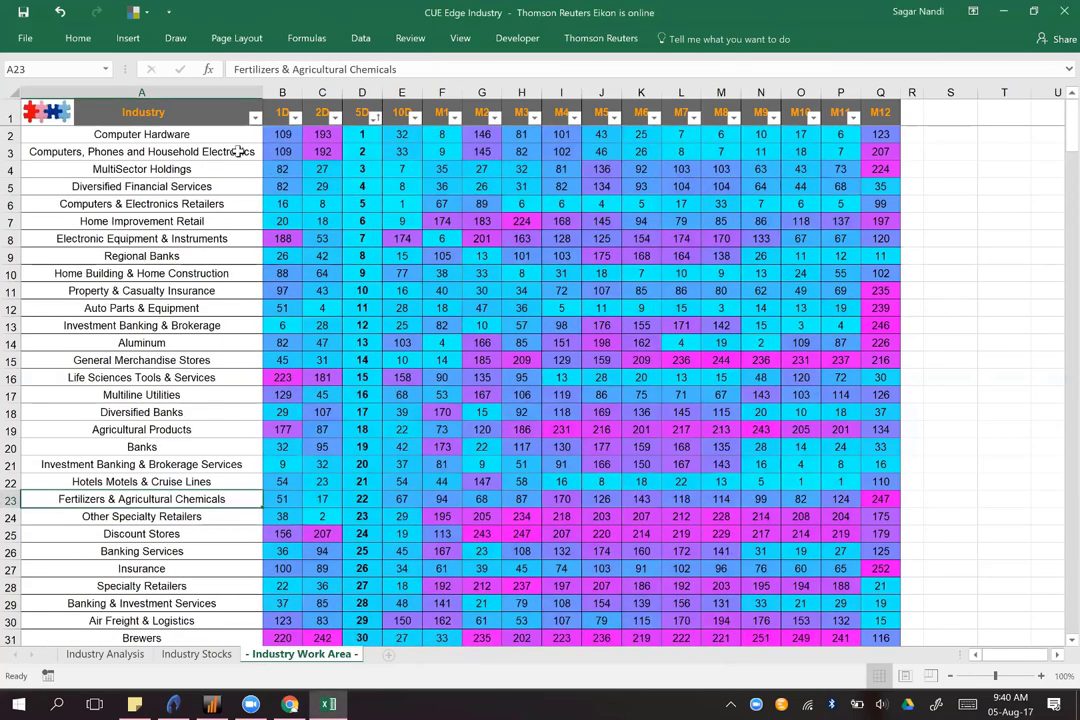
left_click(170, 136)
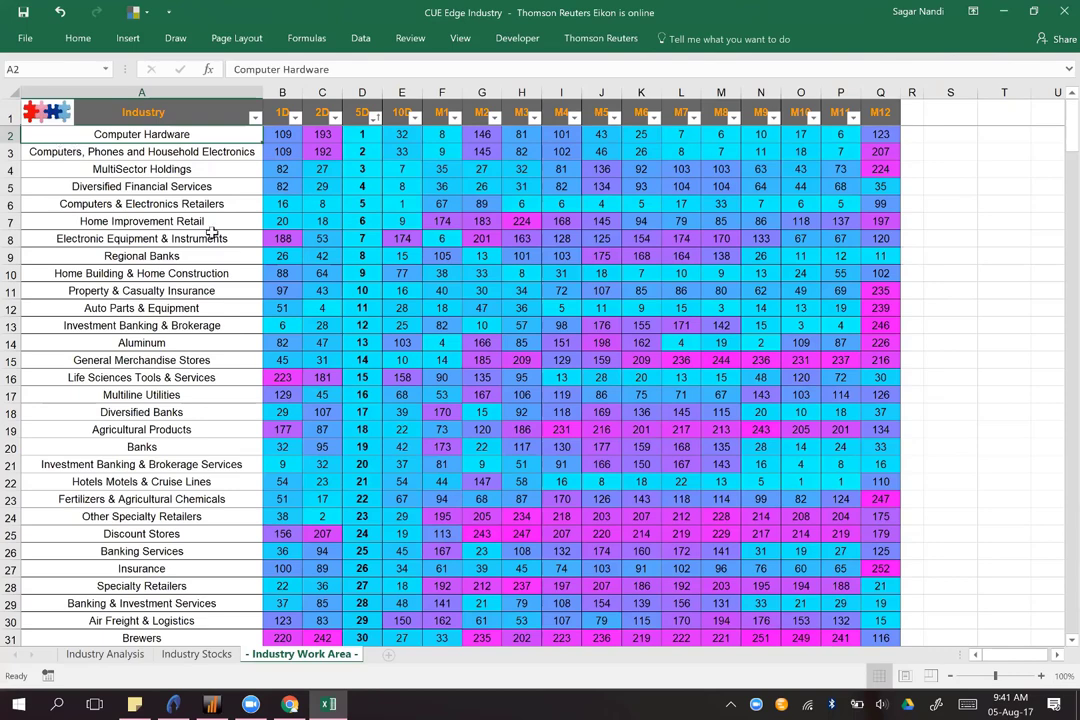
Step: Open the Computer Hardware stock list on the Industry Stocks sheet and copy its tickers from AAPL.OQ to WDC.OQ
left_click(190, 655)
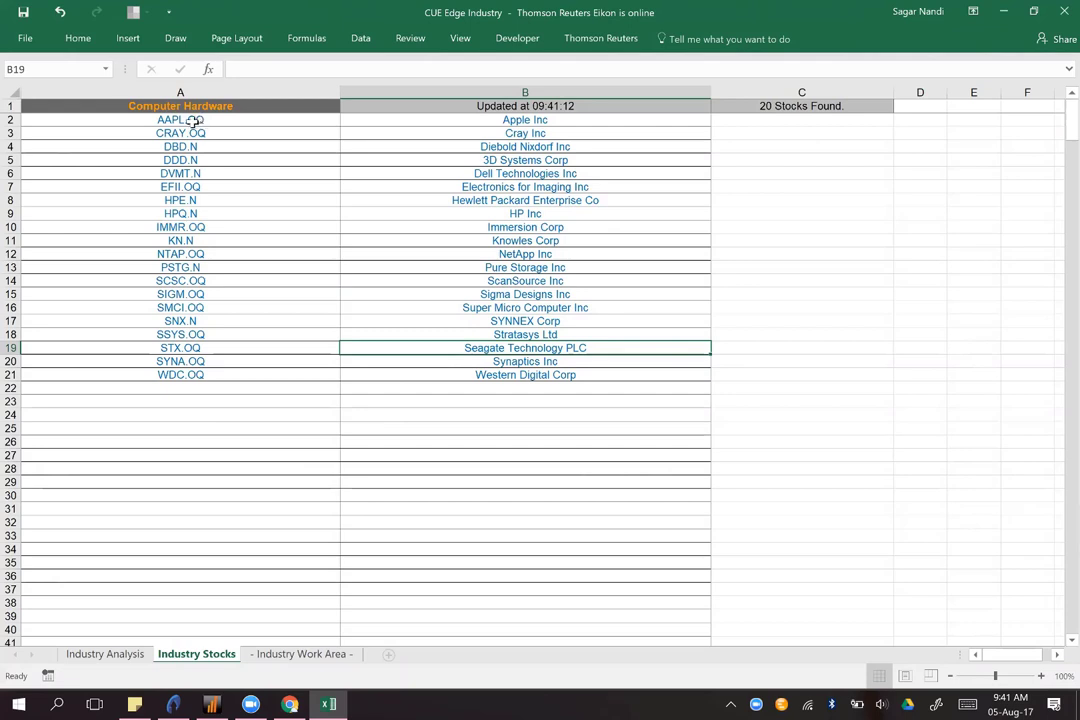
left_click_drag(192, 120, 180, 378)
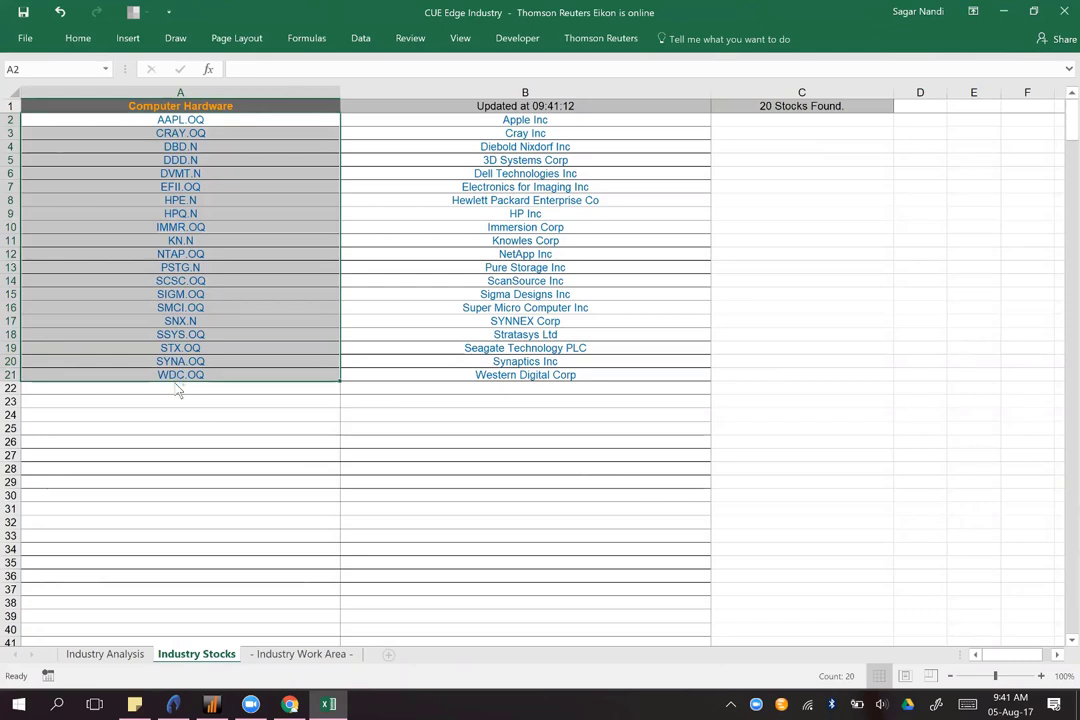
key("ctrl+c")
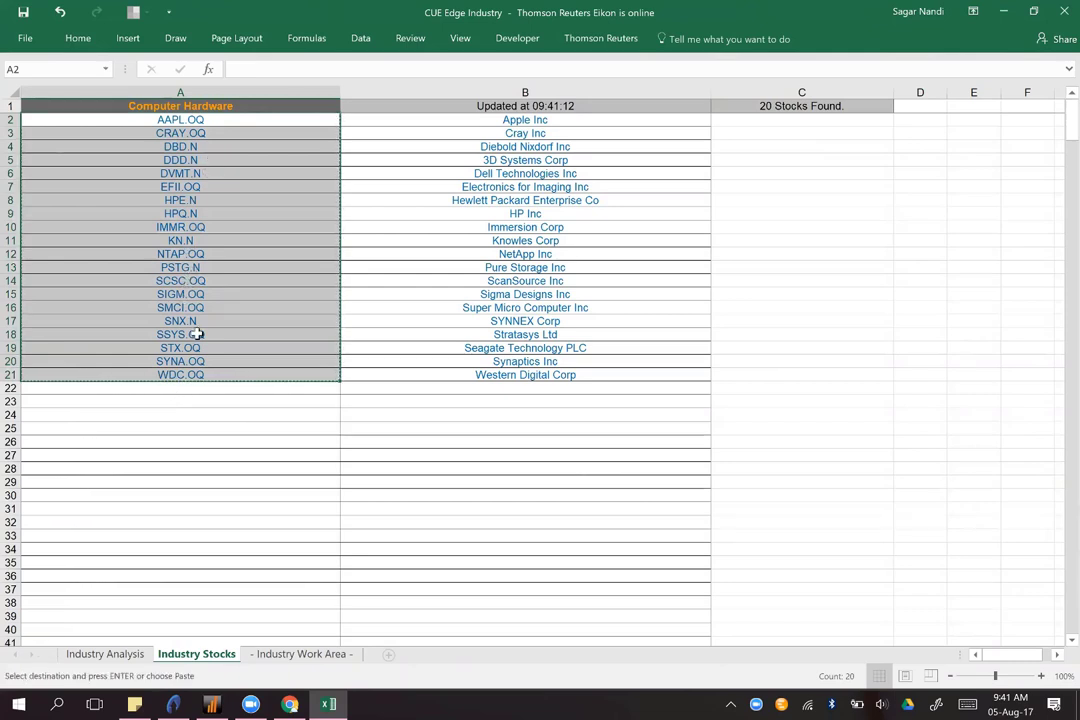
left_click(366, 375)
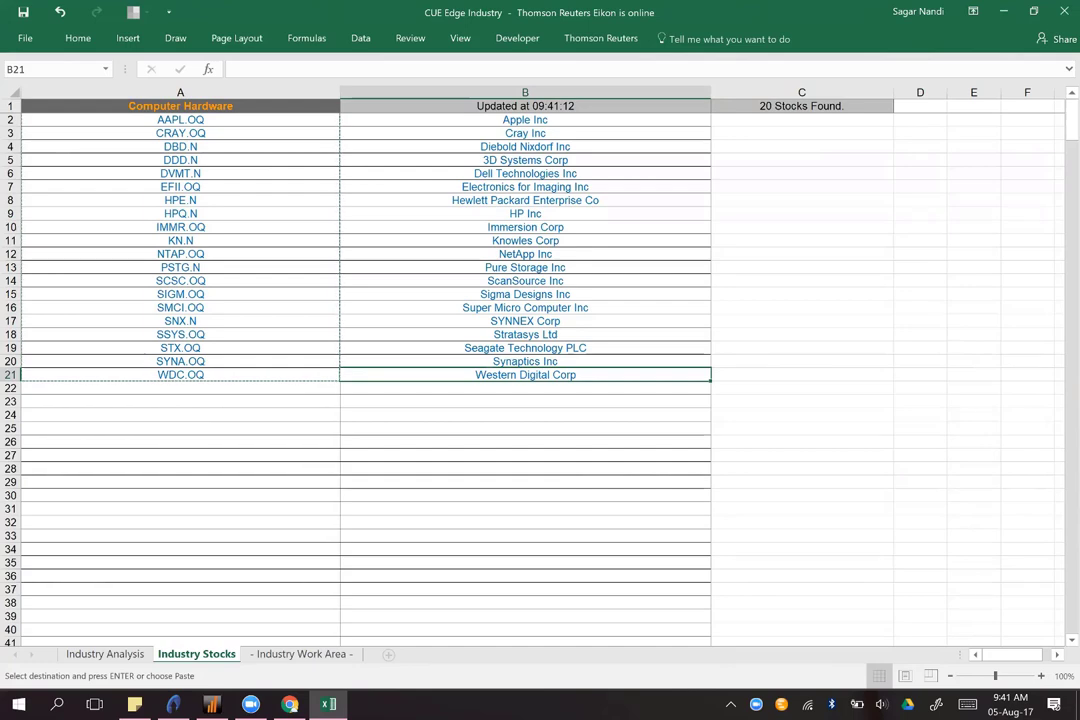
Step: Switch to the CUE Vital workbook, clear ibm from B1, and paste the copied tickers into the Manual List starting at B3
key("alt+Tab")
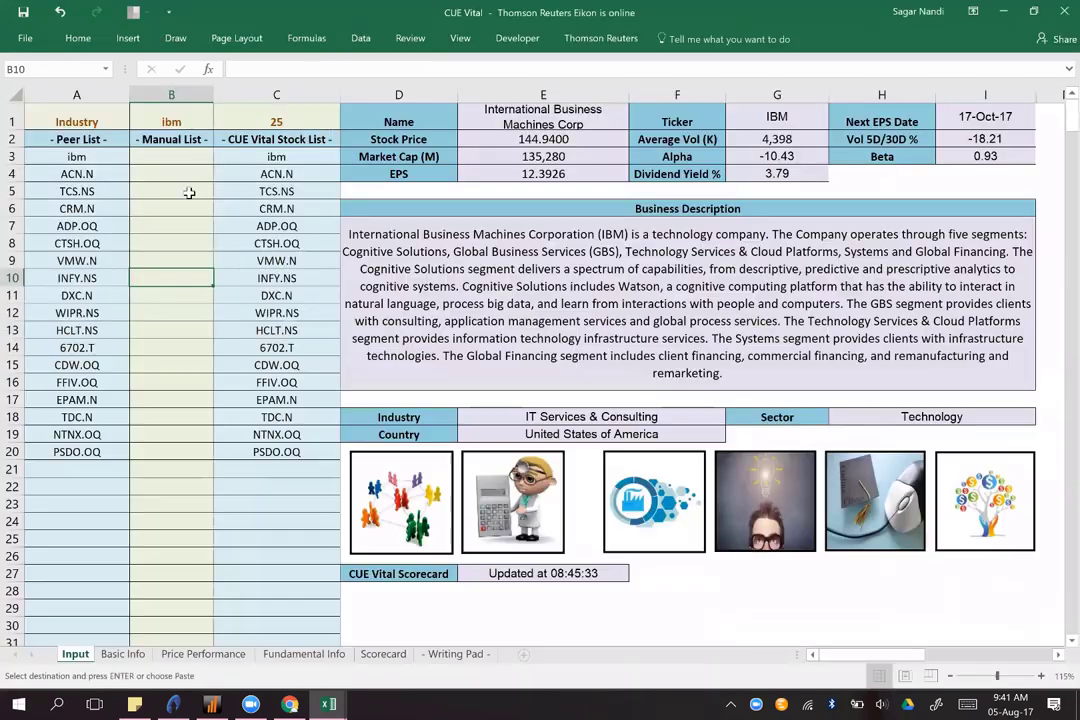
left_click(165, 120)
key("BackSpace")
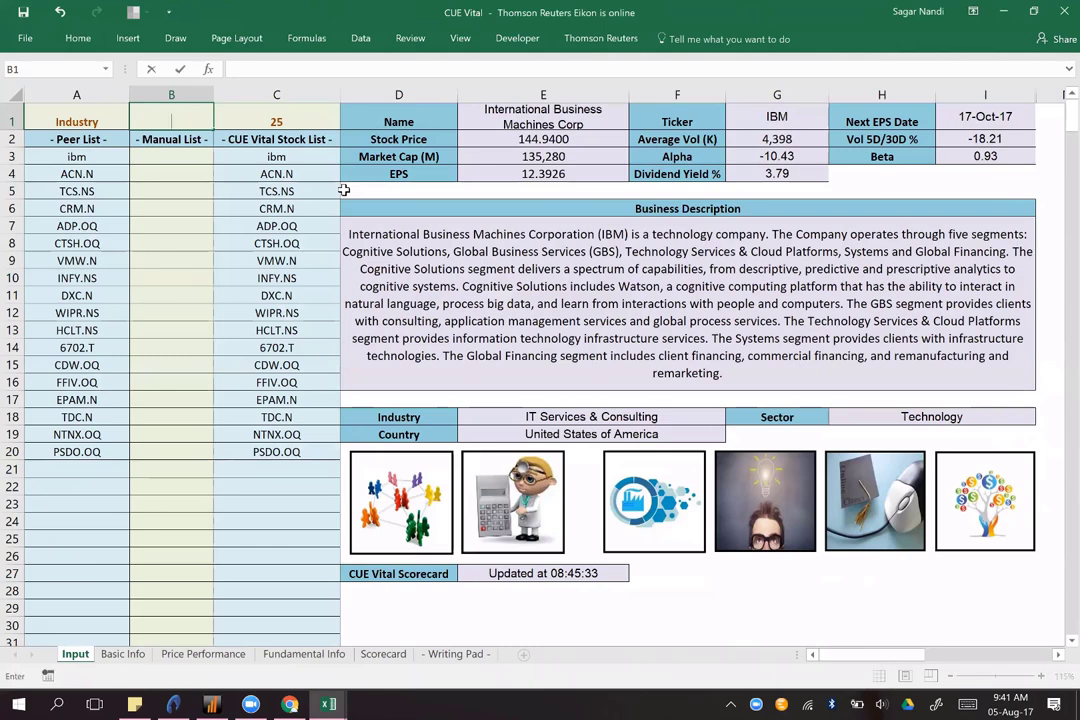
key("Return")
left_click(174, 156)
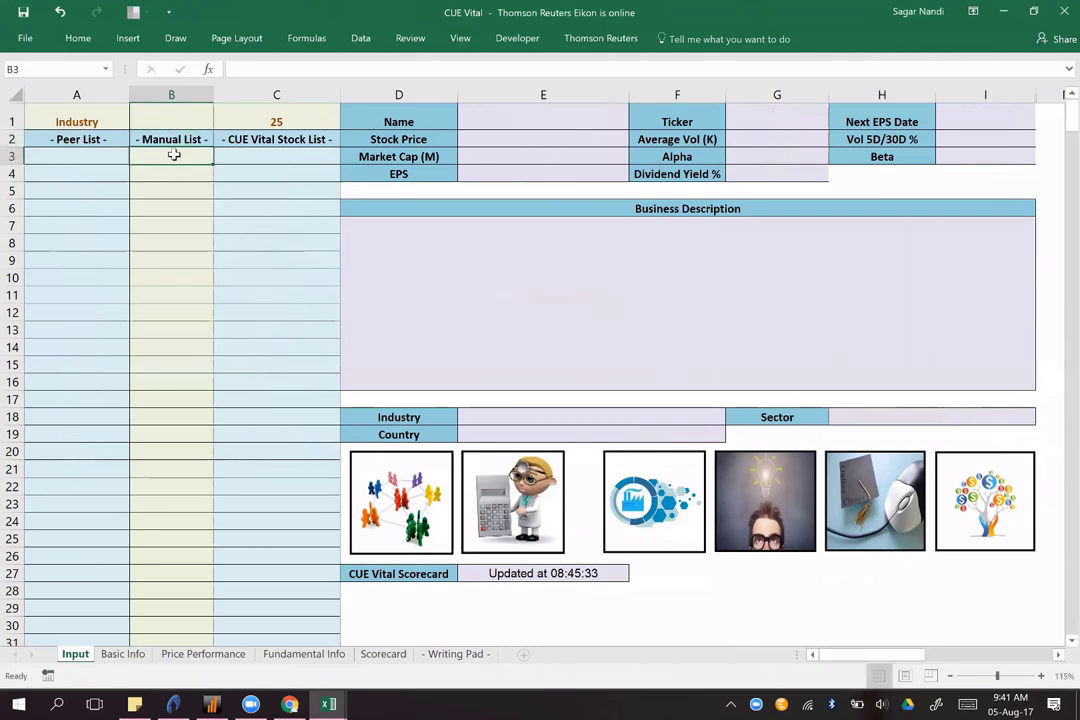
right_click(174, 156)
left_click(228, 224)
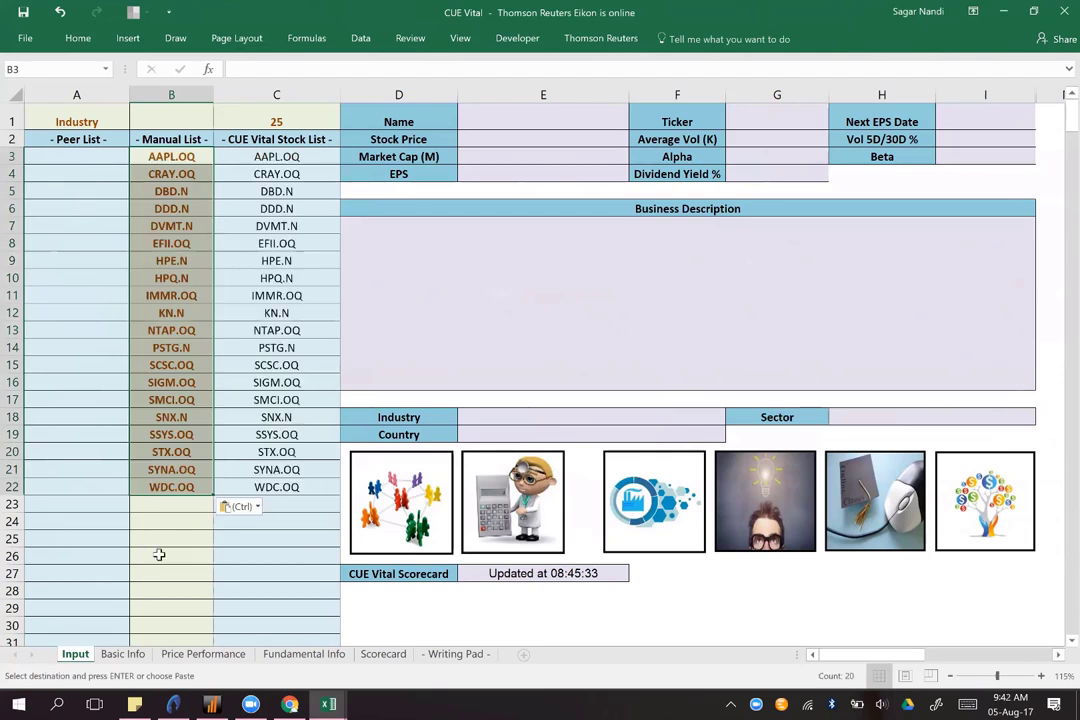
left_click(159, 554)
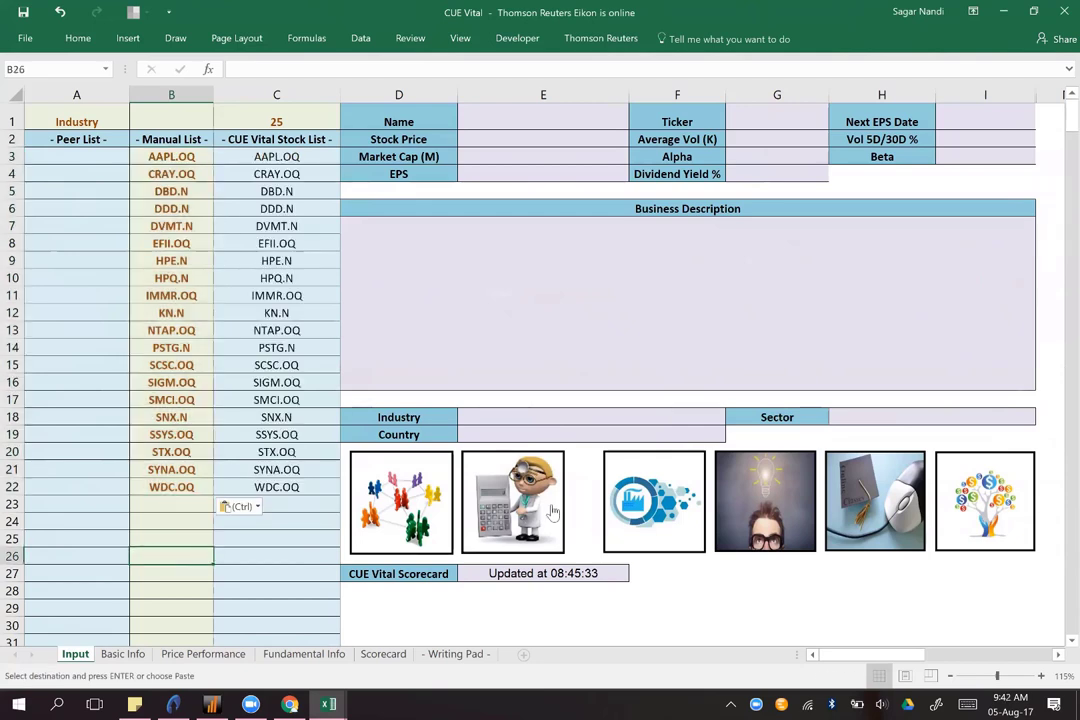
Step: Update the CUE Vital Scorecard for the pasted tickers and select the Peer Group Size value on the Scorecard sheet
left_click(533, 505)
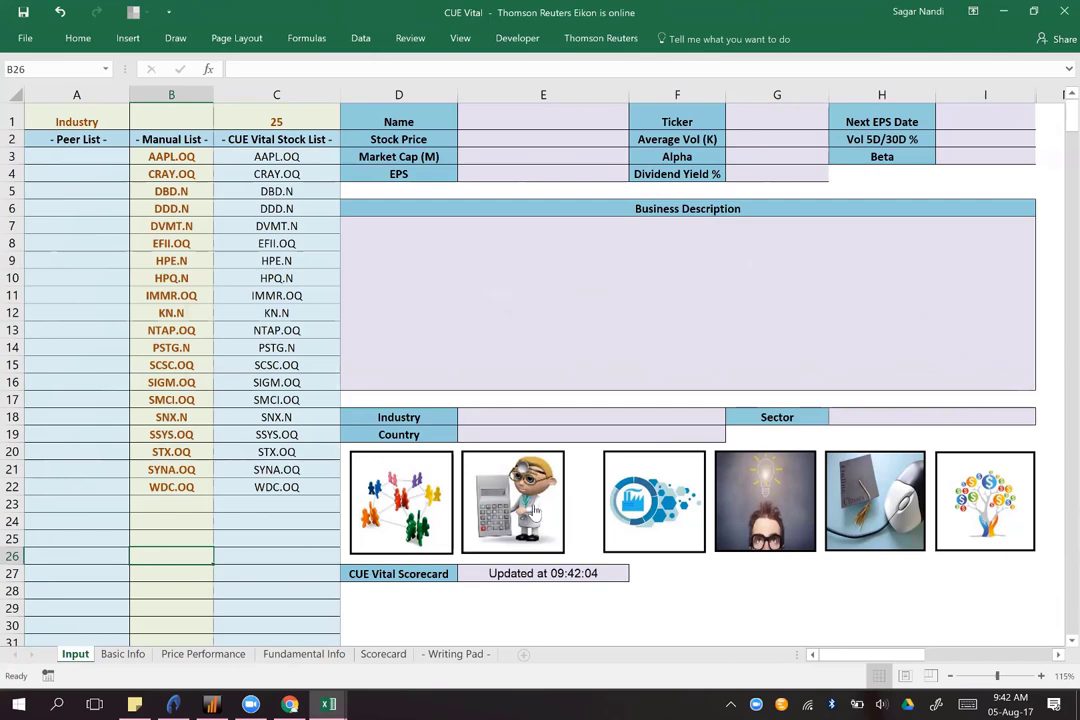
left_click(386, 655)
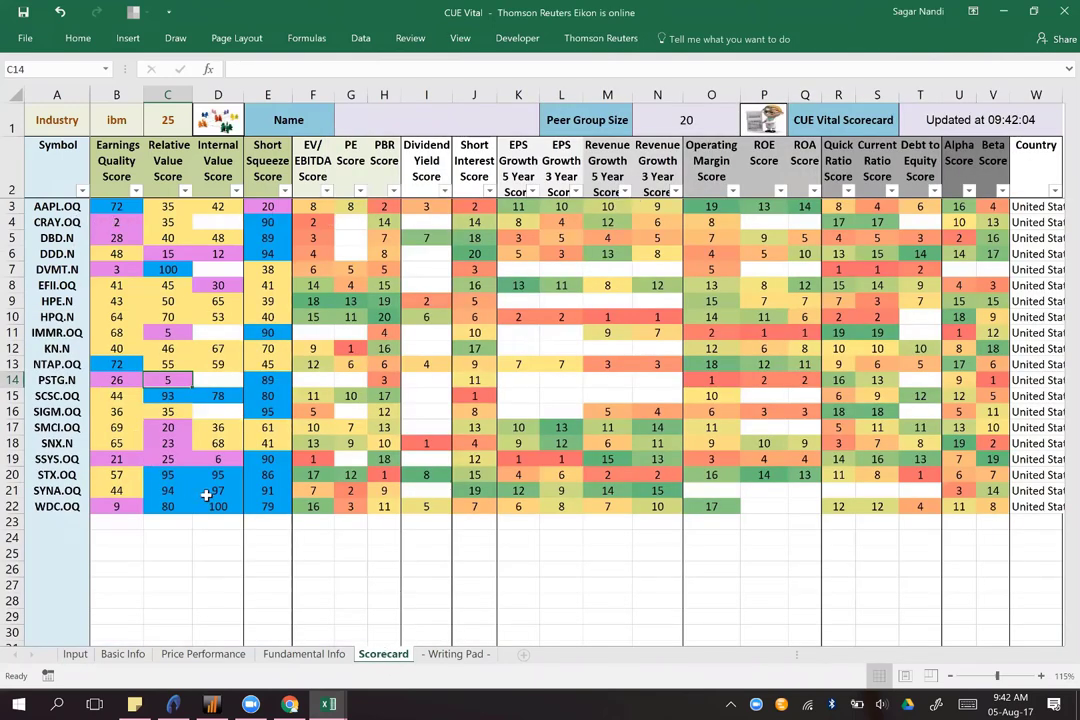
left_click(638, 117)
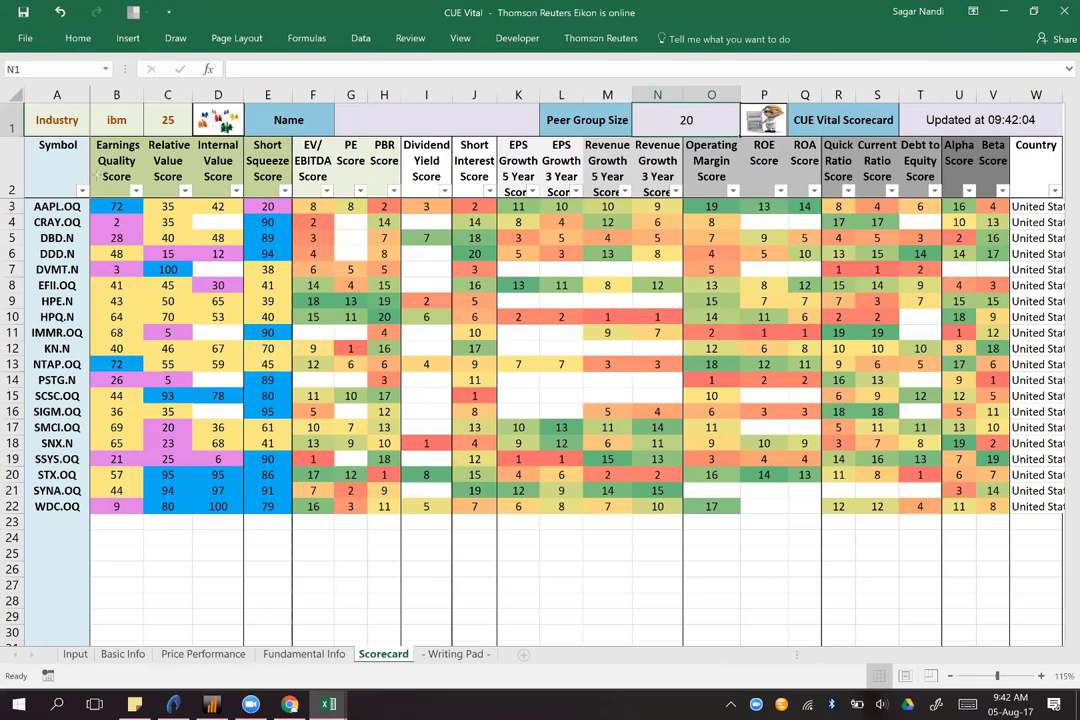
Step: Draw arrows marking the four main score headers, the ticker list, and the Earnings Quality and value scores of AAPL.OQ
left_click_drag(68, 170, 95, 182)
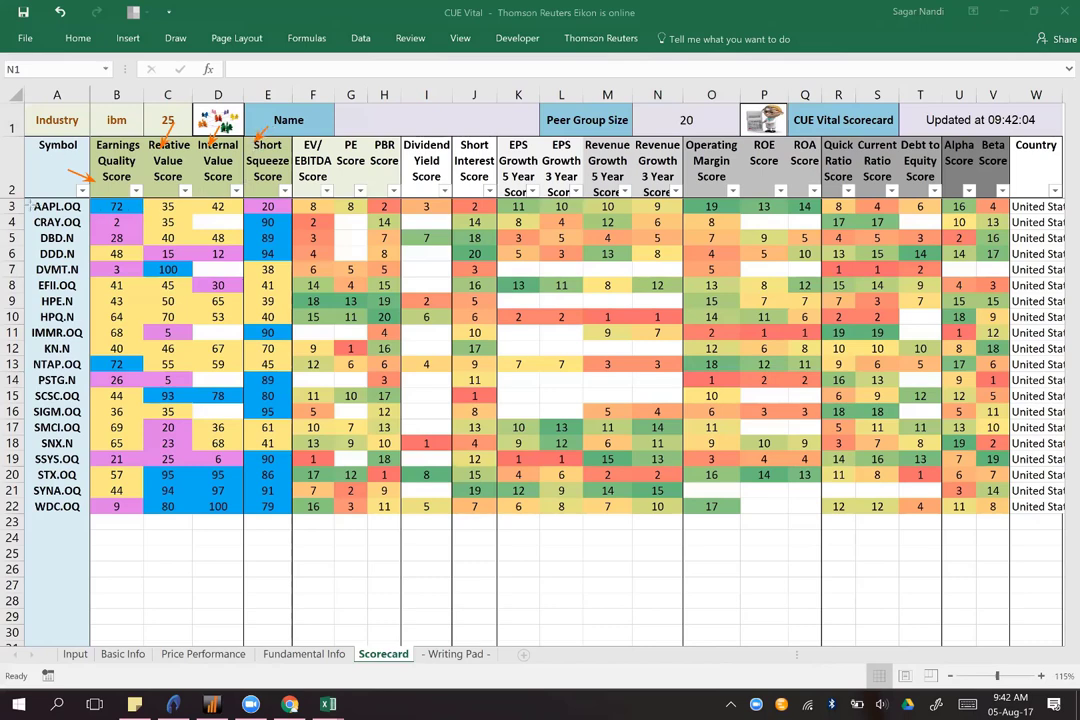
left_click_drag(30, 206, 28, 436)
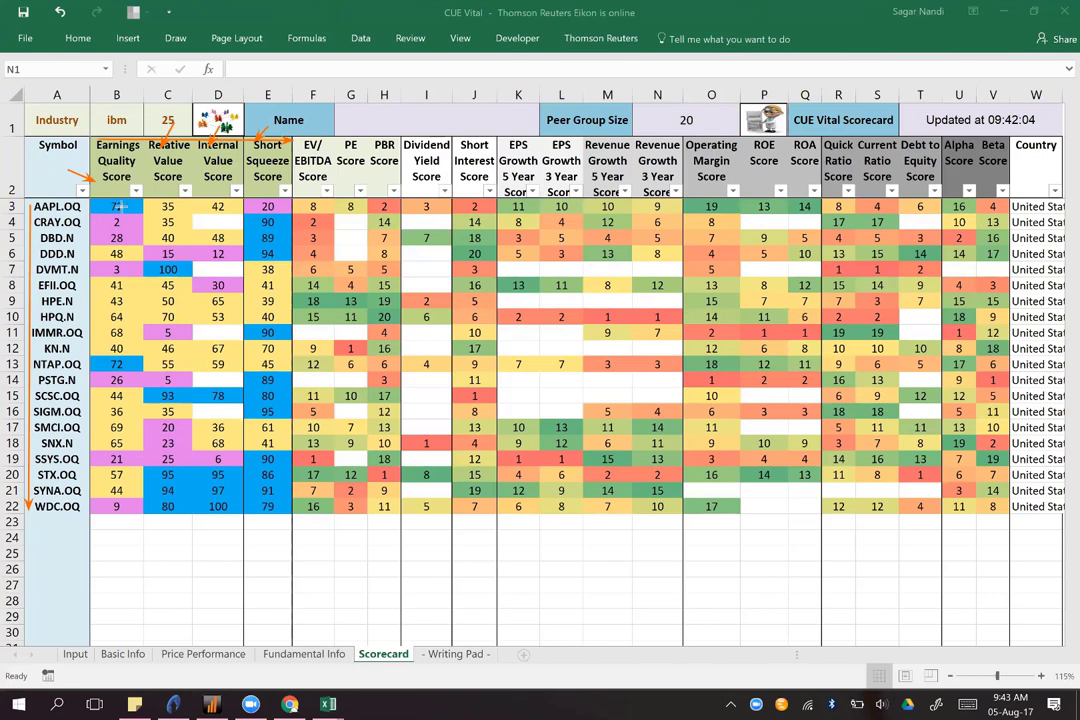
left_click_drag(66, 191, 115, 207)
left_click_drag(150, 181, 159, 205)
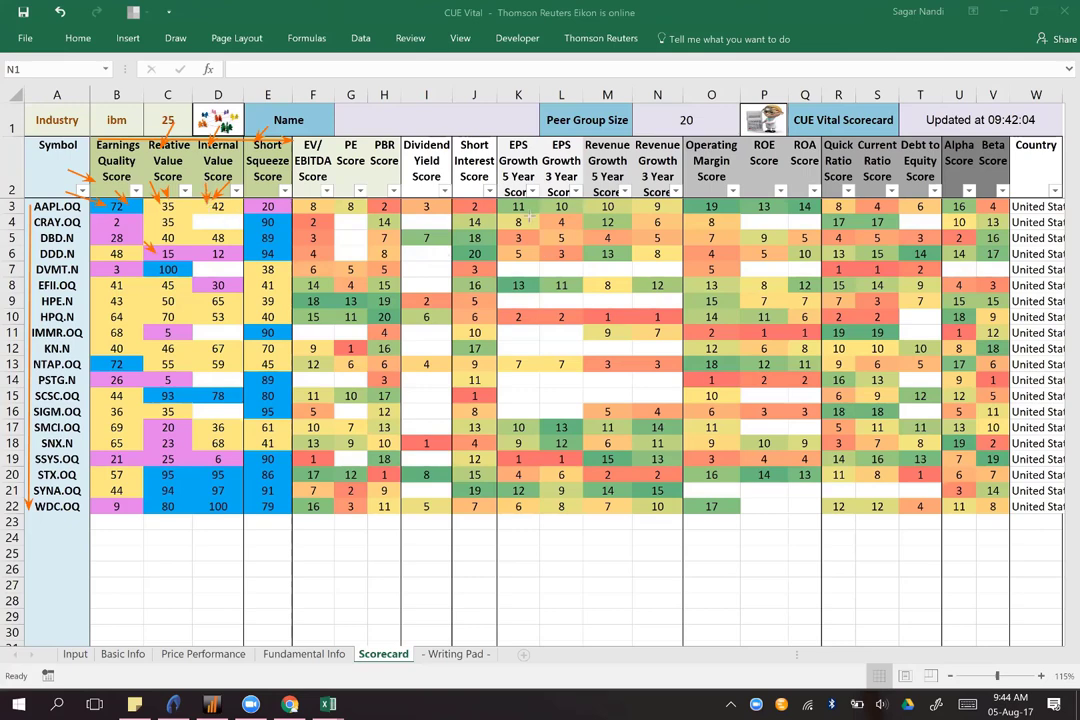
Step: Draw arrows along the EPS and revenue growth scores of AAPL.OQ and STX.OQ, down the tickers, and back to STX.OQ
left_click_drag(511, 212, 678, 212)
left_click_drag(84, 206, 82, 529)
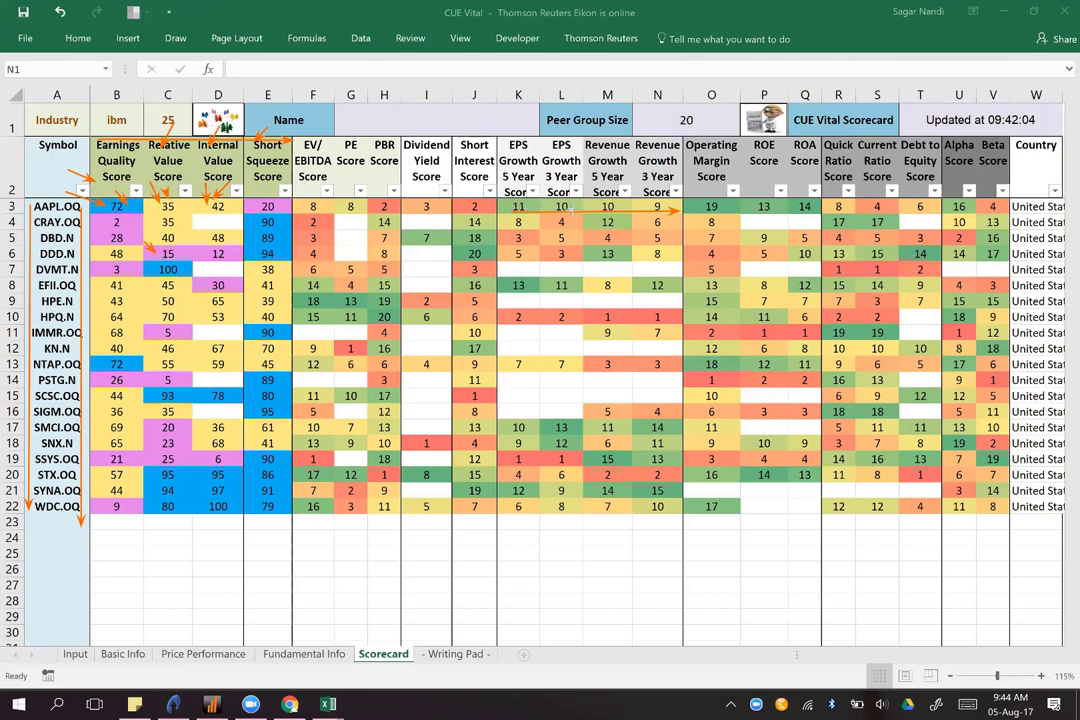
left_click_drag(519, 206, 675, 200)
left_click_drag(505, 483, 656, 482)
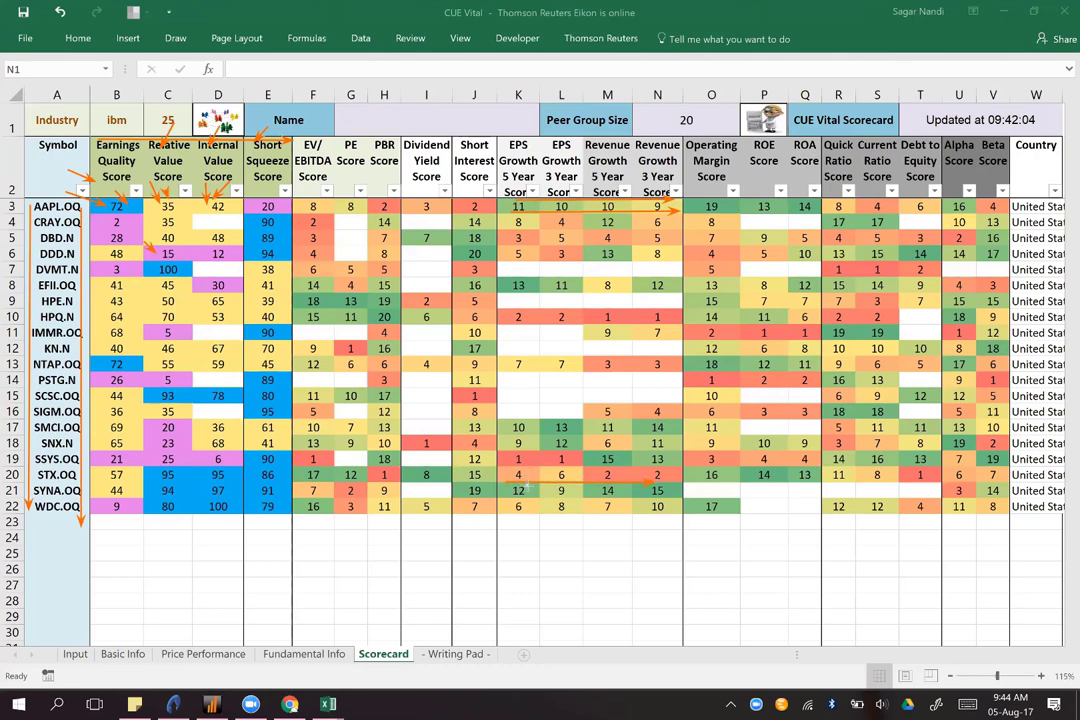
left_click_drag(527, 483, 82, 481)
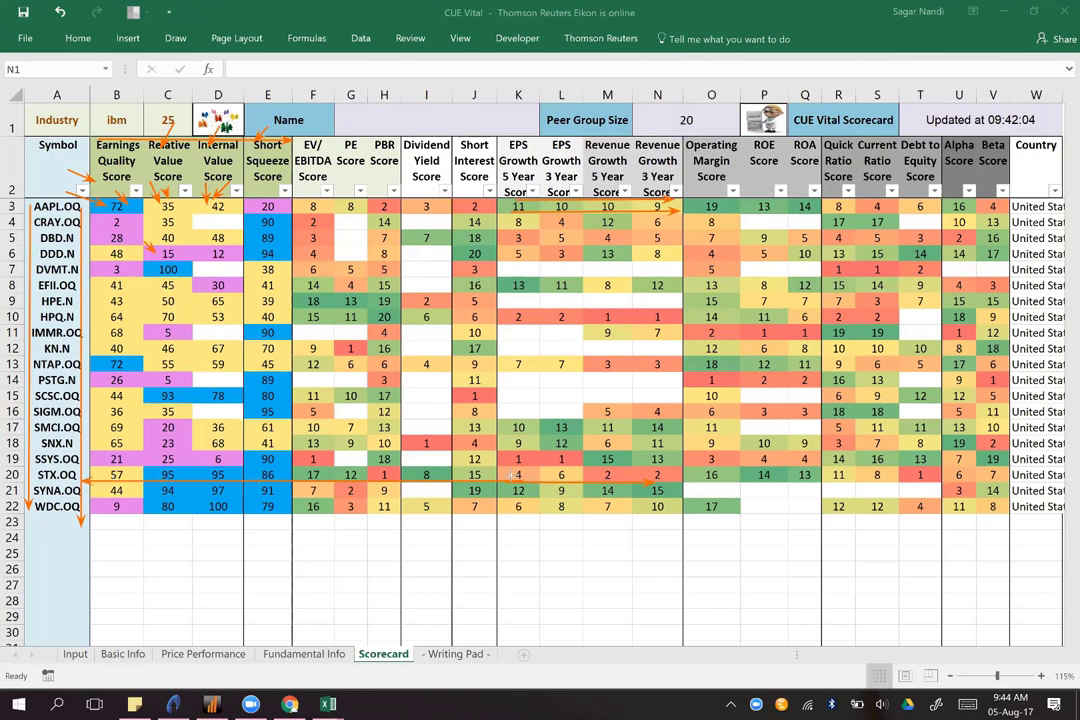
left_click_drag(513, 475, 668, 474)
left_click_drag(611, 212, 663, 206)
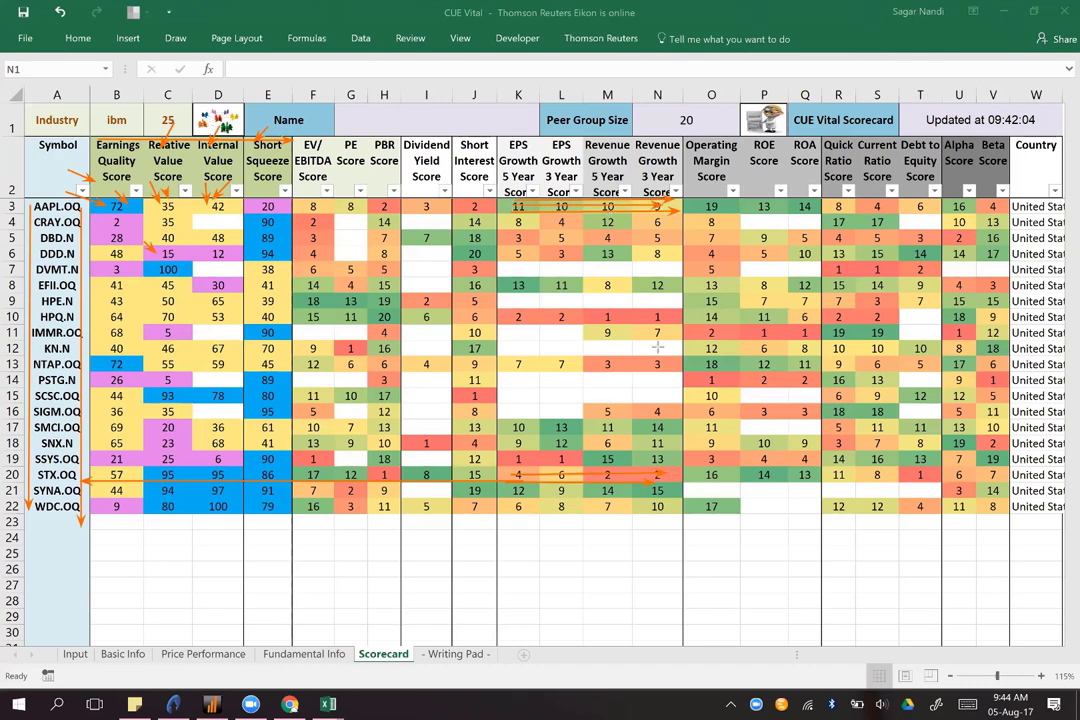
Step: Draw an arrow from the SMCI.OQ growth scores to its ticker, and arrows to the WDC.OQ quality, value and short squeeze scores
left_click_drag(648, 427, 76, 427)
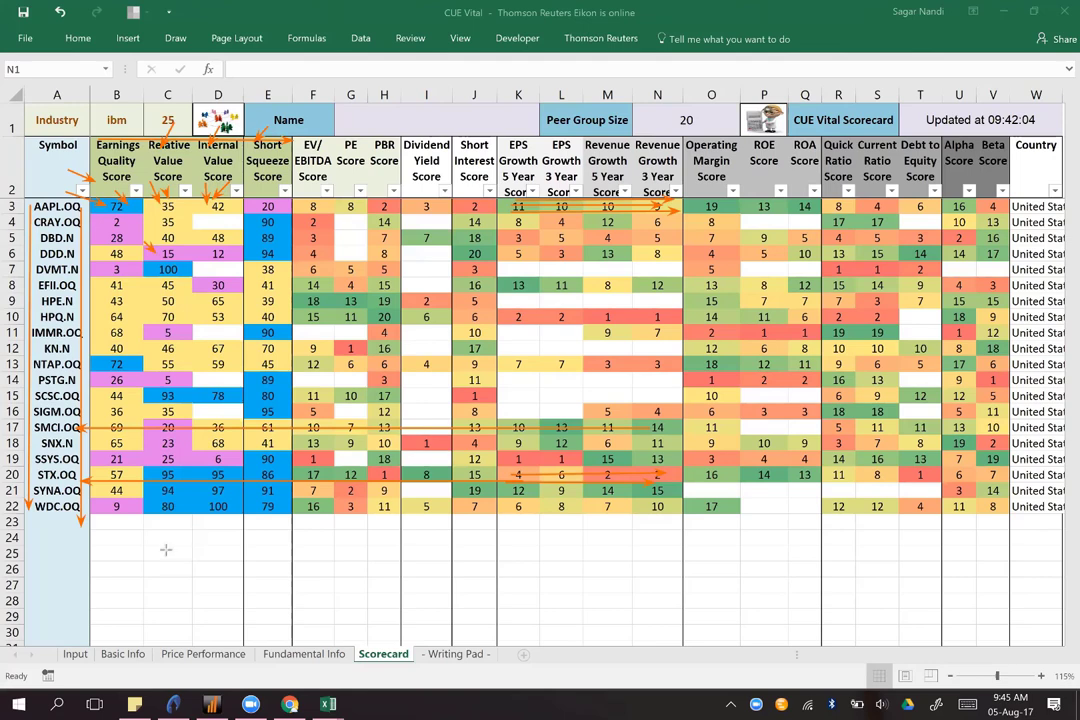
left_click_drag(146, 556, 169, 519)
left_click_drag(192, 573, 221, 514)
left_click_drag(91, 542, 116, 509)
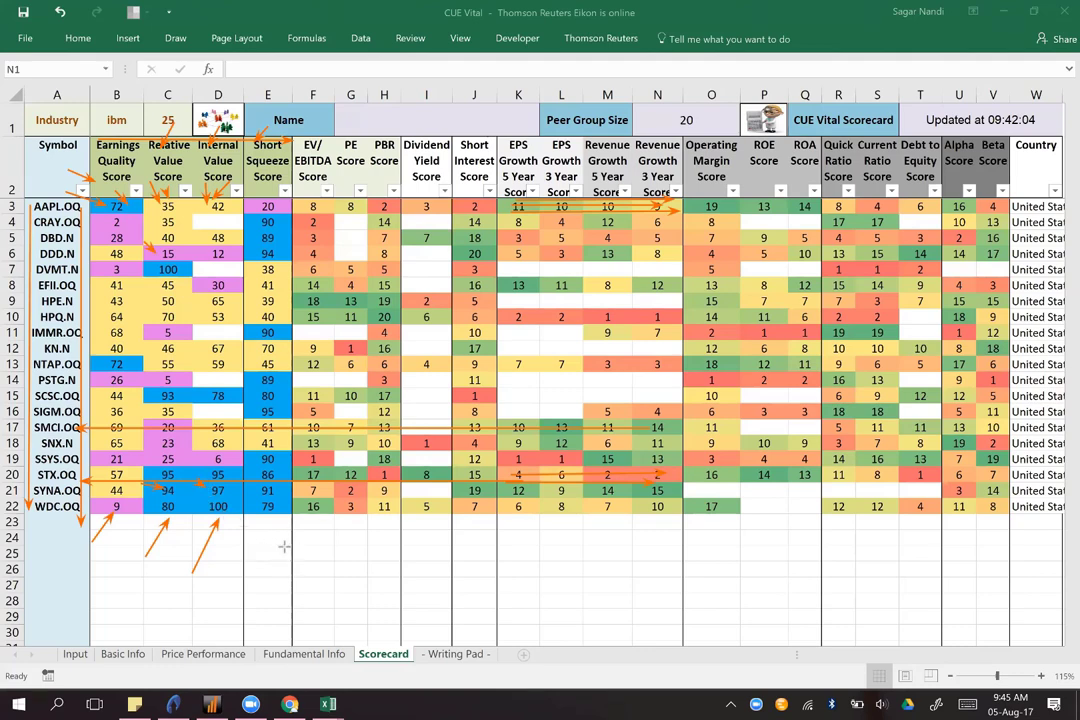
left_click_drag(283, 547, 256, 510)
Step: Switch to TradeStation and review the weekly and daily charts of SYNA and WDC, pointing out price areas with arrows
key("alt+Tab")
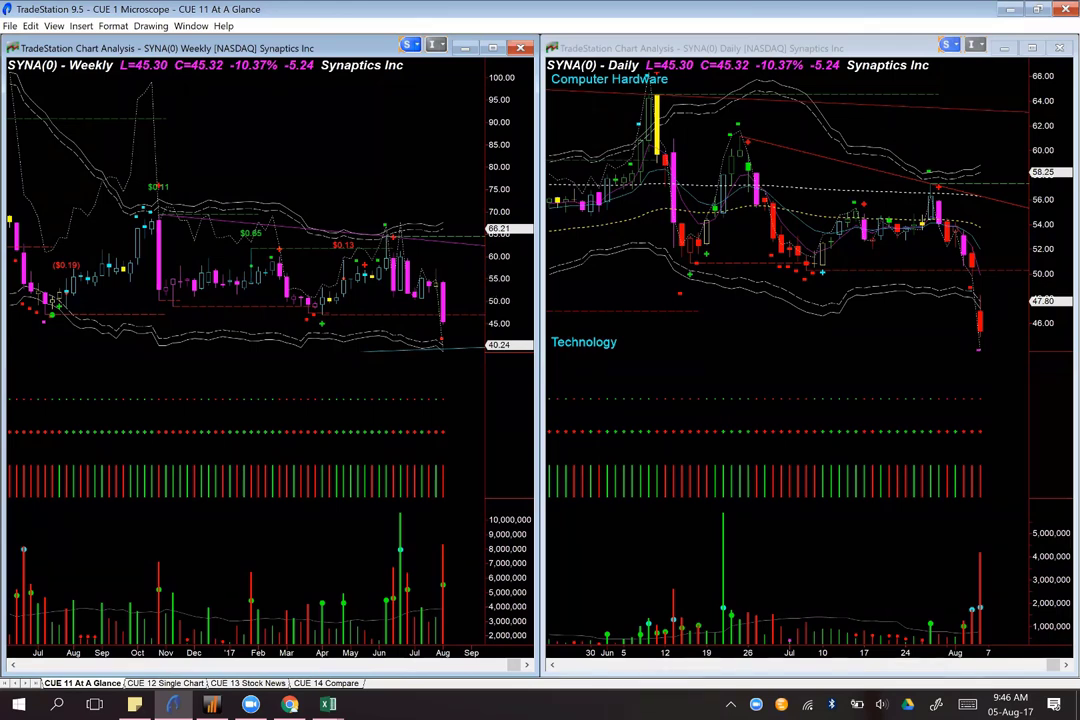
left_click_drag(466, 193, 457, 251)
left_click_drag(1028, 246, 988, 311)
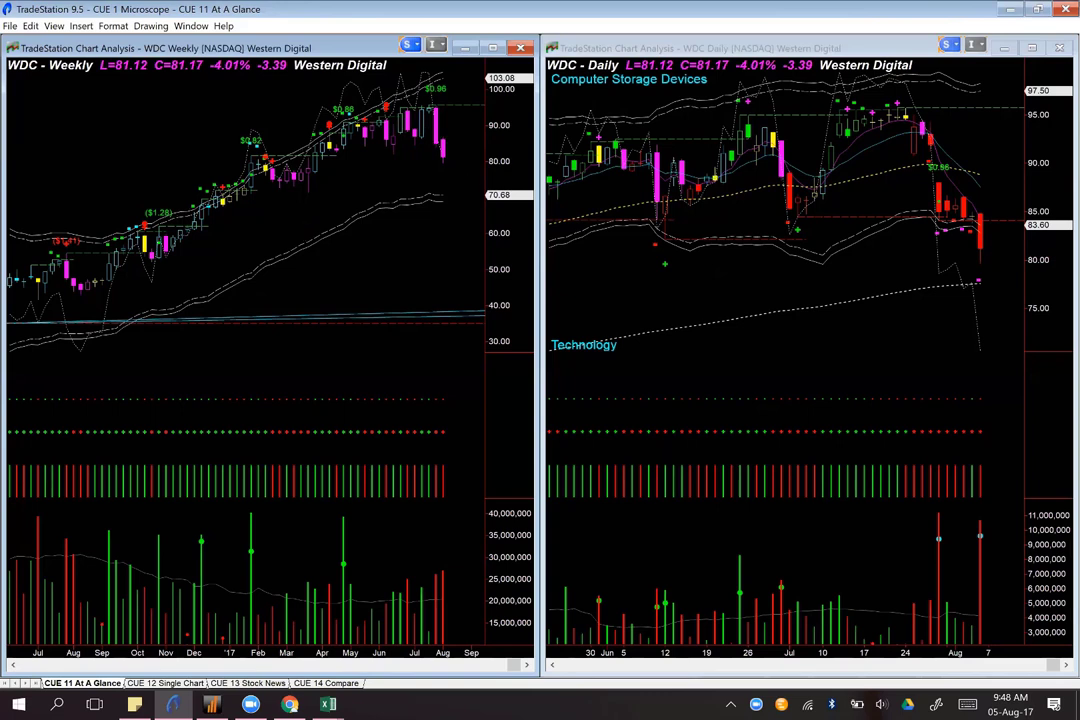
left_click_drag(265, 98, 317, 121)
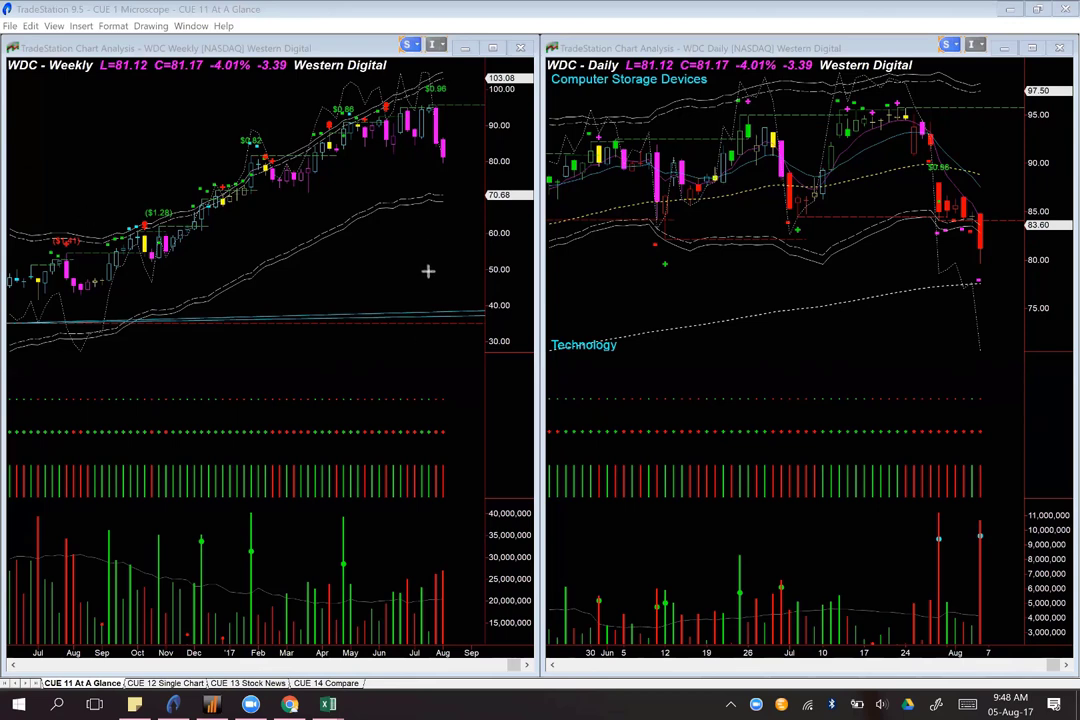
Step: Return to the CUE Edge Industry workbook, list the Computers, Phones and Household Electronics stocks, and highlight their tickers
left_click(325, 703)
left_click(245, 622)
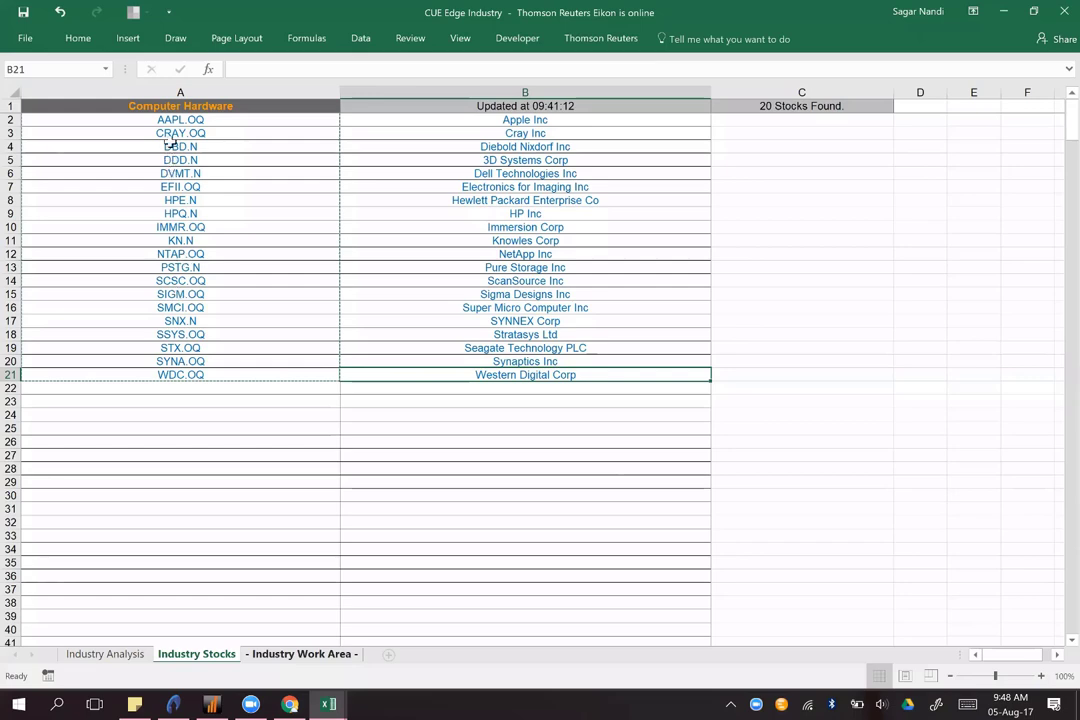
key("ctrl+Page_Down")
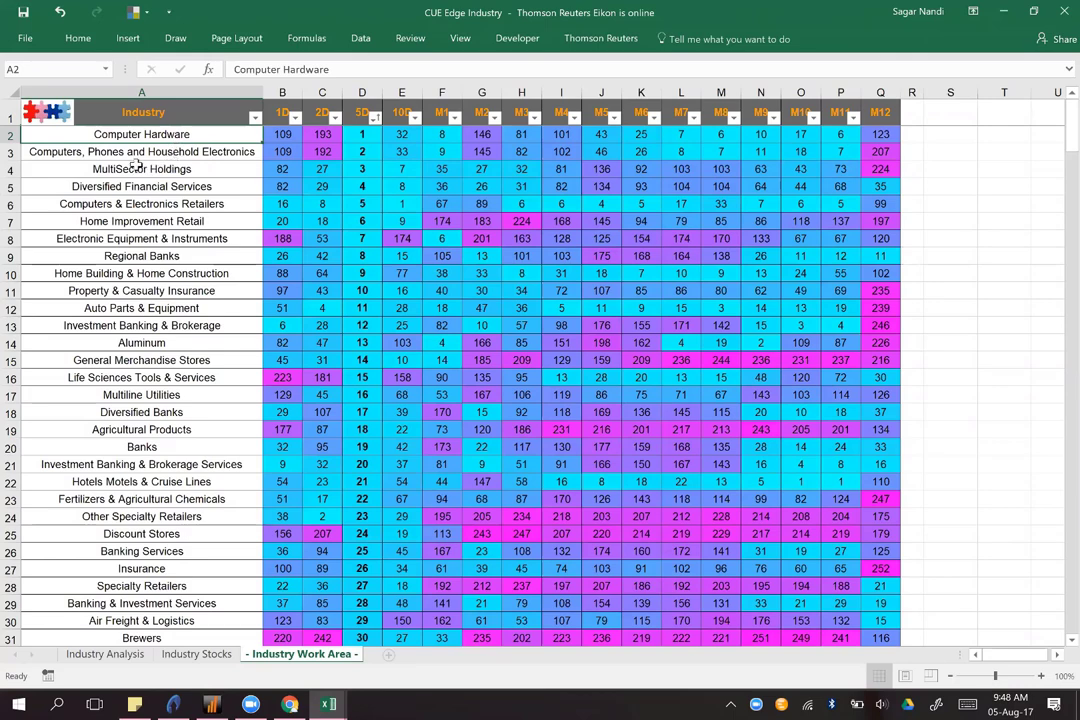
left_click(138, 152)
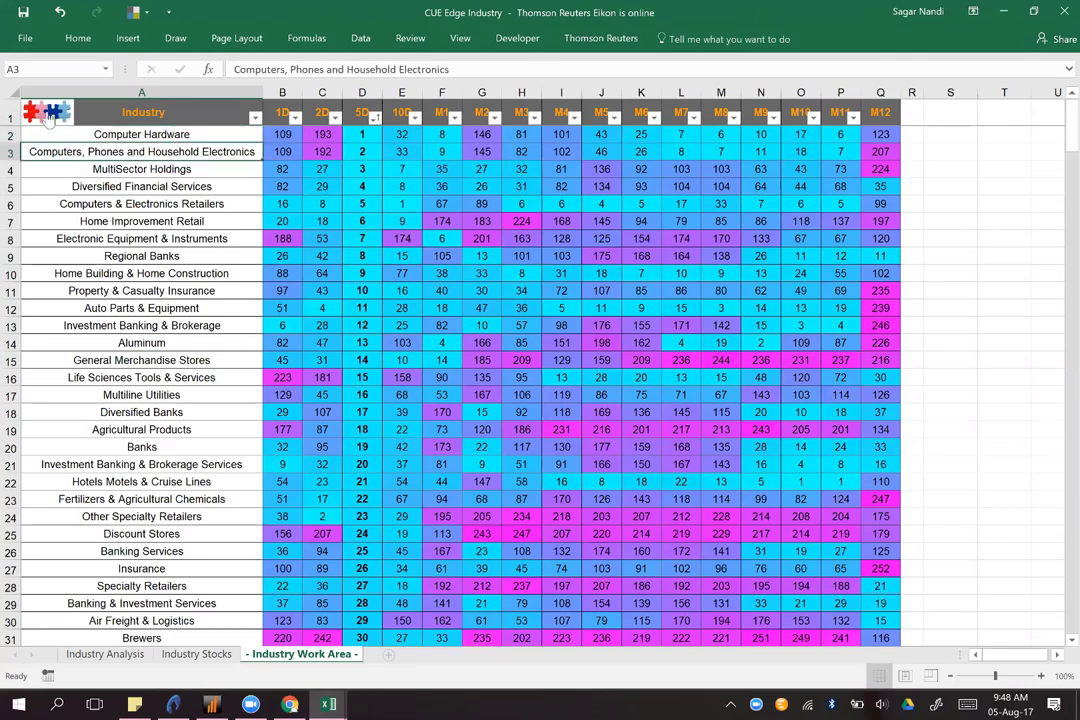
left_click(196, 655)
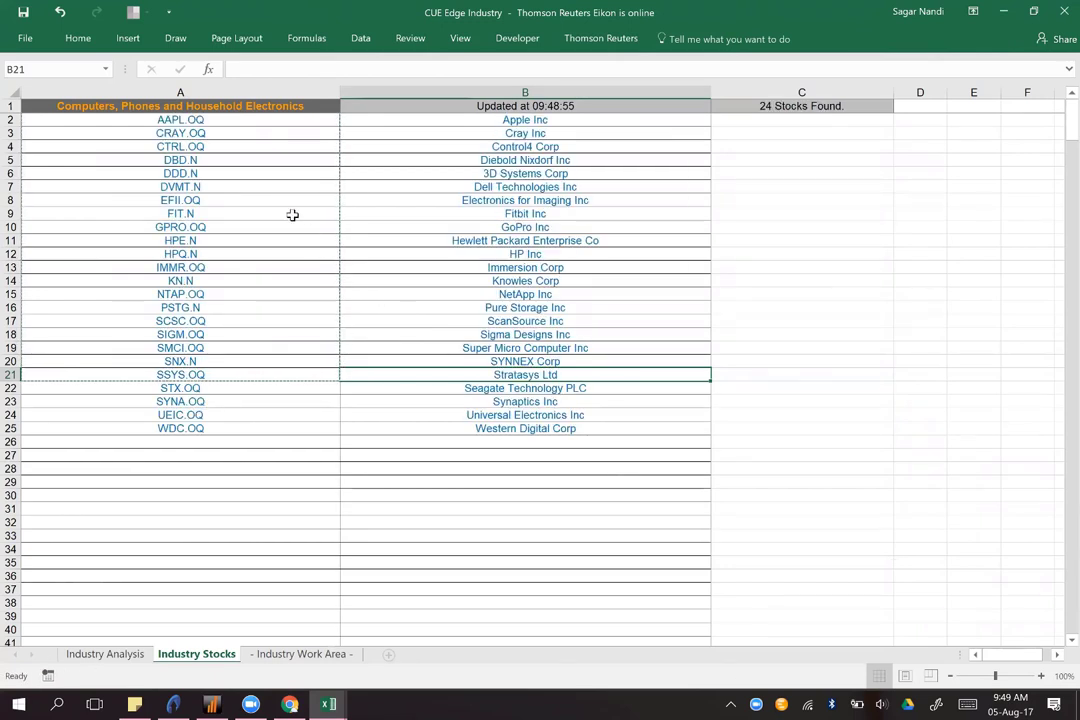
left_click_drag(205, 120, 232, 430)
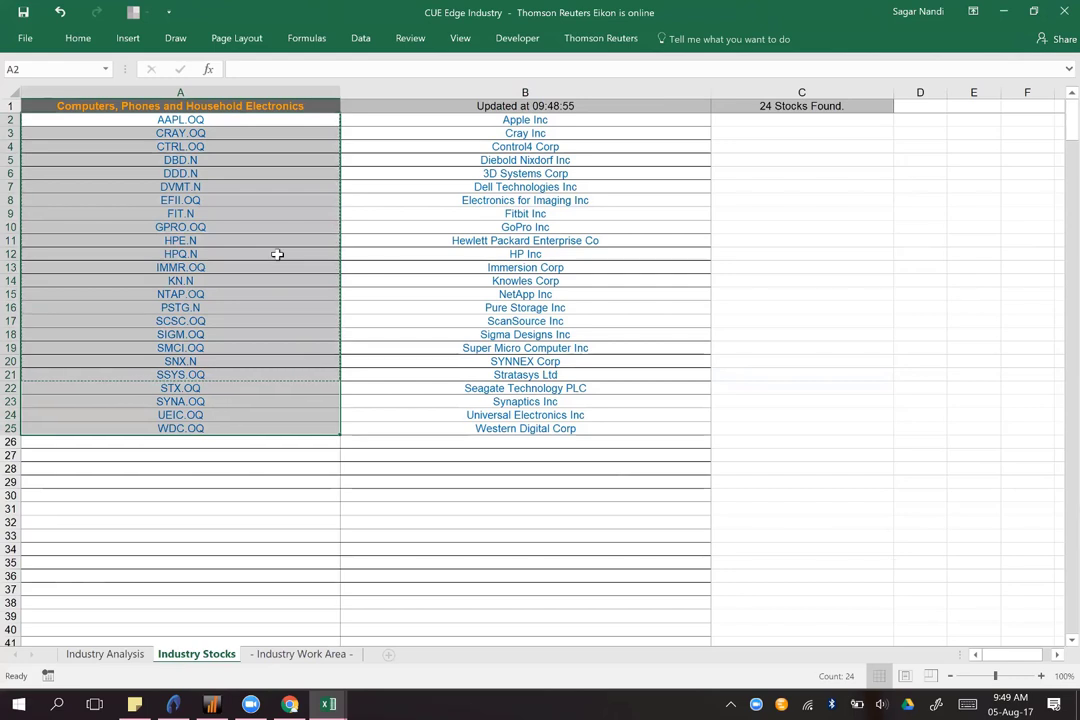
left_click(272, 495)
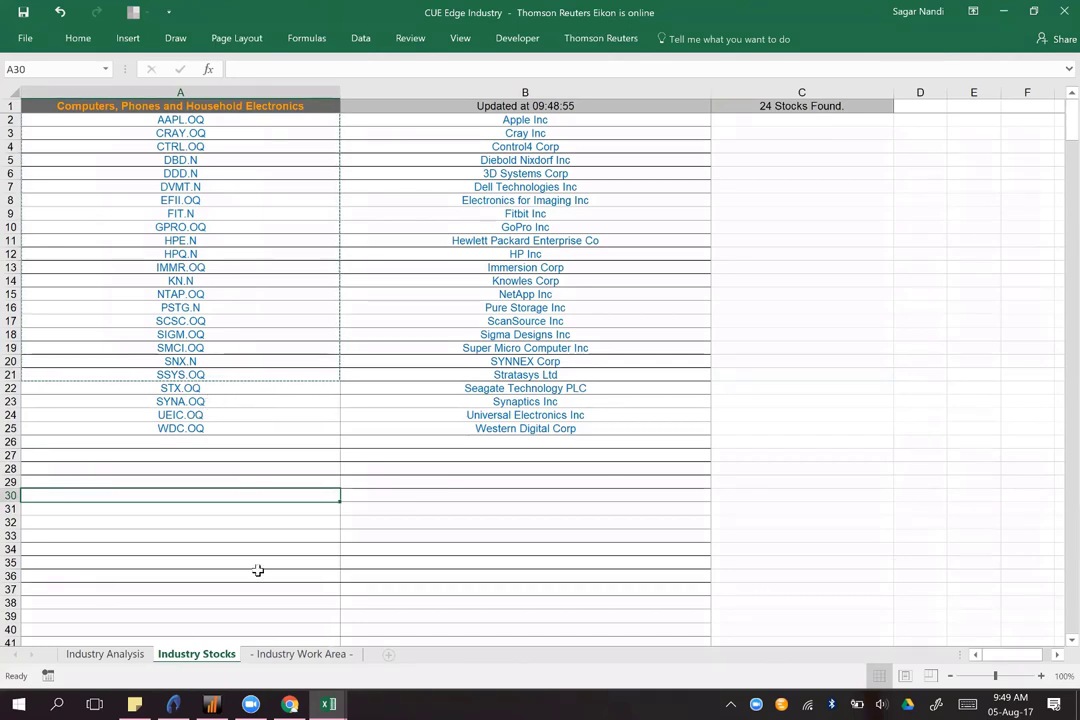
Step: List the stocks of the Computers & Electronics Retailers industry and copy the tickers from AAN.N to TECD.OQ
left_click(283, 657)
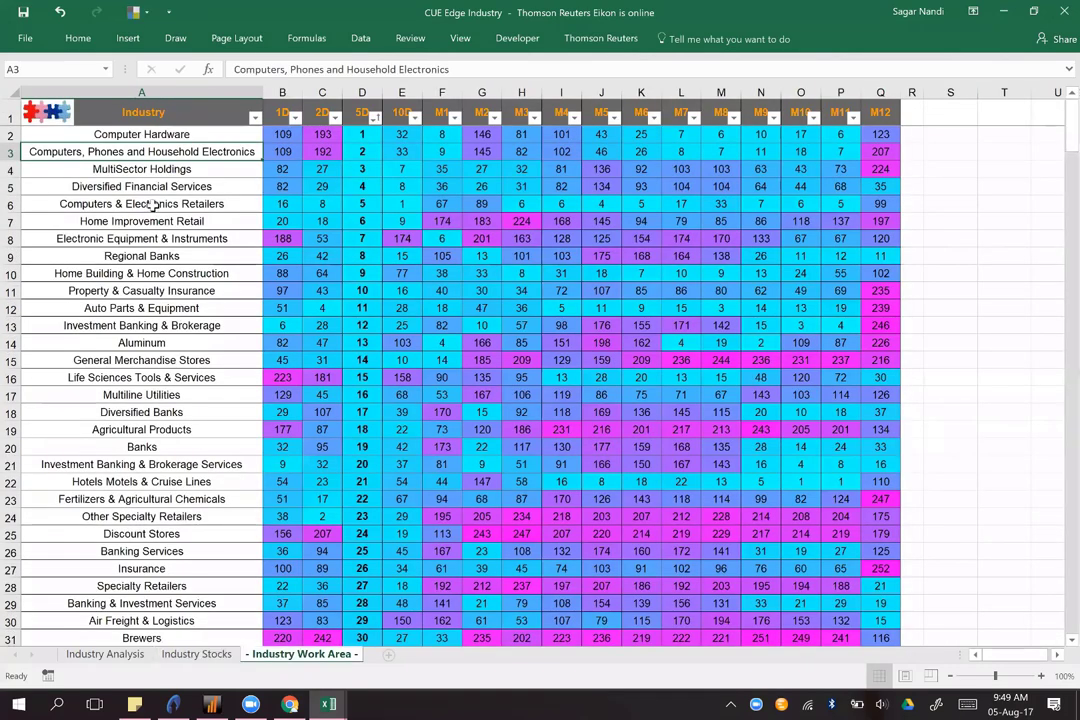
left_click(150, 204)
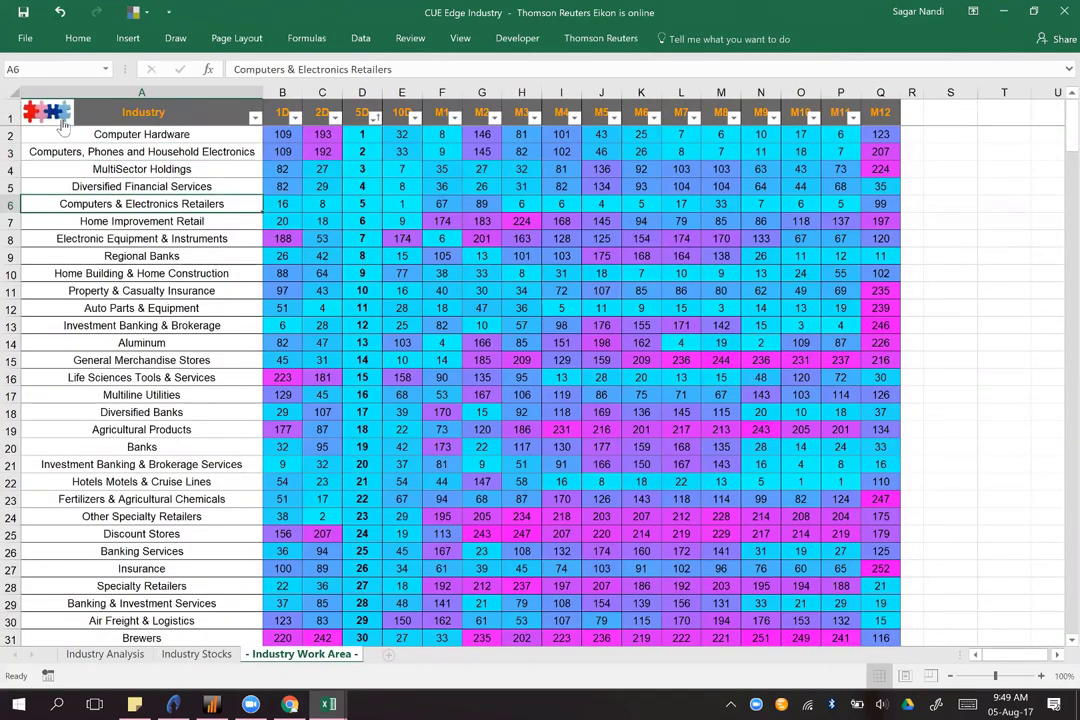
left_click(194, 657)
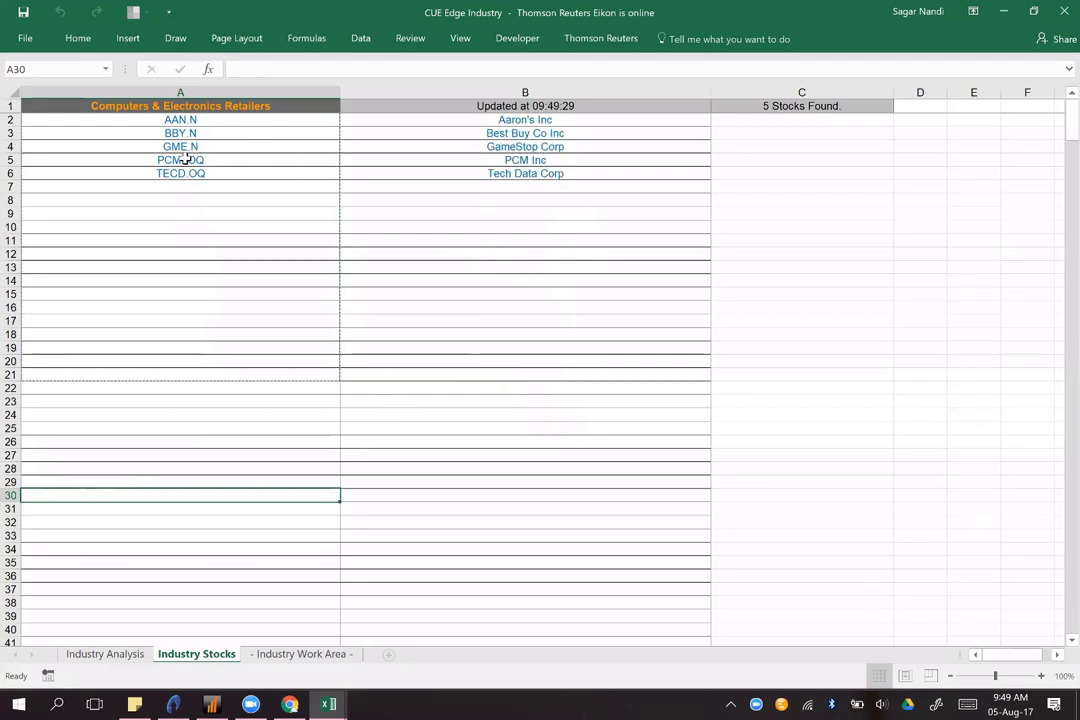
left_click_drag(169, 119, 164, 172)
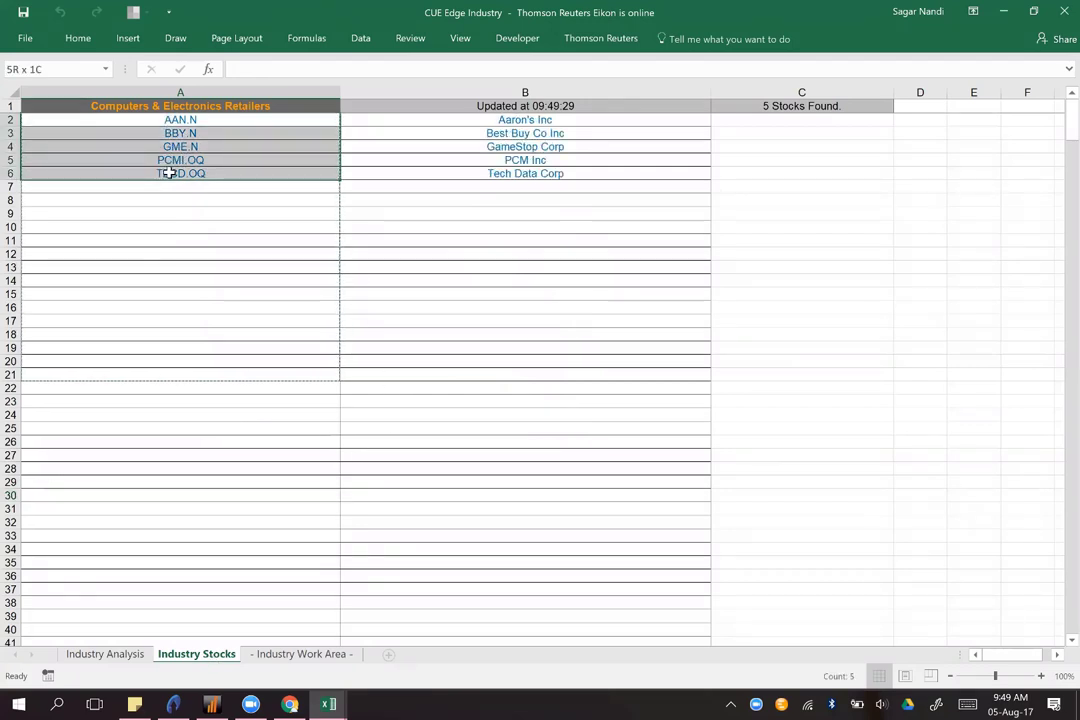
key("ctrl+c")
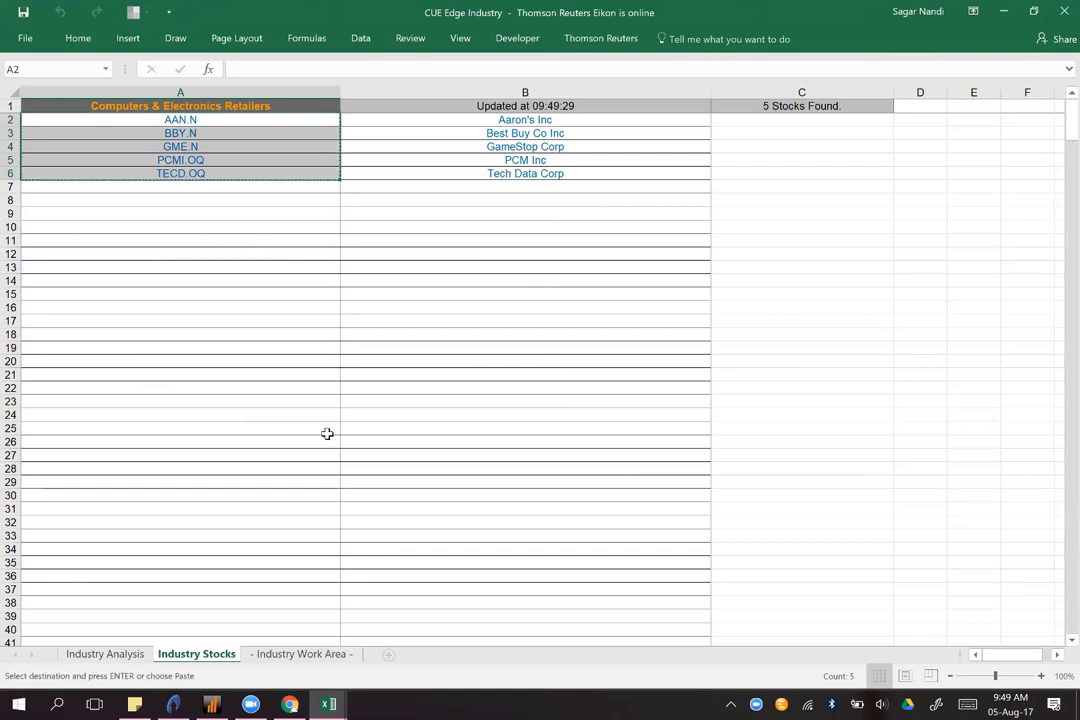
Step: Switch to the CUE Vital workbook, replace the Manual List tickers with the copied ones as values, and generate the scorecard
mouse_move(327, 703)
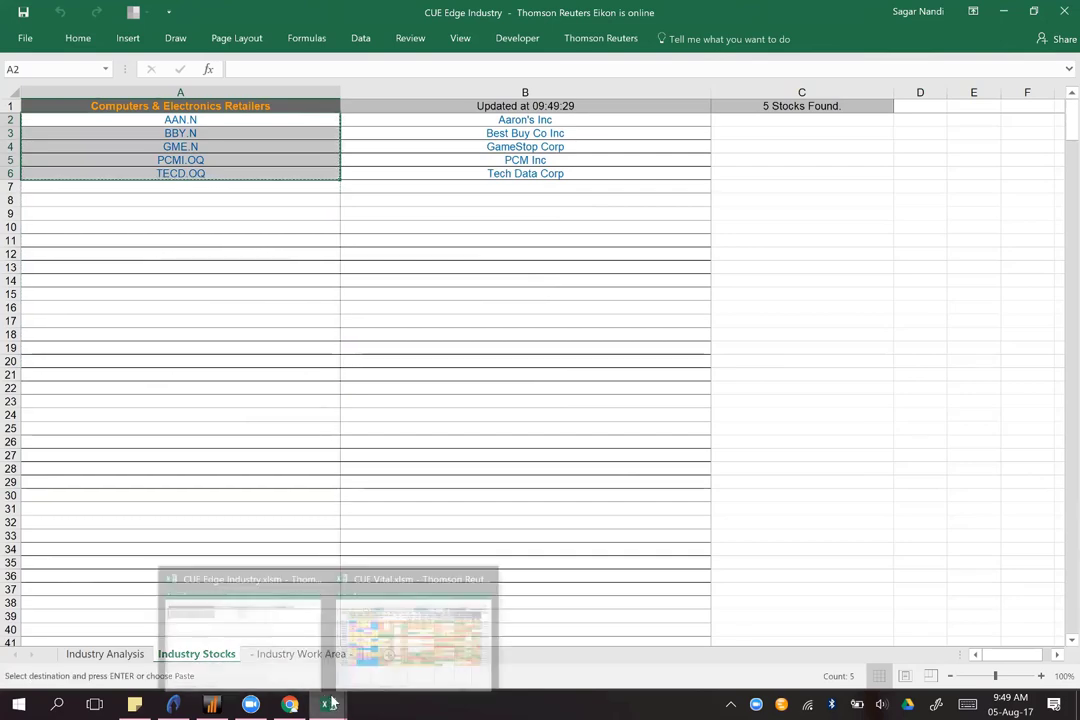
left_click(84, 656)
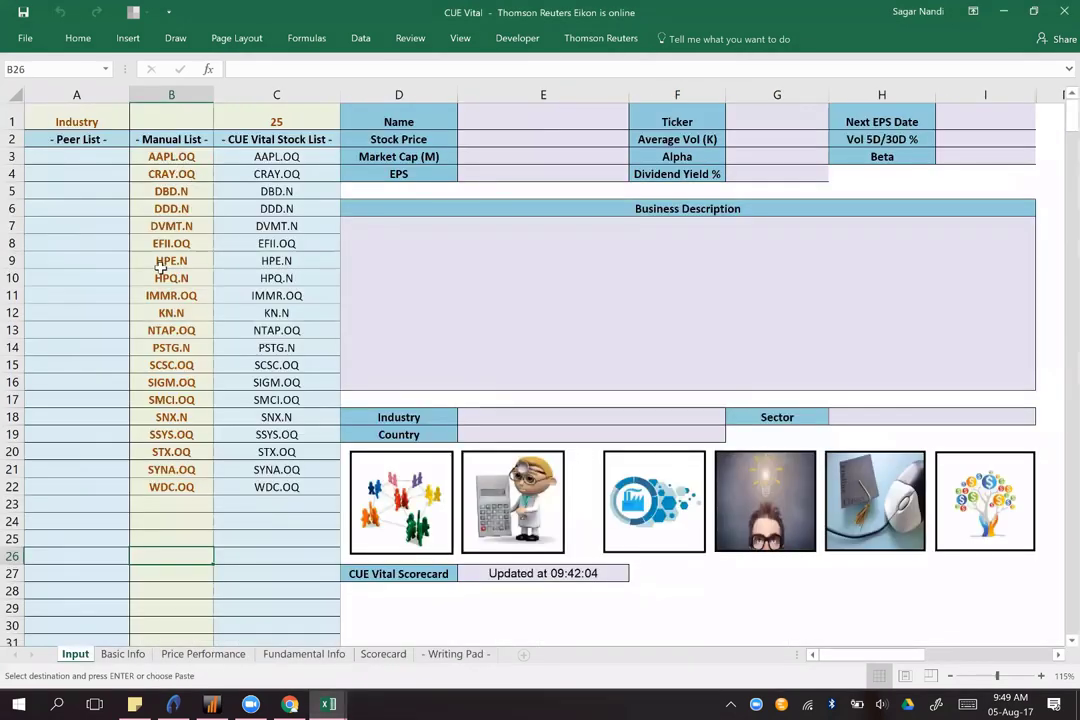
left_click_drag(172, 157, 172, 503)
key("Delete")
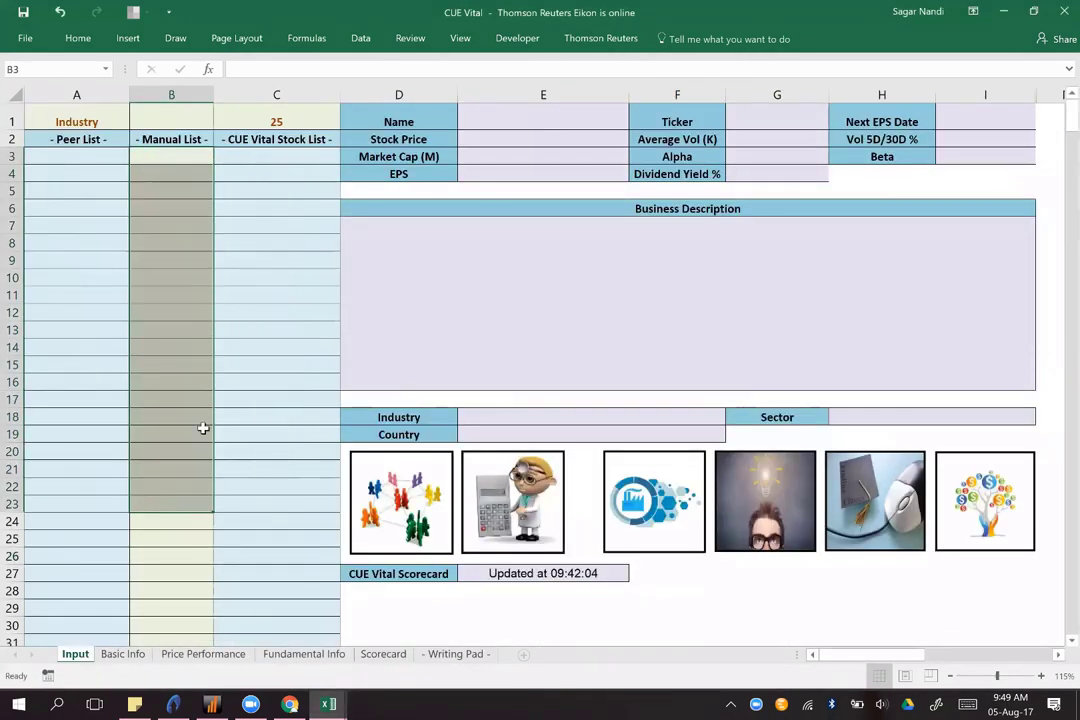
left_click(167, 158)
right_click(167, 158)
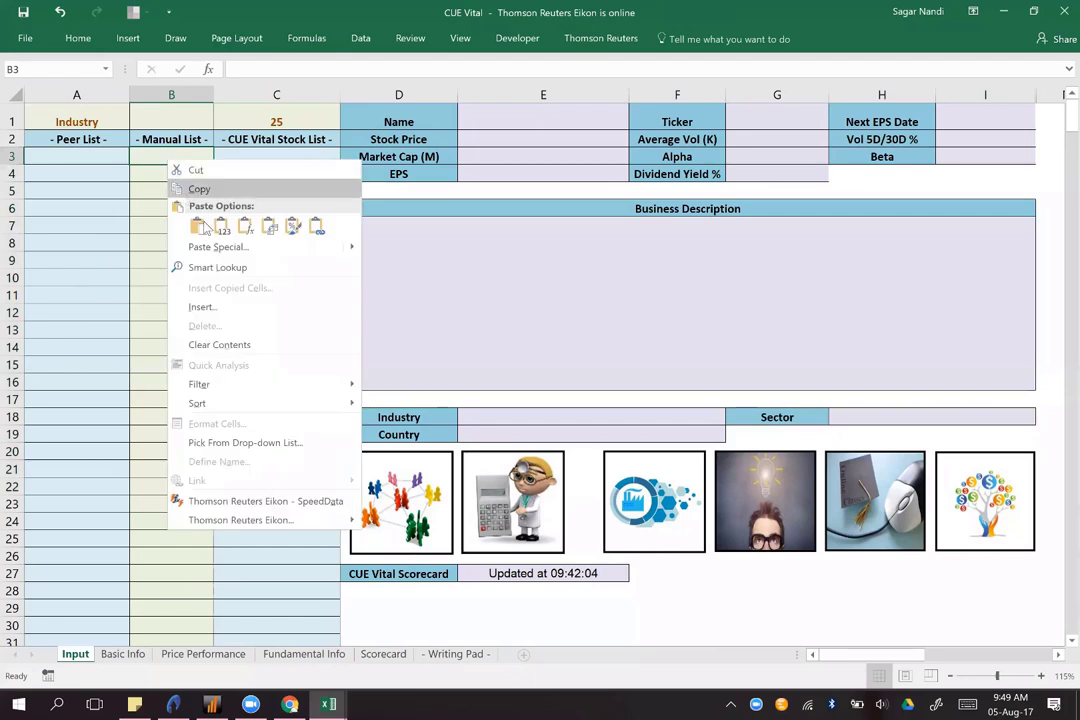
left_click(221, 226)
left_click(210, 297)
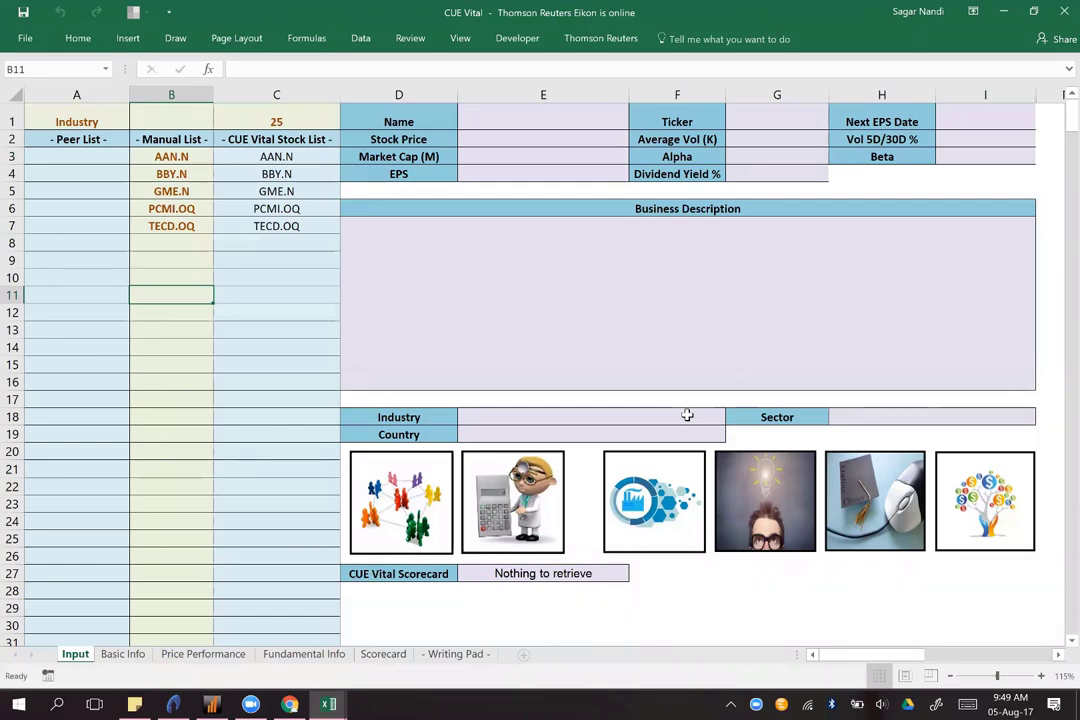
left_click(513, 497)
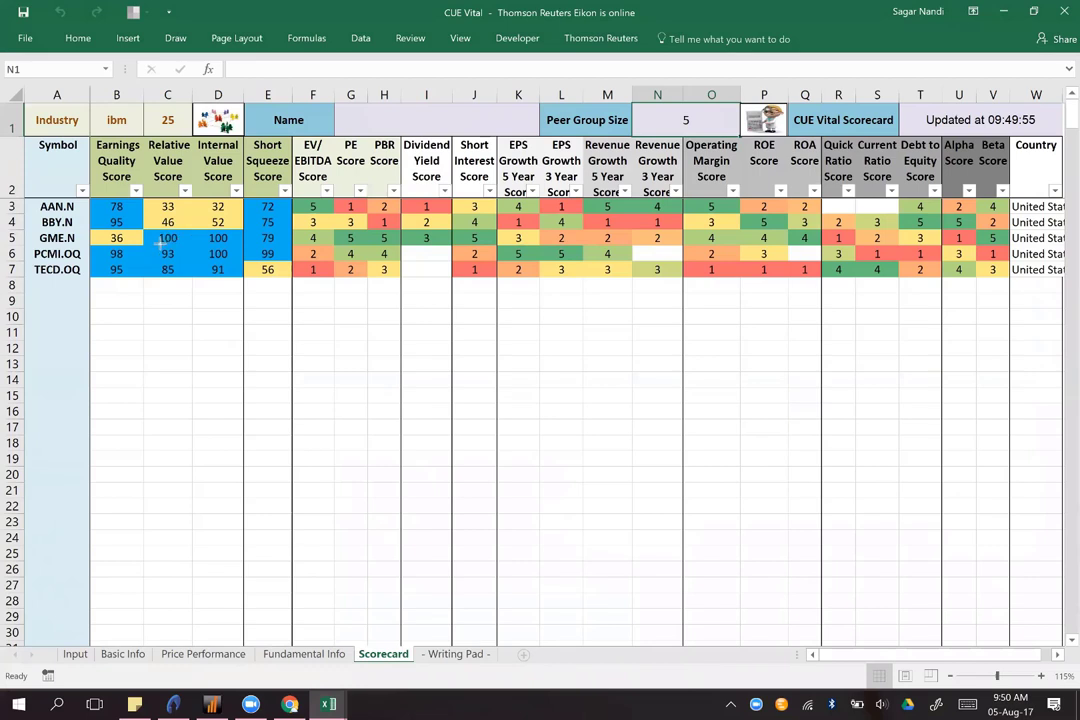
Step: Draw arrows along the scorecard's ticker column and to GME.N's earnings quality, relative value, internal value and short squeeze scores
left_click_drag(159, 252, 237, 248)
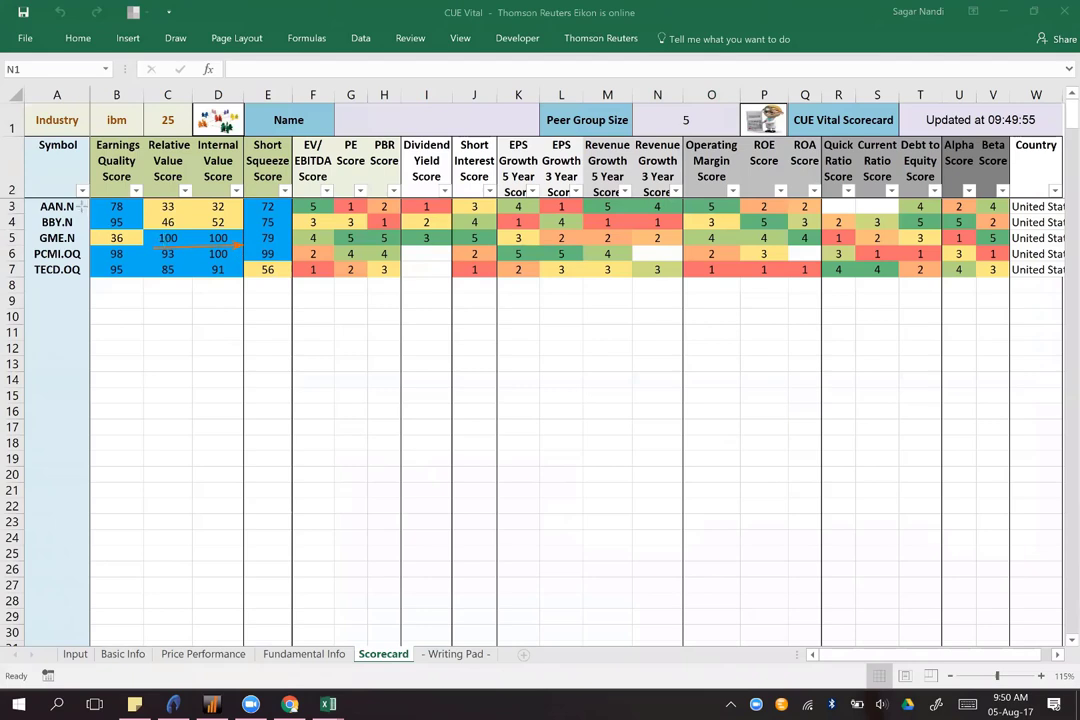
left_click_drag(83, 211, 82, 301)
left_click_drag(149, 226, 212, 238)
left_click_drag(304, 242, 278, 238)
left_click_drag(92, 231, 104, 238)
Step: Point out GME.N's EPS and revenue growth scores and its value scores with arrows, then clear the annotations
mouse_move(518, 241)
left_mouse_down()
mouse_move(656, 250)
mouse_move(681, 240)
left_mouse_up()
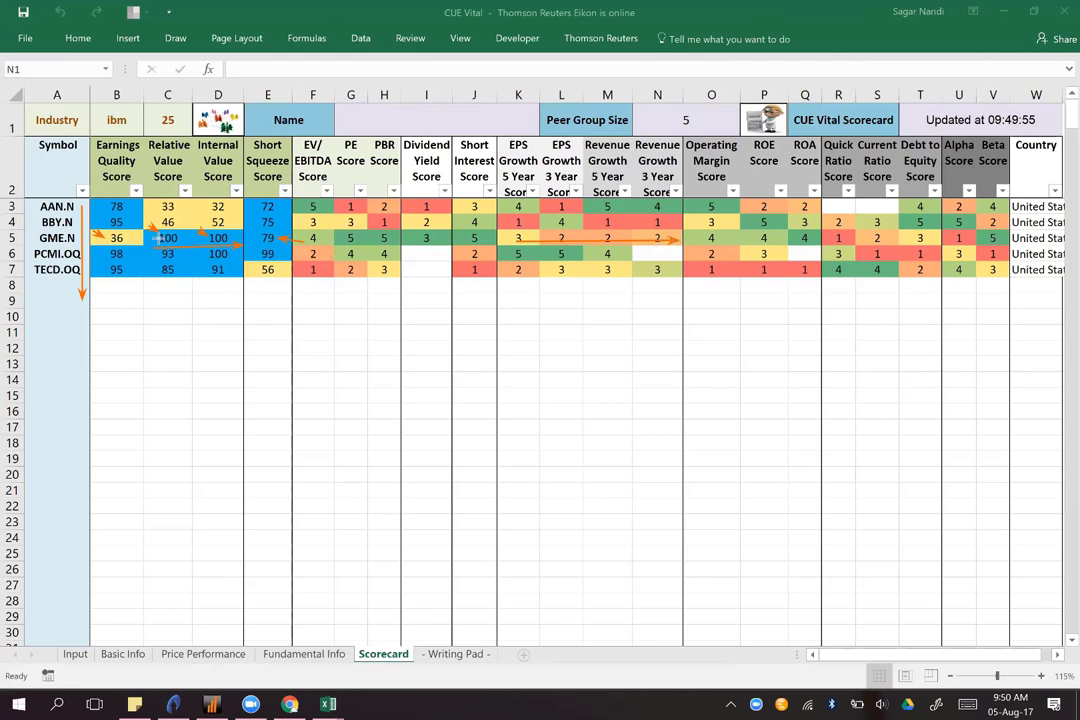
left_click_drag(150, 240, 228, 242)
left_click_drag(523, 235, 680, 234)
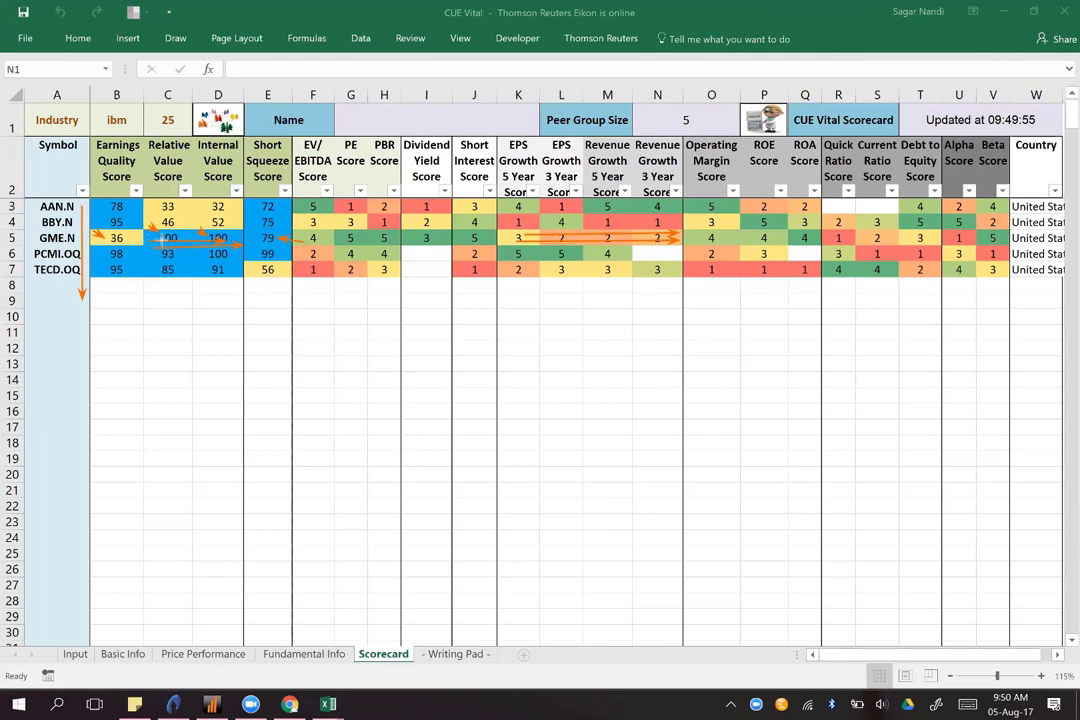
left_click_drag(153, 241, 279, 237)
key("Escape")
Step: Switch to TradeStation and draw arrows on the GME daily chart at the June low, the July low and along the rising trendline
key("alt+Tab")
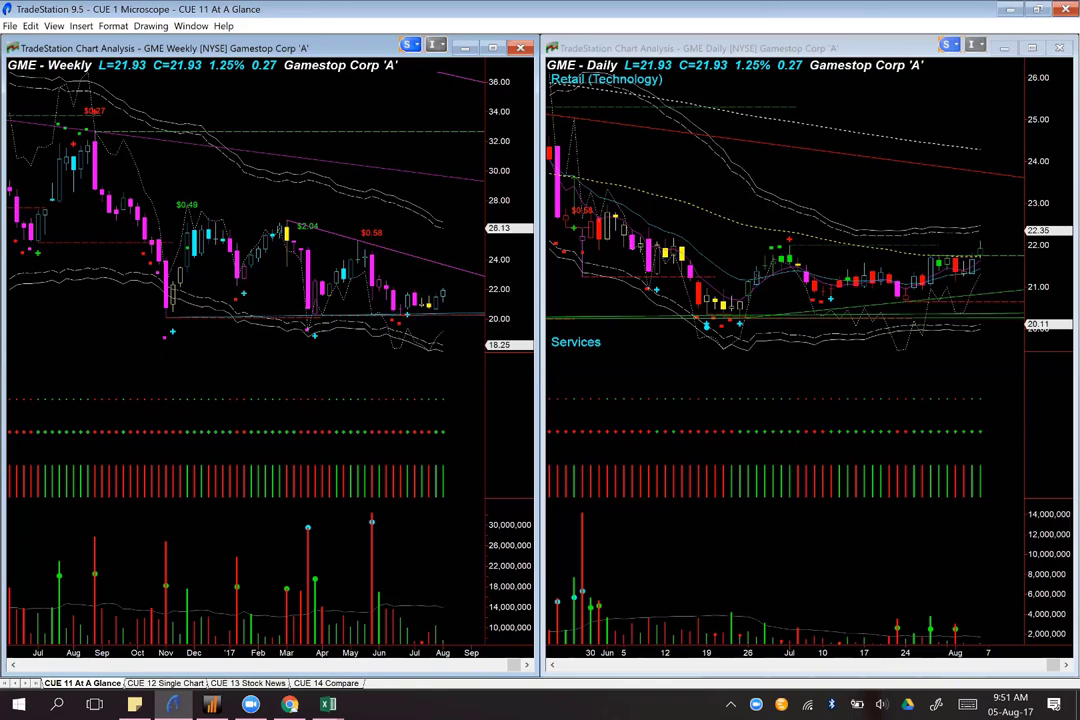
left_click_drag(647, 366, 706, 334)
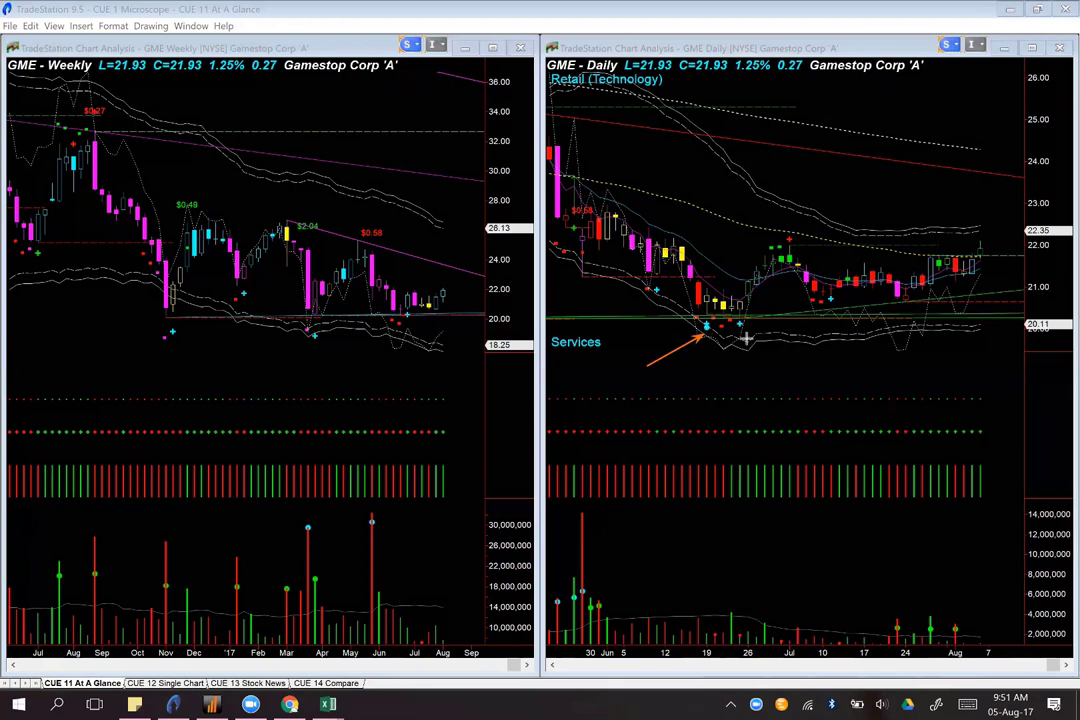
left_click_drag(890, 343, 840, 306)
left_click_drag(697, 369, 711, 336)
left_click_drag(766, 318, 1031, 292)
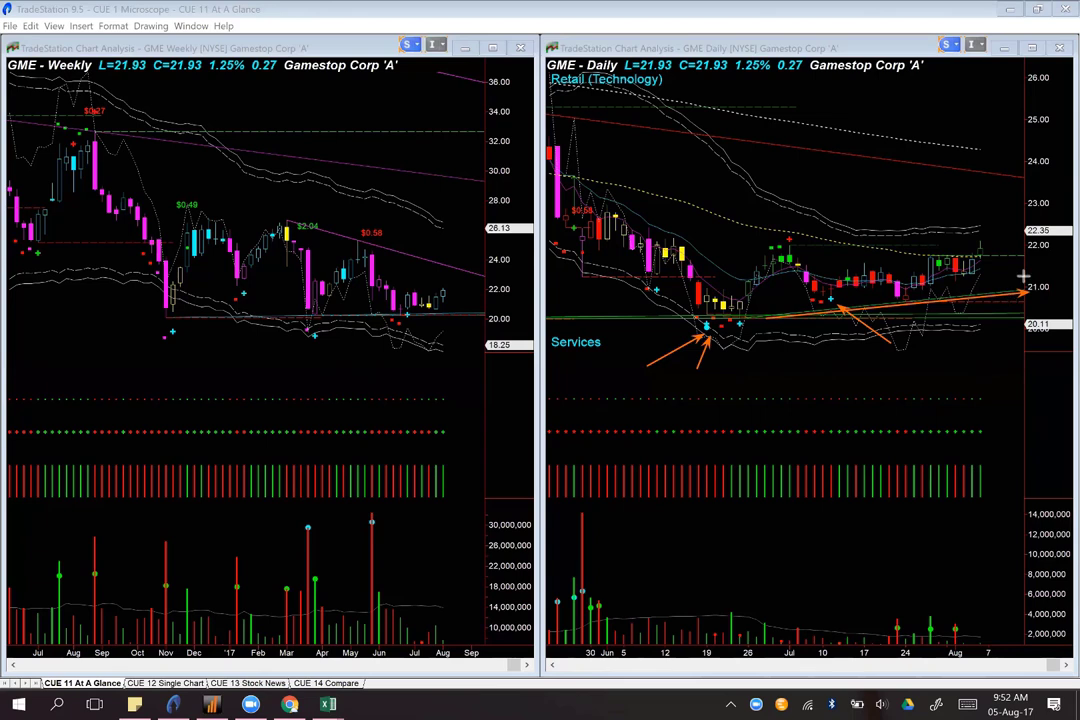
Step: Mark the latest August candles on the GME daily chart with arrows from above and below, then clear all annotations
left_click_drag(1007, 354, 974, 279)
left_click_drag(1020, 219, 990, 245)
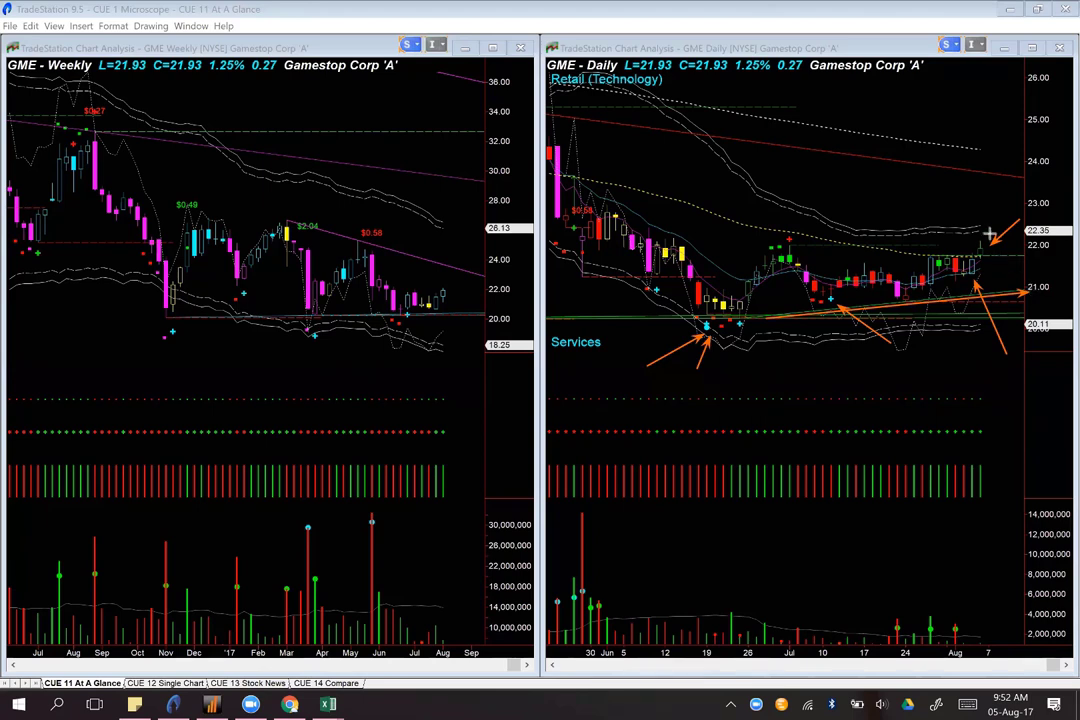
left_click_drag(1020, 287, 979, 271)
left_click_drag(993, 211, 983, 236)
left_click_drag(928, 367, 970, 279)
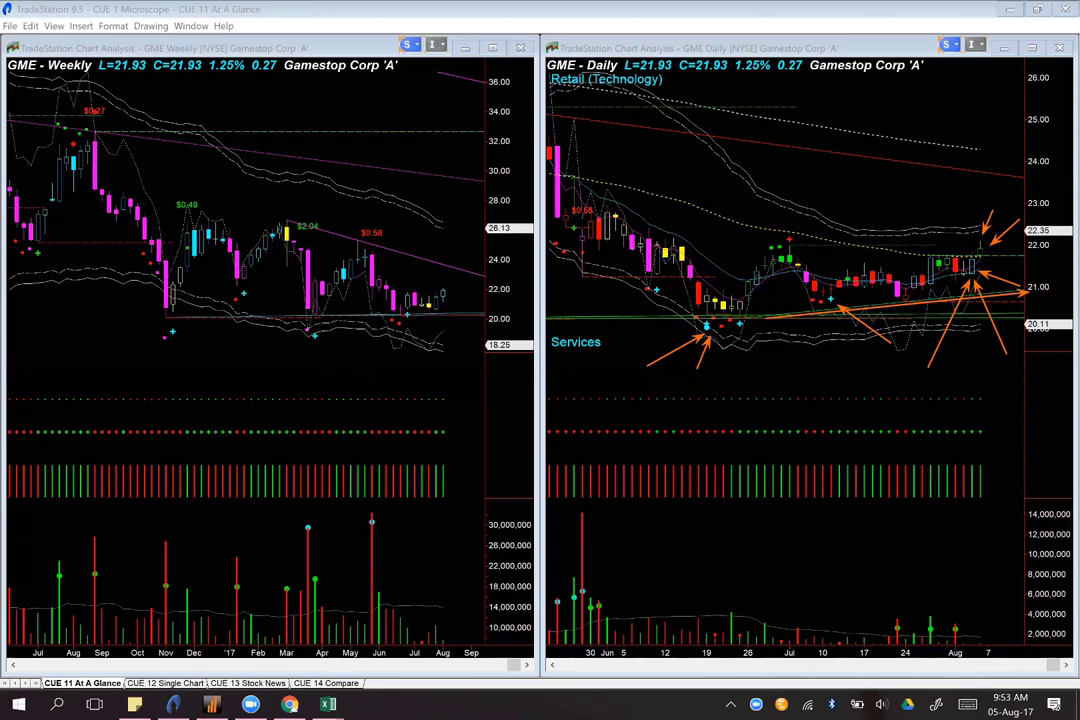
key("Escape")
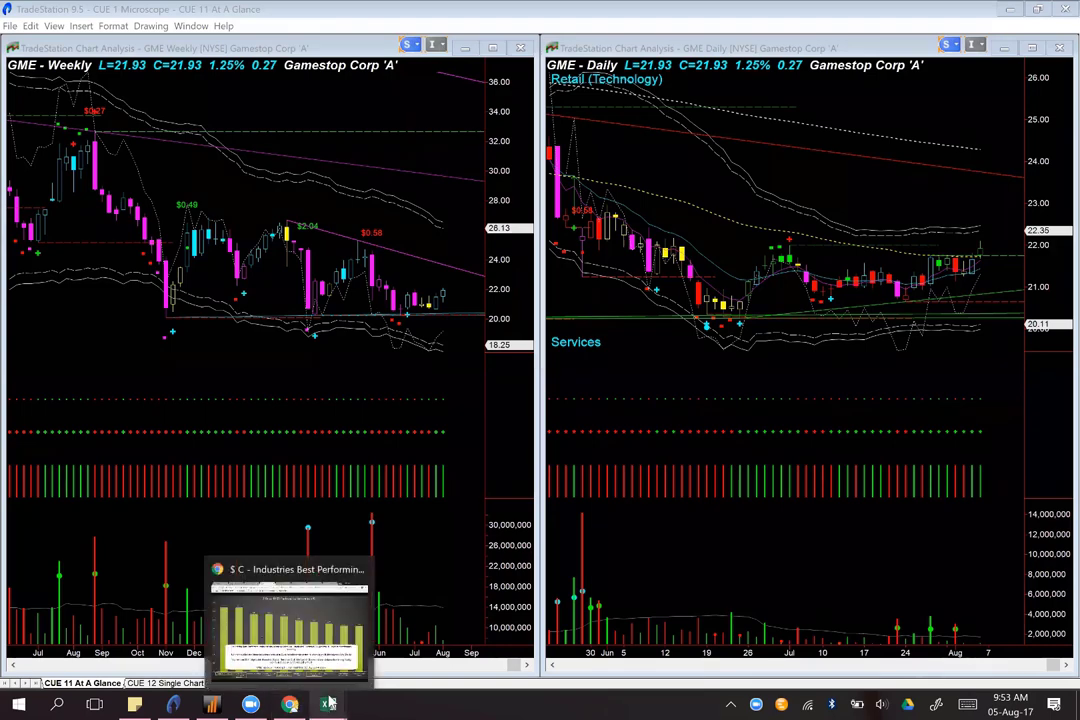
Step: Return to the CUE Vital workbook and highlight the GME.N row in the Basic Info sheet to review its details
mouse_move(328, 704)
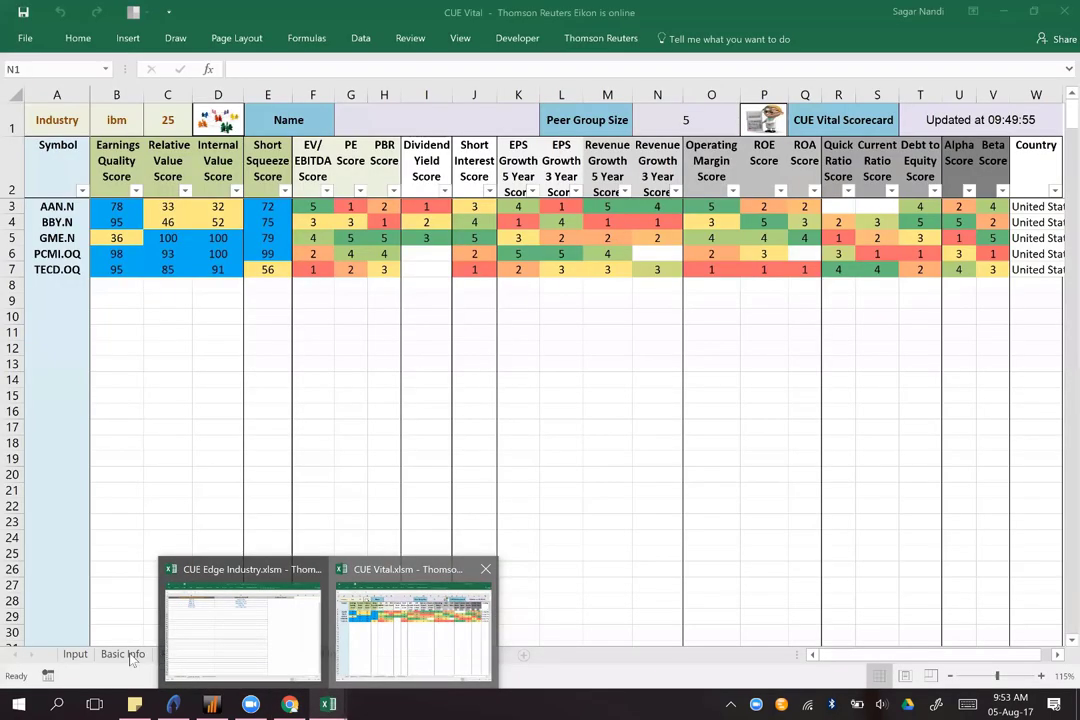
left_click(415, 640)
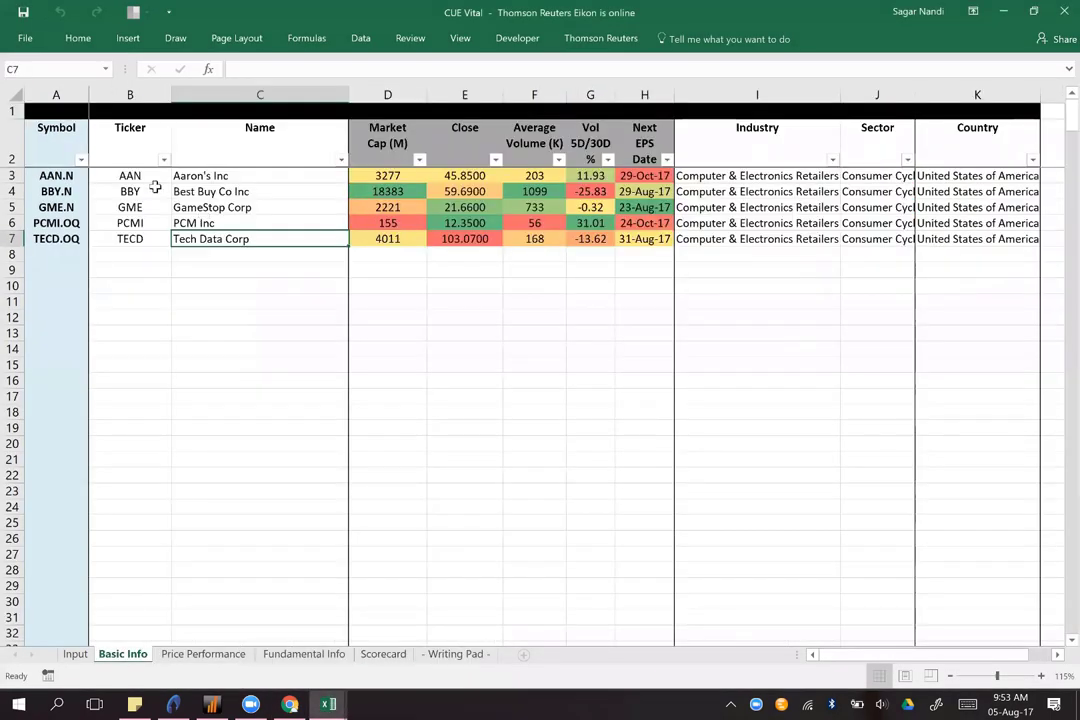
left_click(12, 207)
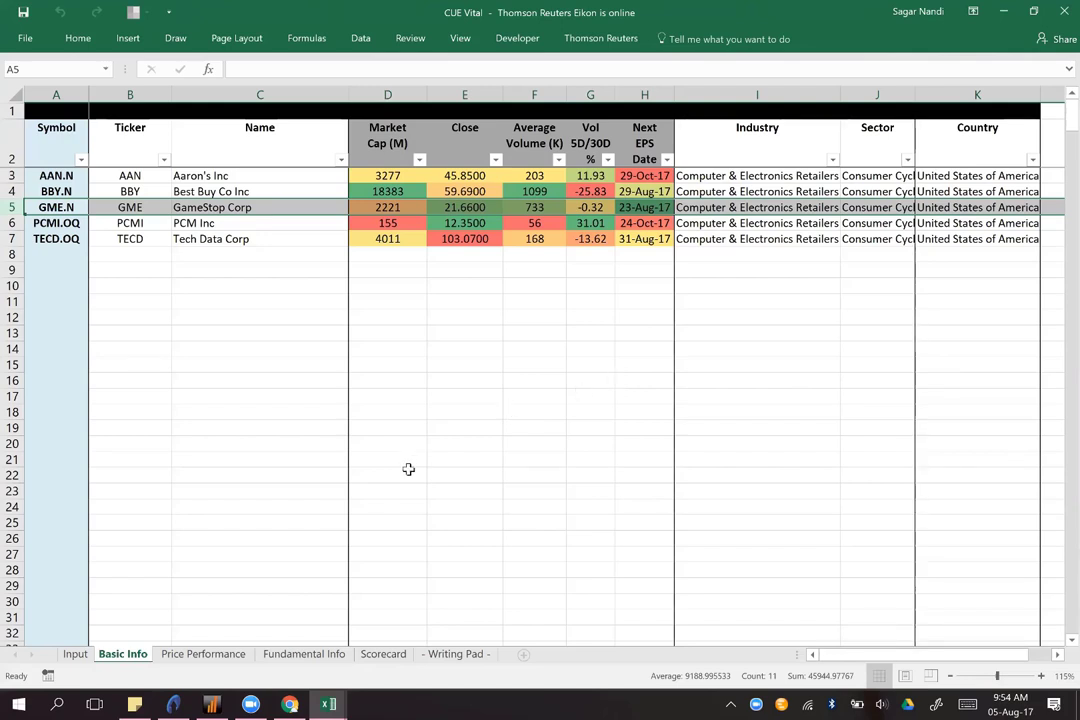
left_click(474, 337)
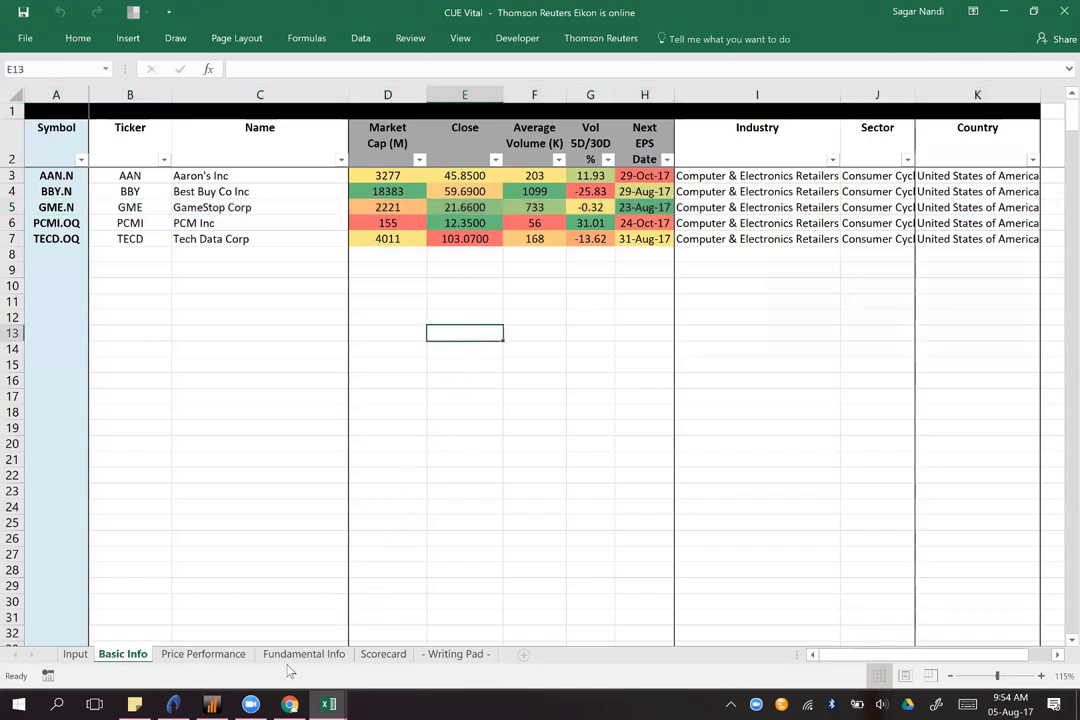
Step: Switch to Chrome, show the 5 Days Worst Performing Industries chart, and draw arrows at the Coal bar and under its note
left_click(289, 704)
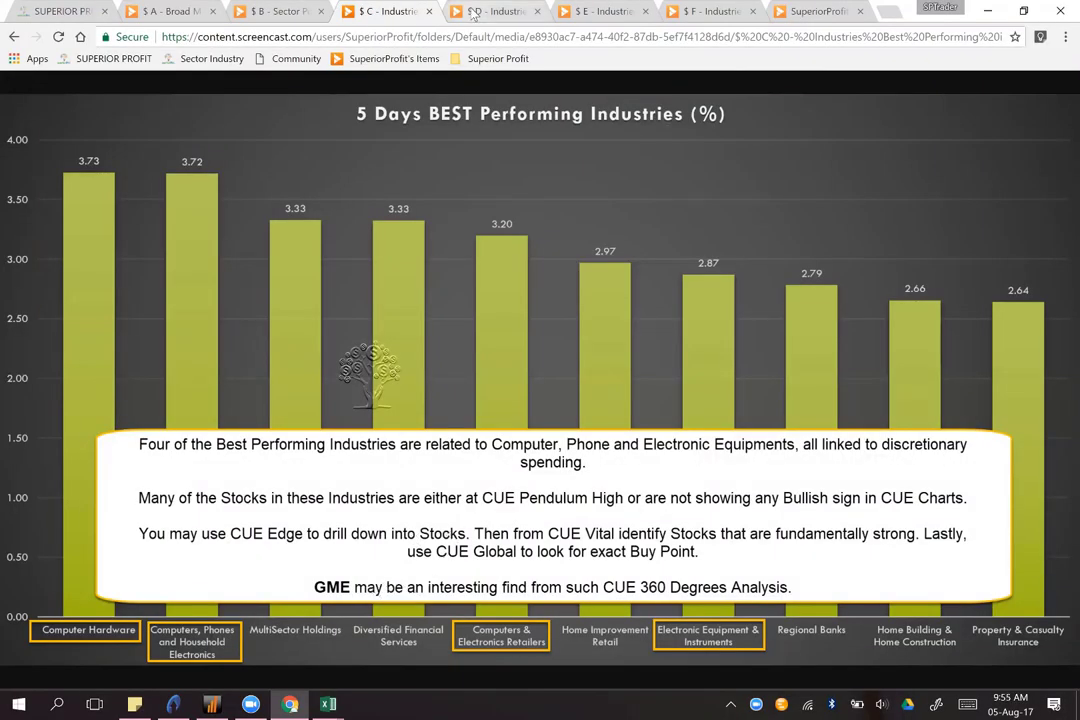
left_click(473, 12)
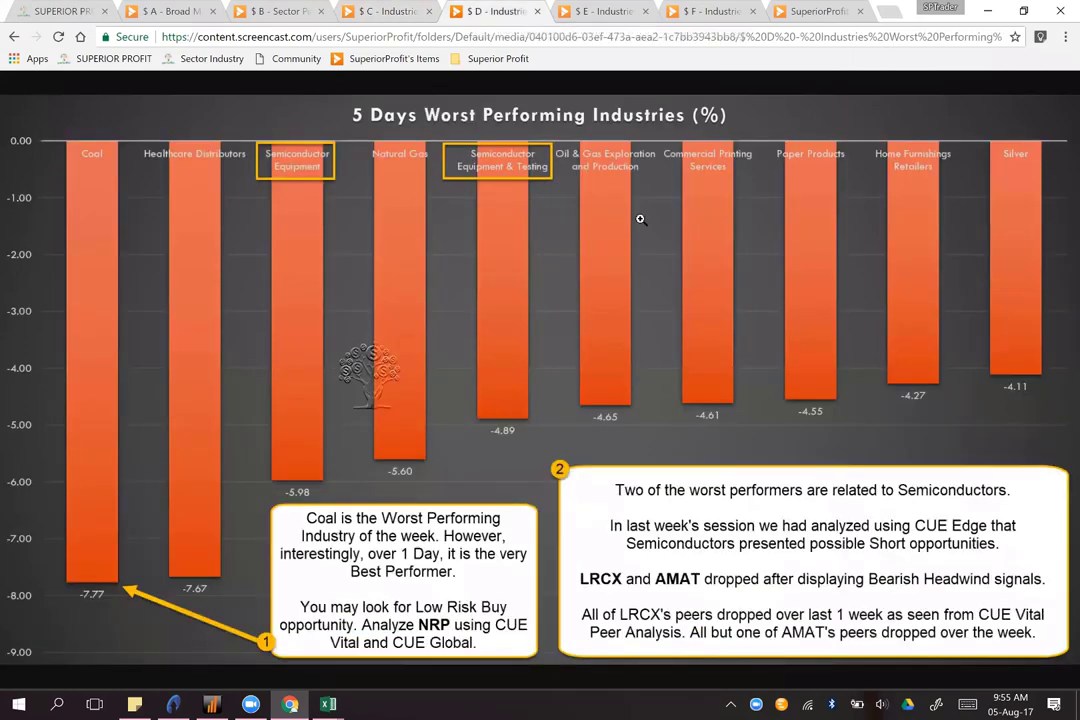
left_click_drag(229, 643, 127, 598)
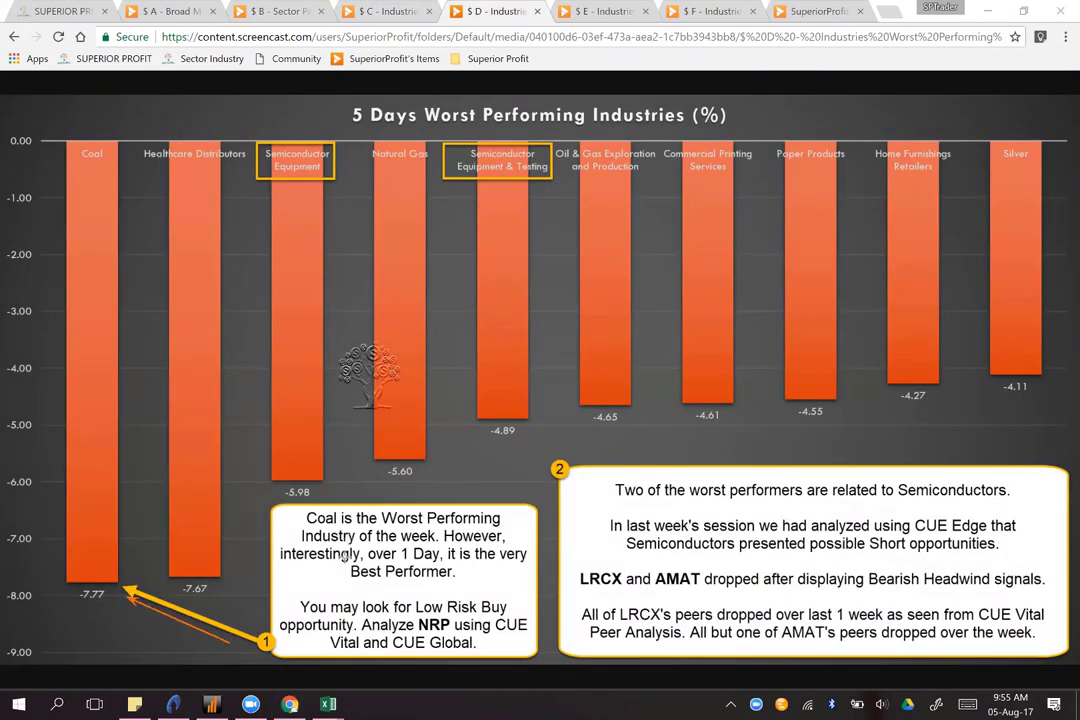
left_click_drag(312, 546, 411, 547)
left_click_drag(297, 565, 510, 563)
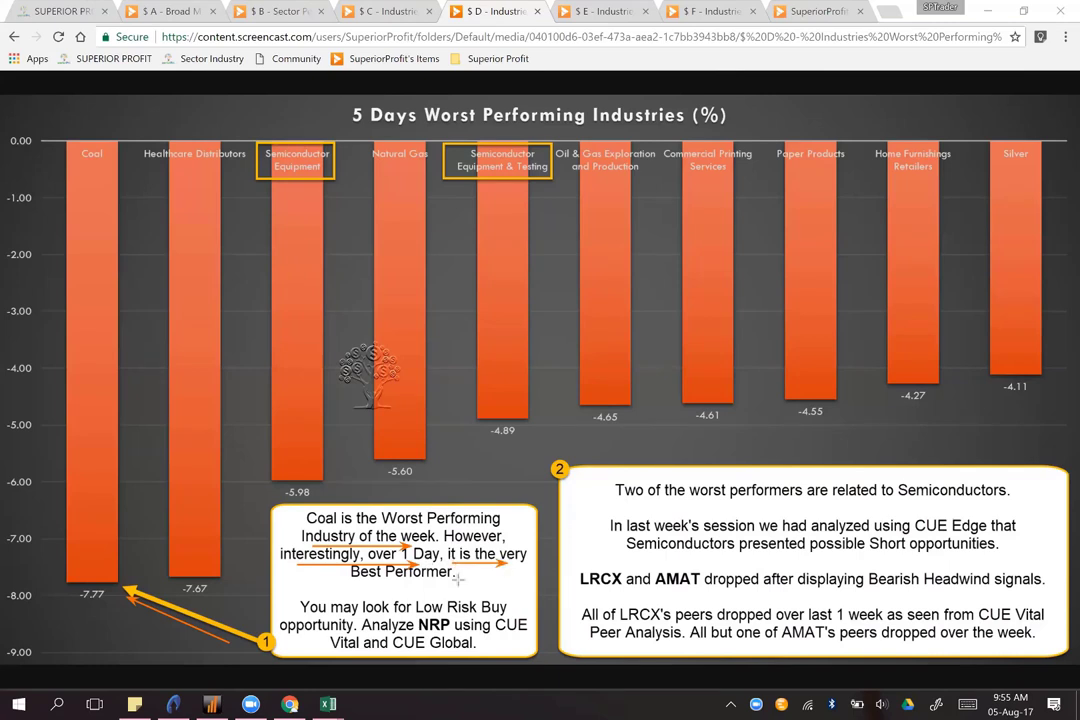
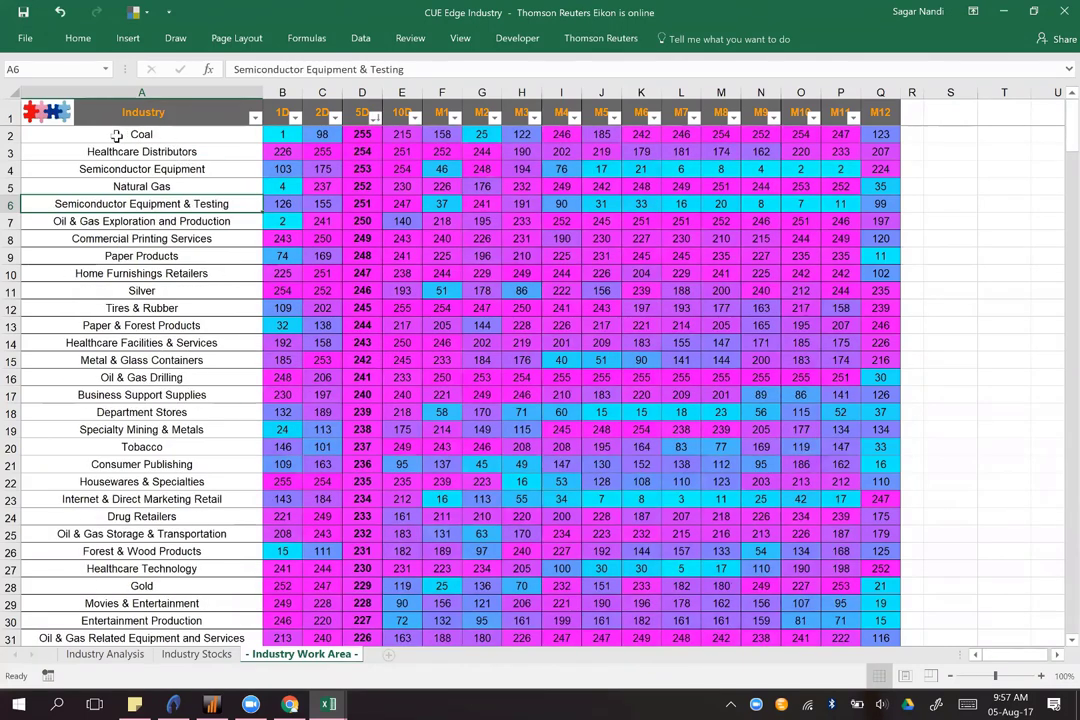
Step: Point out Coal's 5D and 1D ranks in the CUE Edge Industry Work Area with arrows
left_click_drag(115, 135, 367, 133)
left_click(366, 136)
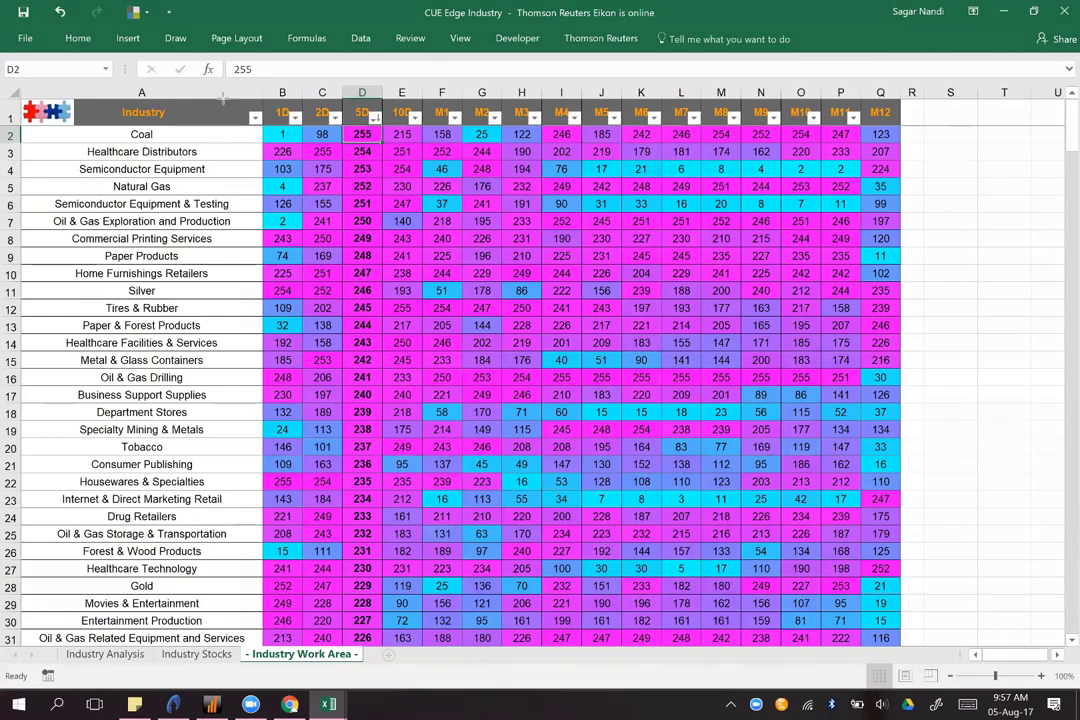
mouse_move(217, 97)
left_mouse_down()
mouse_move(283, 138)
mouse_move(274, 132)
left_mouse_up()
Step: List the stocks of the Coal industry and clear the leftover copy selection
left_click(194, 137)
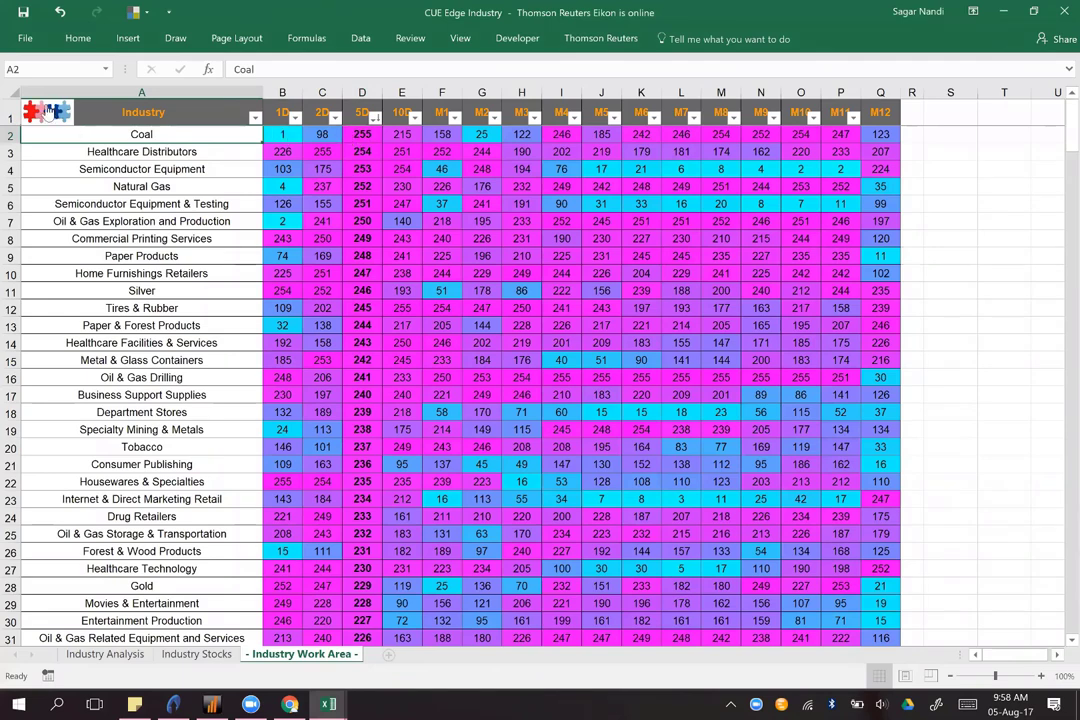
left_click(178, 653)
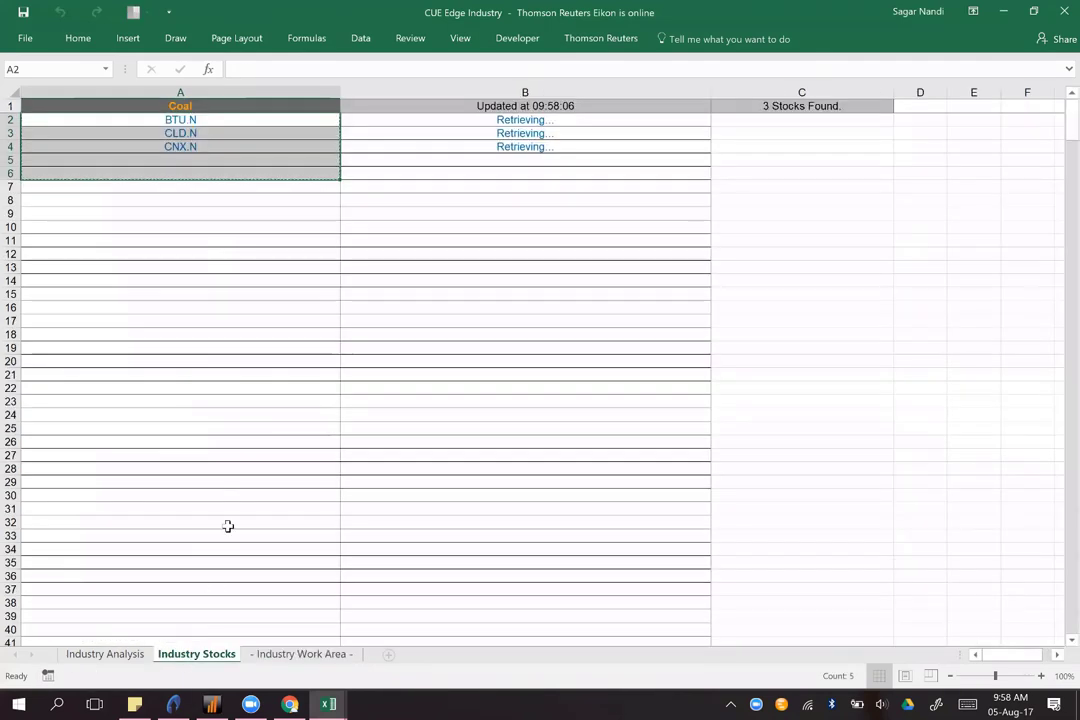
left_click(284, 304)
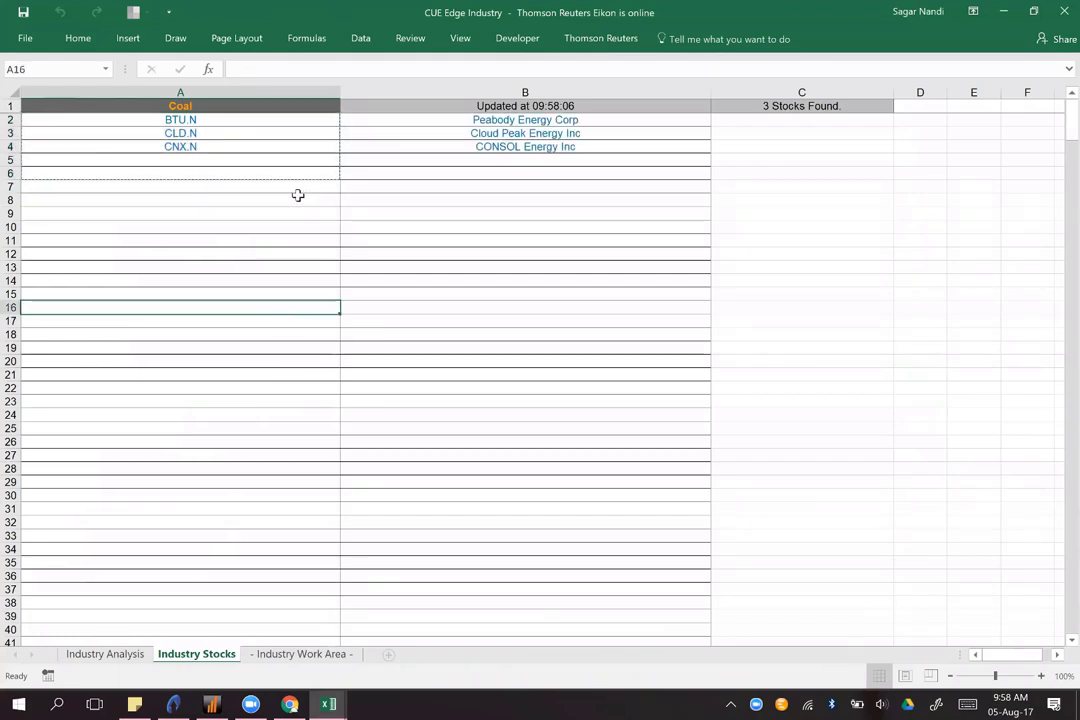
left_click(223, 185)
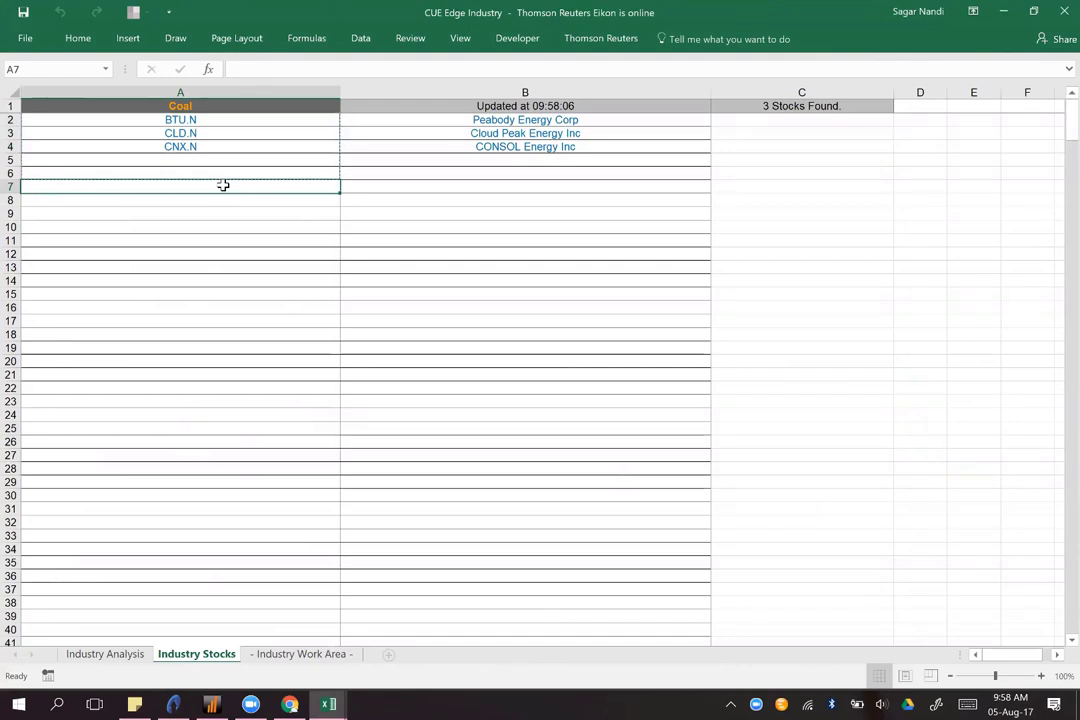
key("Escape")
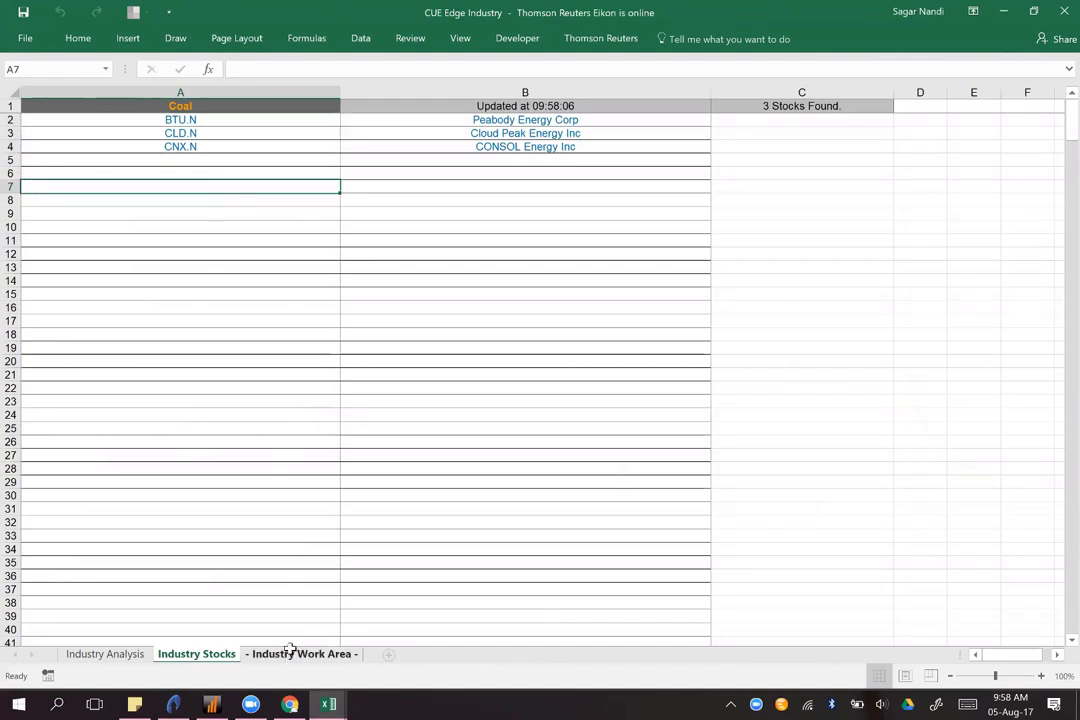
Step: Switch to the CUE Vital workbook, clear the Manual List on the Input sheet, and load the industry peers of nrp
mouse_move(328, 702)
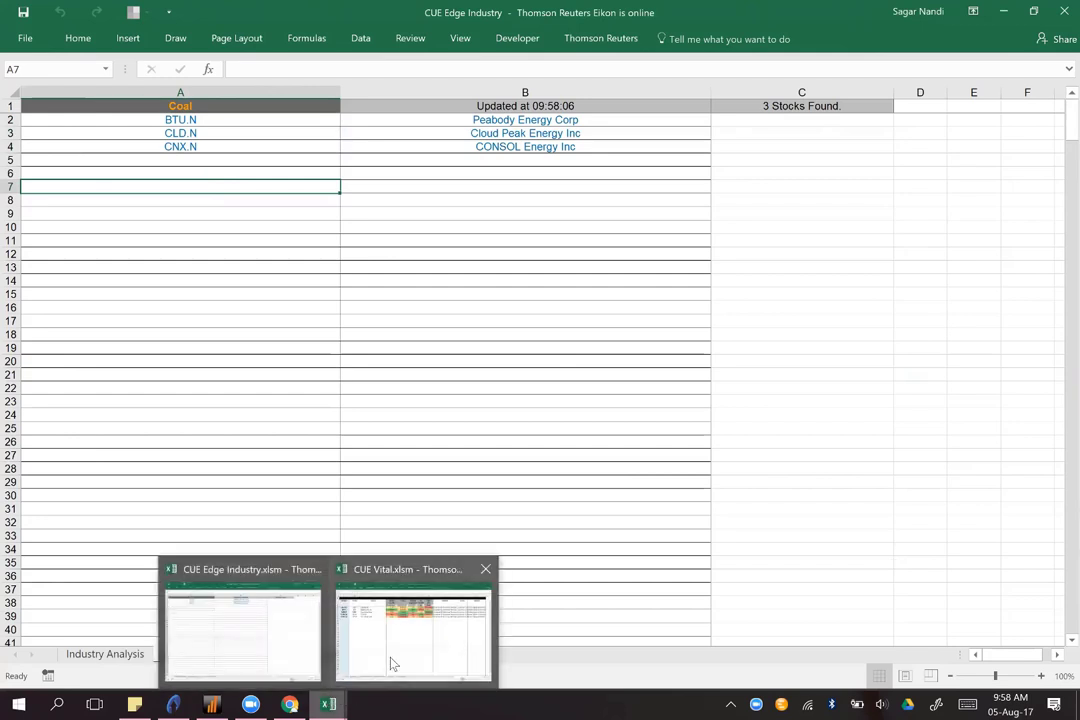
left_click(392, 663)
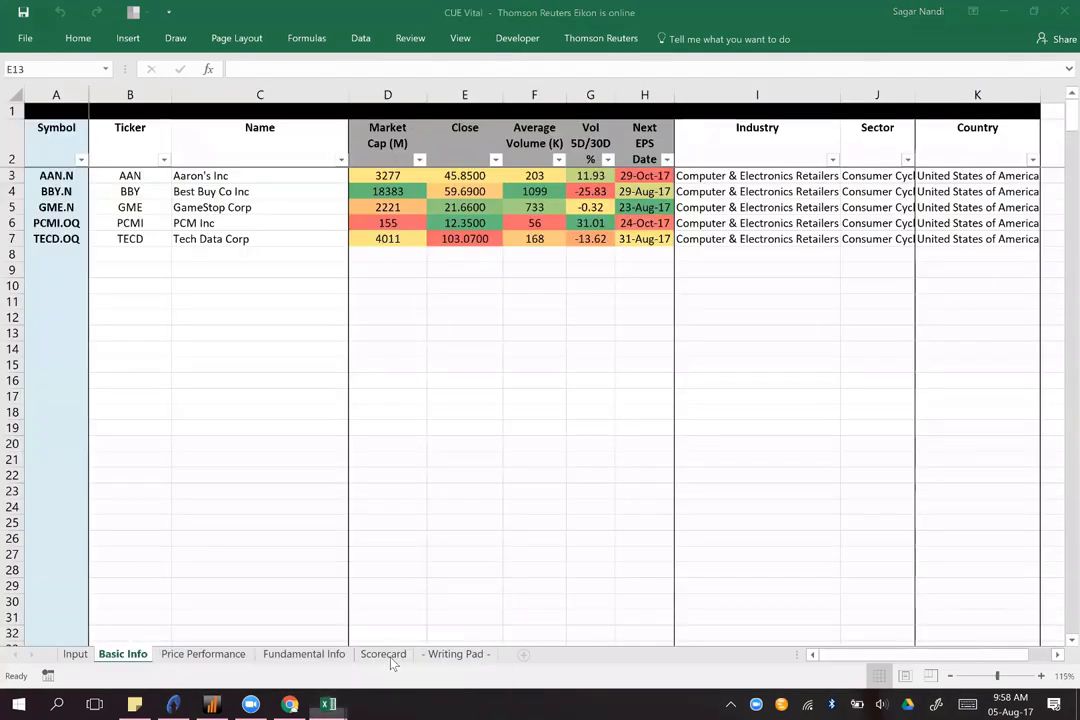
left_click(76, 654)
left_click_drag(171, 157, 178, 294)
key("Delete")
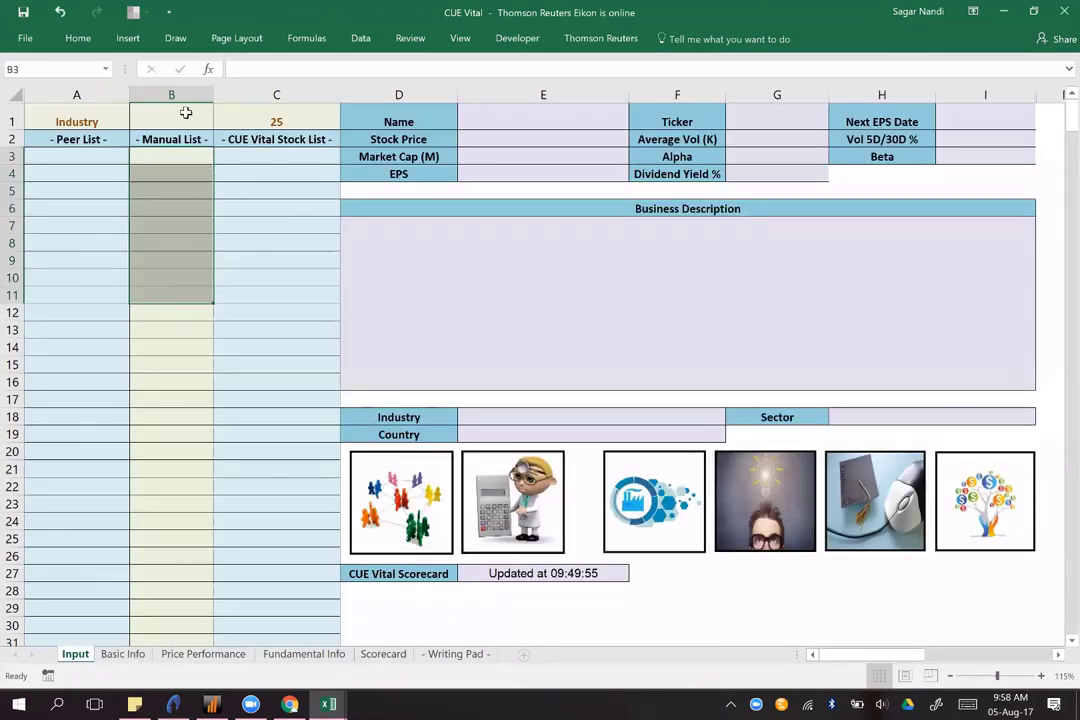
left_click(185, 113)
type("nrp")
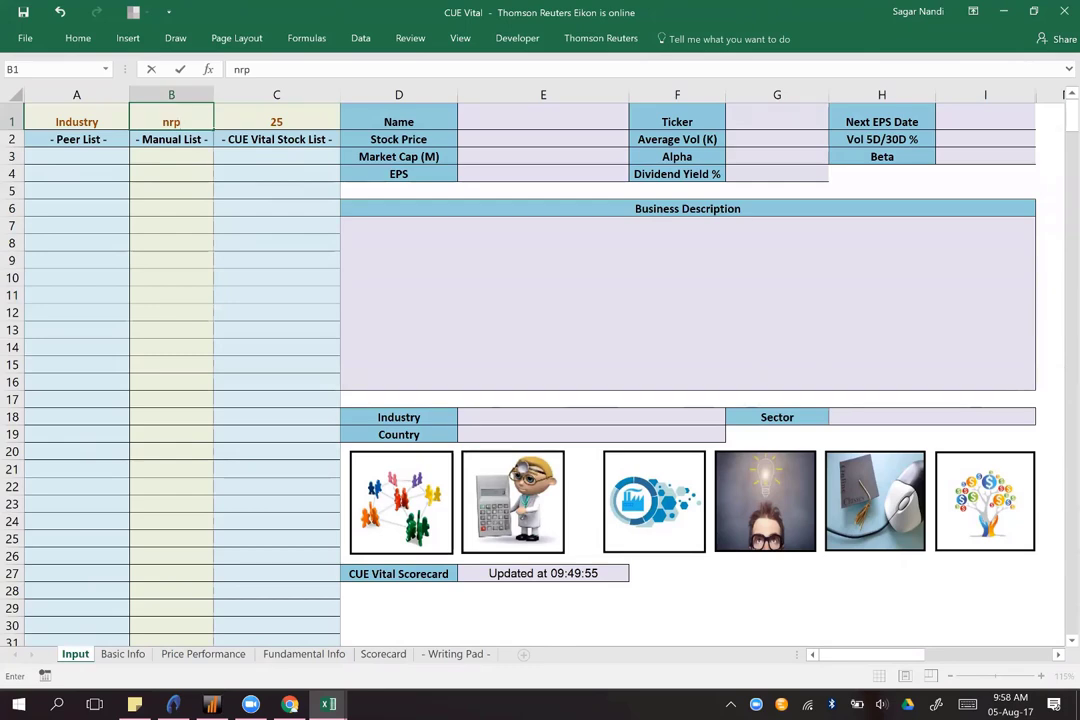
key("Return")
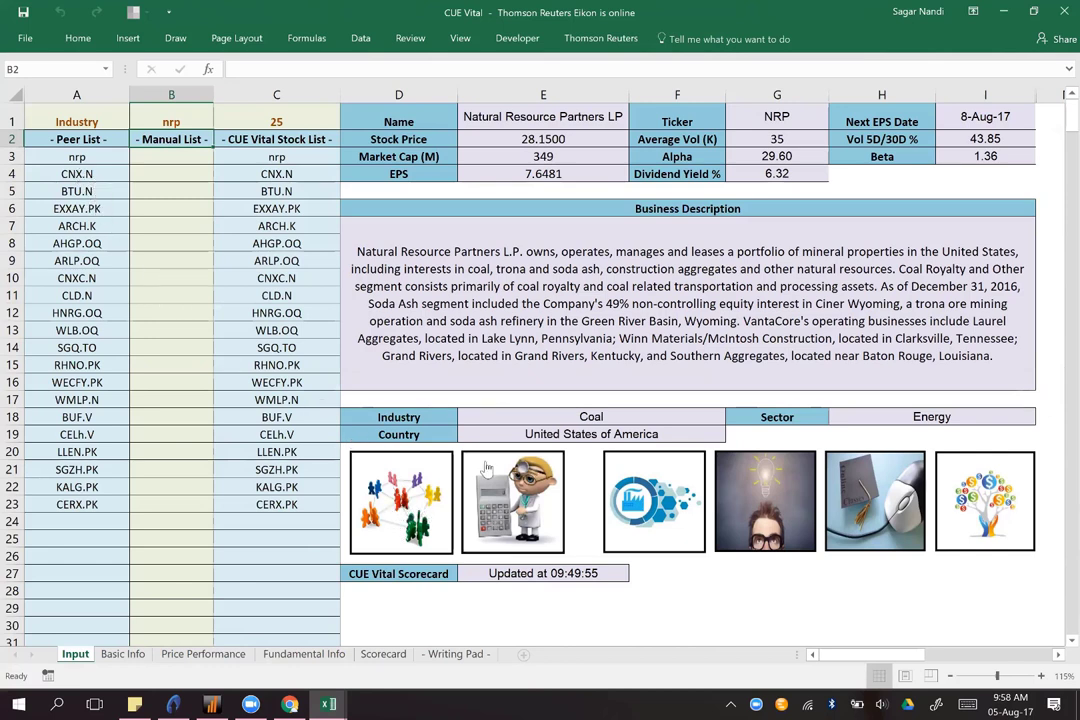
Step: Update the CUE Vital Scorecard, open its sheet, and mark nrp's Earnings Quality, Relative Value, Internal Value and Short Squeeze scores with arrows
left_click(497, 502)
left_click(385, 656)
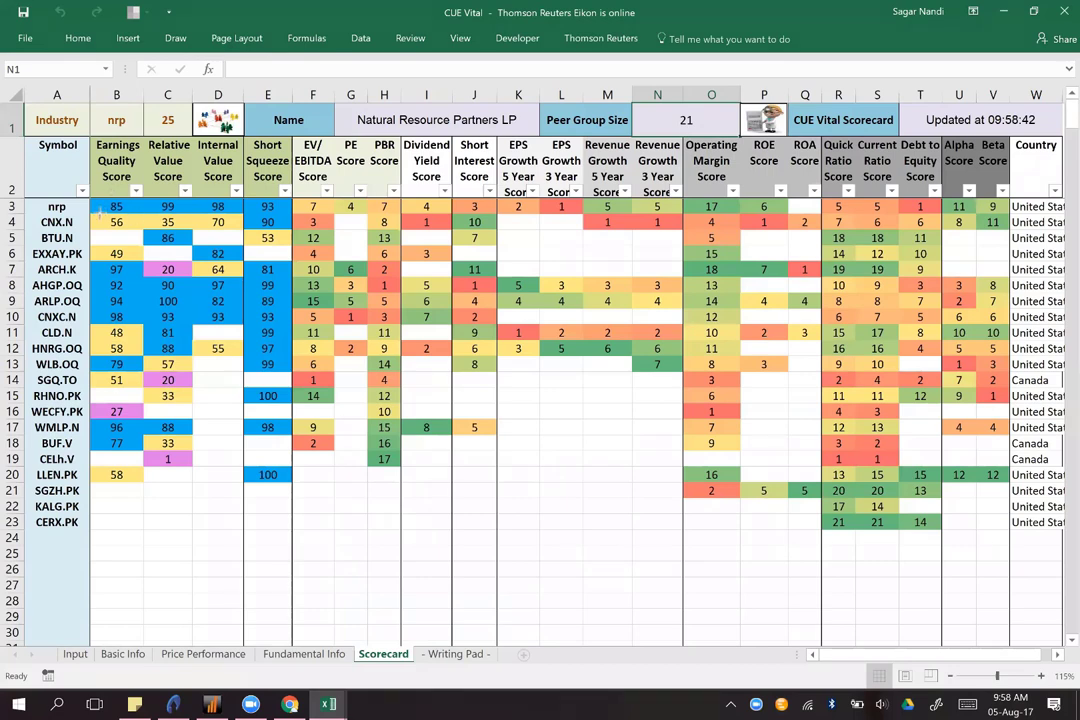
left_click_drag(100, 212, 235, 212)
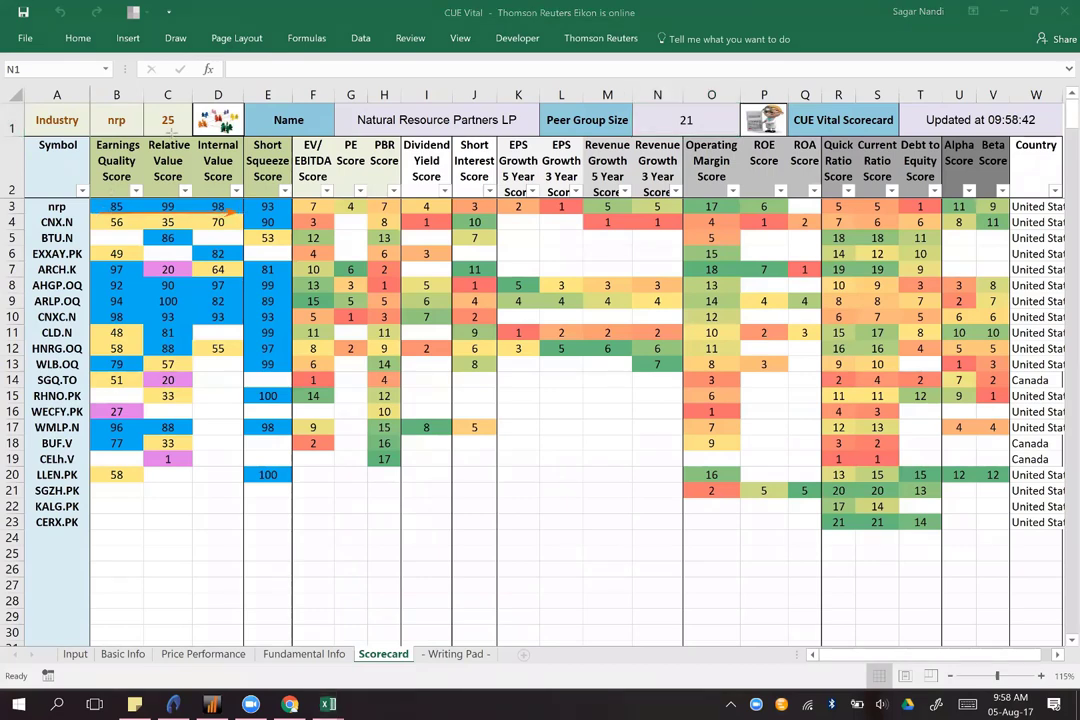
left_click_drag(172, 133, 172, 191)
mouse_move(156, 173)
left_mouse_down()
mouse_move(162, 194)
mouse_move(214, 196)
left_mouse_up()
left_click_drag(89, 177, 108, 202)
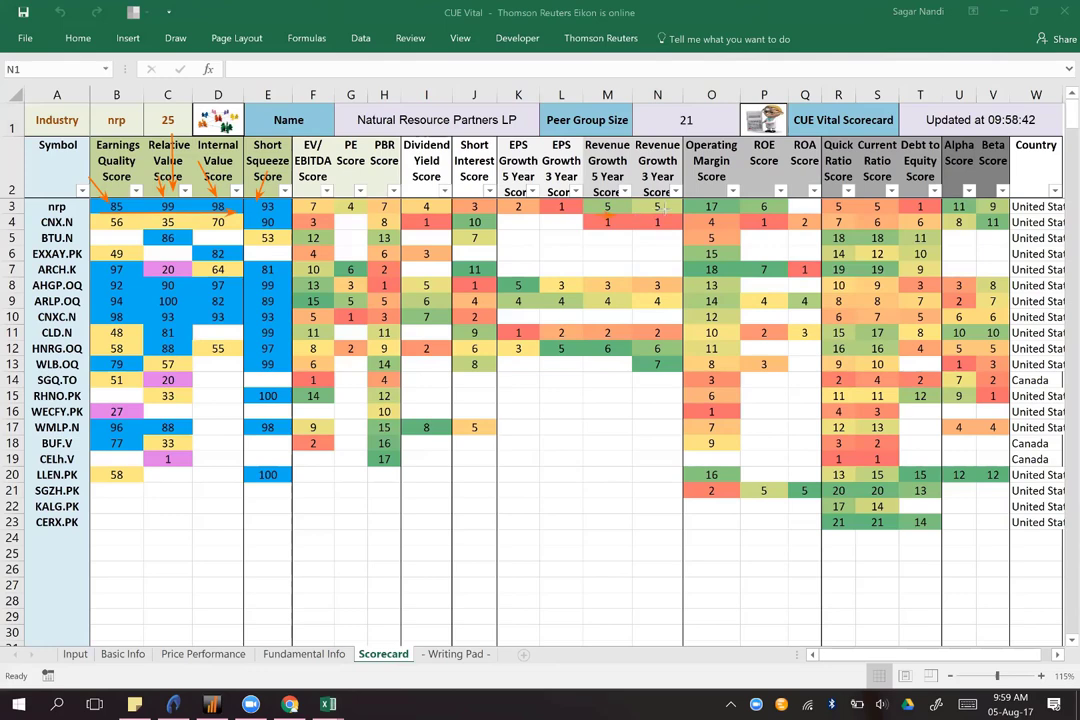
Step: Draw arrows under nrp's growth scores and across the ARLP.OQ and AHGP.OQ value scores, and clear all arrows
left_click_drag(662, 208, 677, 212)
left_click_drag(512, 216, 577, 216)
left_click_drag(157, 201, 246, 208)
left_click_drag(58, 308, 260, 307)
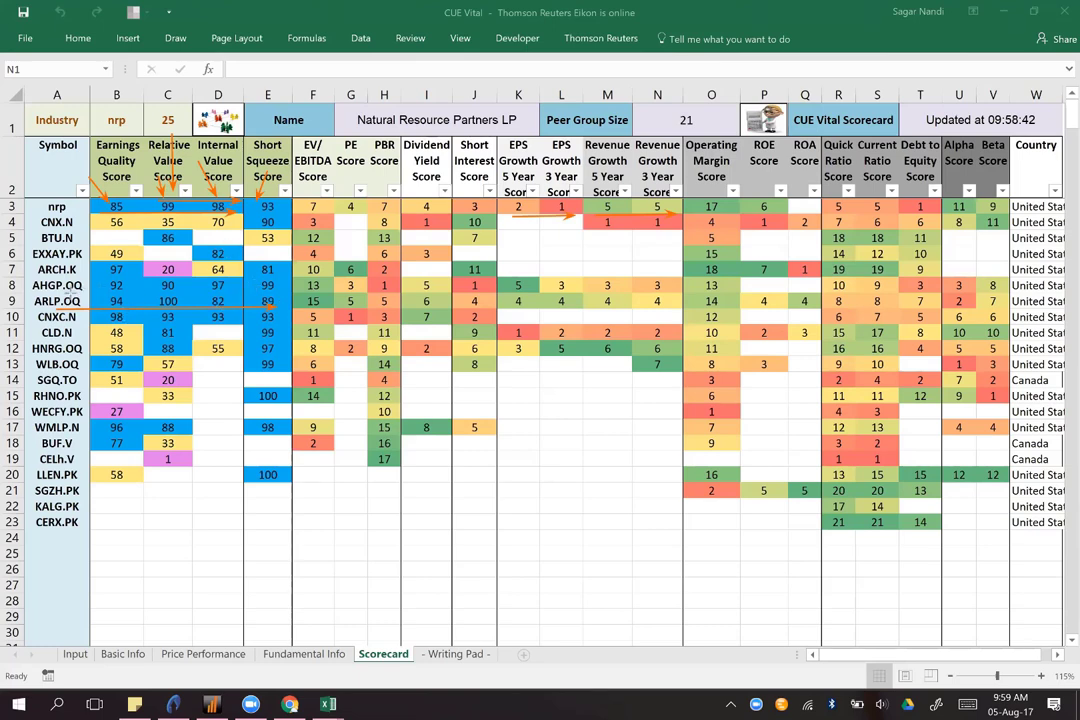
left_click_drag(138, 294, 270, 290)
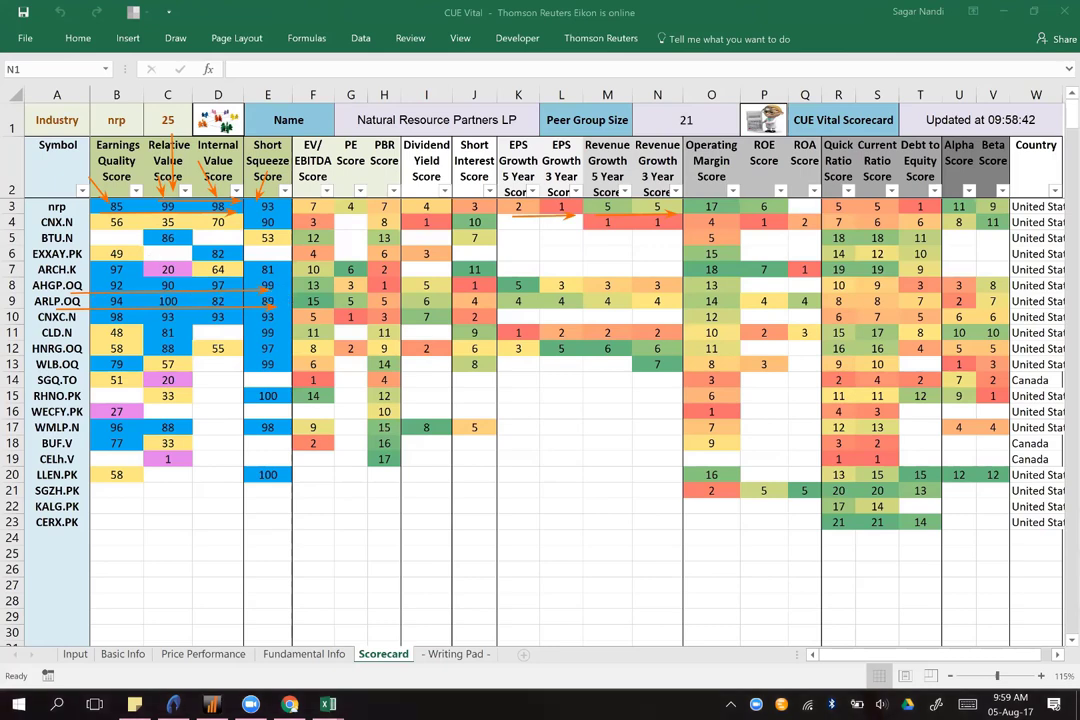
key("Escape")
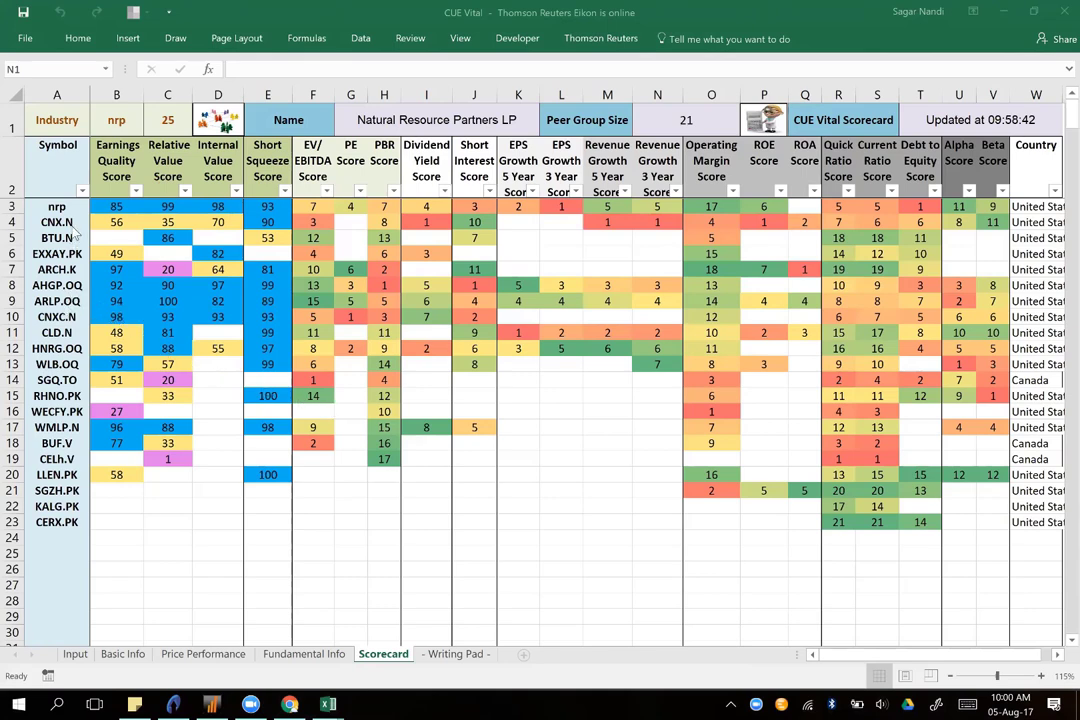
Step: Switch to TradeStation and draw arrows on the AHGP daily chart at the June drop, its volume spike, reversal signal and rising trendline
left_click(175, 704)
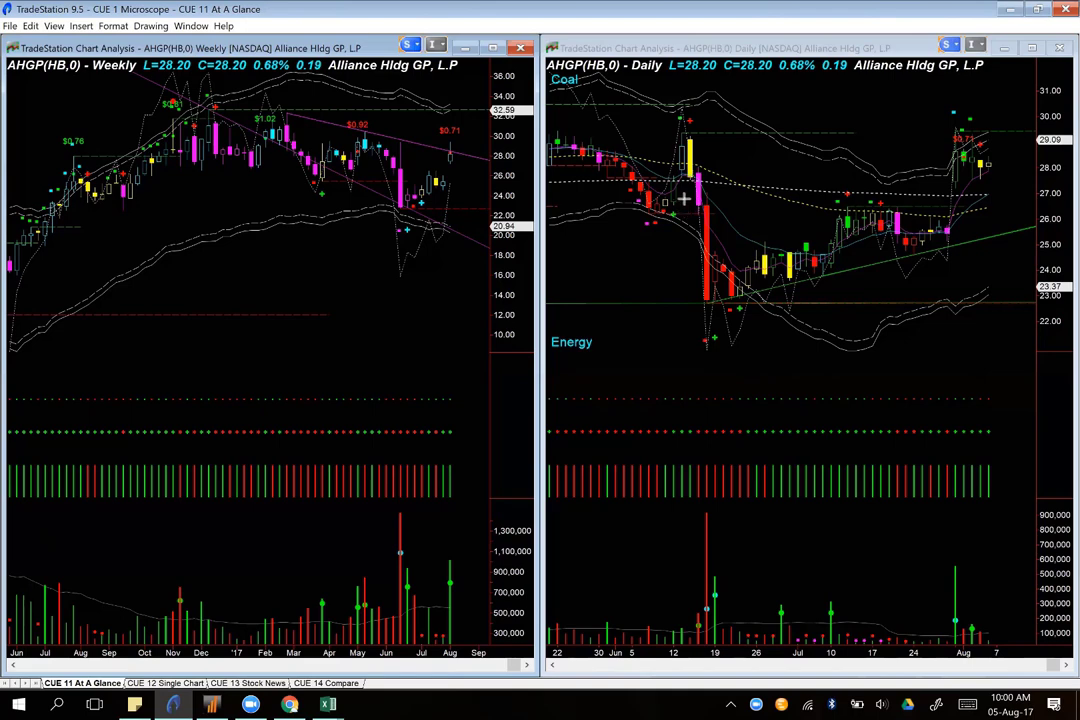
left_click_drag(684, 200, 695, 307)
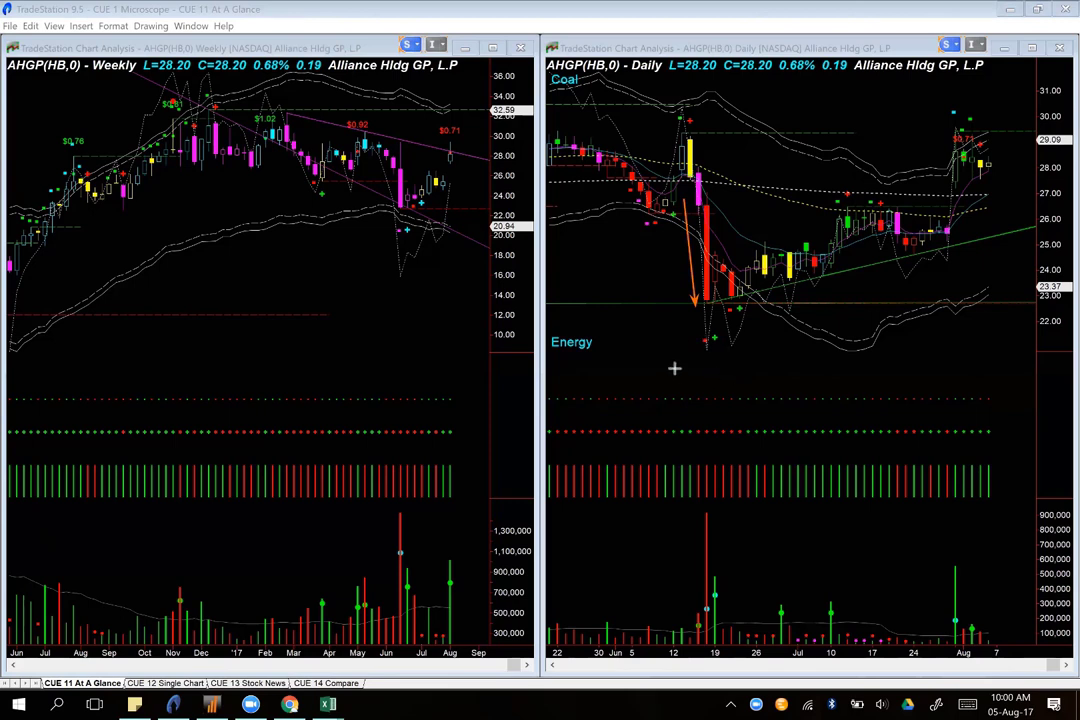
left_click_drag(676, 368, 690, 408)
left_click_drag(710, 487, 707, 507)
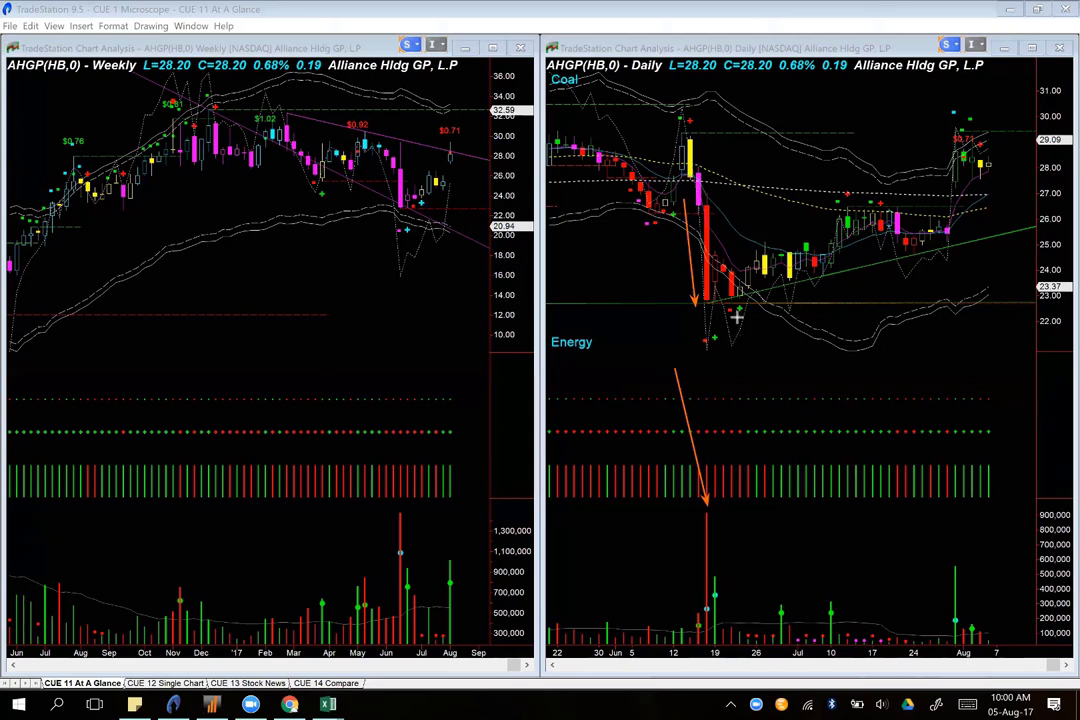
left_click_drag(737, 307, 1015, 237)
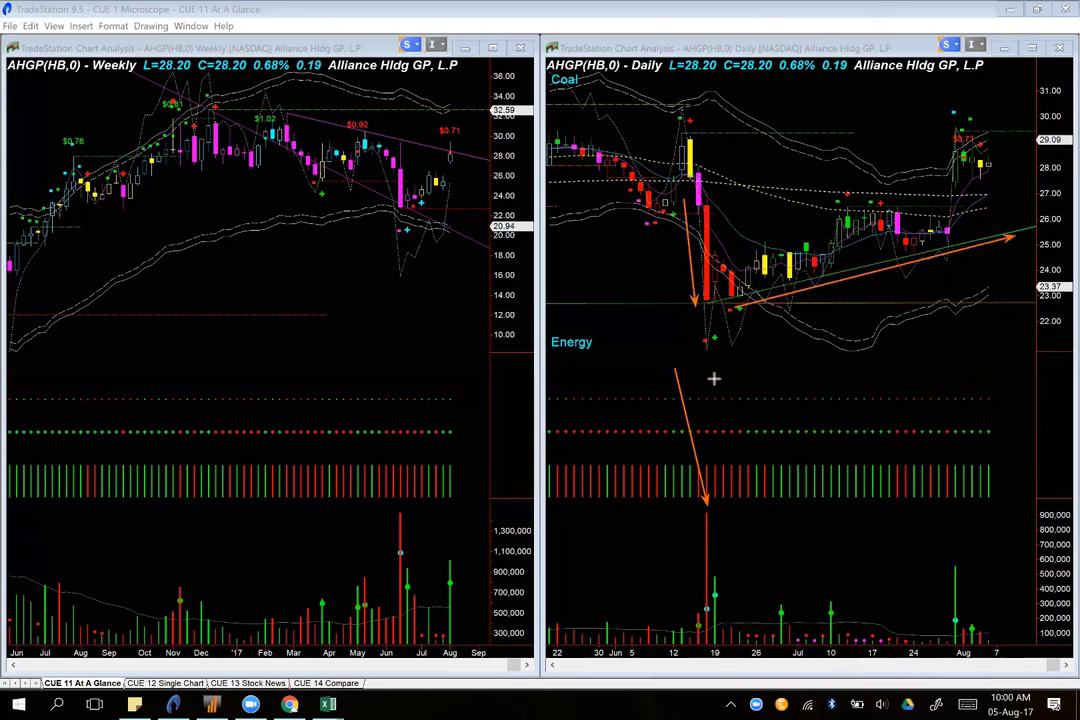
left_click_drag(679, 511, 703, 553)
left_click_drag(750, 383, 716, 344)
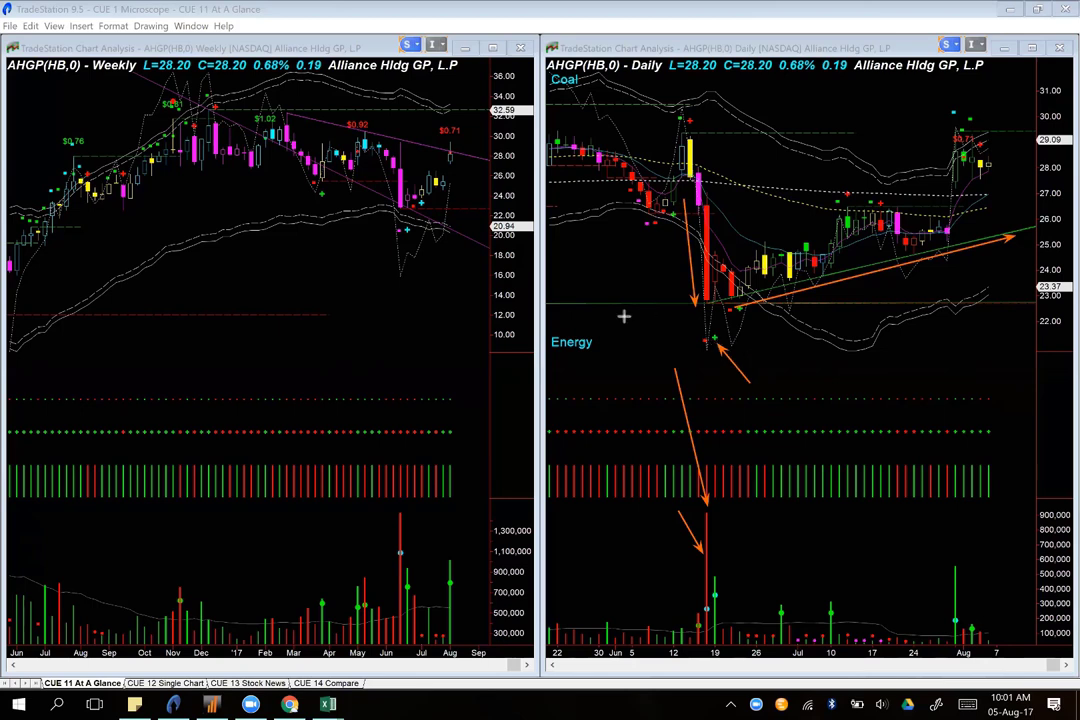
Step: Mark AHGP's horizontal support line, the June low resting on it, and the rising trendline on the daily chart with arrows
left_click_drag(603, 308, 838, 305)
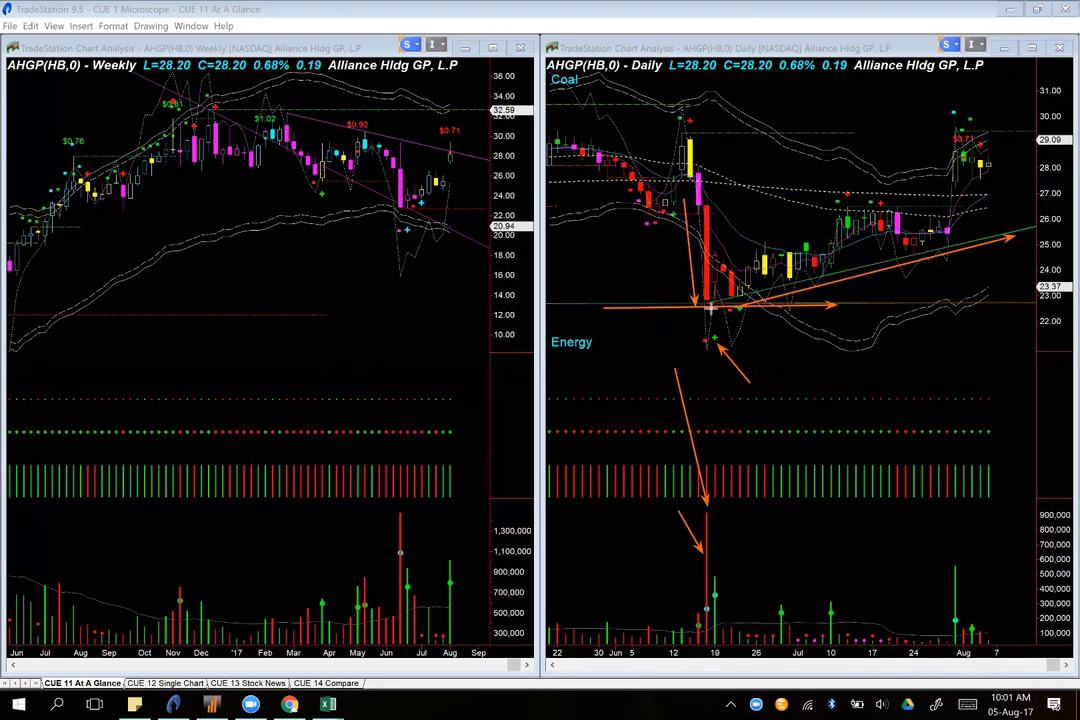
left_click_drag(654, 341, 711, 308)
mouse_move(706, 315)
left_mouse_down()
mouse_move(1062, 240)
mouse_move(1008, 244)
left_mouse_up()
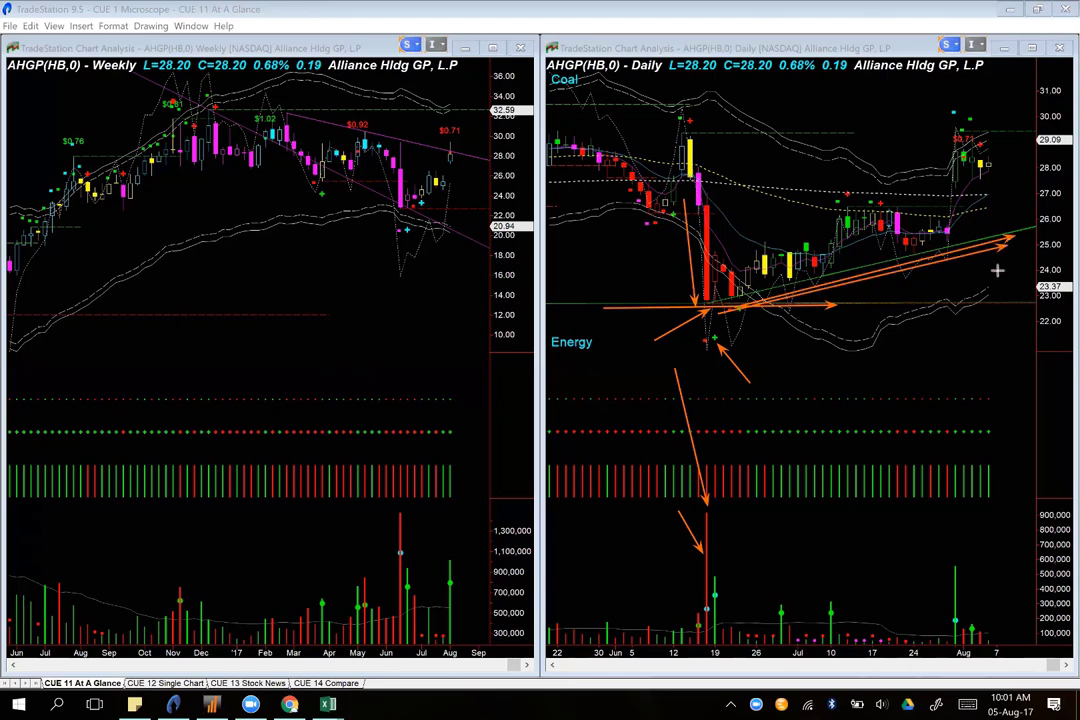
Step: Draw arrows on the AHGP daily chart around the early-August jump, the following pullback and a possible move up
left_click_drag(902, 111, 951, 173)
left_click_drag(946, 186, 949, 158)
left_click_drag(961, 166, 986, 175)
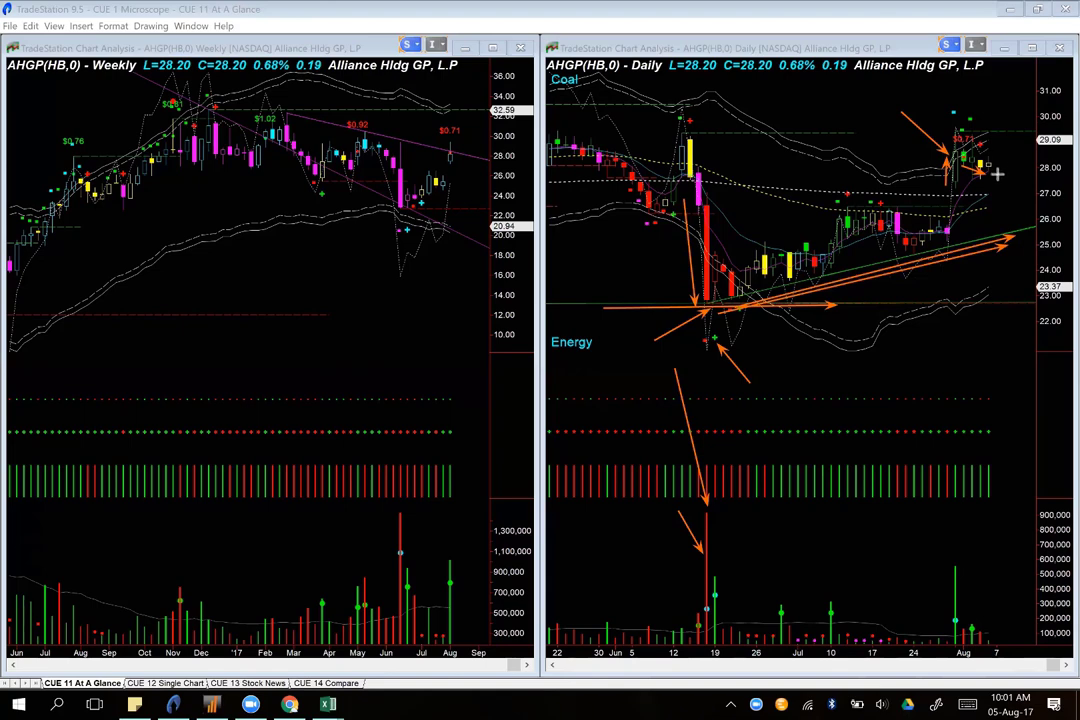
left_click_drag(998, 174, 1009, 154)
left_click_drag(937, 213, 952, 187)
Step: Mark AHGP's falling weekly trendline and more points on the daily price and indicator rows with arrows, and clear all arrows
left_click_drag(414, 138, 496, 156)
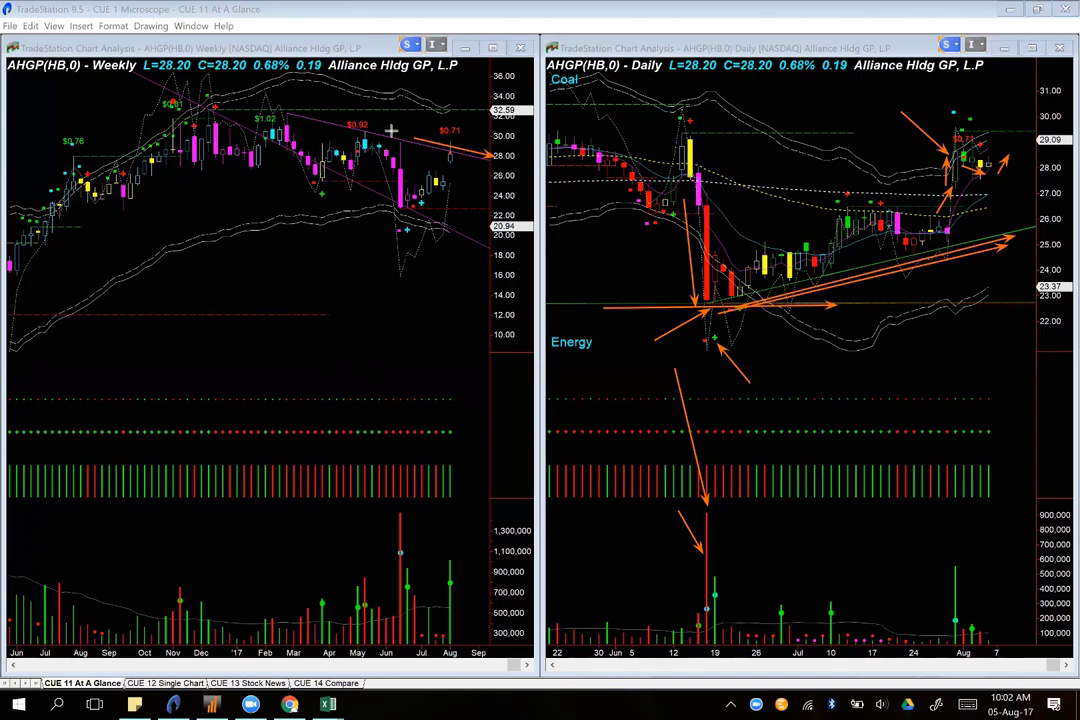
left_click_drag(391, 130, 425, 138)
left_click_drag(866, 259, 889, 232)
left_click_drag(999, 364, 958, 394)
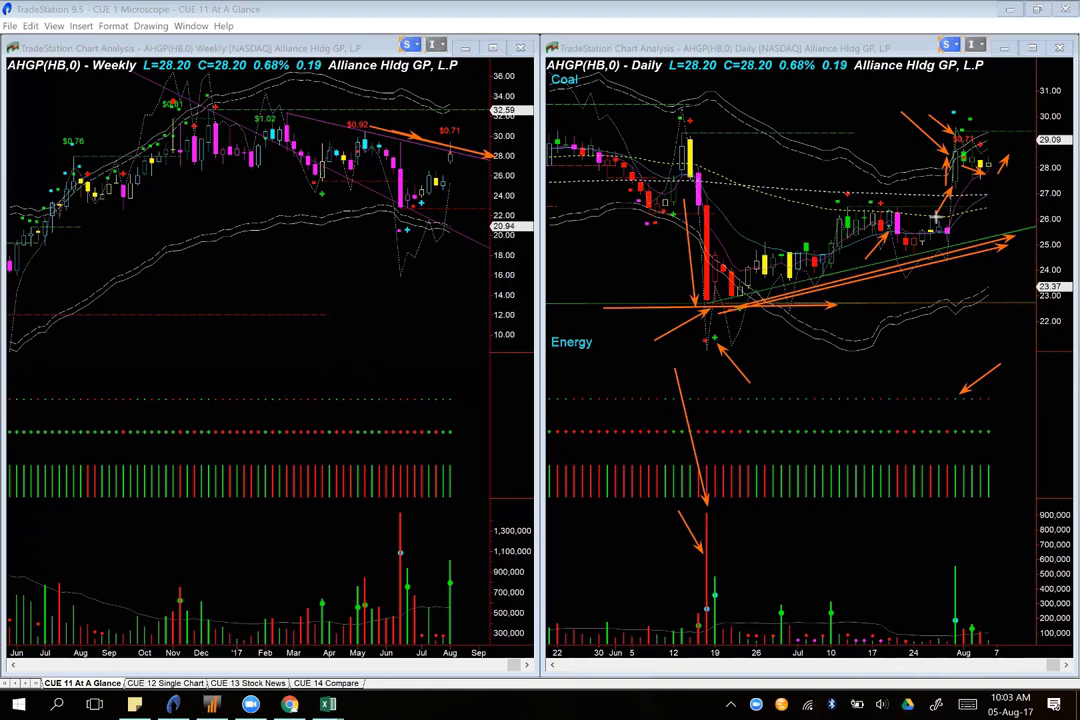
left_click_drag(939, 97, 957, 128)
left_click_drag(1007, 175, 1017, 159)
left_click_drag(439, 136, 490, 148)
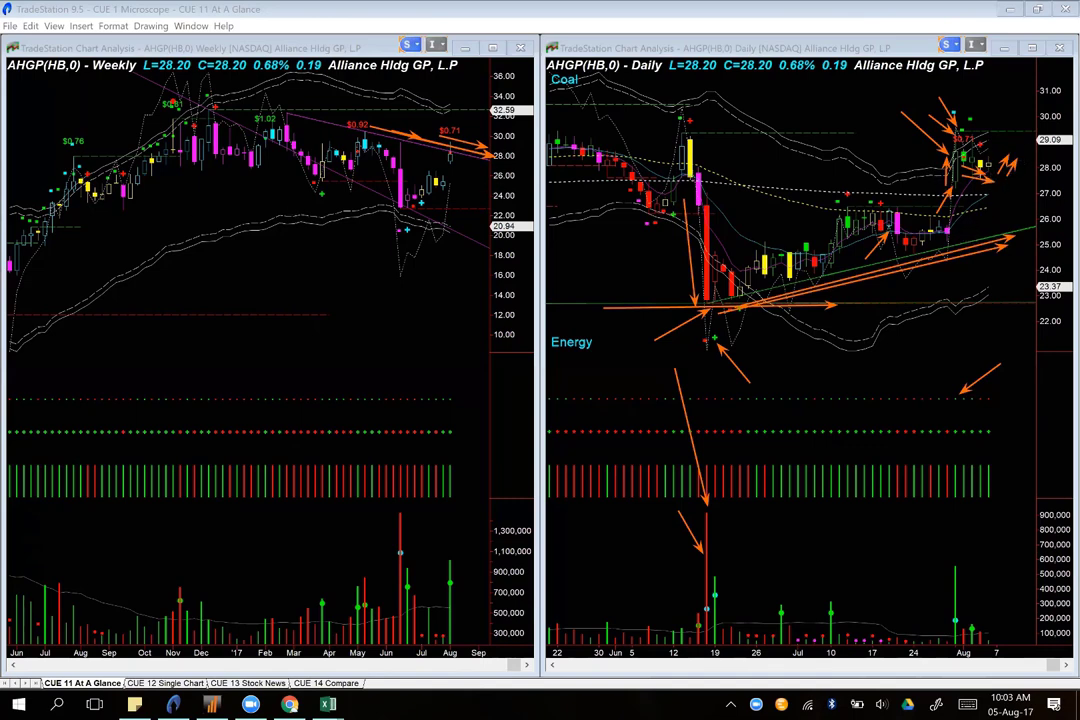
key("Escape")
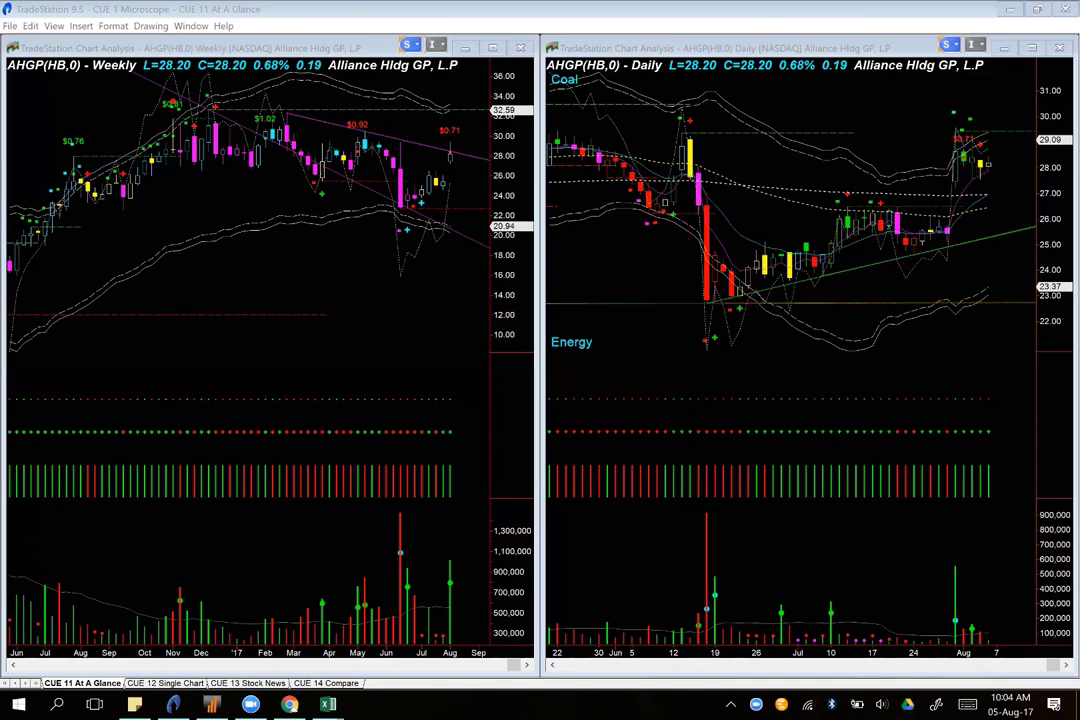
Step: Show the ARLP charts and draw arrows at the June low, volume spike and rebound, and along the falling weekly and daily trendlines
key("Down")
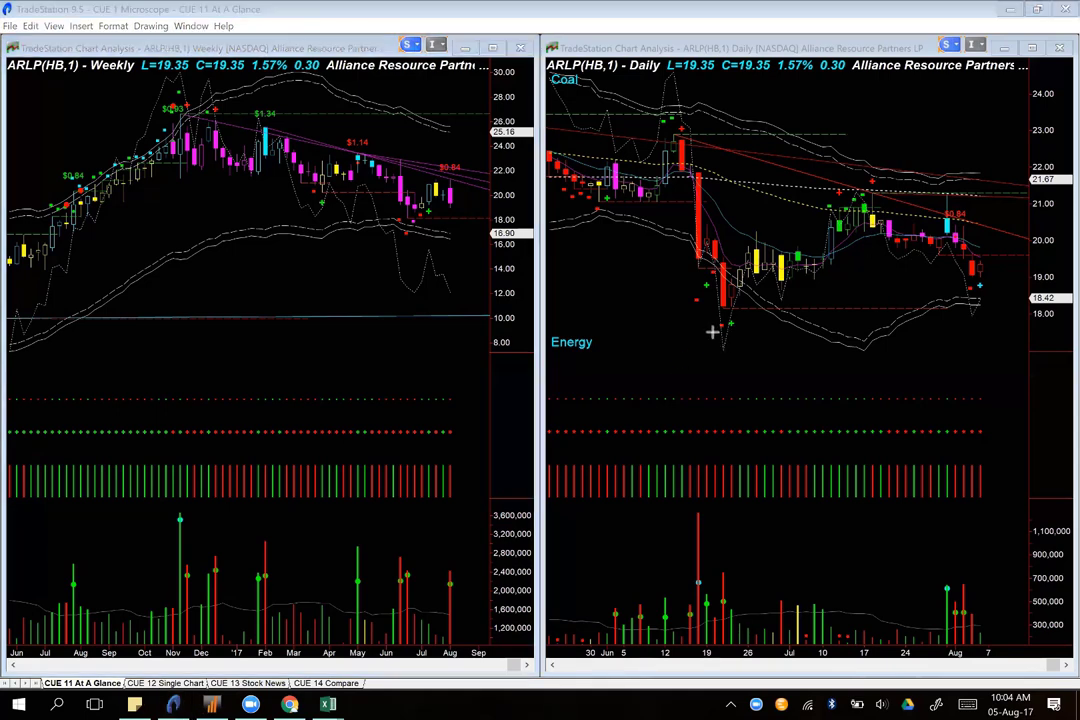
left_click_drag(676, 365, 722, 316)
left_click_drag(659, 521, 698, 563)
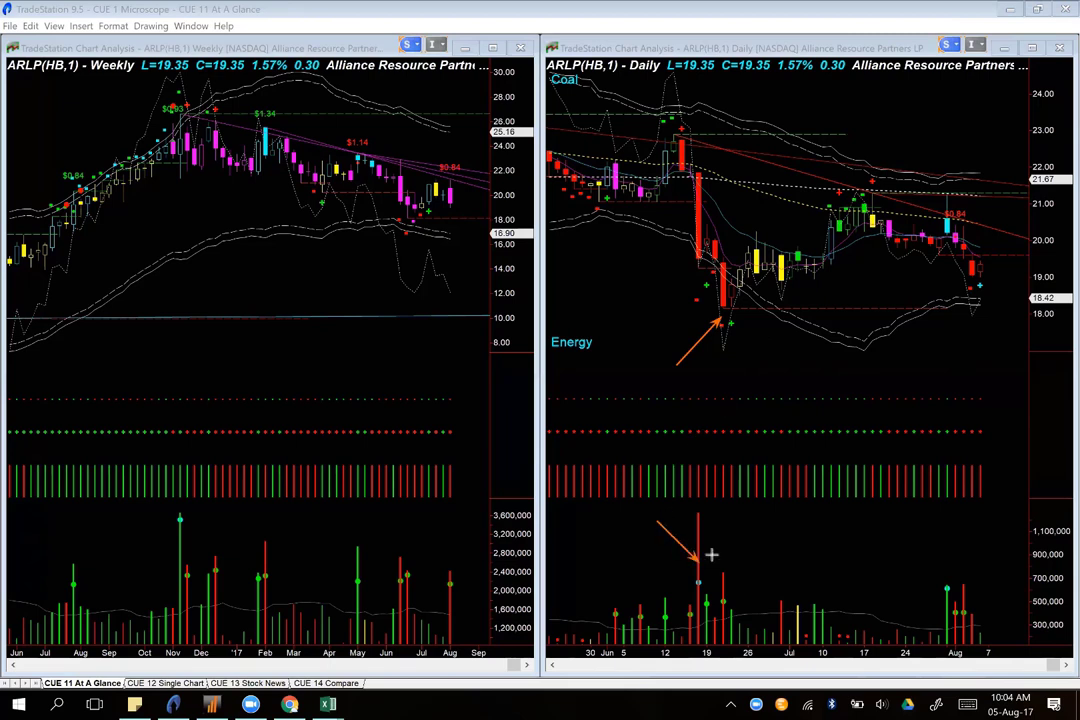
left_click_drag(730, 316, 889, 236)
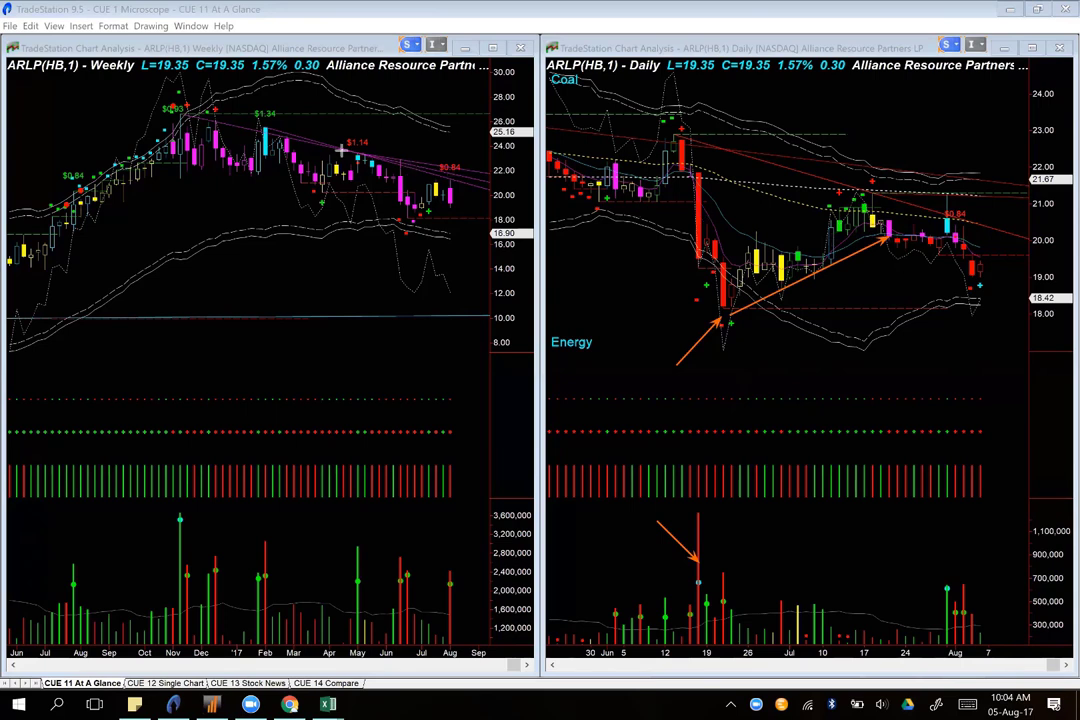
left_click_drag(310, 134, 509, 188)
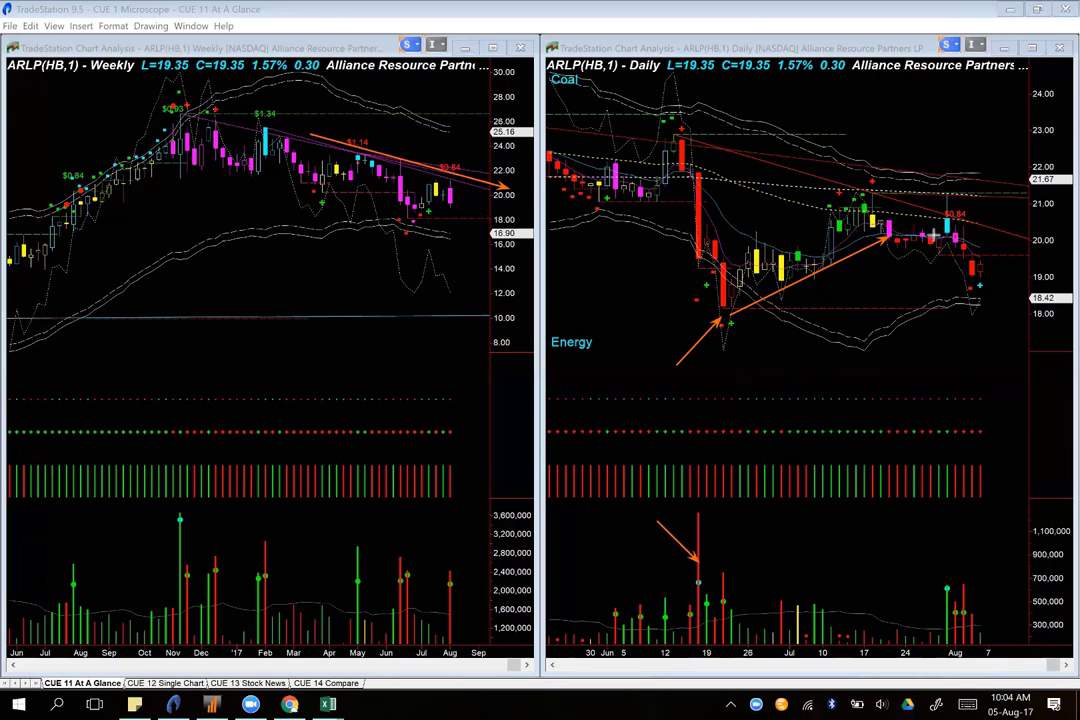
mouse_move(934, 234)
left_mouse_down()
mouse_move(945, 209)
mouse_move(1028, 231)
left_mouse_up()
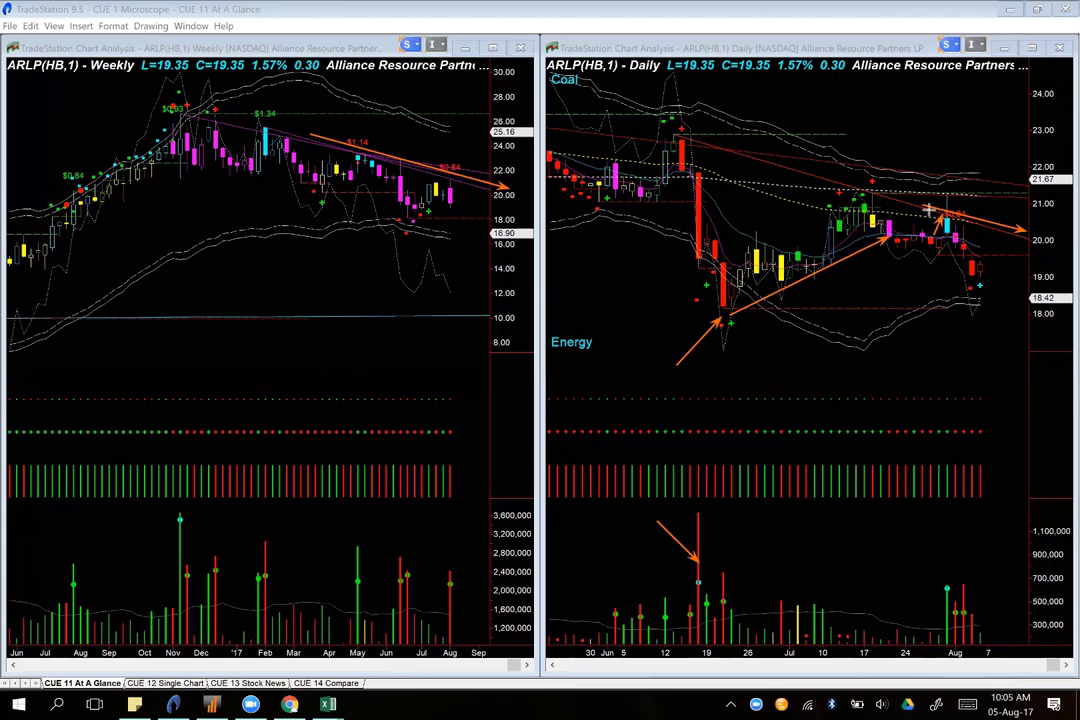
Step: Point arrows at ARLP's trendline test near August, its volume spike and the latest daily and weekly bars, and clear all arrows
mouse_move(880, 189)
left_mouse_down()
mouse_move(946, 213)
mouse_move(947, 194)
mouse_move(950, 205)
left_mouse_up()
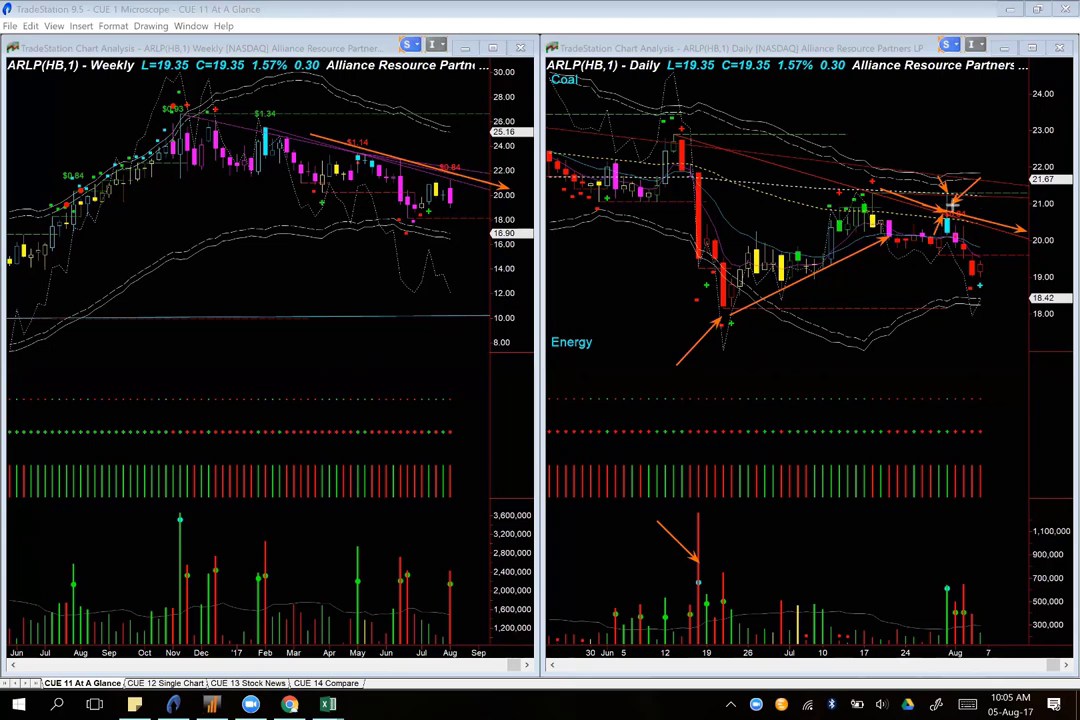
left_click_drag(918, 547, 945, 580)
left_click_drag(1027, 267, 992, 271)
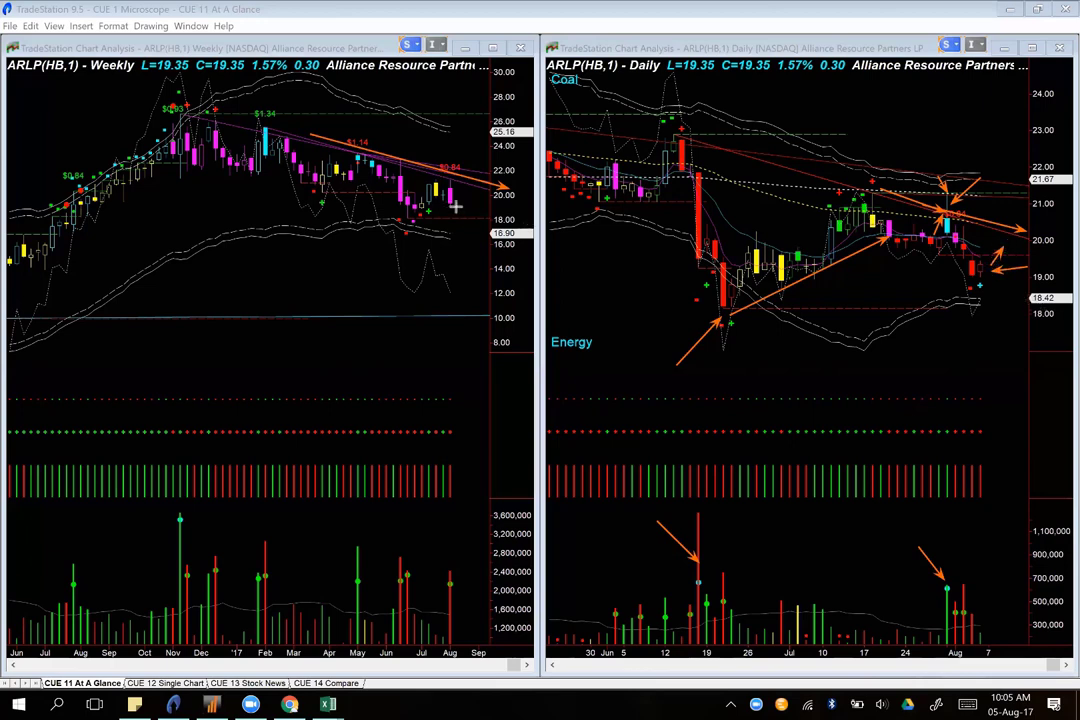
left_click_drag(456, 207, 478, 194)
left_click_drag(930, 338, 978, 295)
key("Escape")
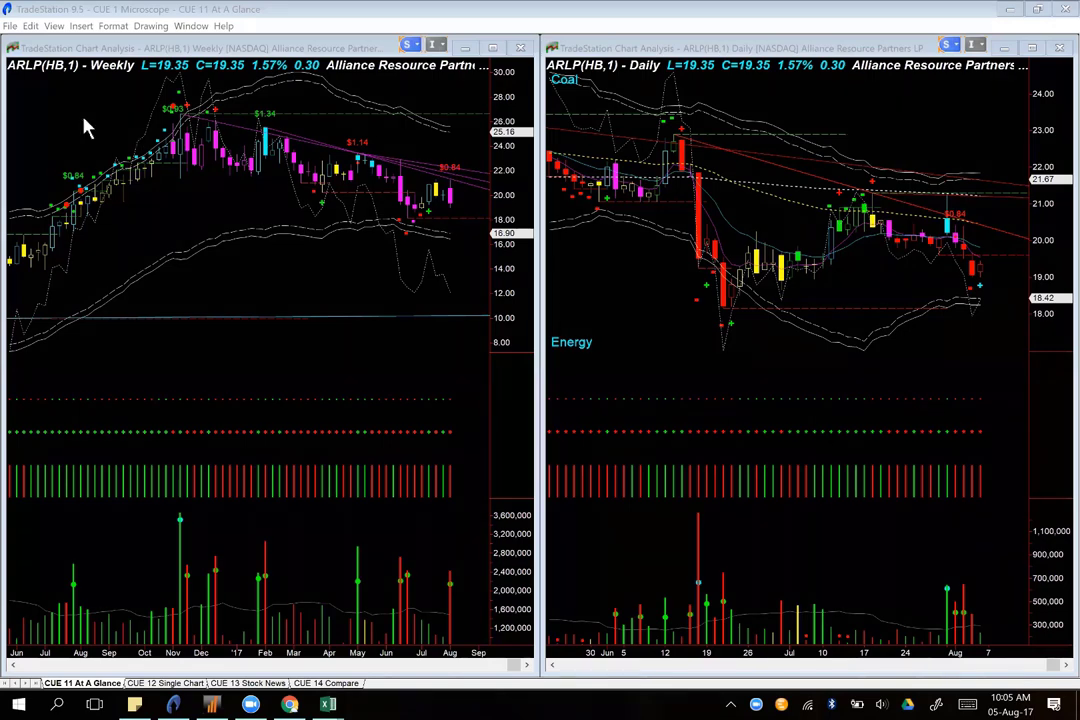
Step: Load NRP in the charts and draw arrows along its weekly decline and support and its daily upper and lower trendlines
type("nrp")
key("Return")
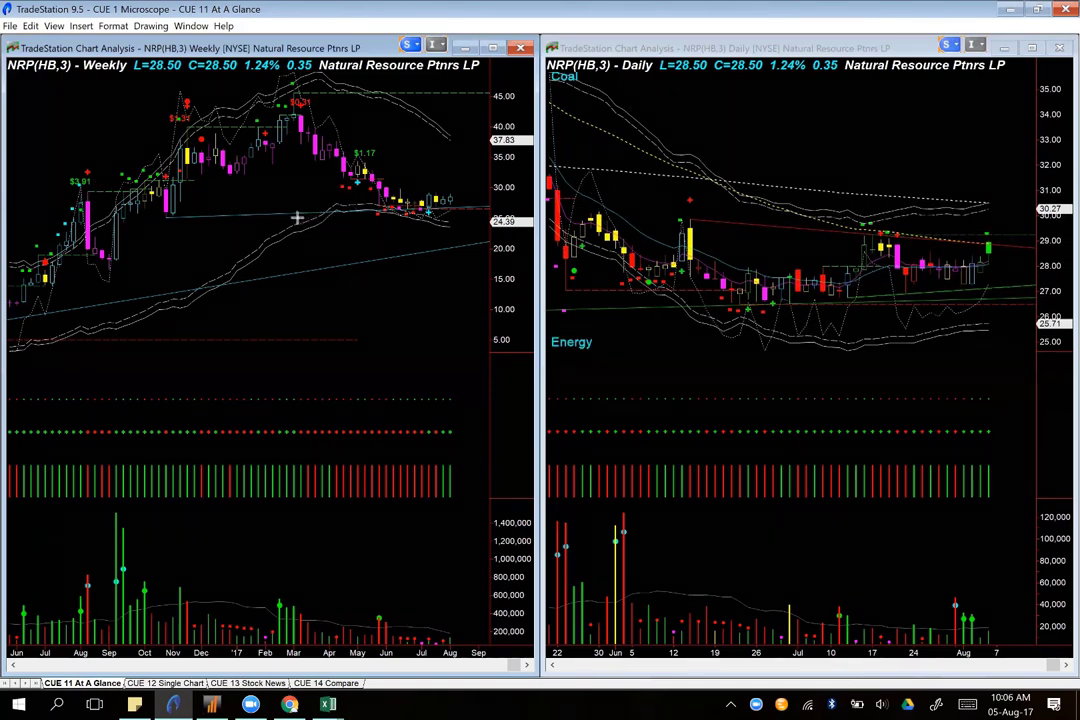
left_click_drag(297, 218, 477, 212)
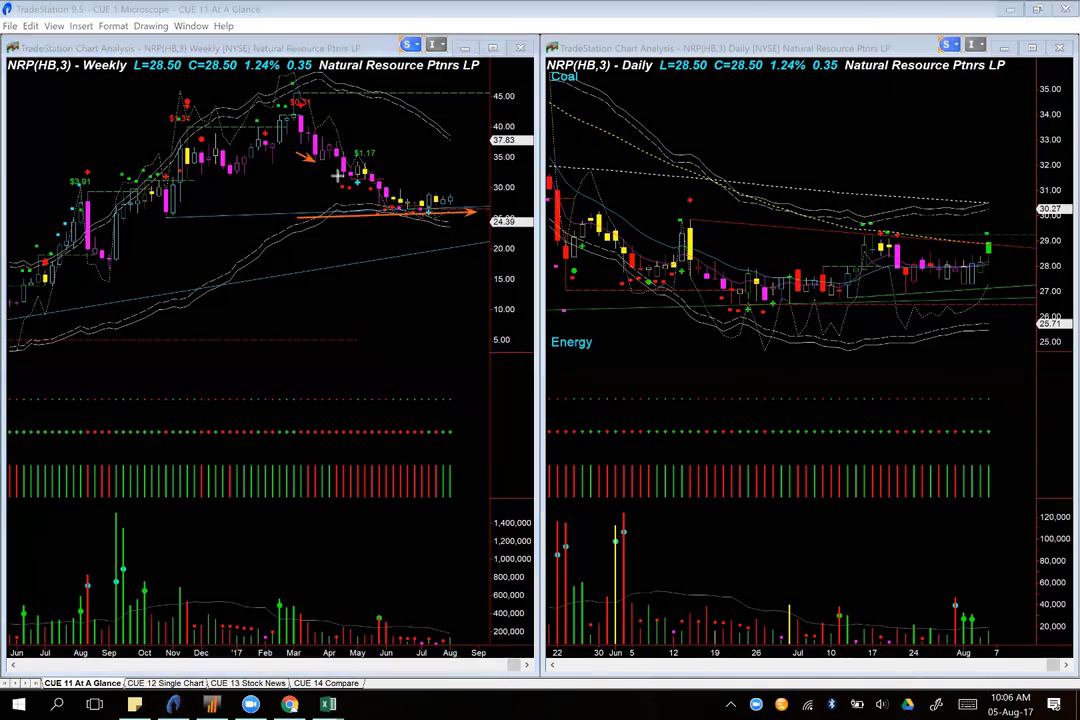
mouse_move(297, 151)
left_mouse_down()
mouse_move(382, 207)
mouse_move(464, 211)
mouse_move(474, 190)
left_mouse_up()
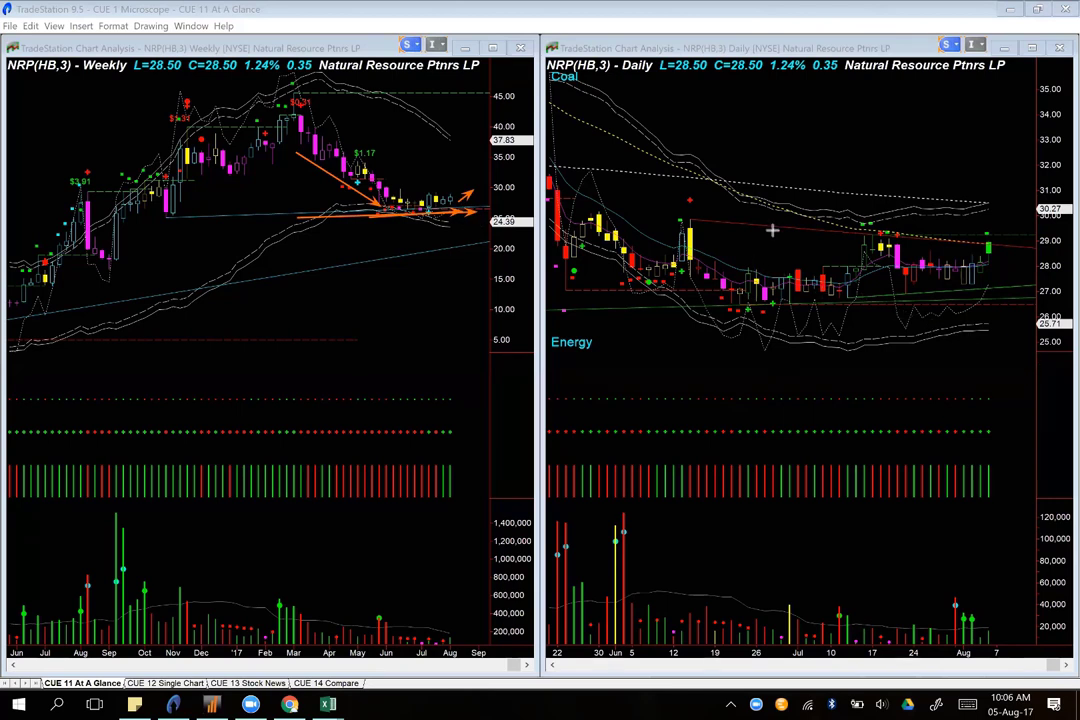
left_click_drag(762, 221, 1024, 242)
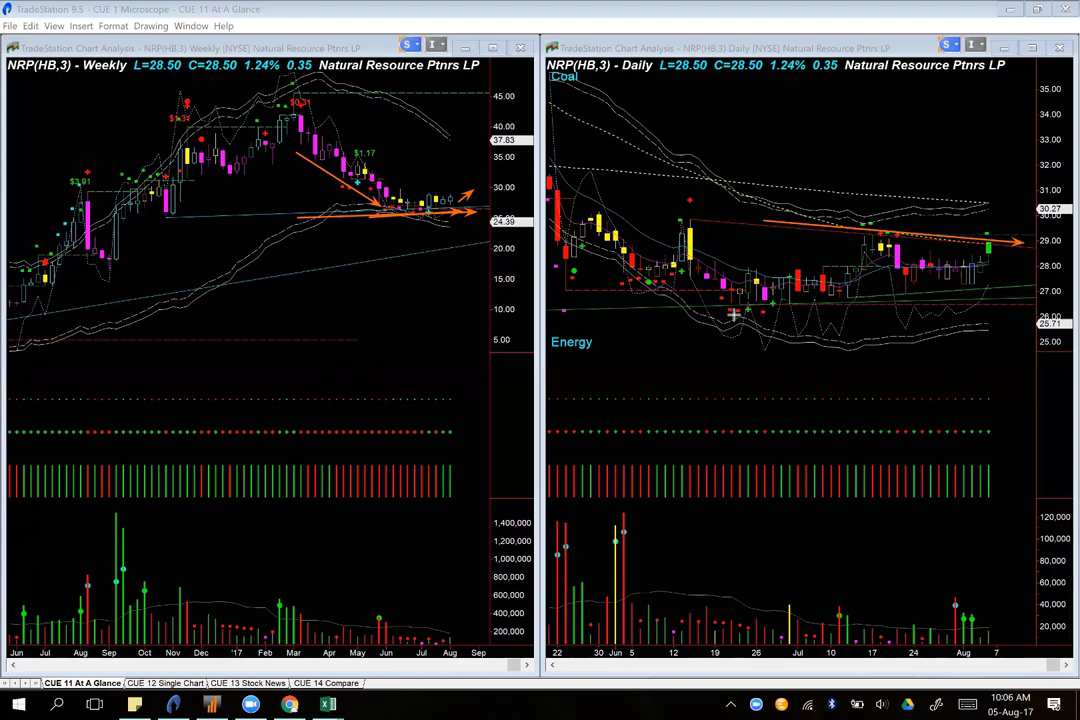
mouse_move(734, 314)
left_mouse_down()
mouse_move(1020, 307)
mouse_move(990, 247)
left_mouse_up()
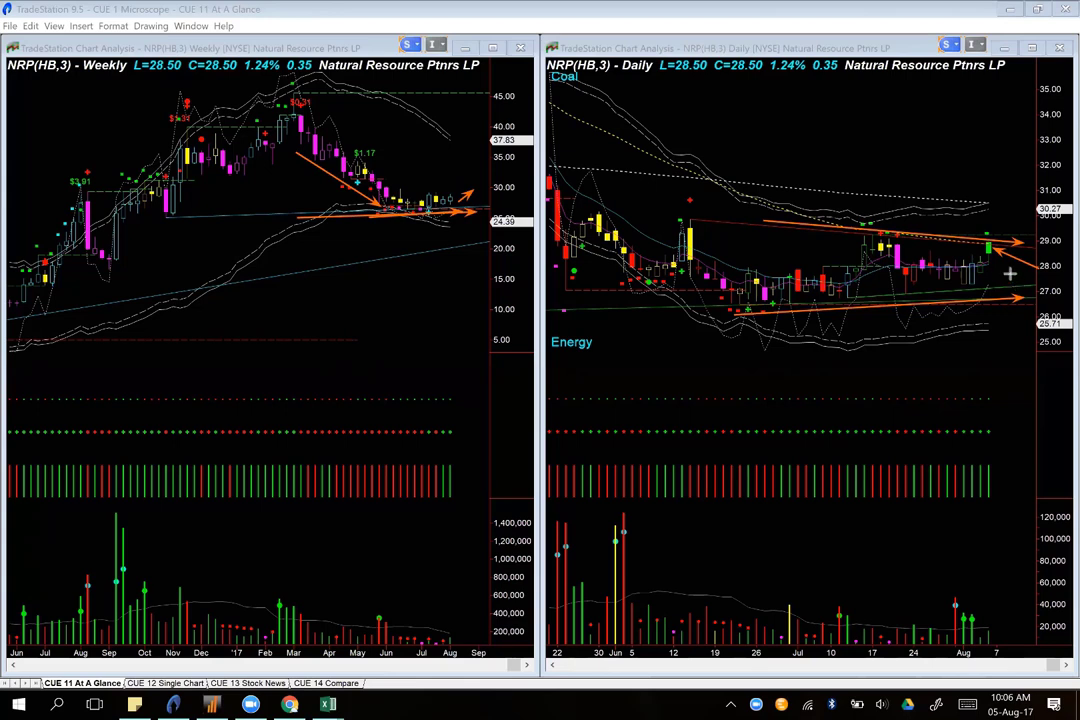
Step: Point out NRP's latest daily bar, its percentage change, and the possible upward moves on both charts with arrows, and clear them
left_click_drag(989, 277, 1005, 263)
left_click_drag(772, 107, 780, 79)
left_click_drag(997, 255, 1016, 216)
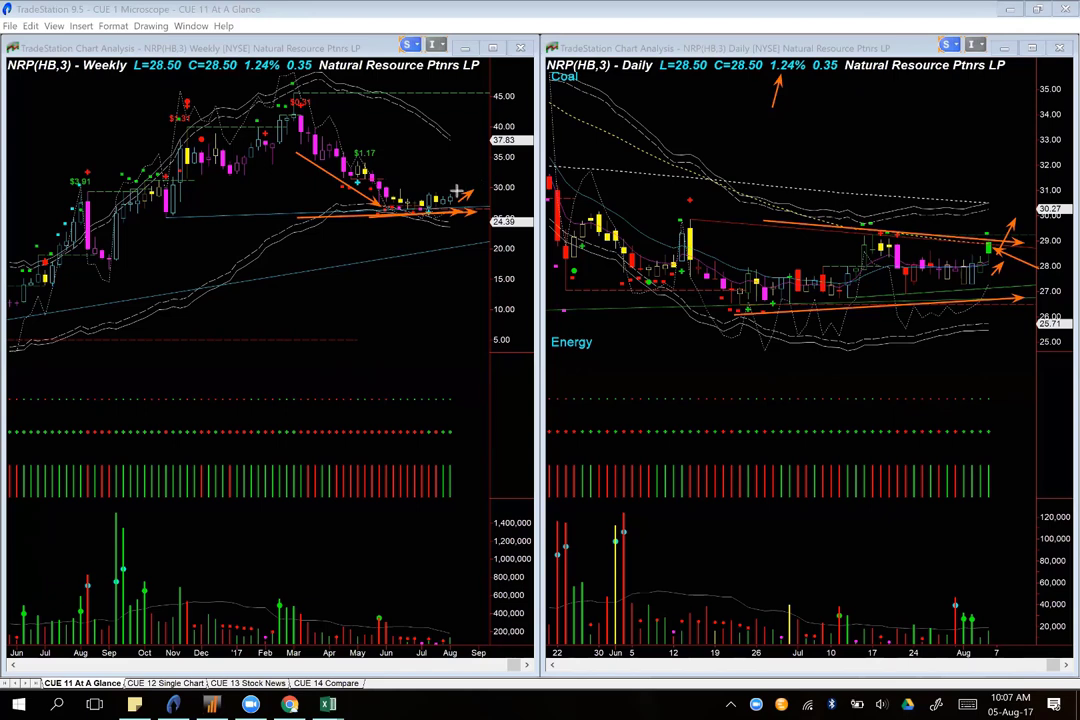
left_click_drag(457, 190, 484, 142)
key("Escape")
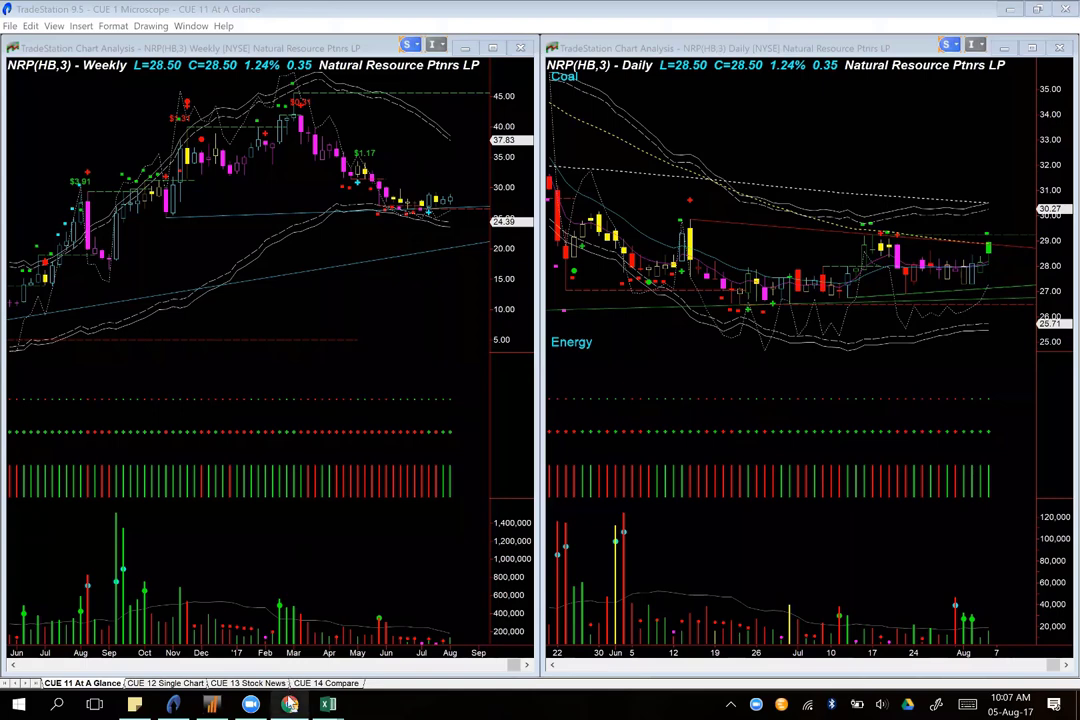
Step: Switch to Chrome and show the 5 Days Worst Performing Industries chart
mouse_move(289, 705)
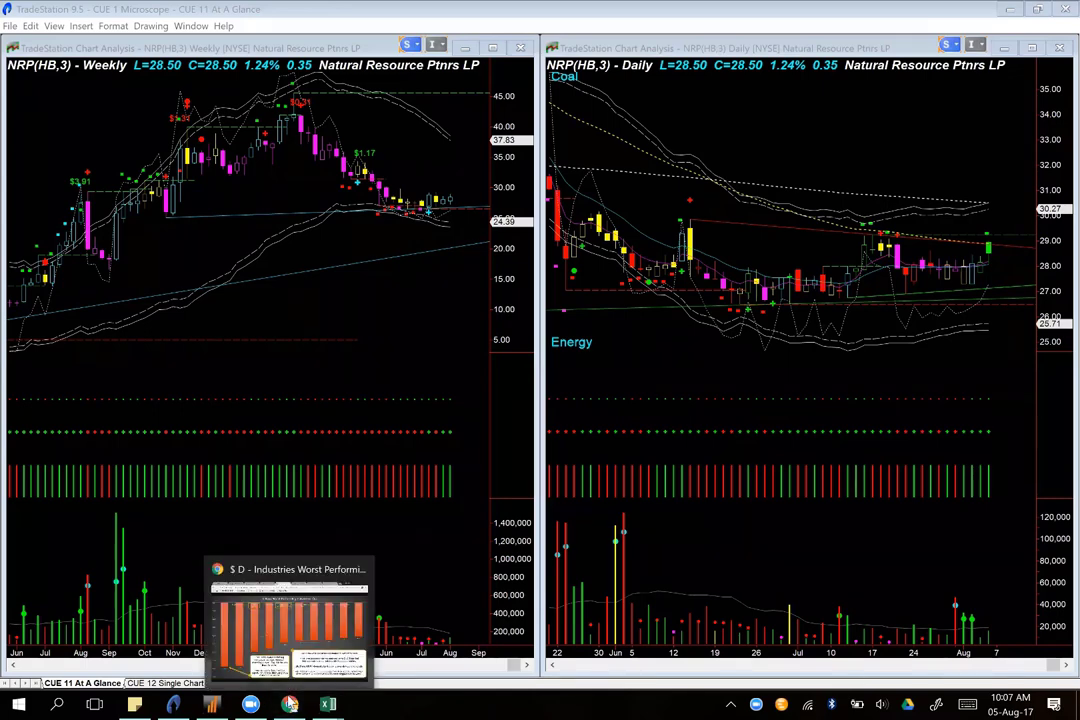
left_click(258, 600)
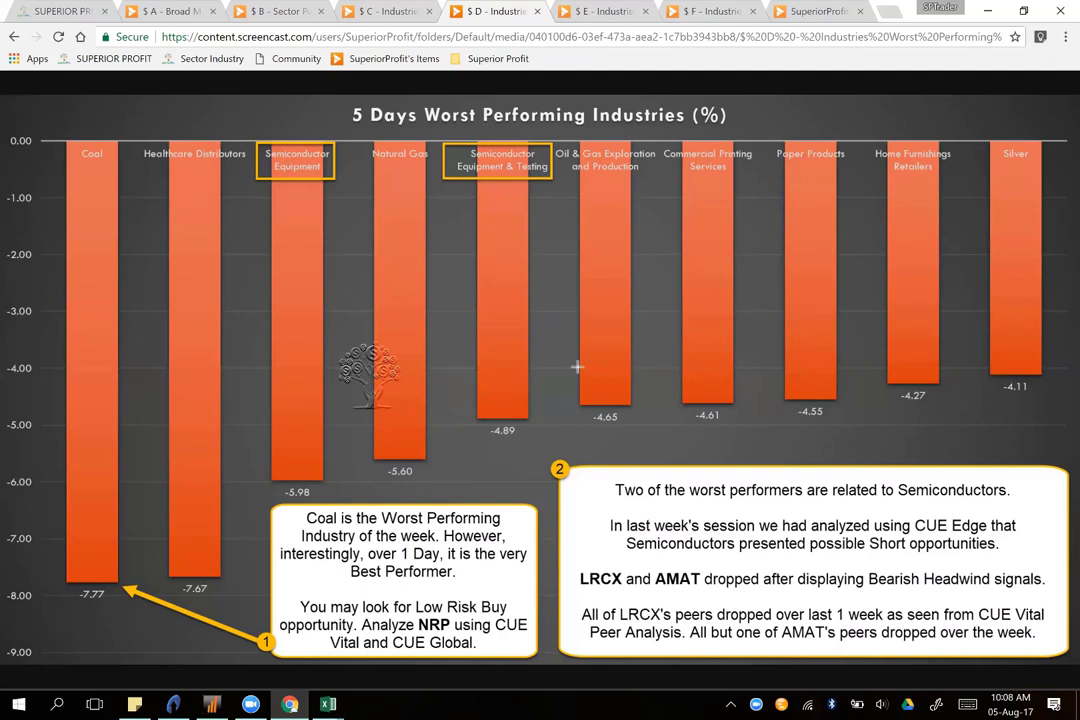
Step: Point arrows at the Semiconductor Equipment and Semiconductor Equipment & Testing labels on the 5 Days Worst Performing Industries chart
left_click_drag(259, 186, 304, 176)
left_click_drag(447, 199, 478, 184)
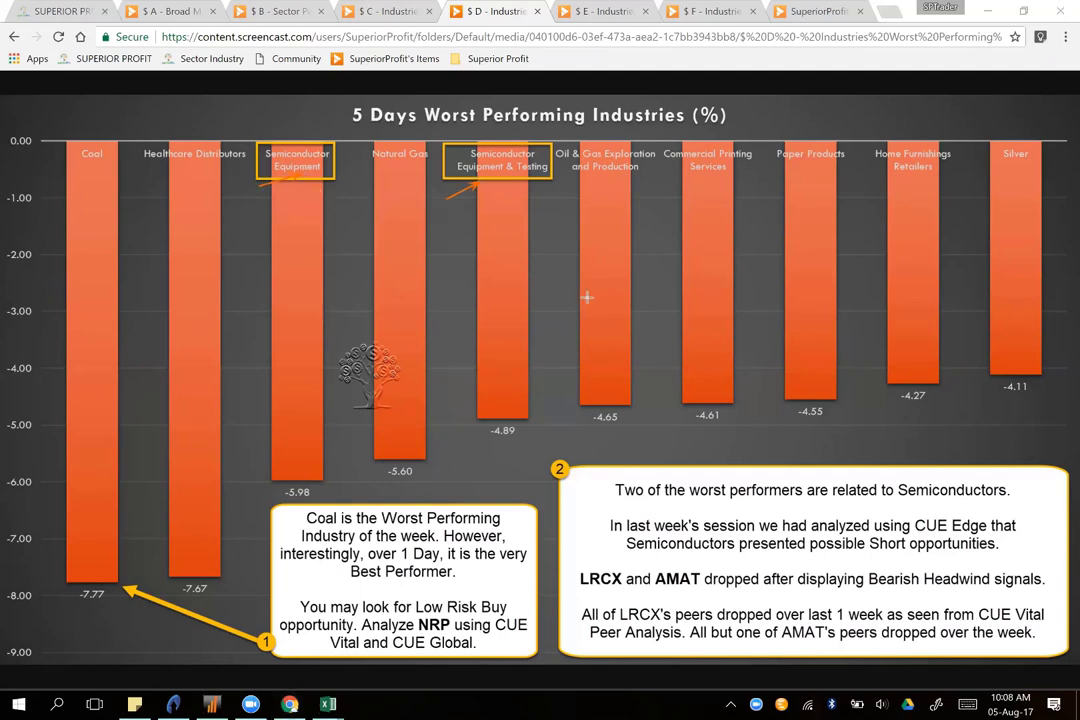
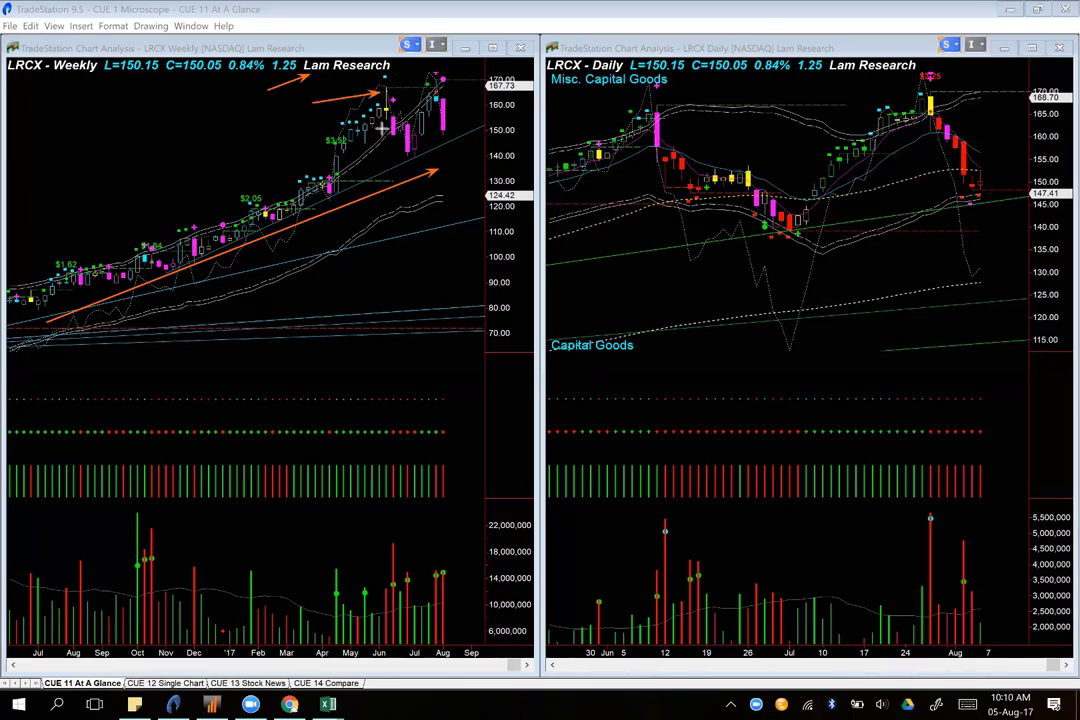
Step: Draw arrows along LRCX's weekly June–July swings and latest drop, and along the daily June-high resistance and July rise
mouse_move(380, 125)
left_mouse_down()
mouse_move(394, 158)
mouse_move(444, 76)
mouse_move(430, 86)
left_mouse_up()
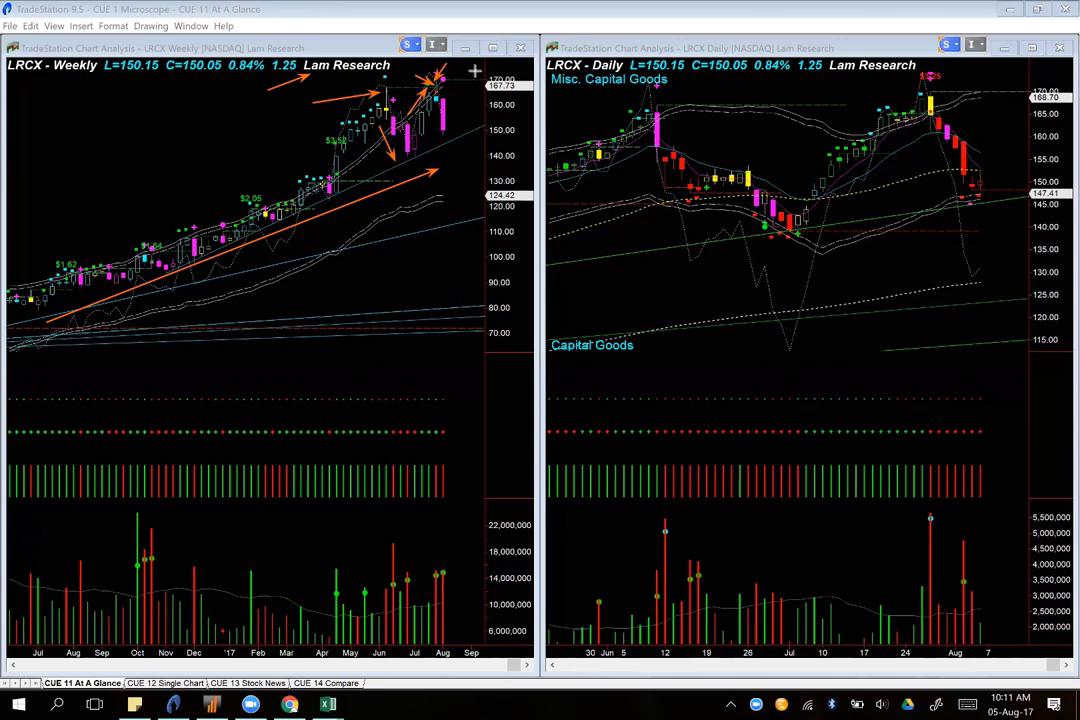
left_click_drag(475, 71, 456, 132)
left_click_drag(666, 105, 958, 103)
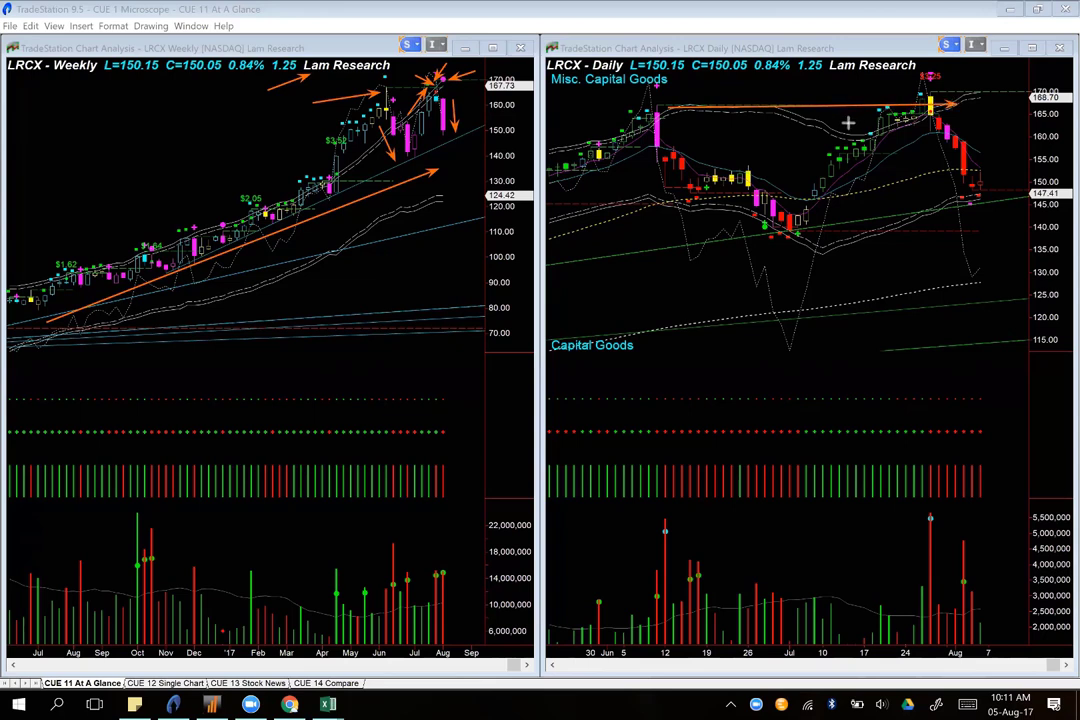
left_click_drag(848, 123, 956, 119)
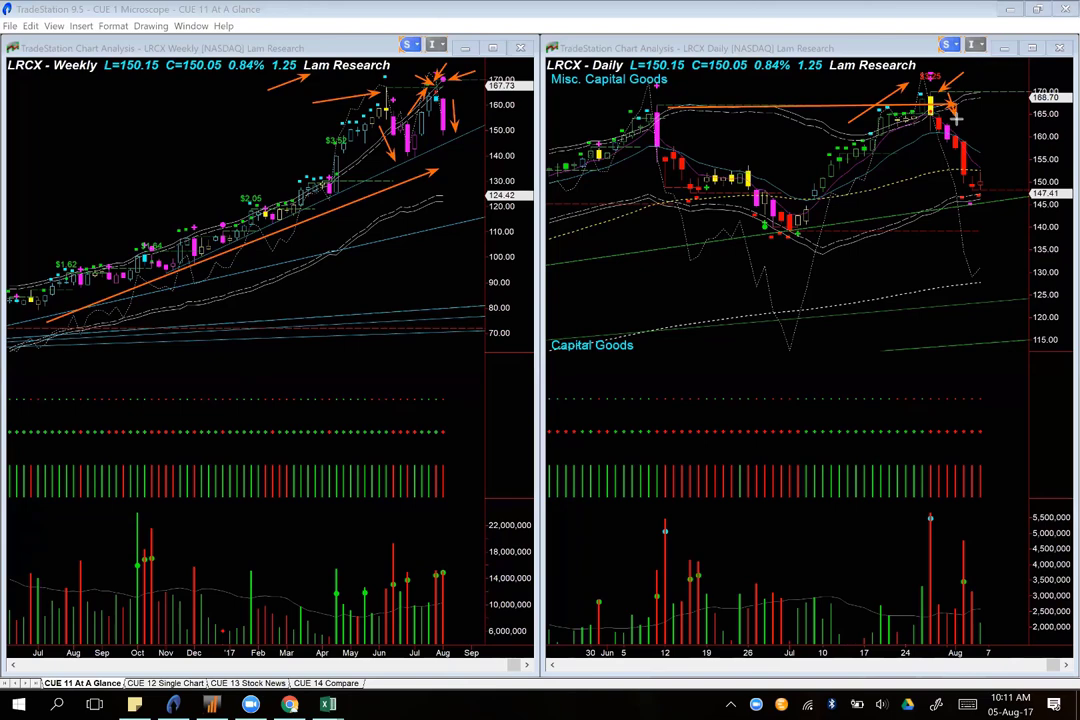
Step: Point arrows at LRCX's late-July daily reversal bars, volume spike and following decline, and clear all arrows
left_click_drag(998, 80, 939, 95)
left_click_drag(964, 69, 942, 75)
left_click_drag(880, 527, 924, 550)
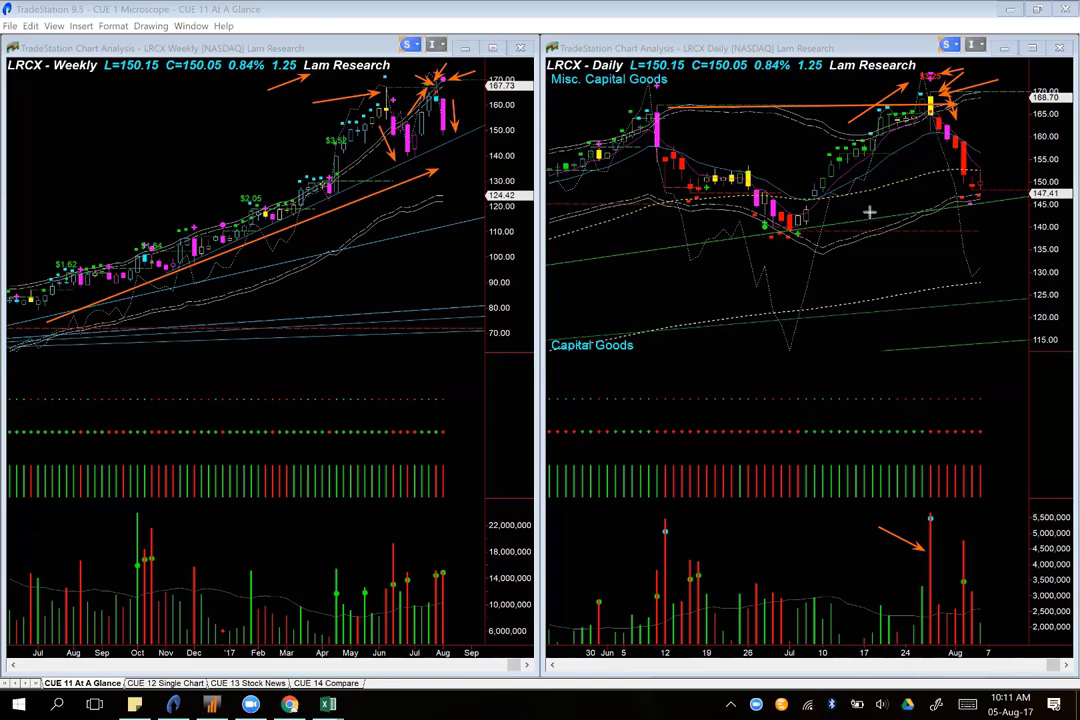
left_click_drag(869, 209, 927, 136)
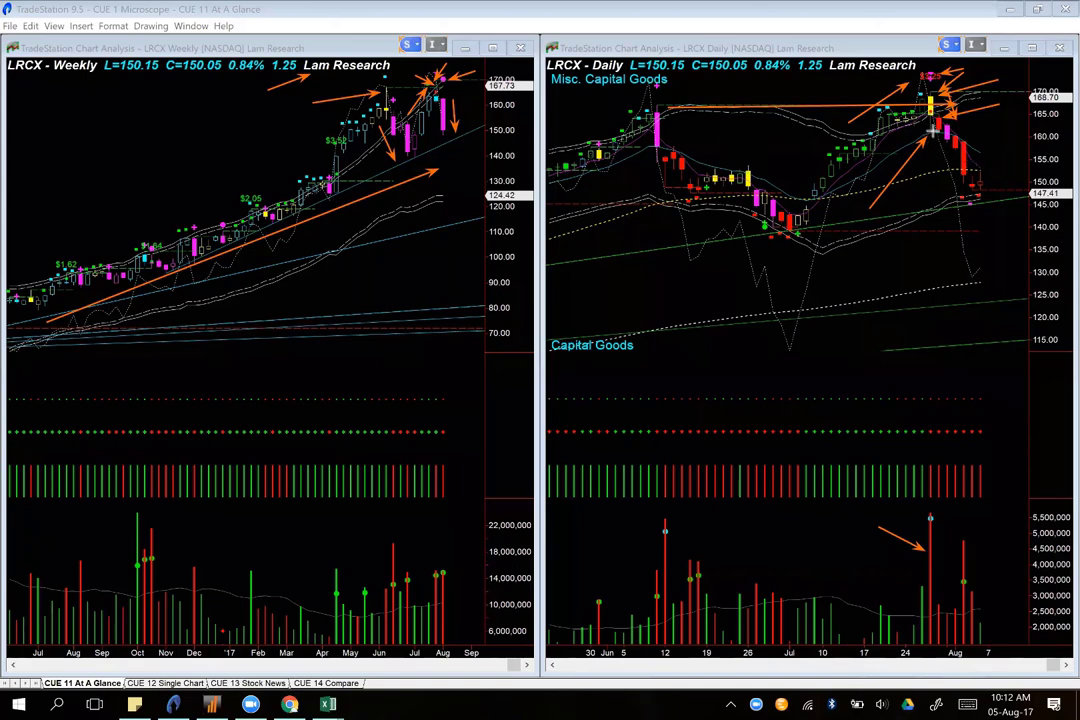
left_click_drag(932, 131, 964, 196)
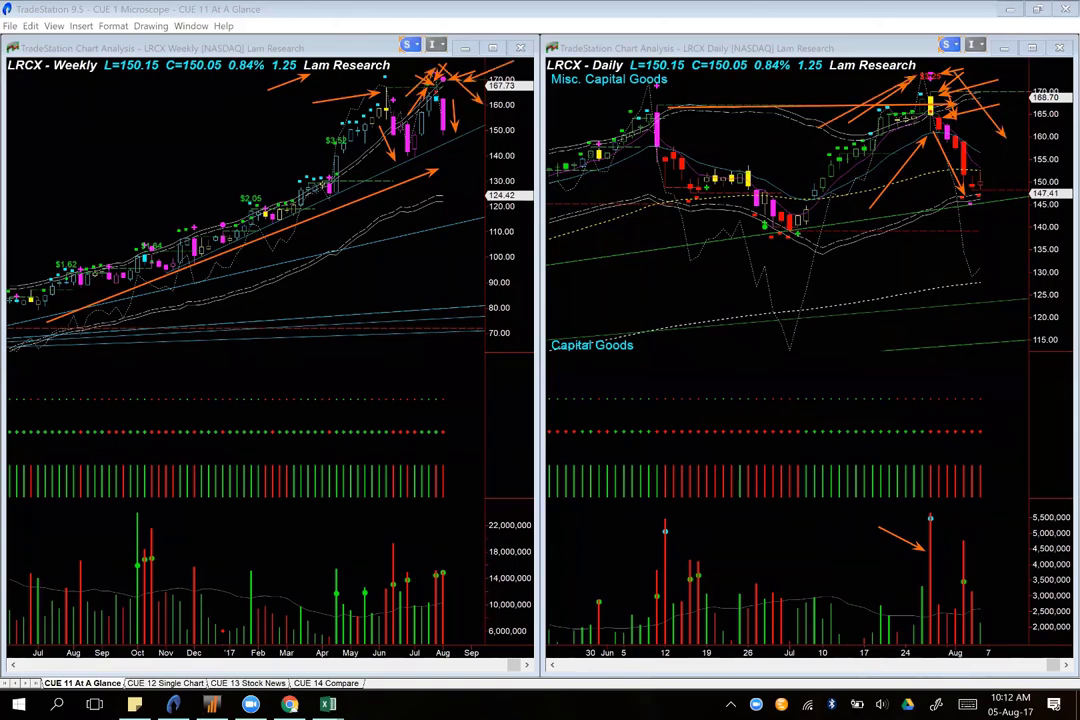
key("Escape")
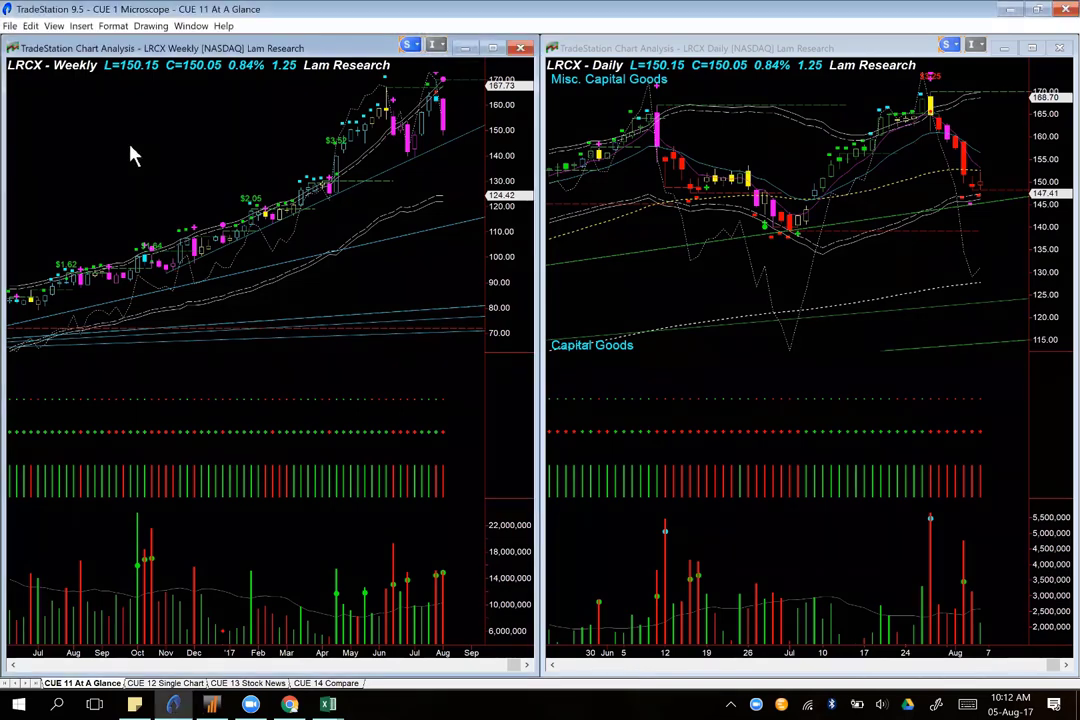
Step: Load AMAT in the charts and draw arrows along its weekly uptrend, swing highs and latest drop, and at the daily June high
type("amat")
key("Return")
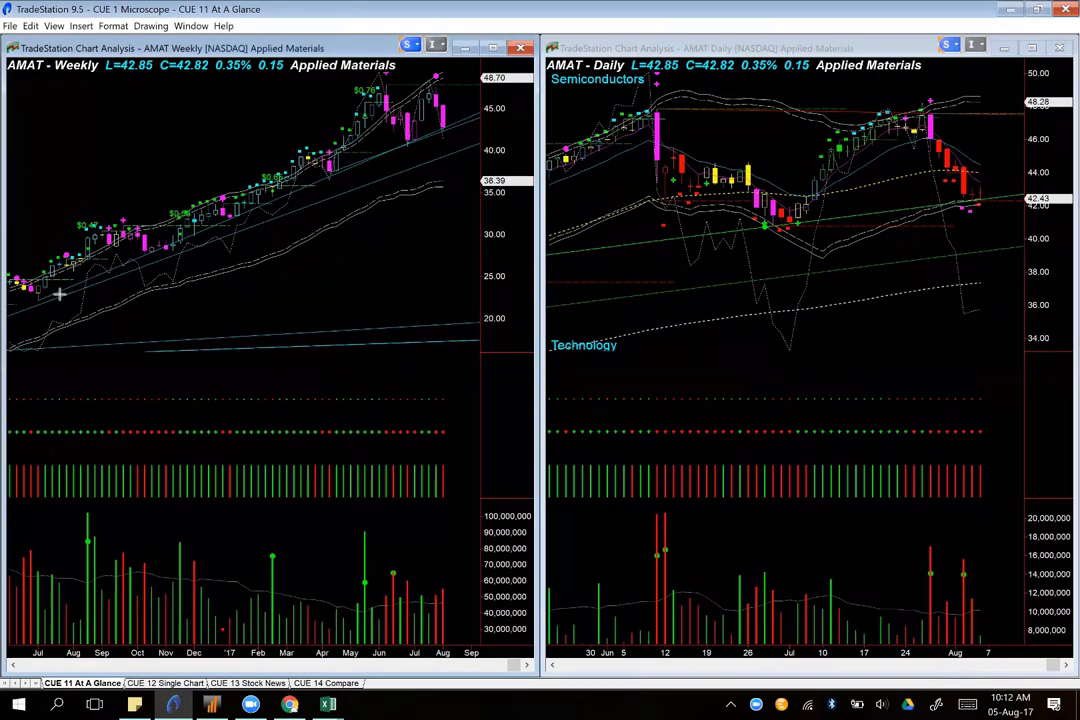
left_click_drag(55, 297, 365, 175)
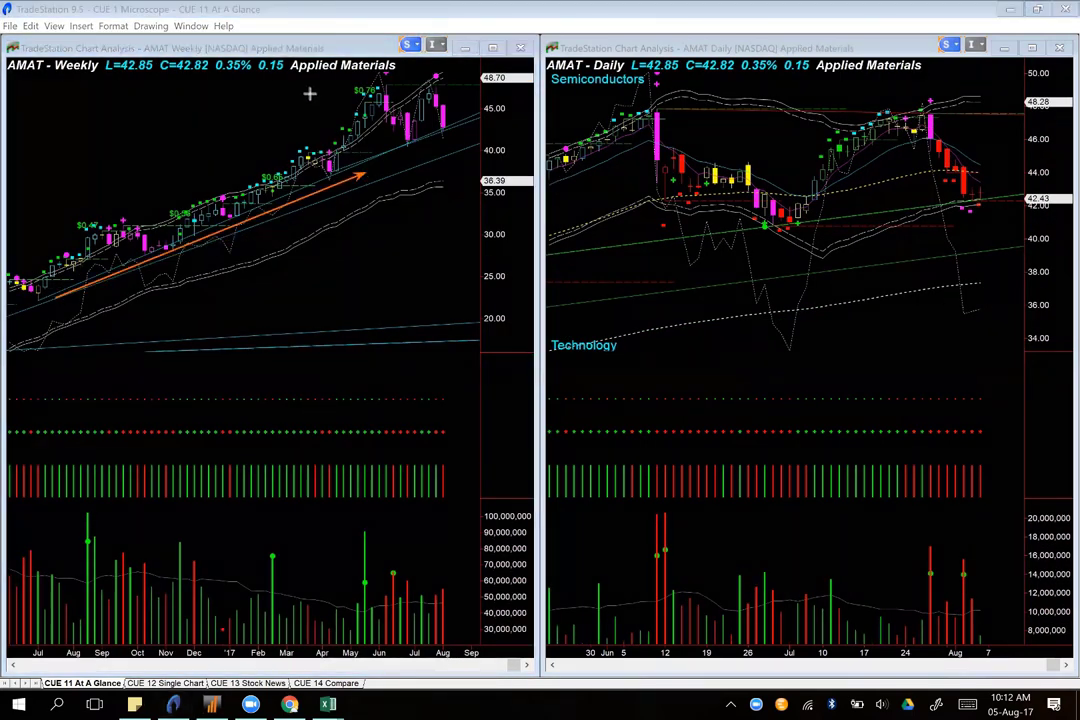
mouse_move(310, 93)
left_mouse_down()
mouse_move(384, 87)
mouse_move(405, 144)
mouse_move(424, 76)
mouse_move(442, 74)
left_mouse_up()
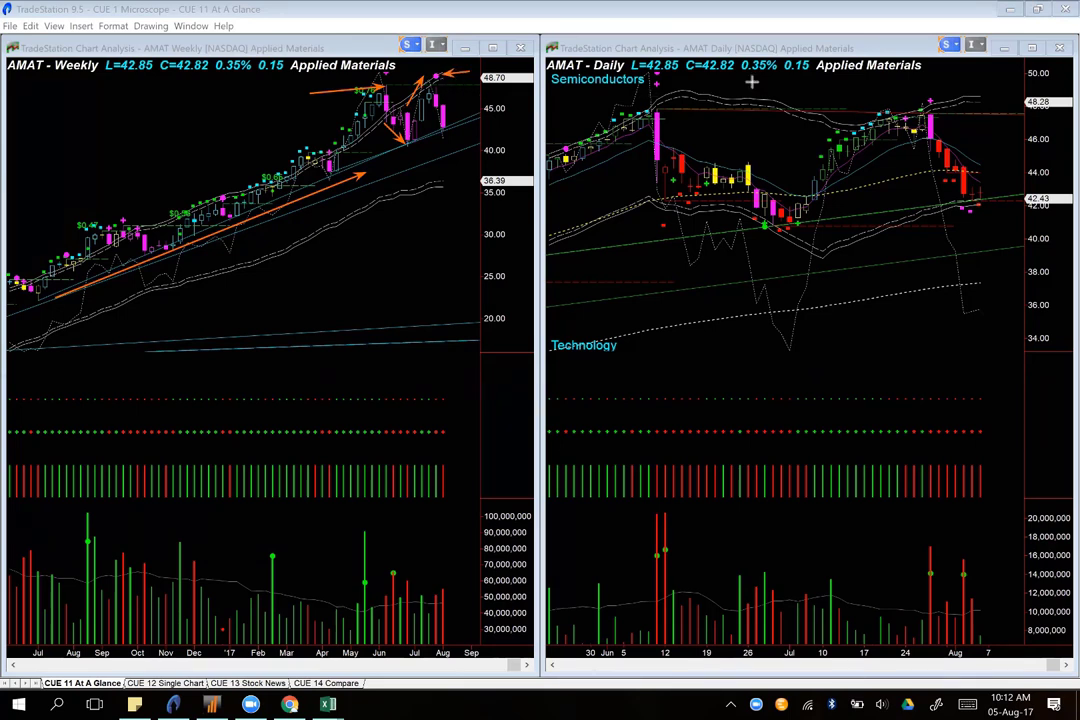
left_click_drag(757, 80, 665, 77)
left_click_drag(447, 91, 461, 125)
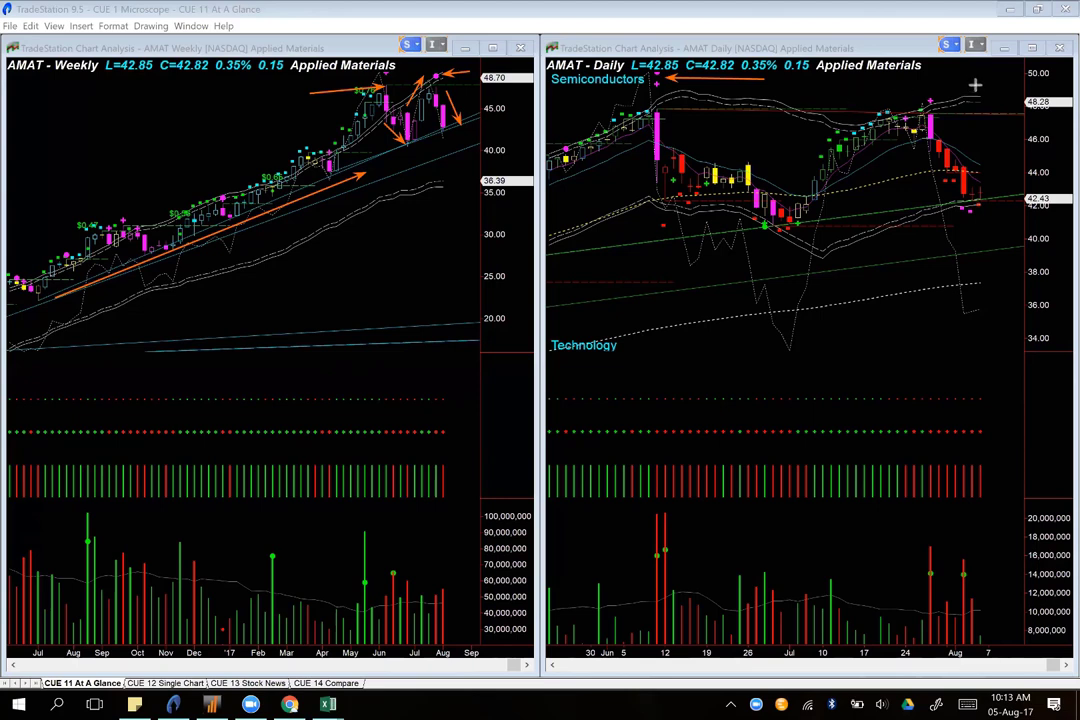
Step: Draw arrows at AMAT's daily July rise, late-July reversal bar, matching volume spike and the decline into August
left_click_drag(975, 85, 935, 113)
left_click_drag(827, 128, 960, 124)
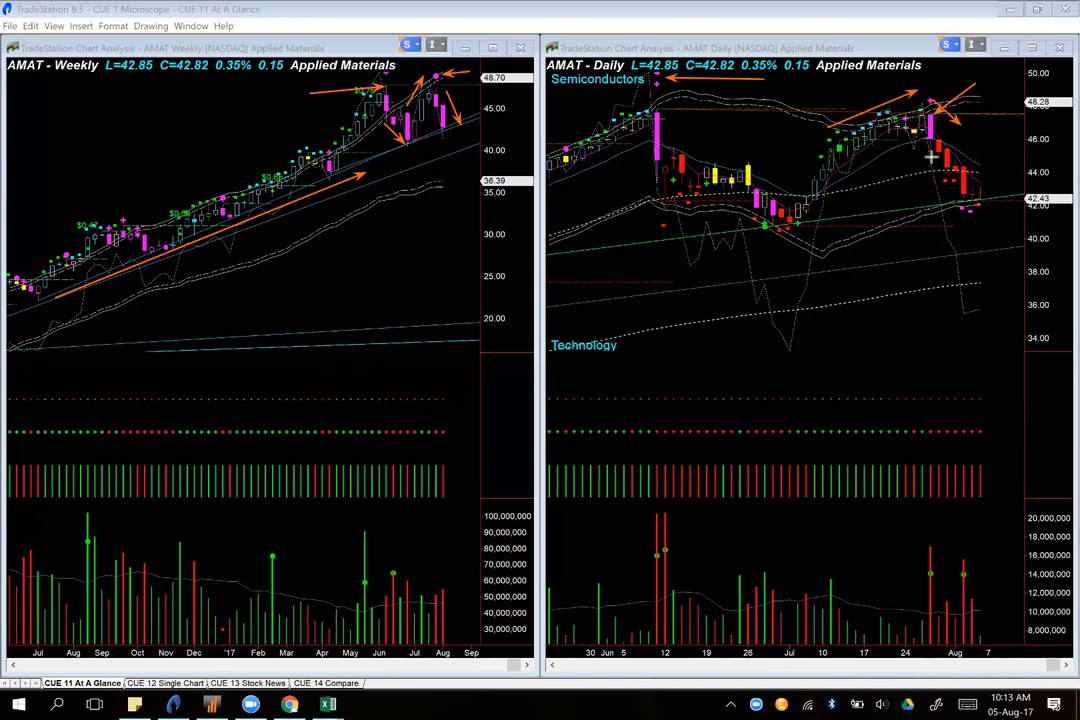
left_click_drag(931, 155, 931, 548)
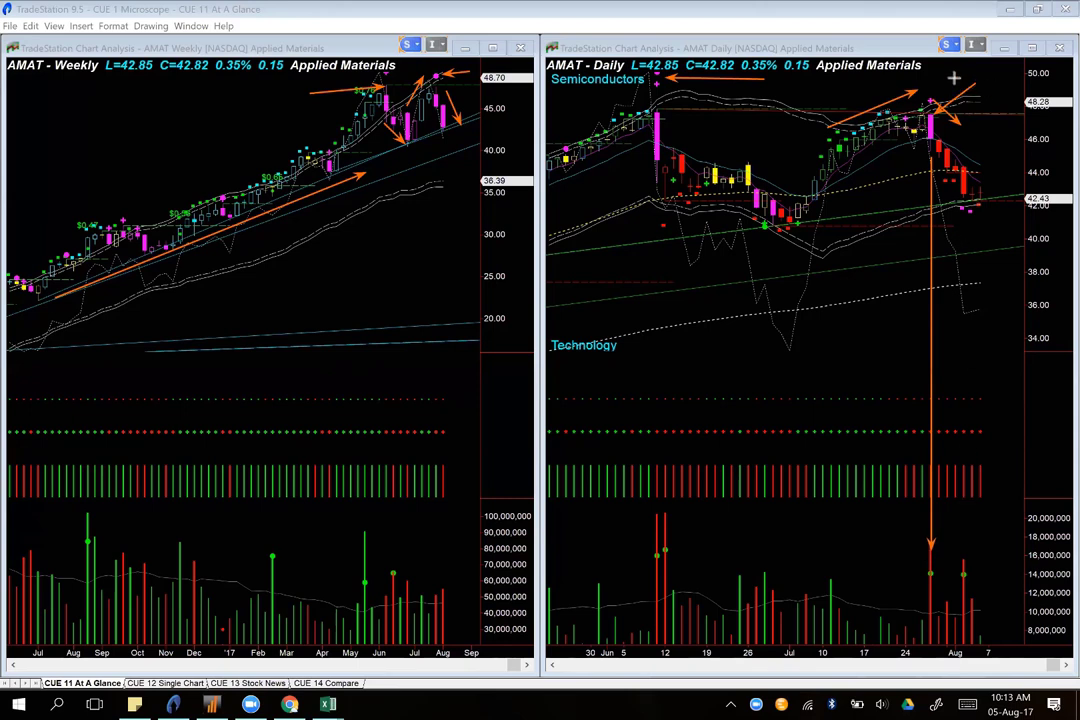
left_click_drag(956, 77, 934, 110)
left_click_drag(942, 123, 1005, 198)
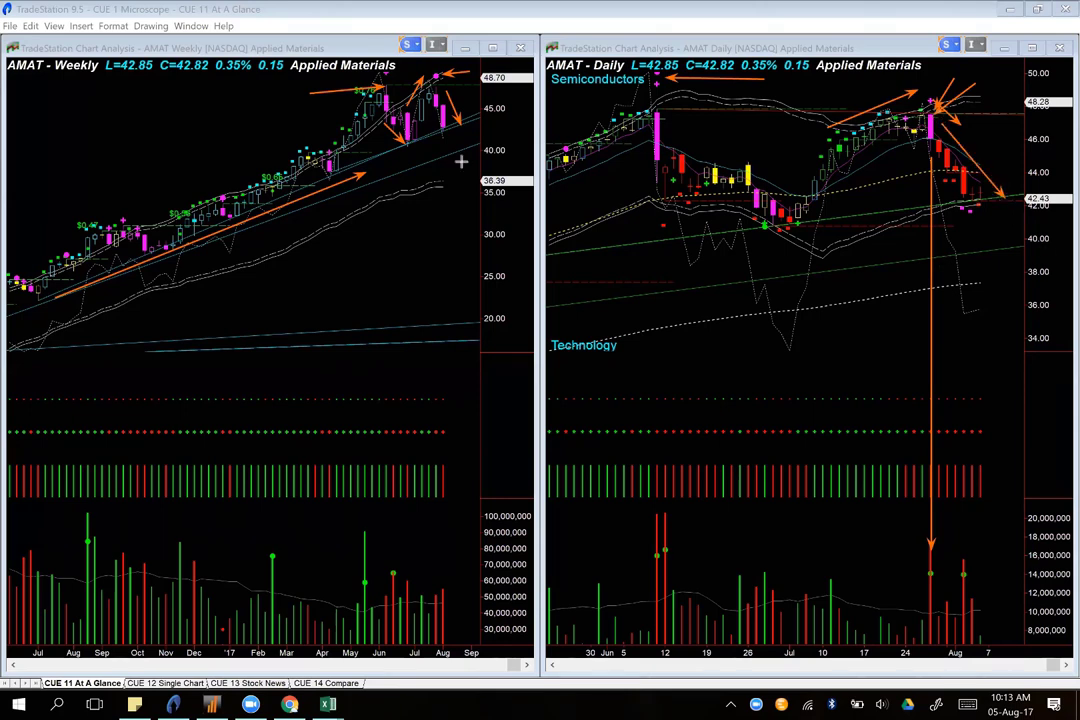
Step: Draw arrows along AMAT's weekly and daily trendline supports and at the late-July daily signal, and clear all arrows
left_click_drag(396, 157, 482, 120)
left_click_drag(931, 212, 1008, 200)
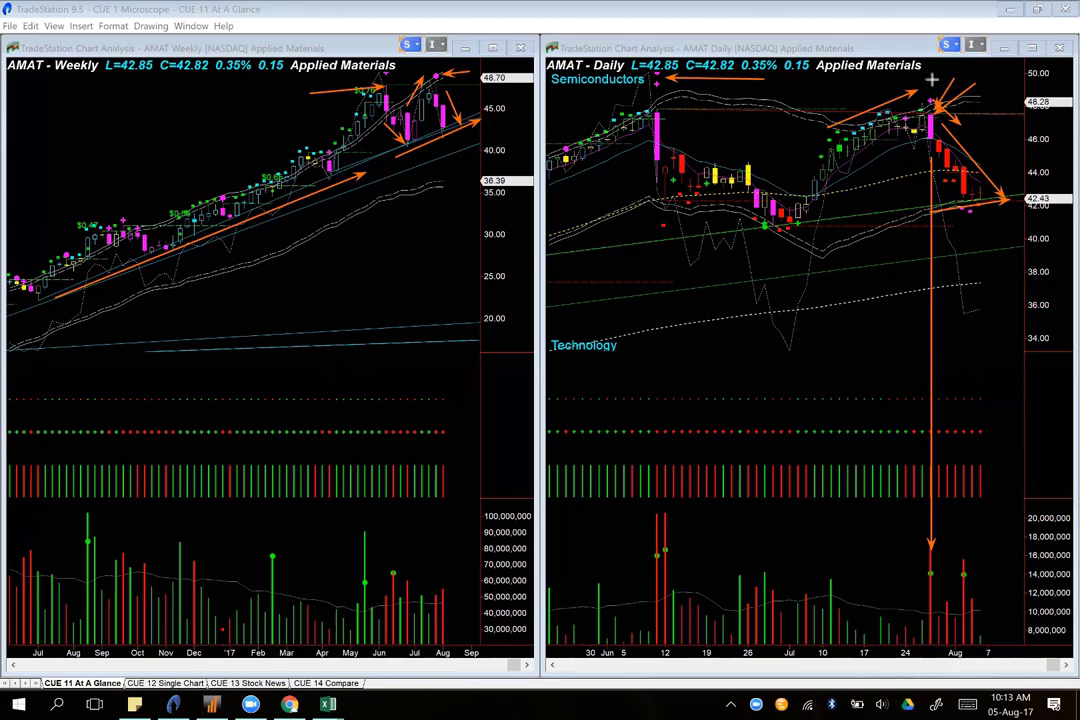
left_click_drag(932, 76, 931, 98)
key("Escape")
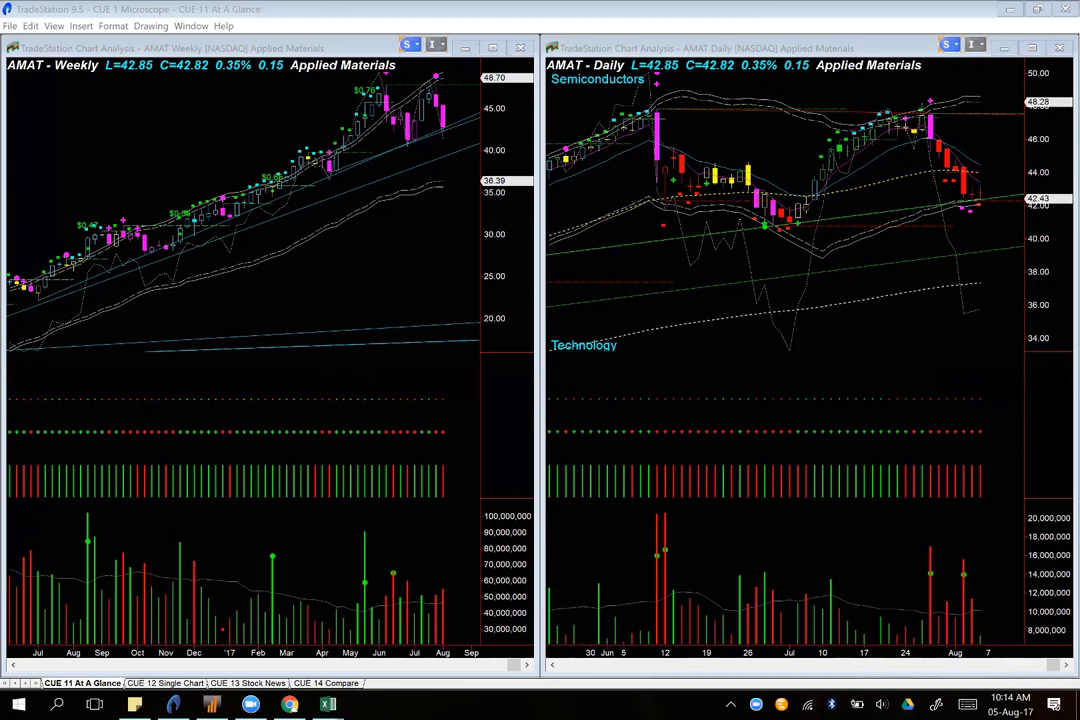
Step: Switch to the CUE Vital workbook in Excel and set the analyzed ticker to lrcx.o
left_click(328, 704)
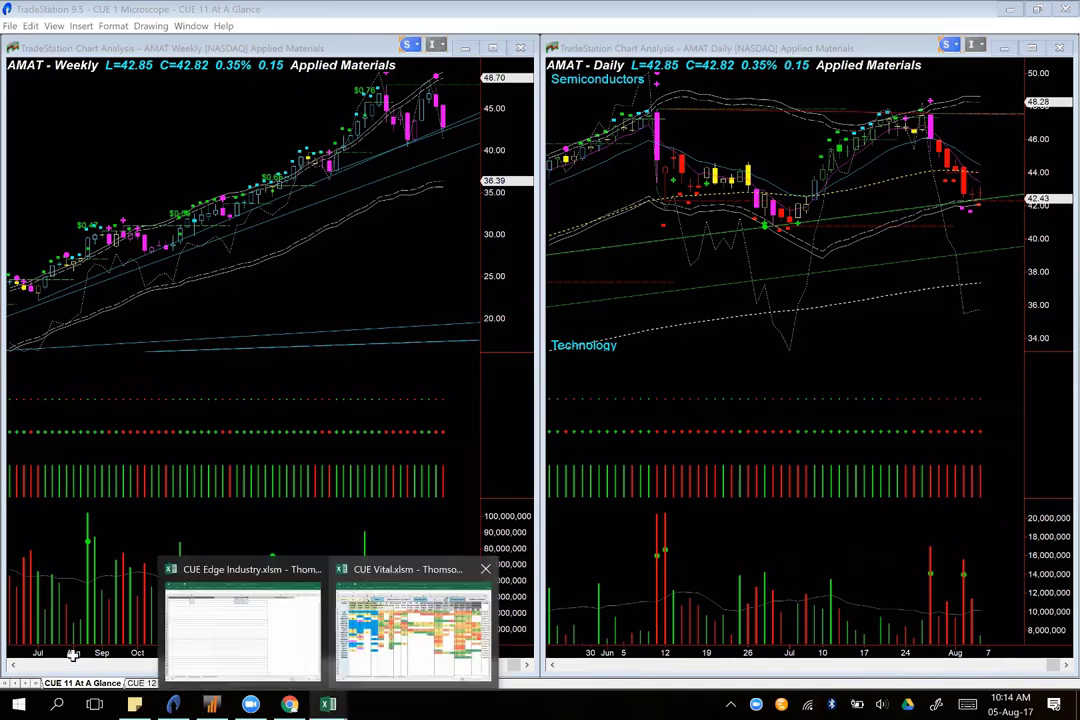
left_click(414, 630)
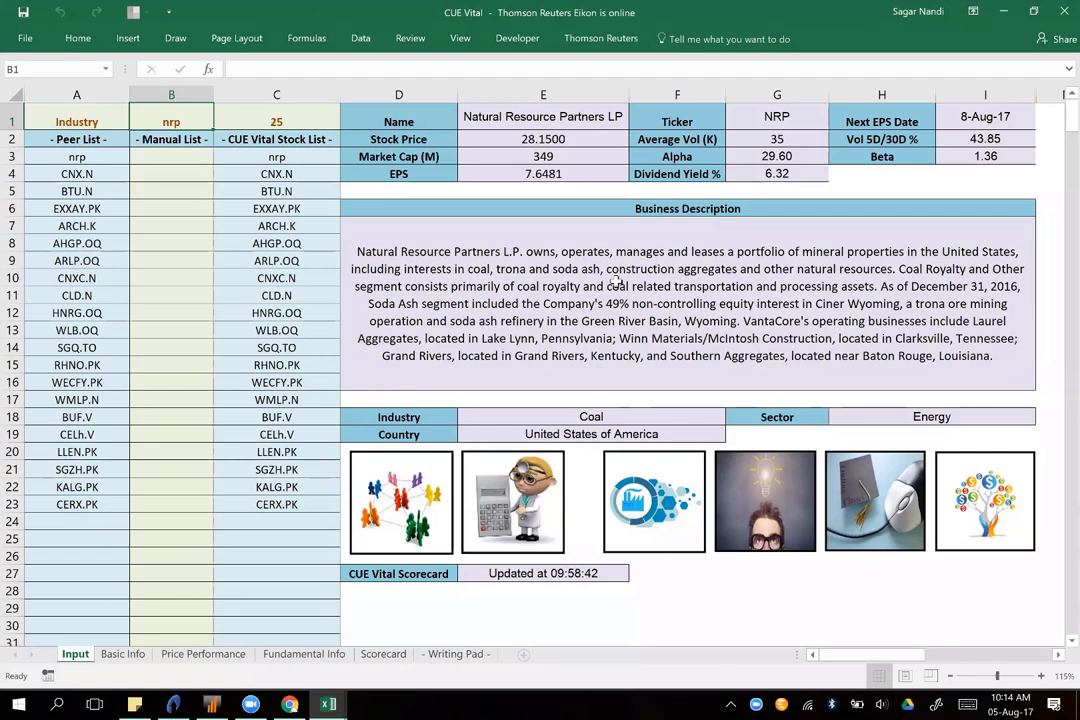
type("lrcx.o")
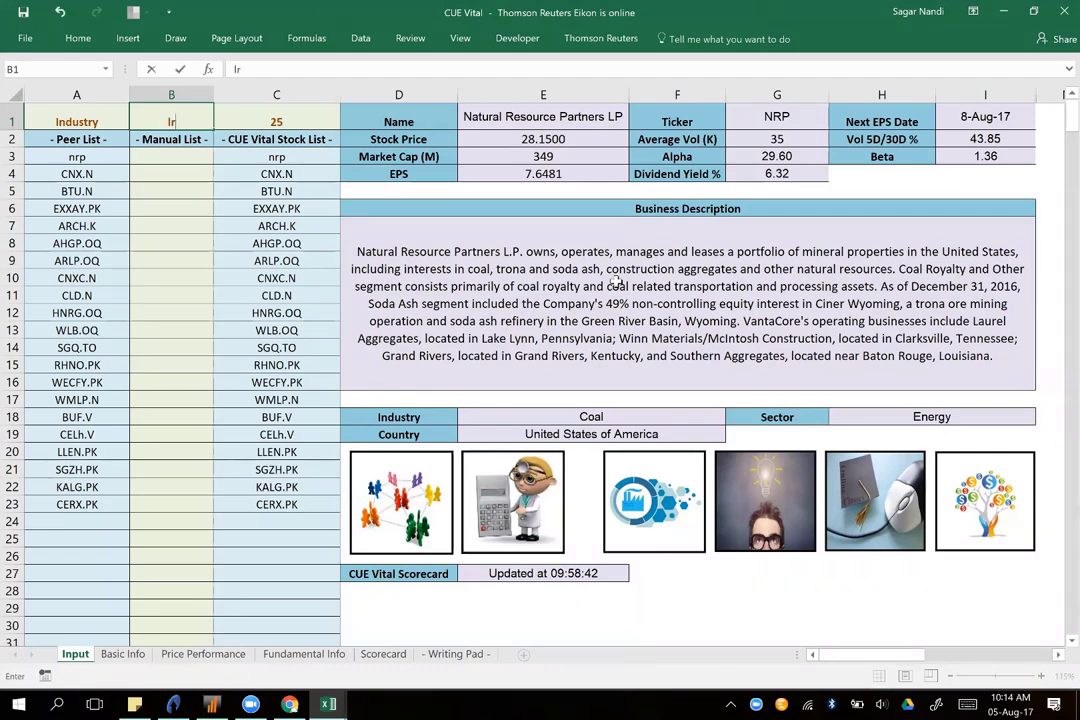
key("Return")
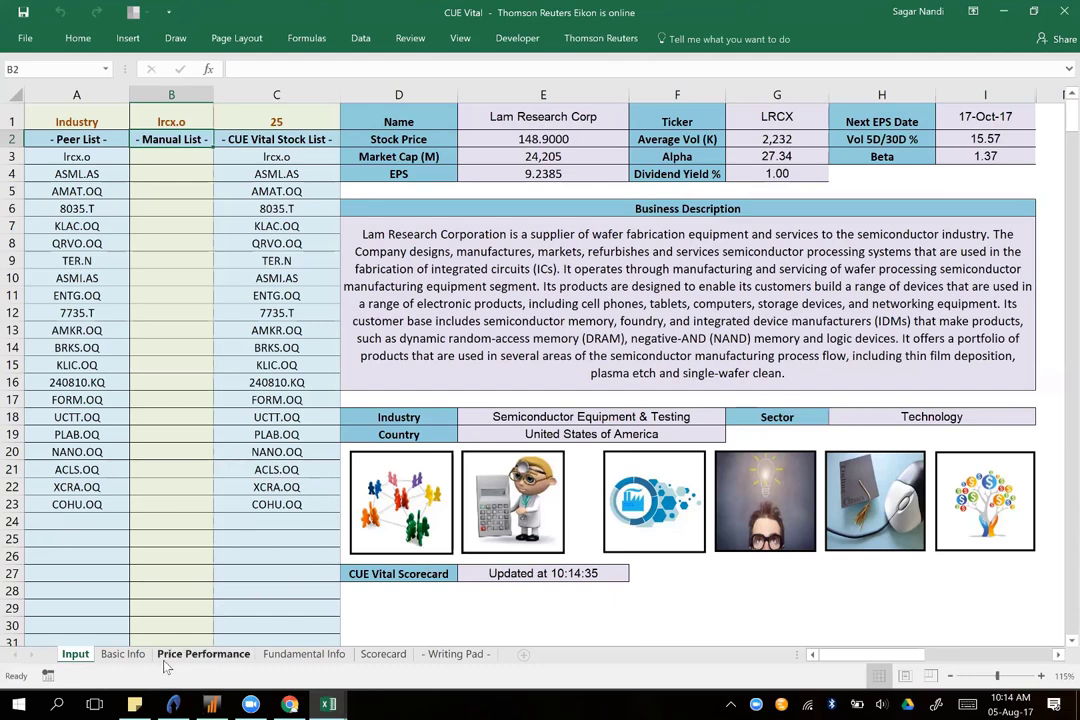
Step: Show the price performance of LRCX and its peers and highlight their 5 Day % change values
left_click(205, 656)
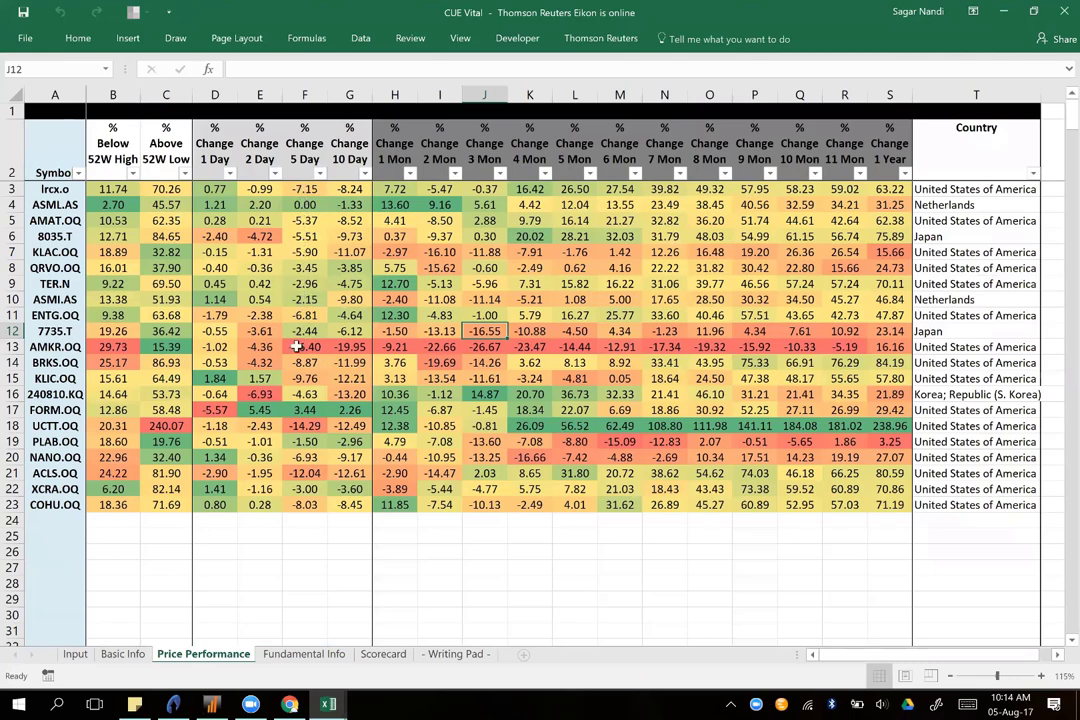
left_click_drag(304, 189, 298, 510)
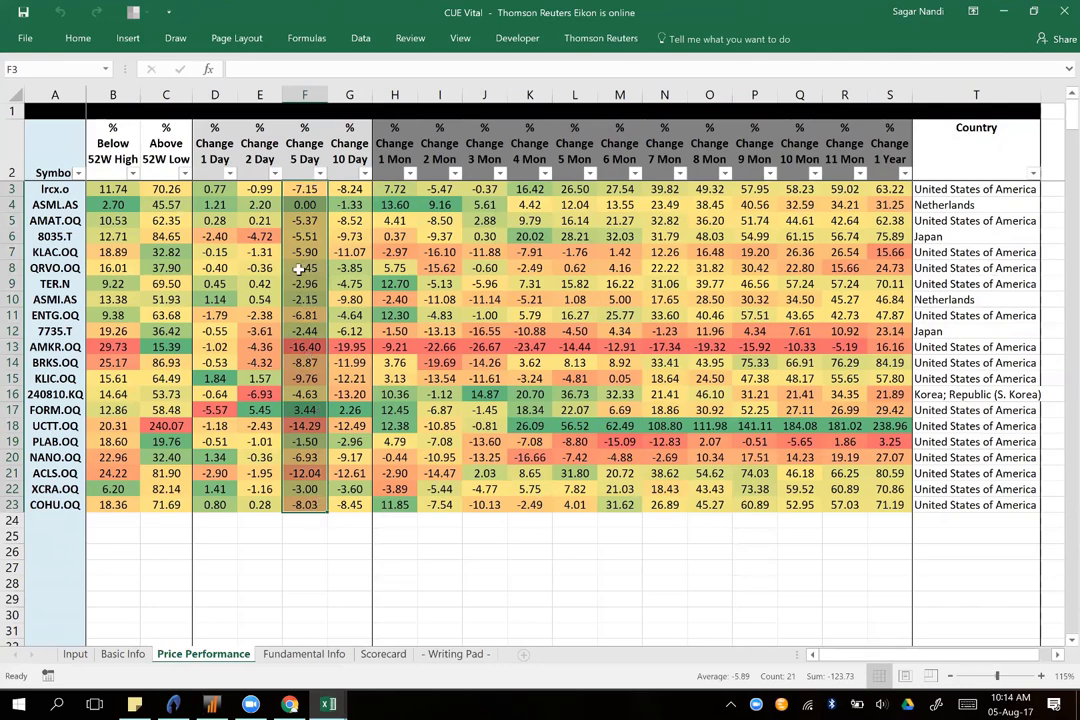
left_click(304, 190)
left_click_drag(304, 222, 305, 538)
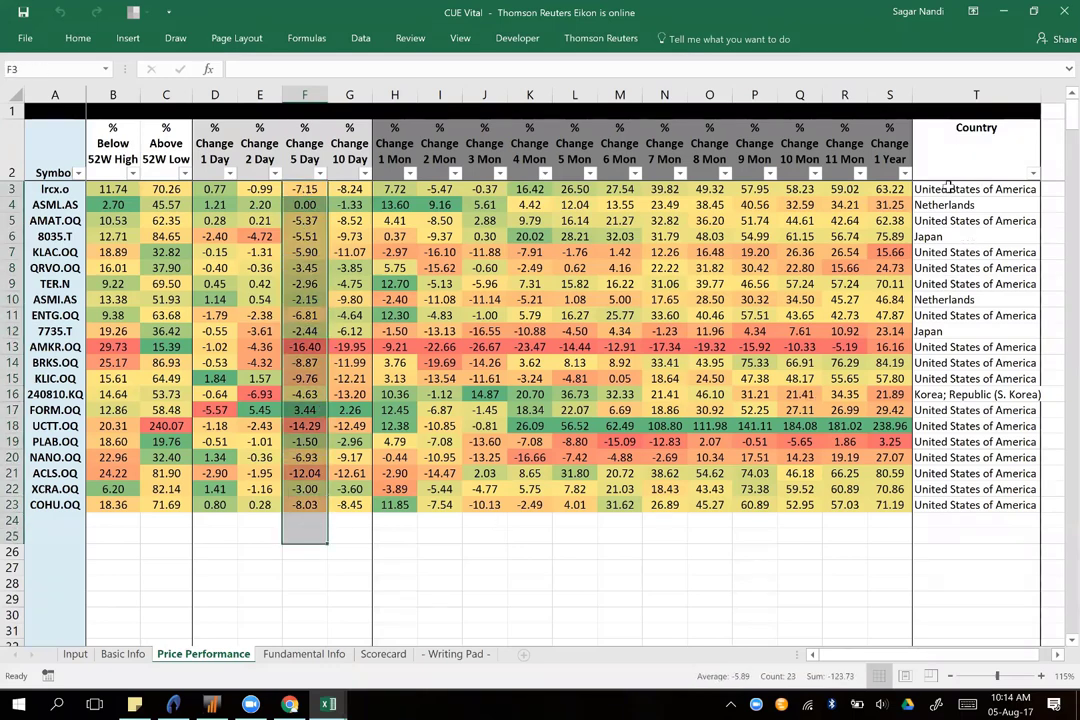
Step: Highlight the peers' Country values and pick out the non-US entries such as Netherlands, Japan and Korea
left_click_drag(949, 190, 936, 523)
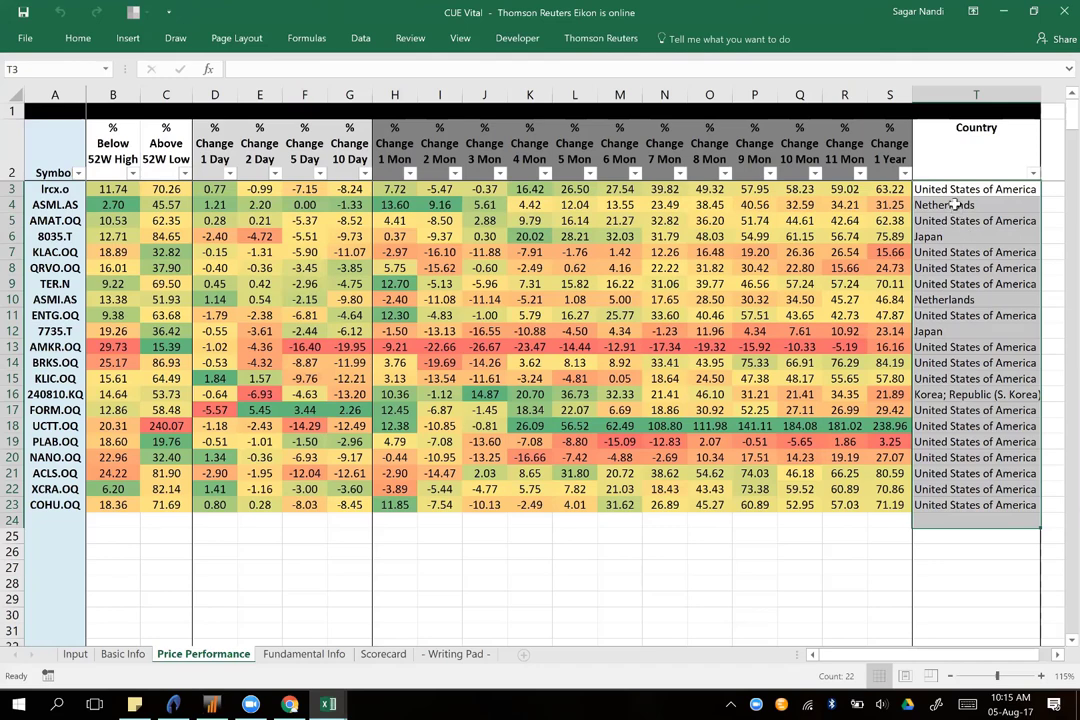
left_click(950, 236)
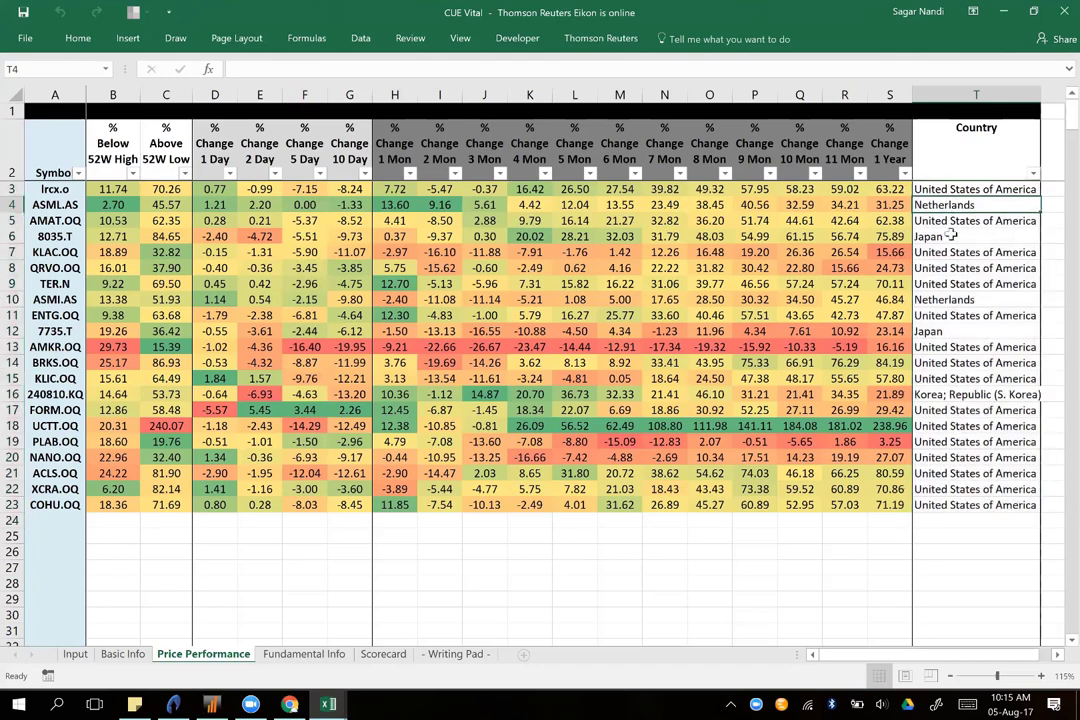
left_click(947, 334)
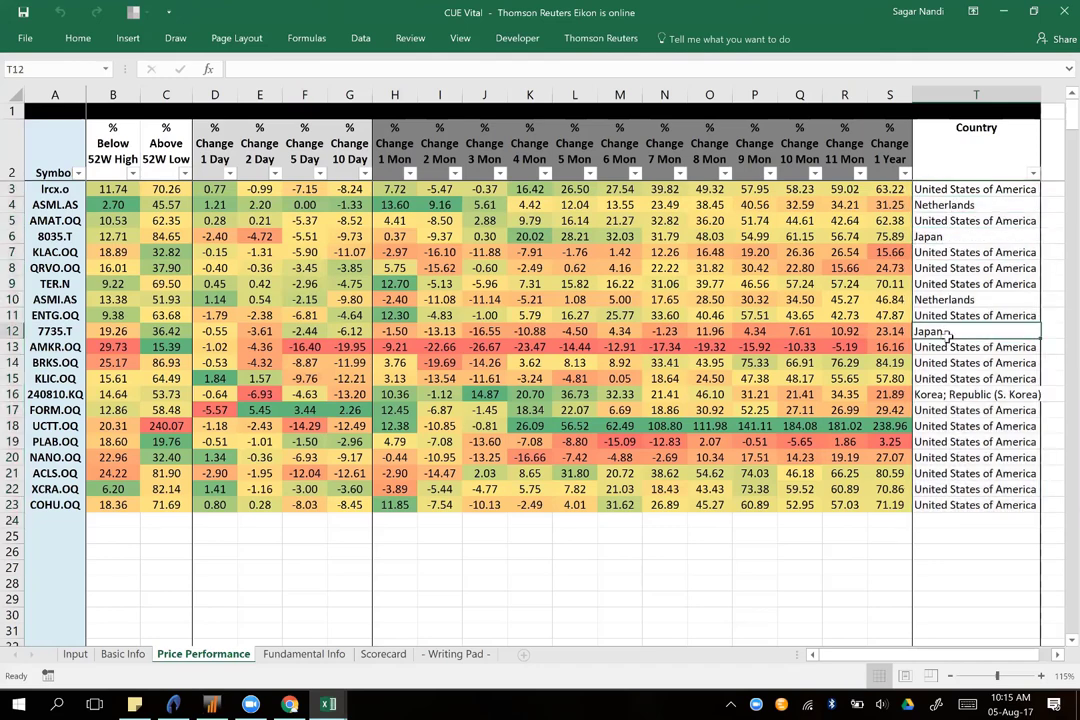
left_click(951, 395)
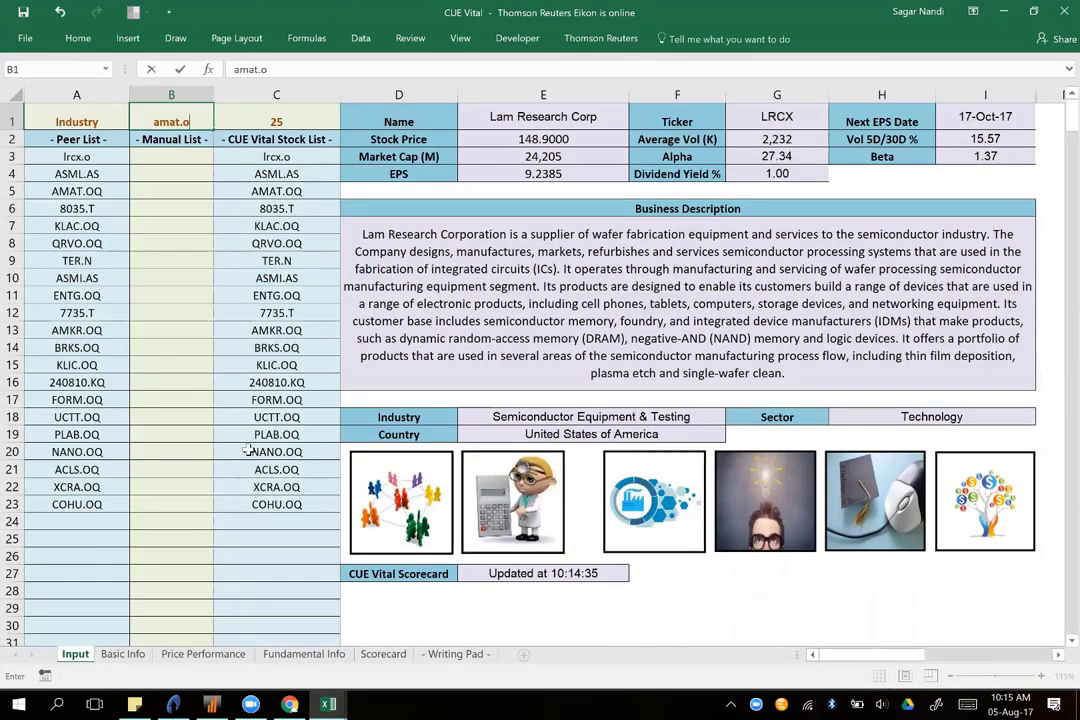
Step: Set the analyzed ticker to amat.o and highlight the 5 Day % change values in its peers' price performance
key("Return")
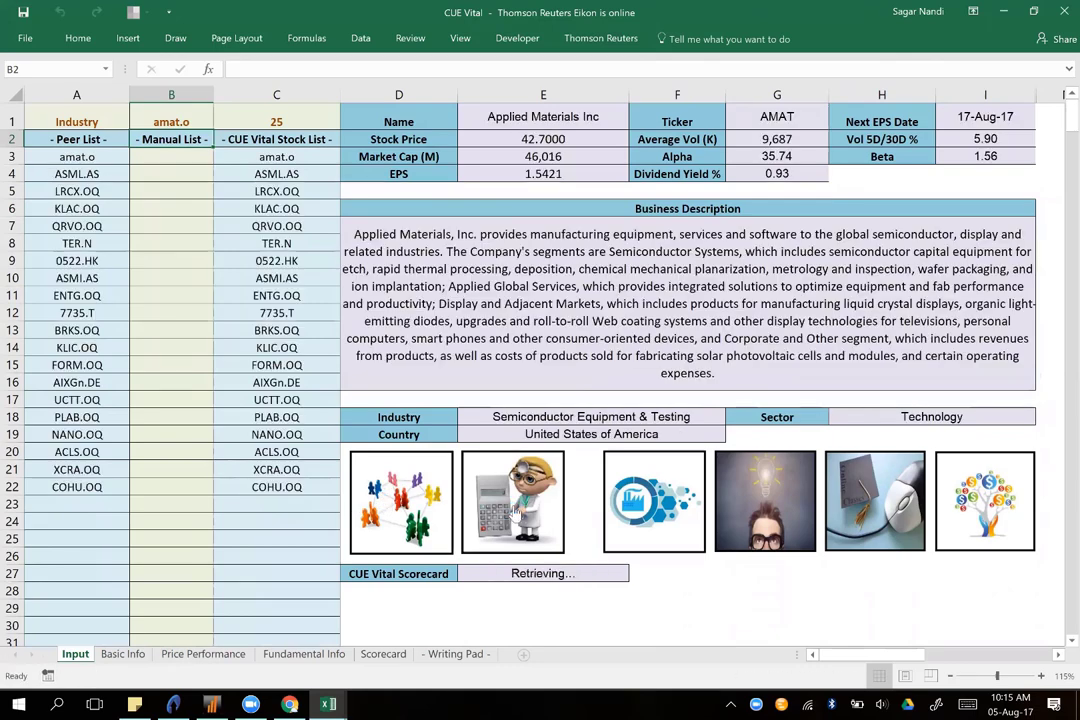
left_click(226, 652)
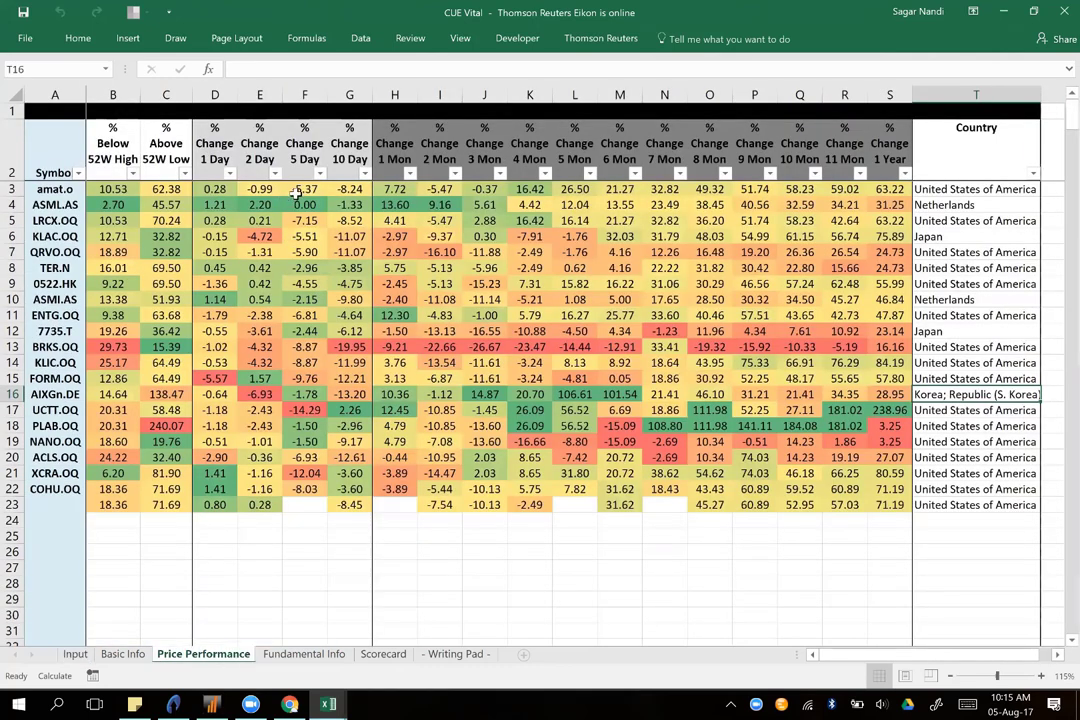
left_click(306, 189)
left_click_drag(306, 189, 348, 470)
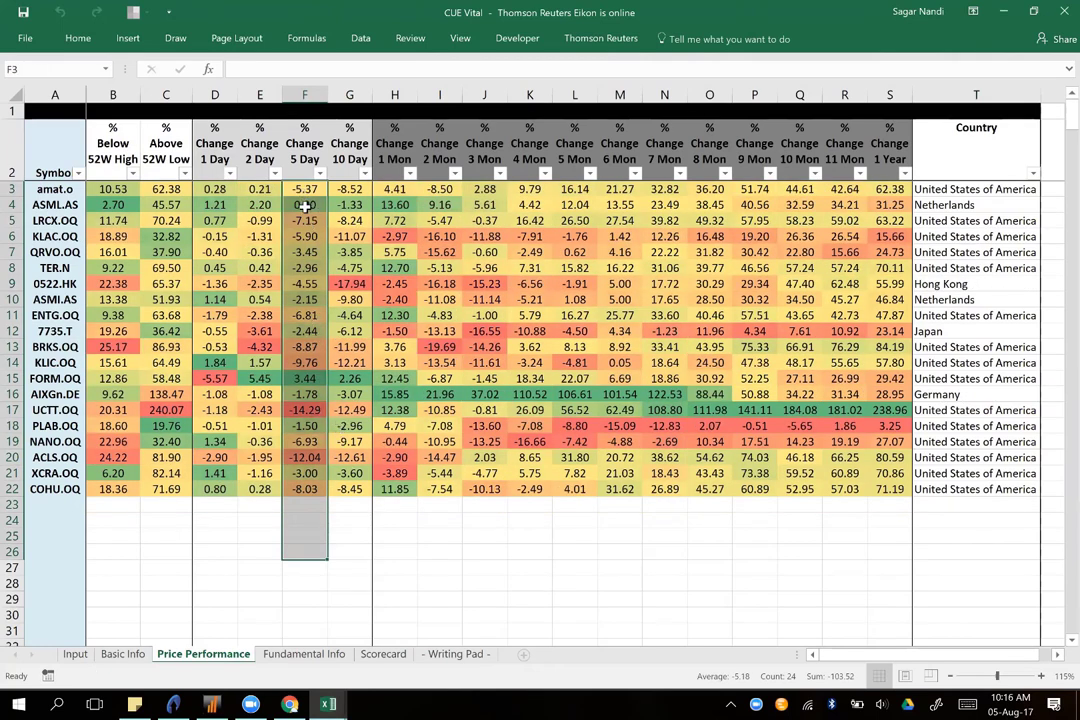
left_click(320, 441)
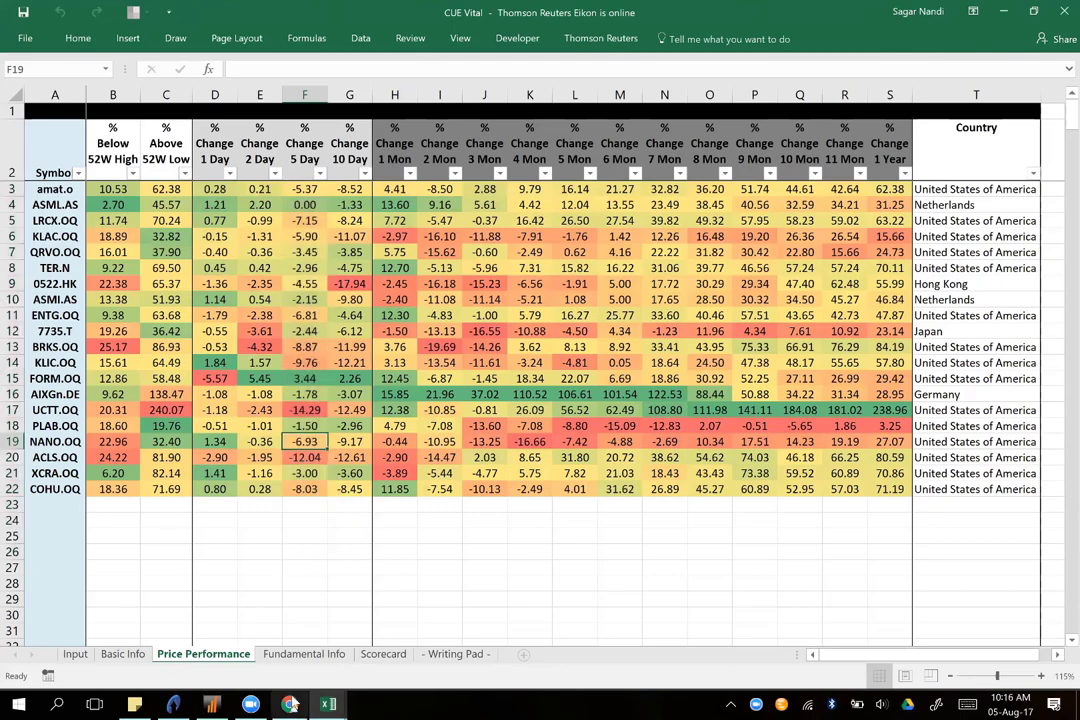
Step: Switch back to the 5 Days Worst Performing Industries chart in Chrome
left_click(290, 704)
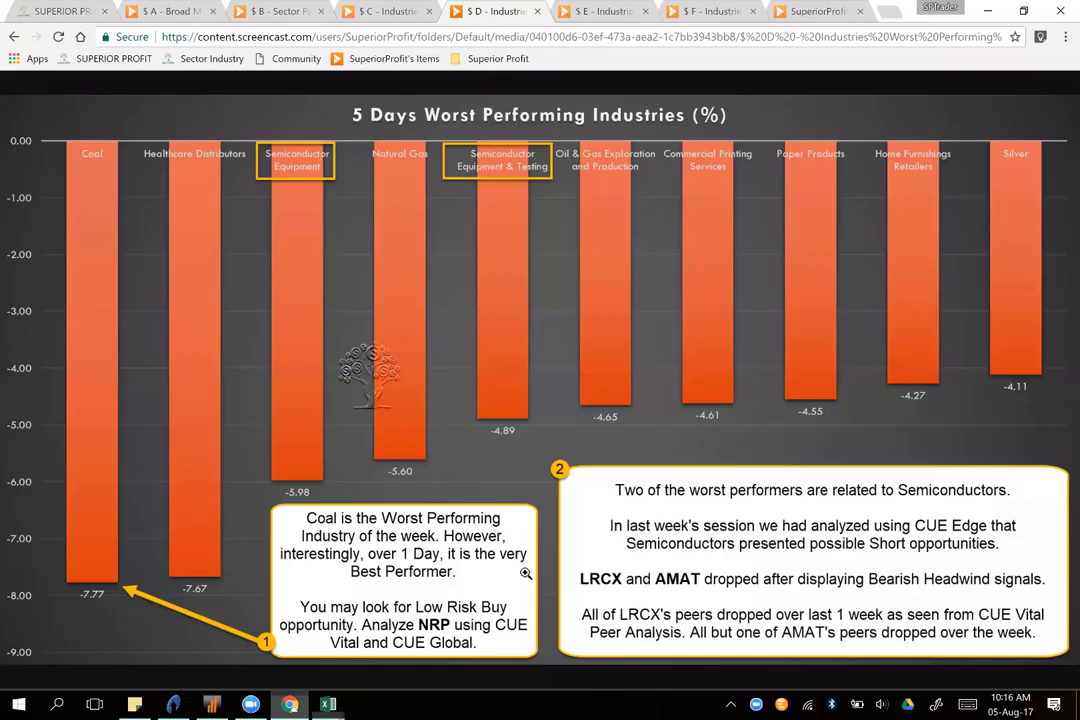
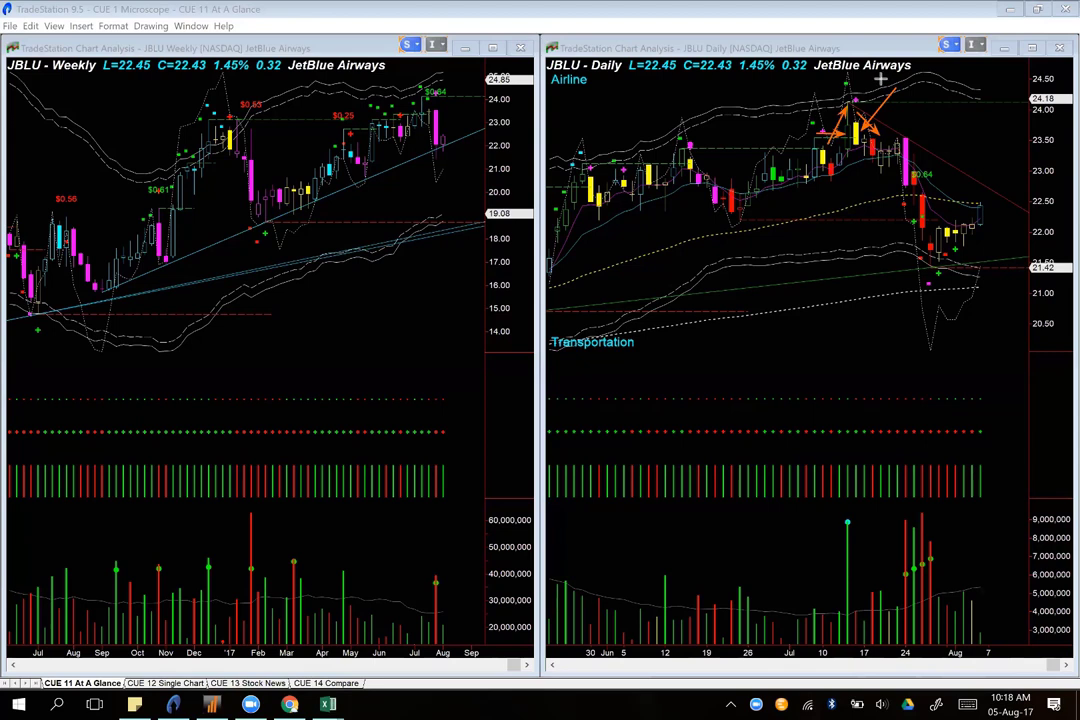
Step: Mark the mid-July peak on the JBLU daily chart and its matching volume spike with arrows
left_click_drag(847, 100, 847, 520)
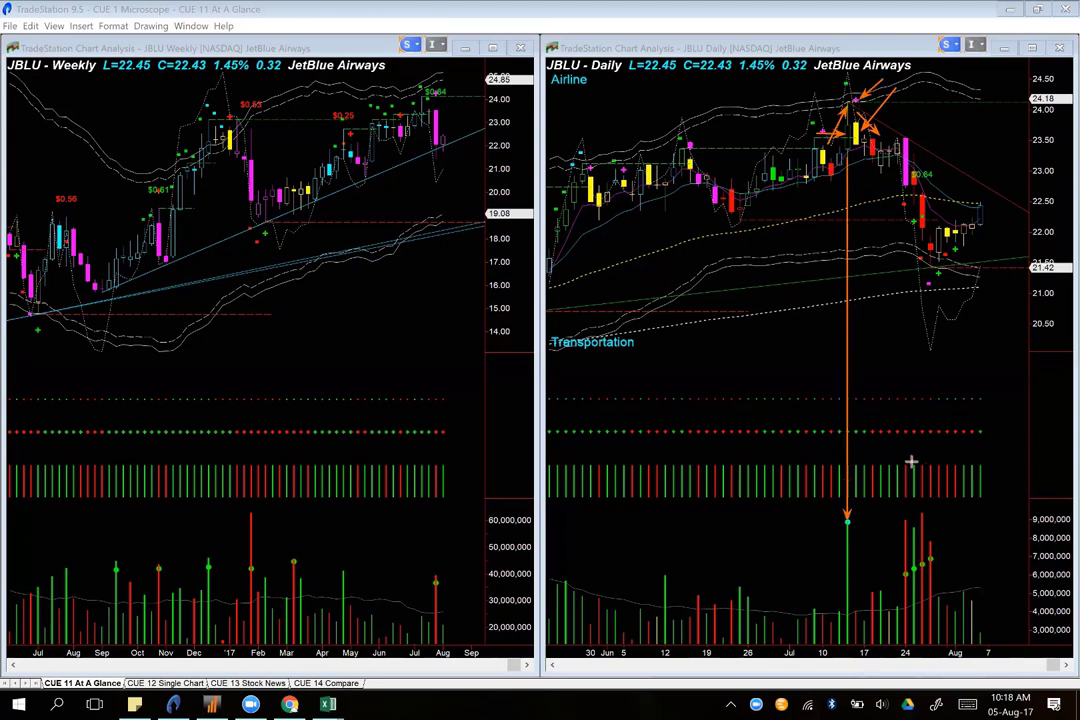
left_click_drag(788, 542, 849, 577)
left_click_drag(908, 73, 862, 116)
left_click_drag(853, 71, 853, 97)
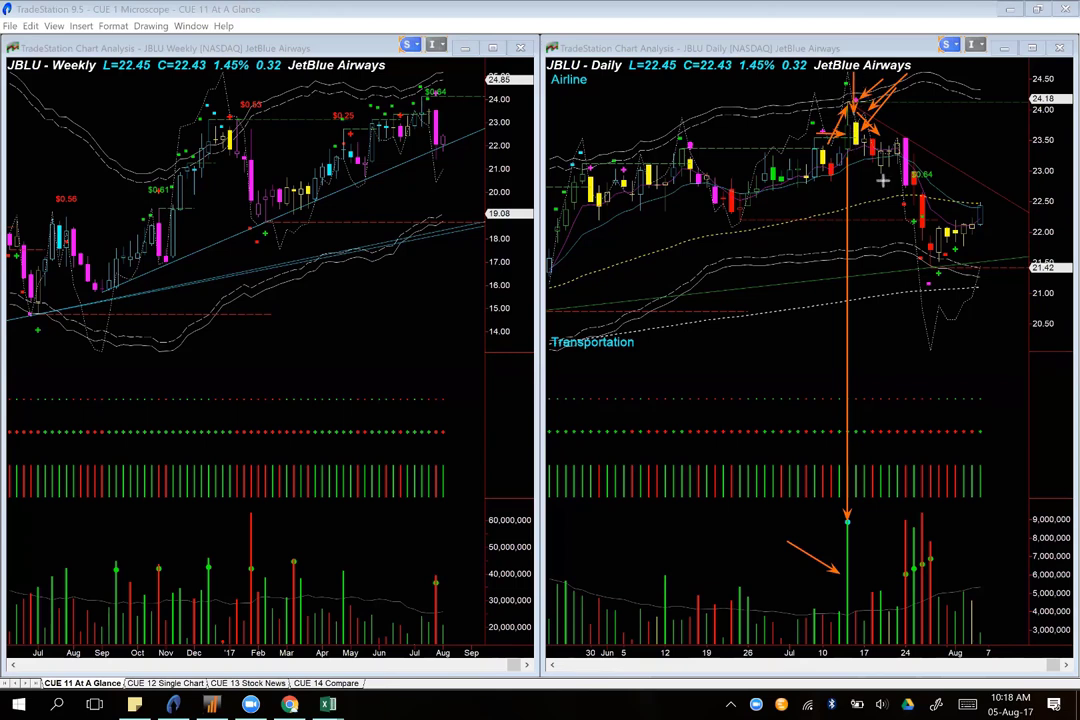
Step: Draw arrows along the late-July decline on the JBLU daily chart, down to its low
mouse_move(875, 171)
left_mouse_down()
mouse_move(888, 195)
mouse_move(904, 191)
left_mouse_up()
left_click_drag(951, 129, 921, 163)
left_click_drag(904, 212, 923, 270)
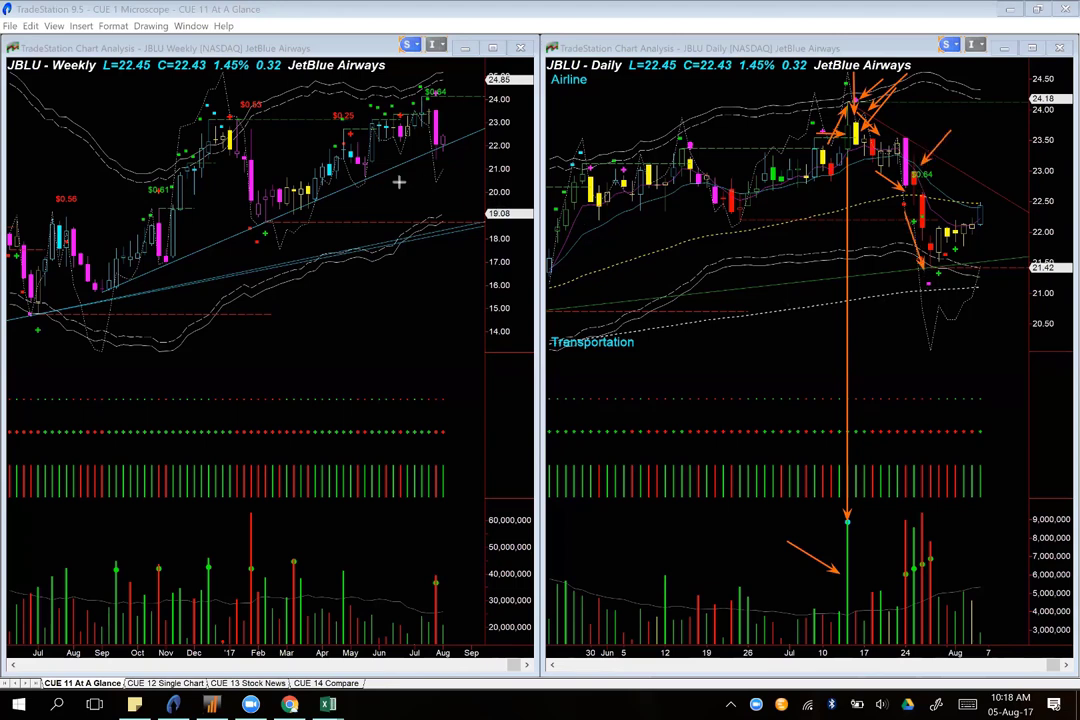
Step: Mark the rising trendline on the JBLU weekly chart, plus the daily chart's support, late-July volume and rebound, with arrows
mouse_move(359, 186)
left_mouse_down()
mouse_move(436, 164)
mouse_move(443, 150)
left_mouse_up()
left_click_drag(985, 327, 940, 266)
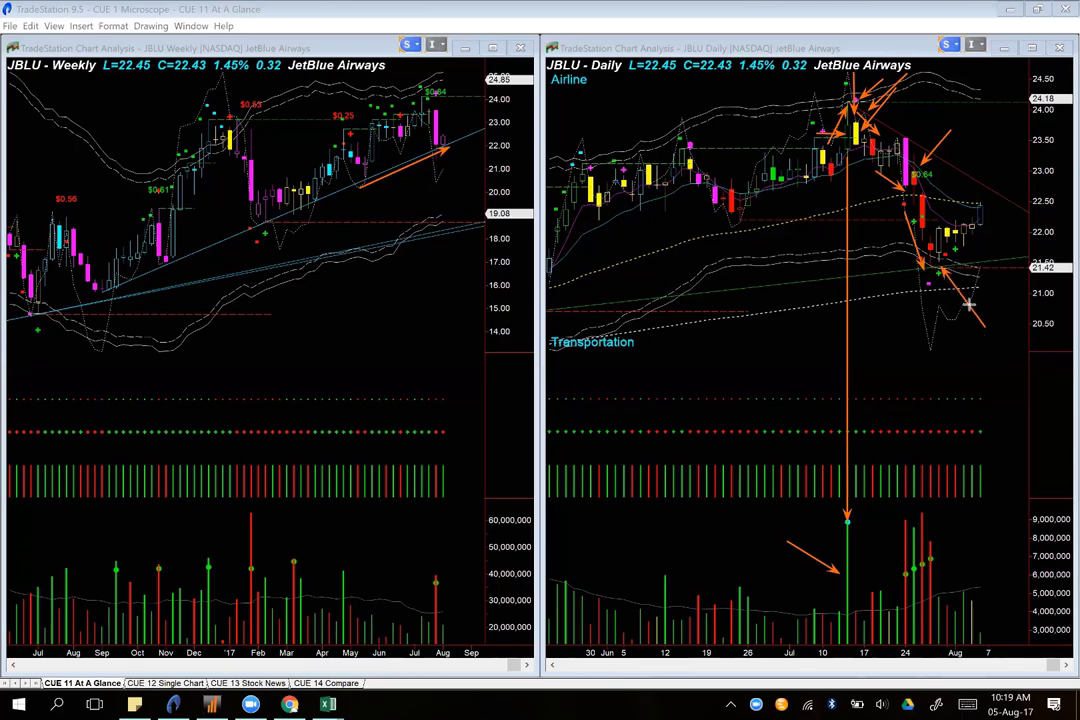
left_click_drag(995, 307, 957, 262)
left_click_drag(899, 342, 902, 390)
left_click_drag(917, 505, 919, 497)
left_click_drag(381, 186, 497, 130)
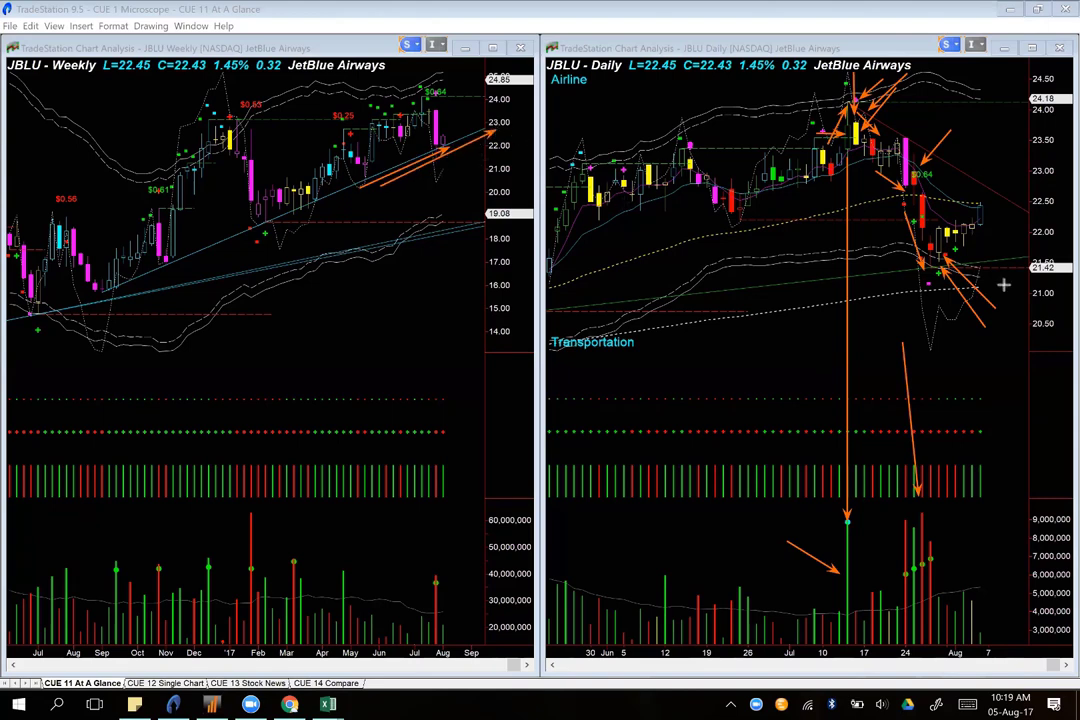
mouse_move(1025, 302)
left_mouse_down()
mouse_move(937, 247)
mouse_move(1004, 212)
left_mouse_up()
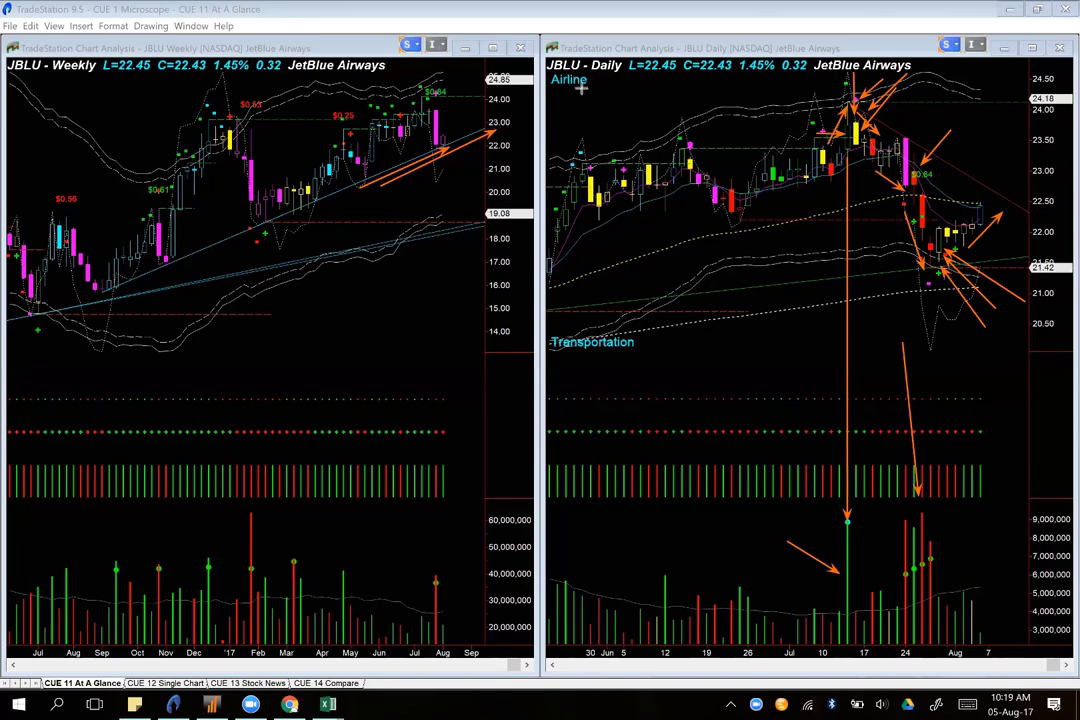
Step: Point arrows at the Airline label and the latest bars on the JBLU daily chart, and clear all annotations
left_click_drag(543, 127, 572, 92)
left_click_drag(1017, 172, 982, 198)
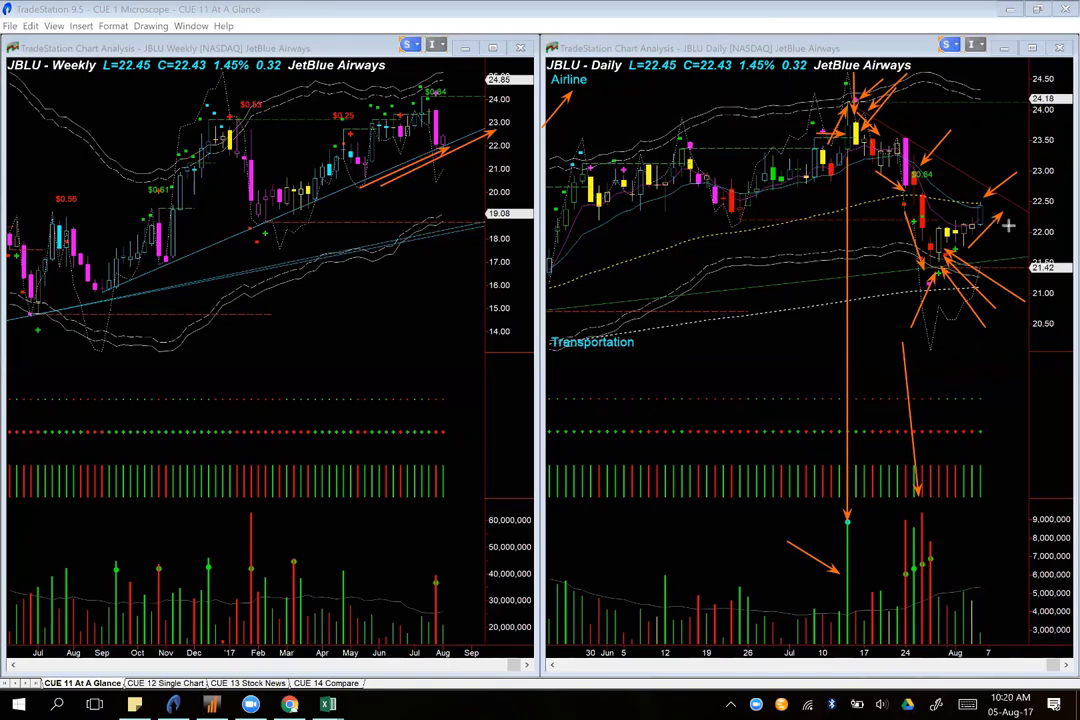
key("Escape")
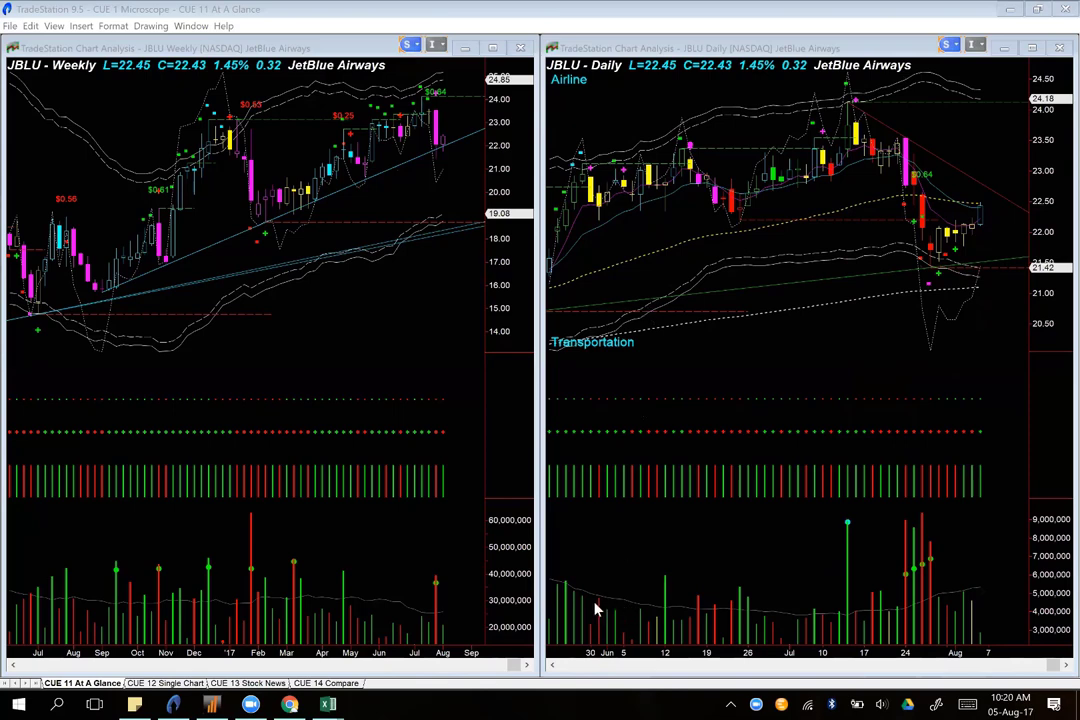
Step: Review the Industries with Biggest Rank Improvements chart in Chrome and switch to the Industry Work Area sheet of CUE Edge Industry in Excel
left_click(289, 704)
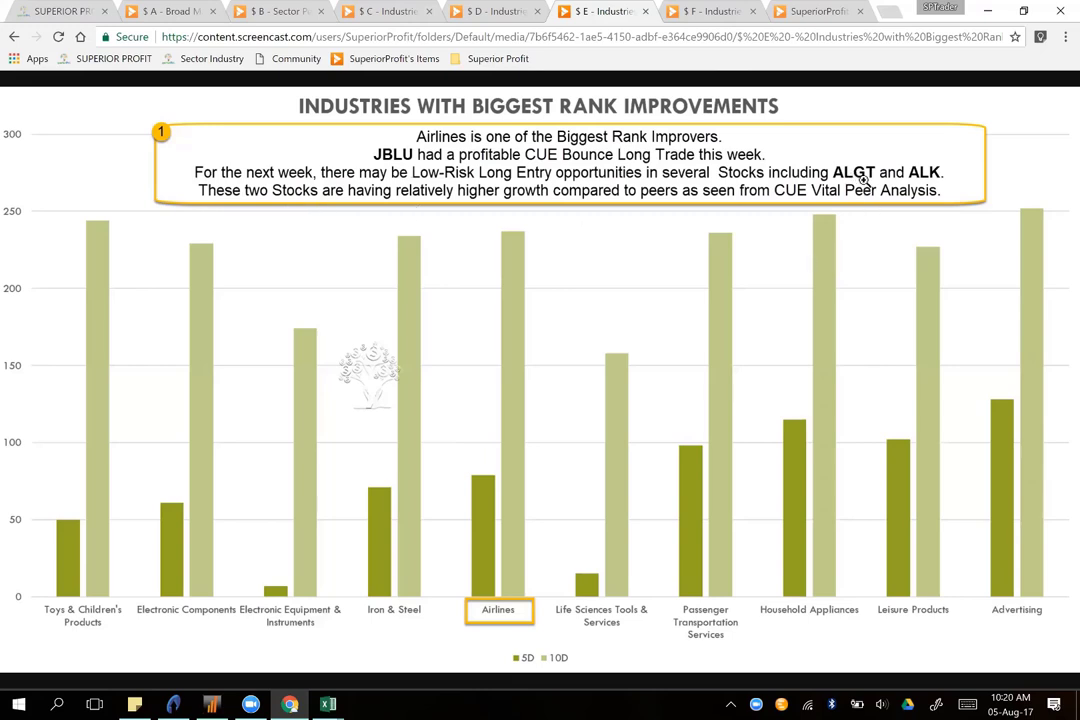
left_click(332, 703)
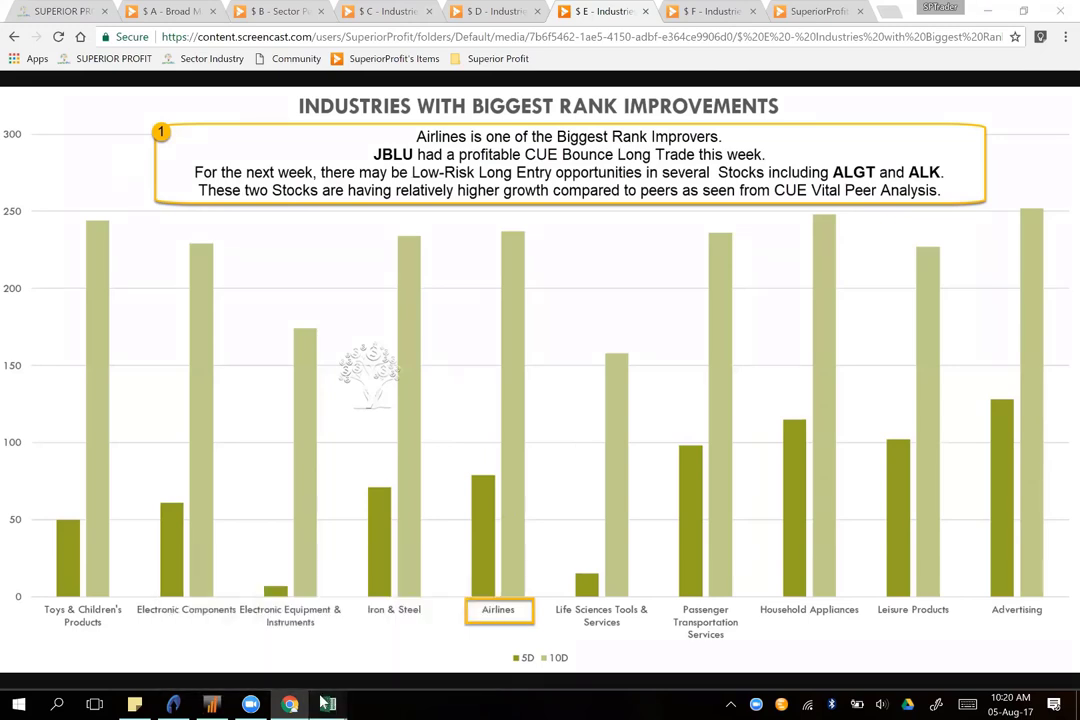
left_click(236, 658)
left_click(273, 656)
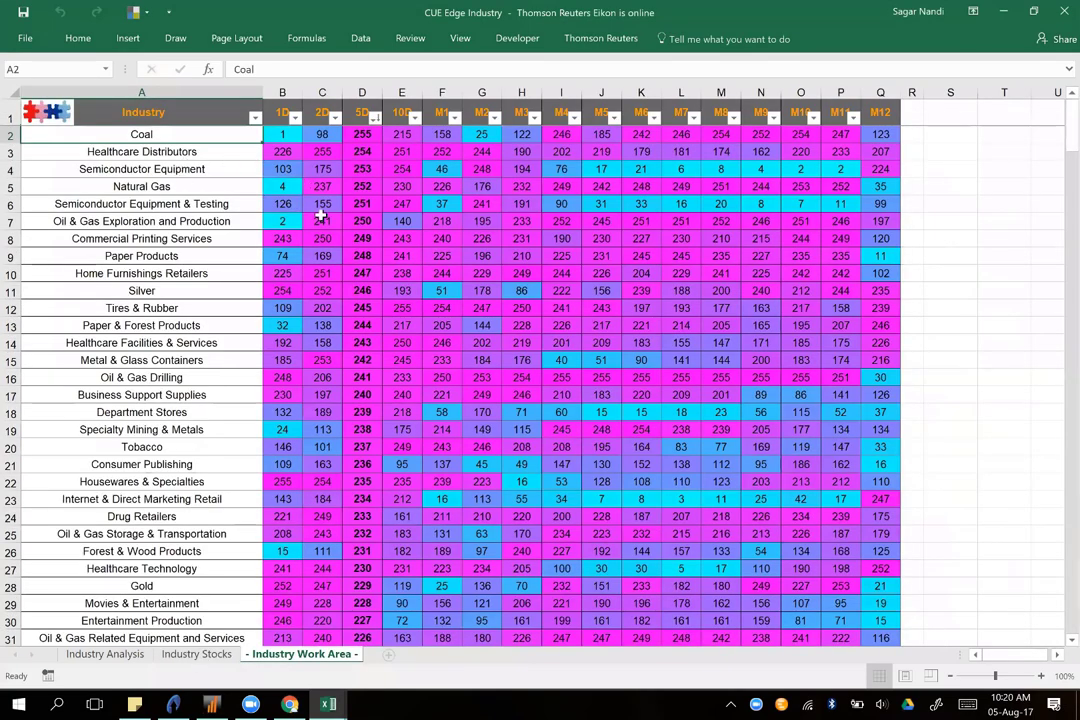
Step: Search the Industry Work Area sheet for "airline" and close the search
key("Down")
key("Down")
key("ctrl+f")
type("airline")
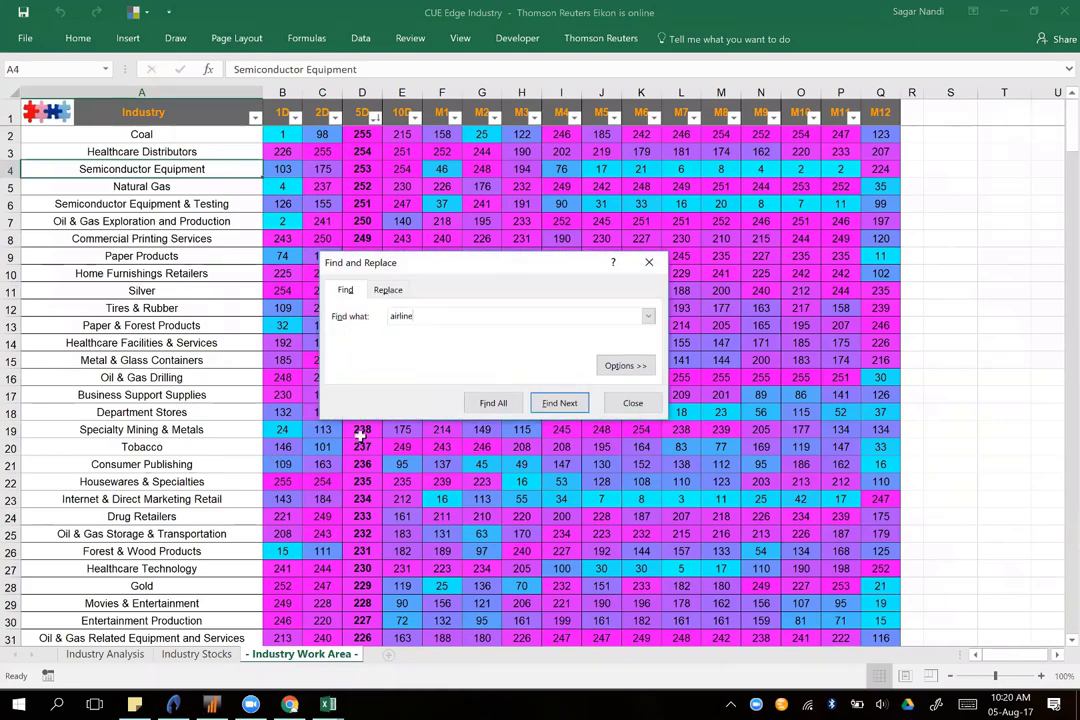
key("Return")
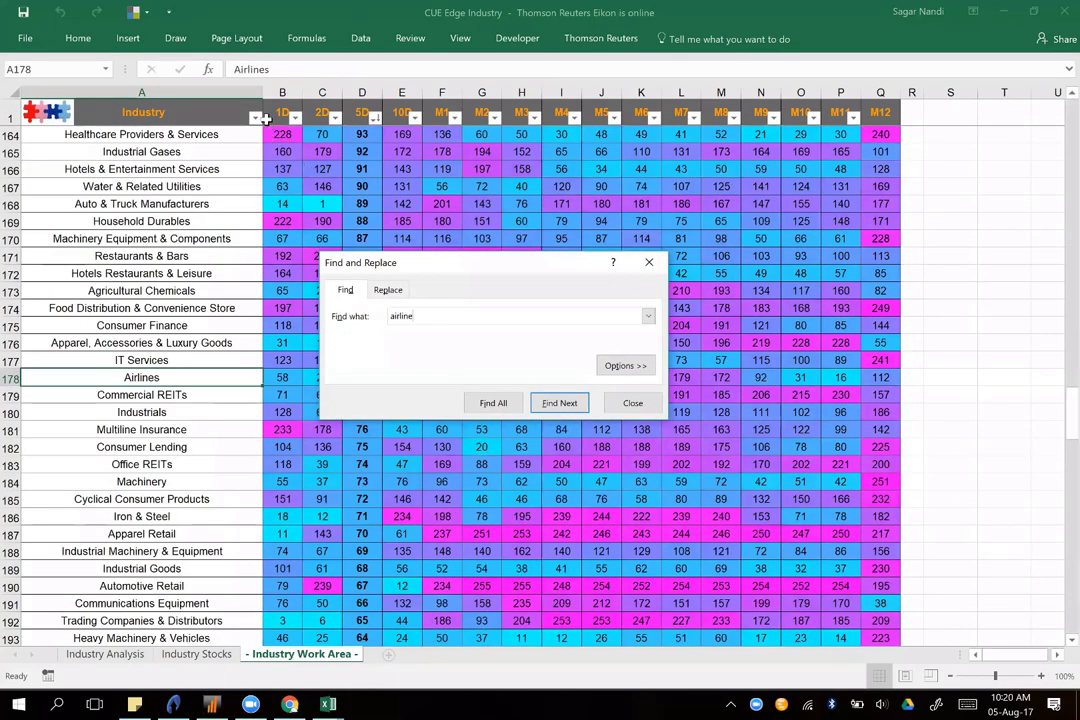
key("Escape")
Step: Filter the Industry column by "airline" to show only the Airlines row
left_click(255, 118)
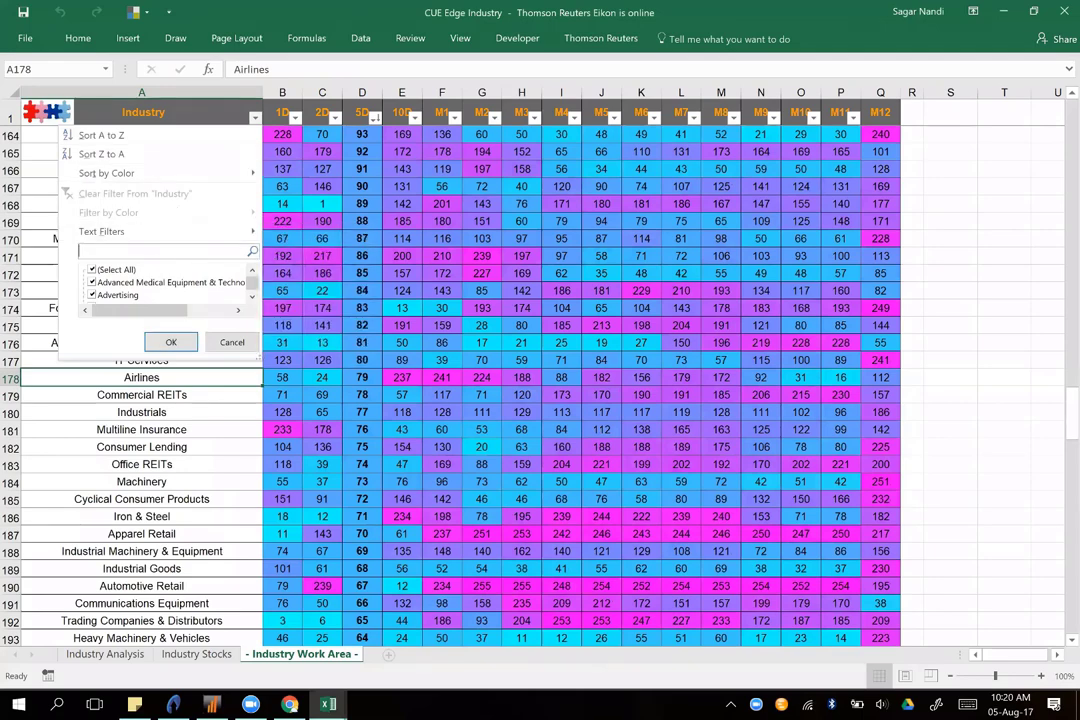
type("airline")
key("Return")
left_click(446, 187)
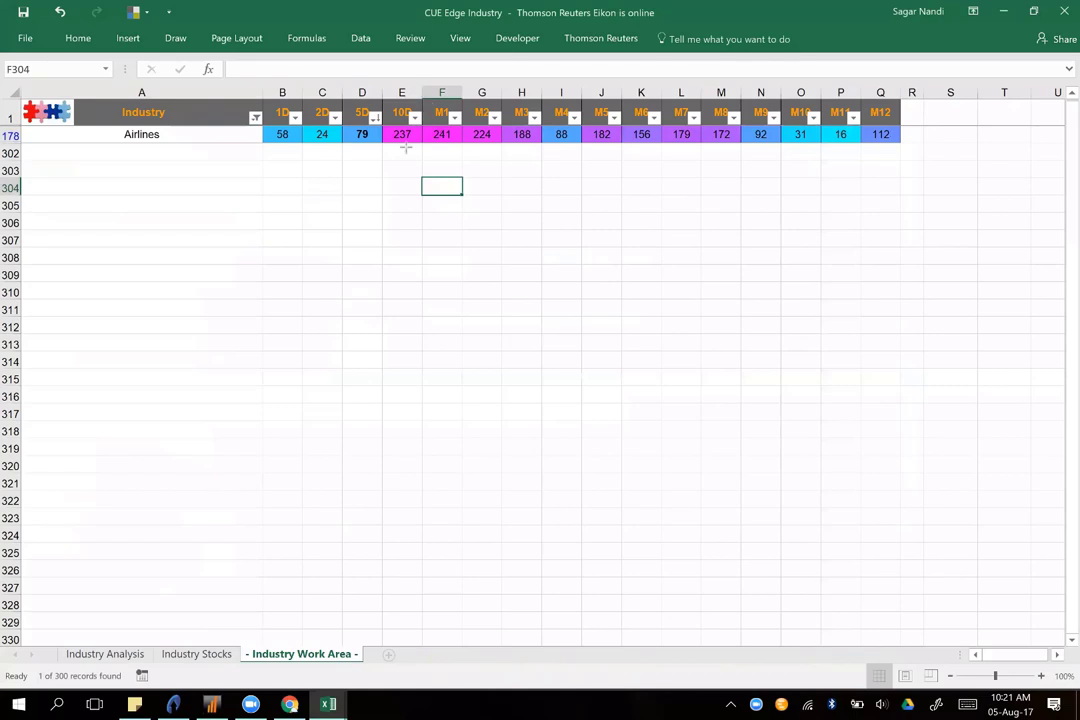
Step: Point arrows at the Airlines row's 10D, 5D, 2D and 1D rank values
left_click_drag(386, 214, 405, 152)
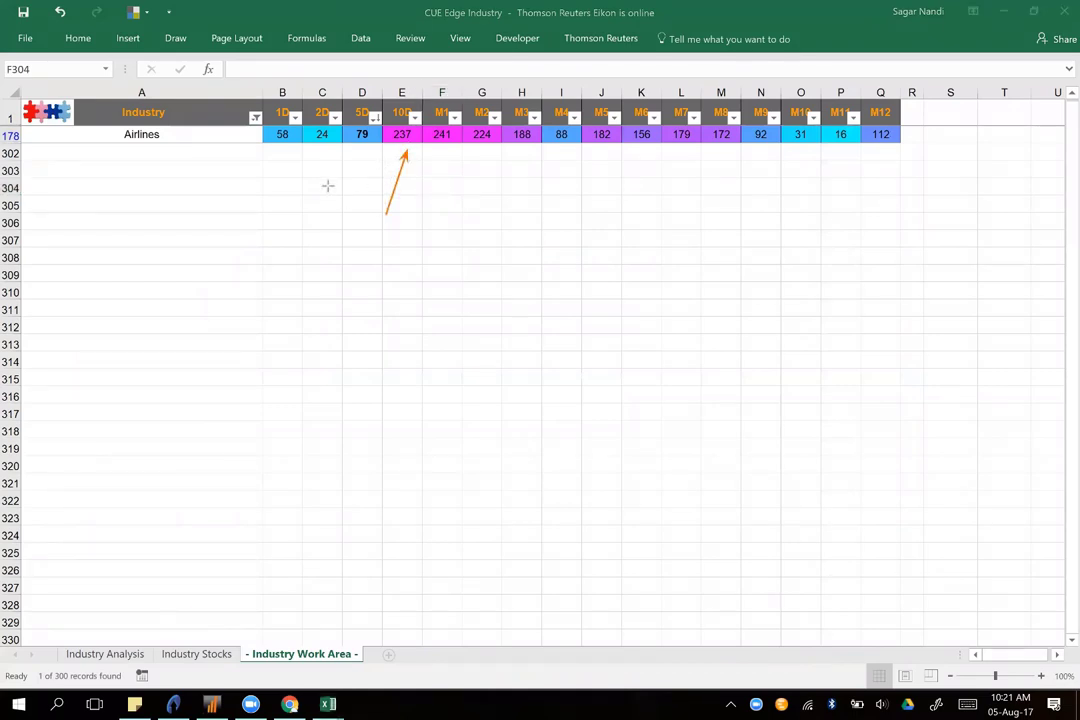
left_click_drag(330, 191, 367, 143)
left_click_drag(300, 182, 322, 147)
left_click_drag(248, 188, 286, 144)
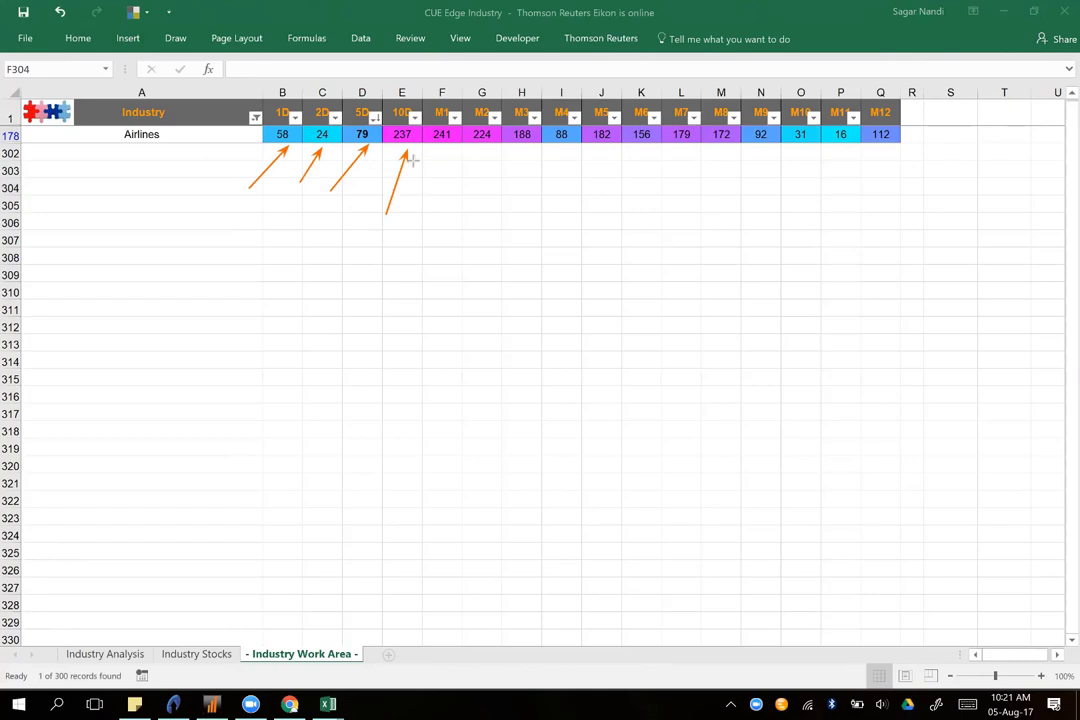
left_click_drag(371, 191, 392, 146)
left_click_drag(325, 185, 349, 149)
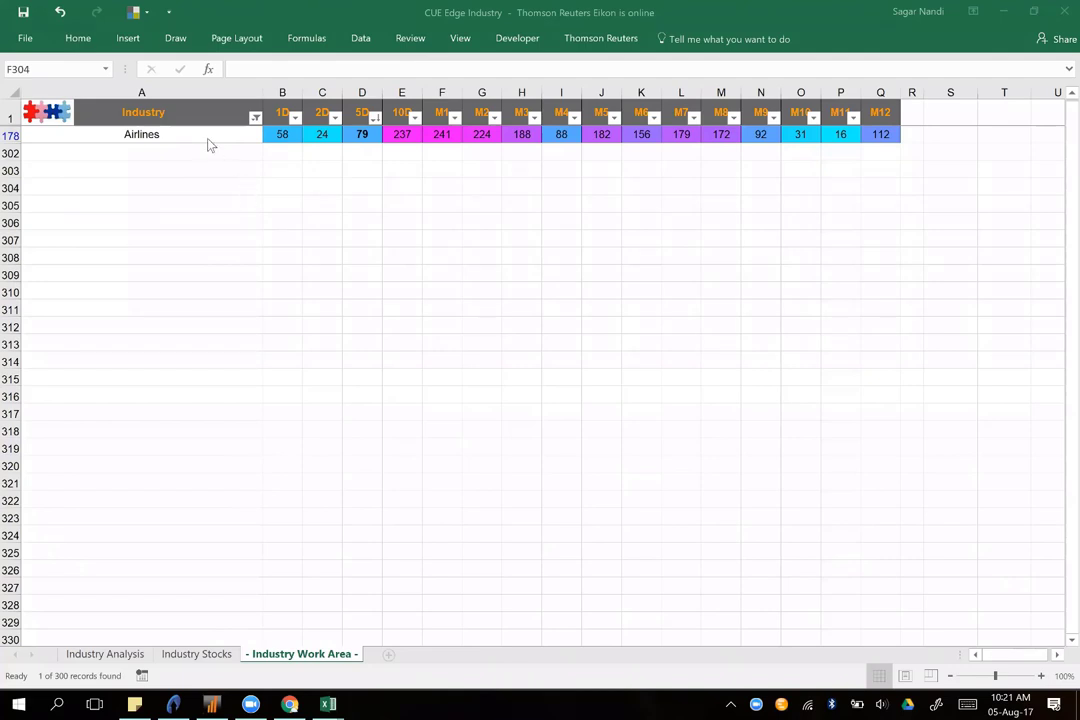
Step: List the Airlines industry's stocks on the Industry Stocks sheet and copy their symbols in A2:A12
left_click(188, 136)
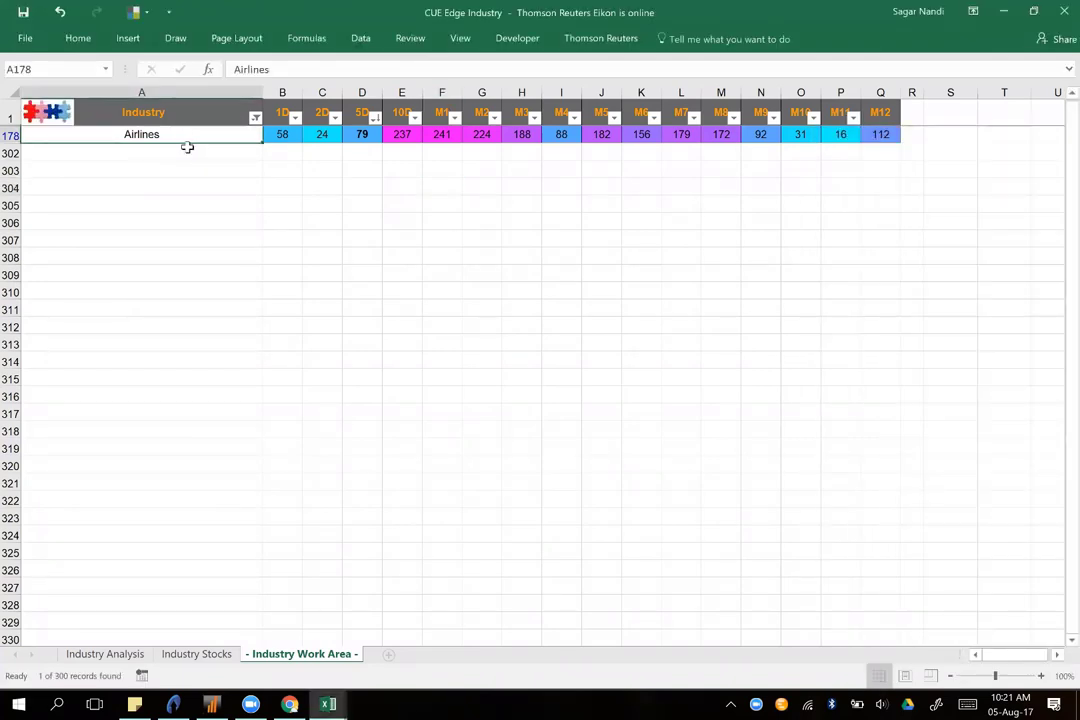
left_click(202, 655)
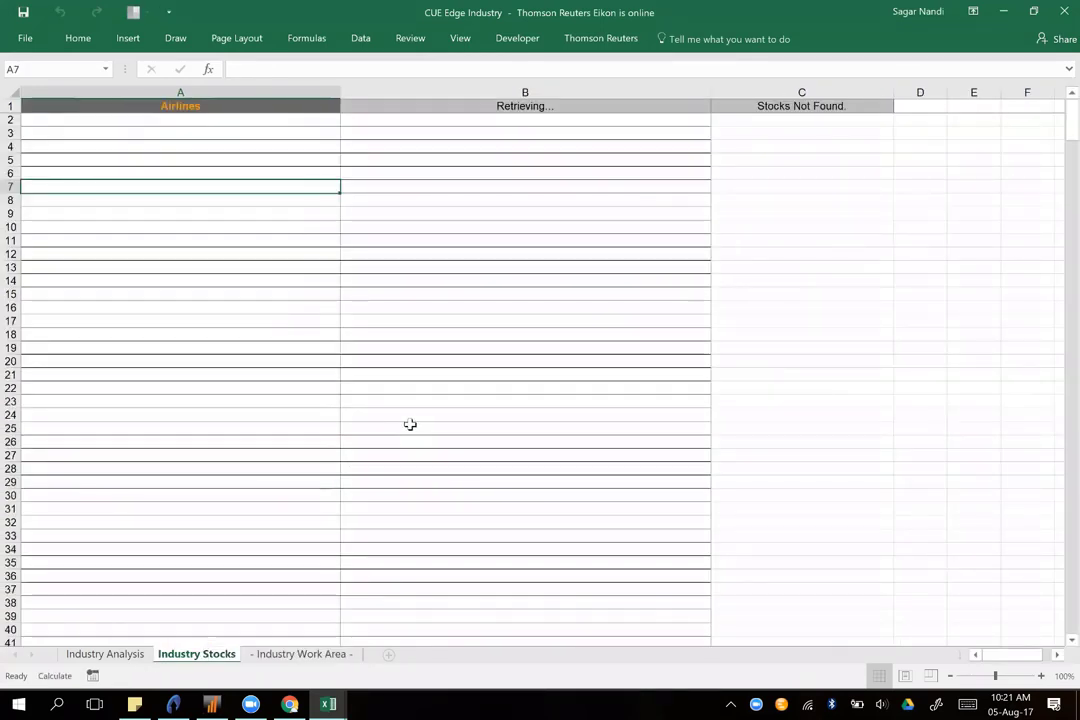
left_click_drag(180, 119, 180, 254)
key("ctrl+c")
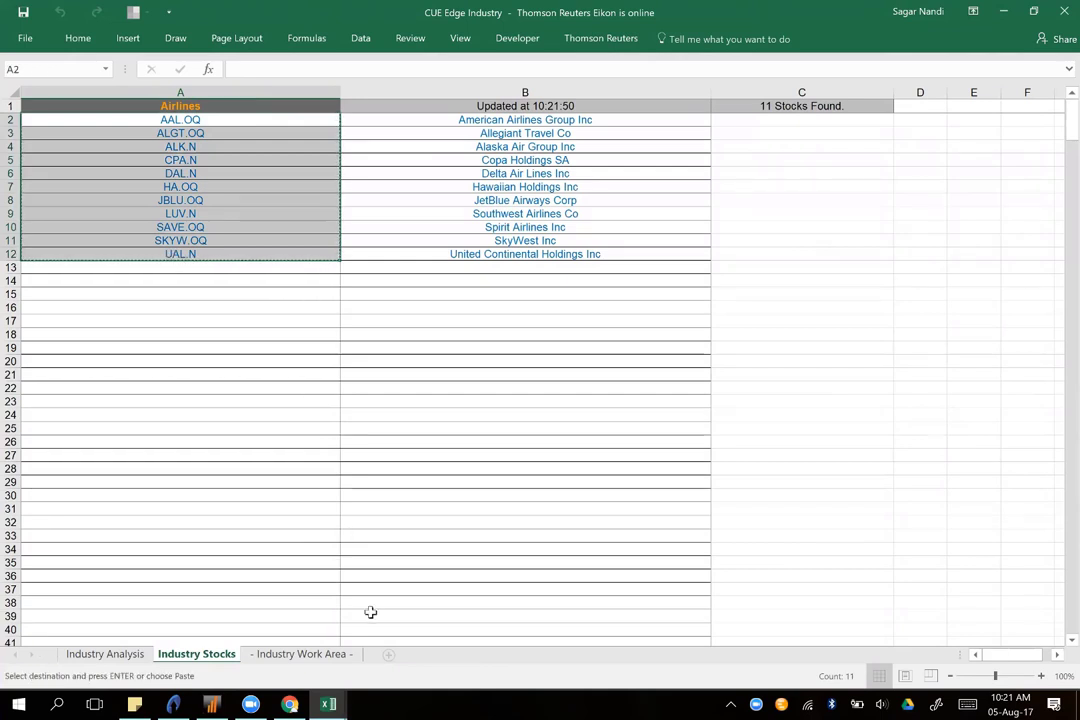
Step: Switch to the CUE Vital workbook and clear the analyzed ticker on the Input sheet
left_click(332, 703)
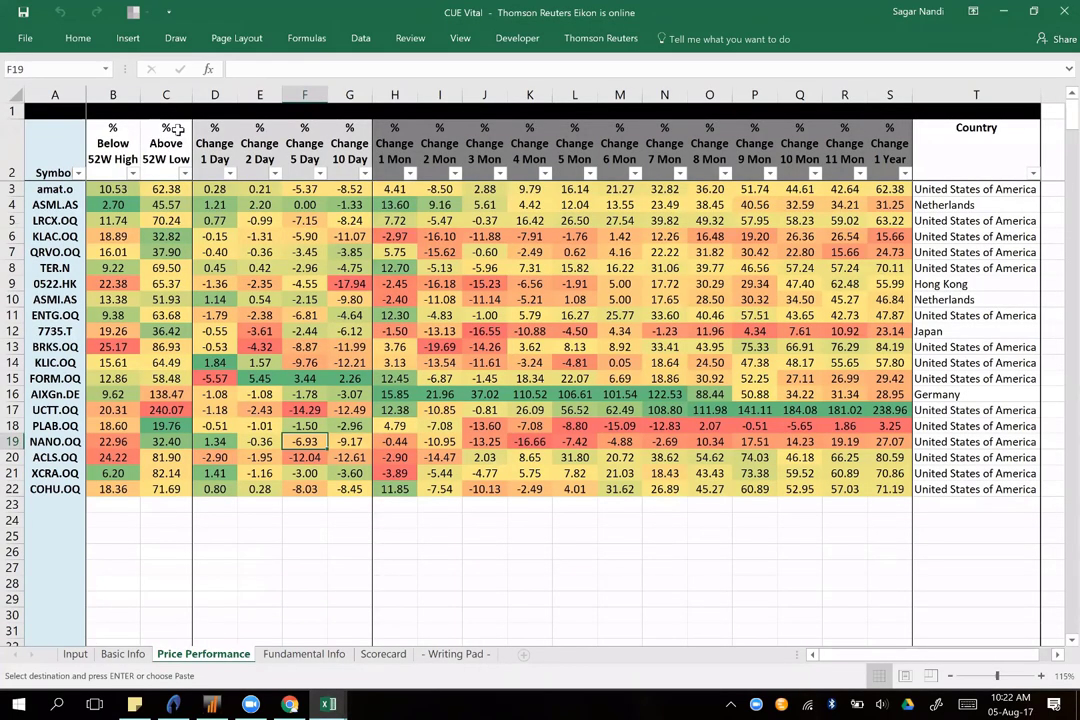
key("ctrl+Page_Up")
key("ctrl+Page_Up")
key("BackSpace")
key("Return")
Step: Paste the copied airline symbols into the Manual List starting at cell B3
left_click(165, 157)
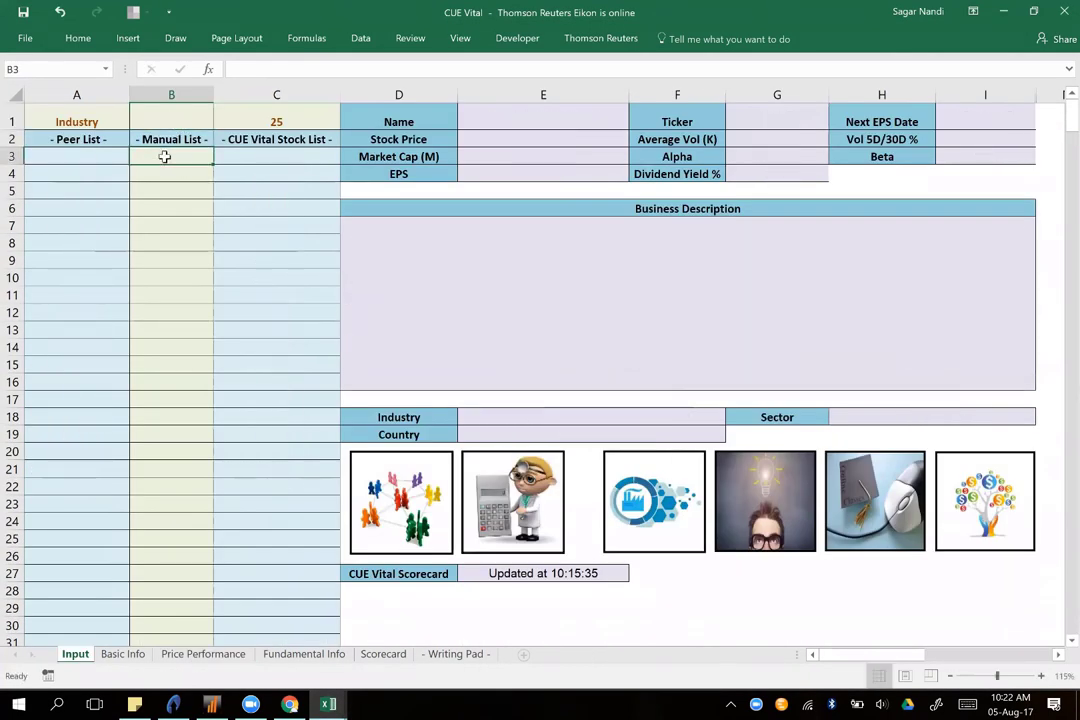
right_click(165, 157)
left_click(218, 229)
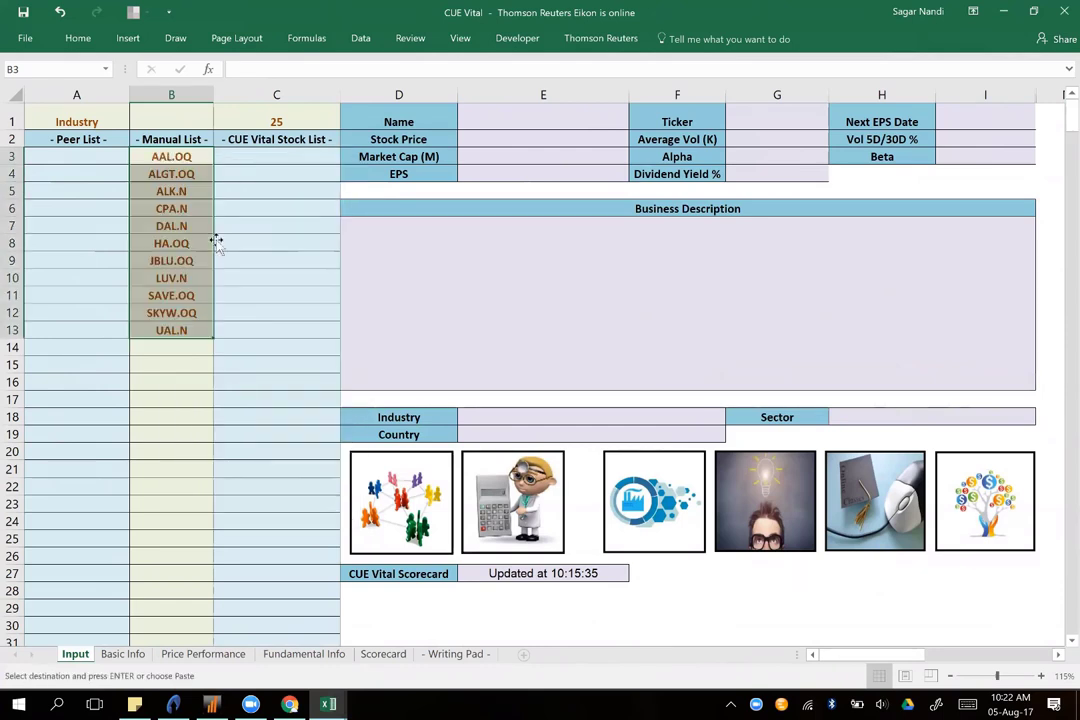
left_click(165, 352)
Step: Calculate the CUE Vital scores for the airline list and show the Scorecard sheet
left_click(495, 517)
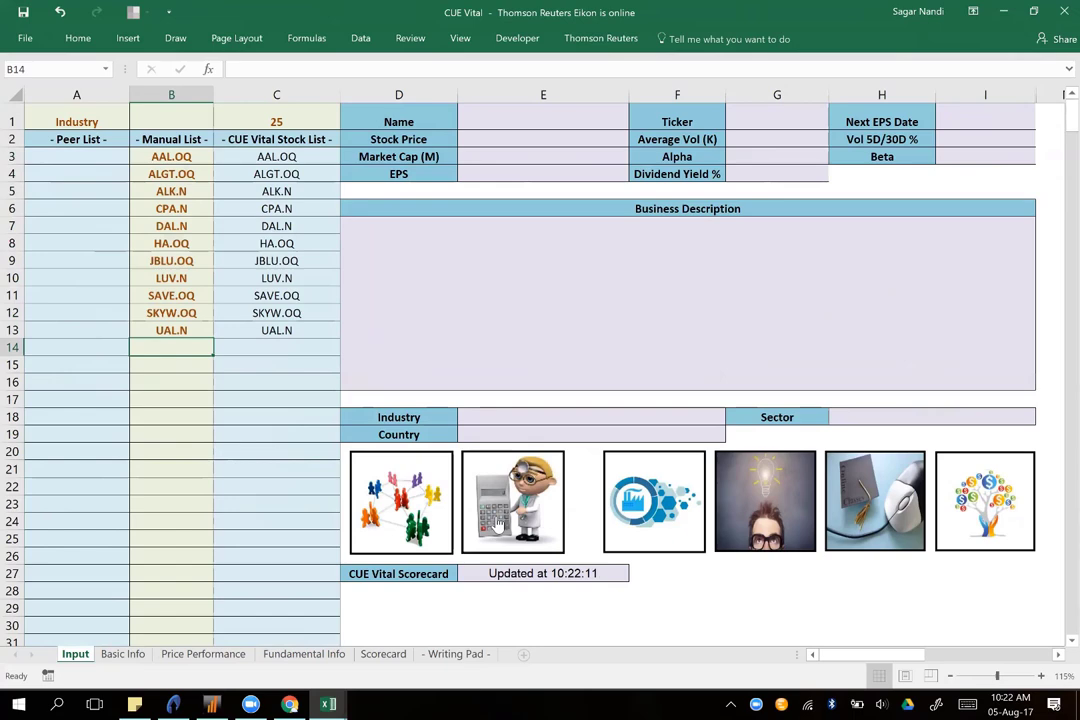
left_click(376, 659)
left_click(382, 654)
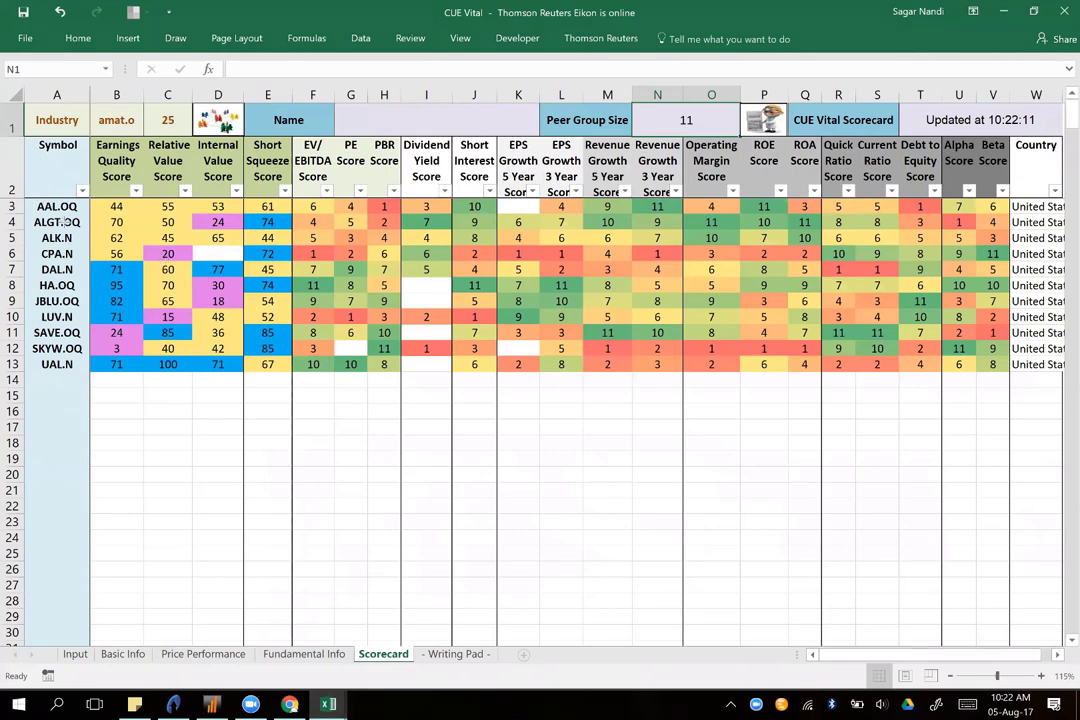
Step: Highlight the ALGT.OQ, ALK.N, JBLU.OQ and LUV.N rows and their EPS and revenue growth scores with arrows
left_click_drag(45, 231, 662, 230)
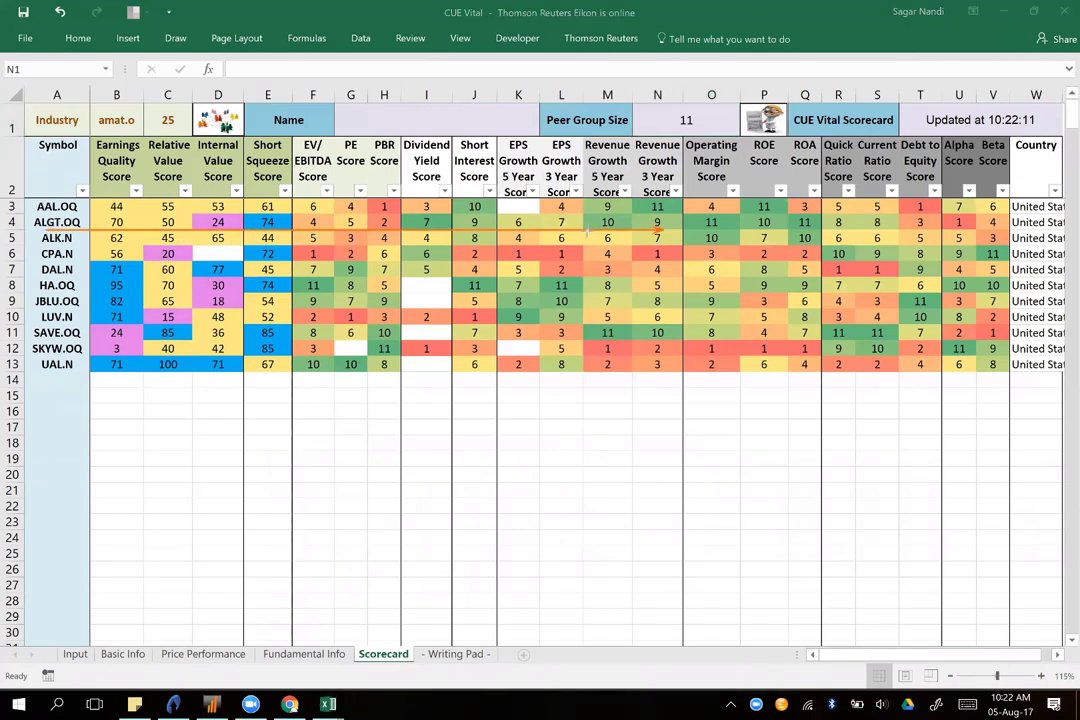
left_click_drag(511, 217, 677, 219)
left_click_drag(511, 243, 672, 244)
left_click_drag(110, 307, 672, 307)
left_click_drag(522, 322, 677, 322)
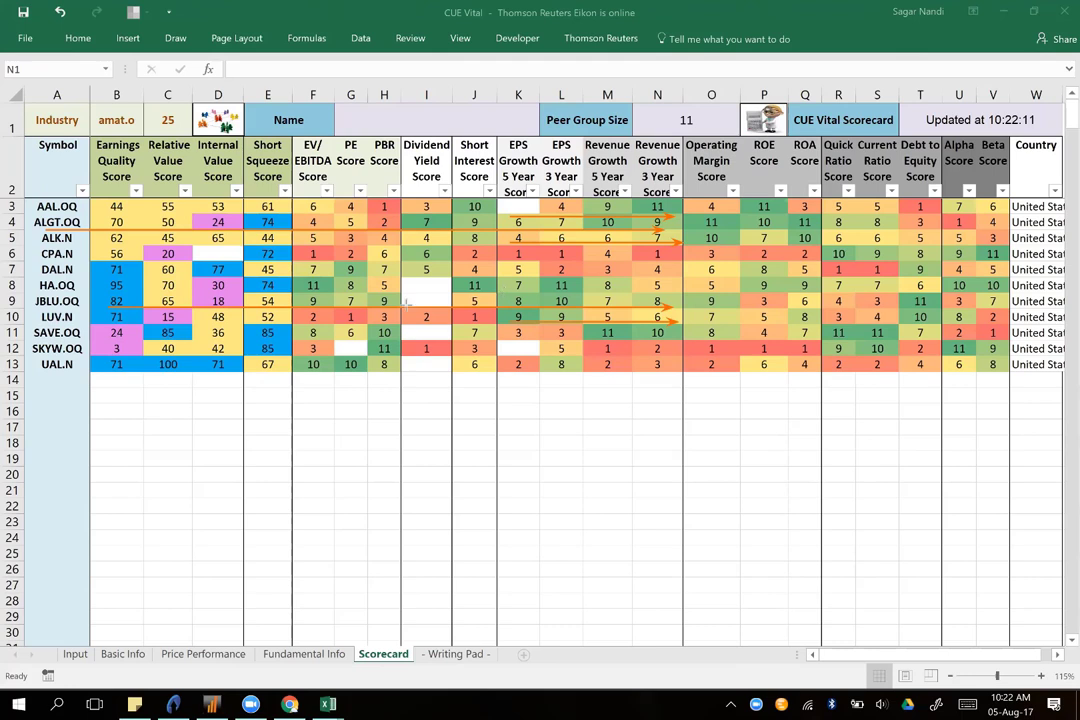
left_click_drag(72, 299, 682, 299)
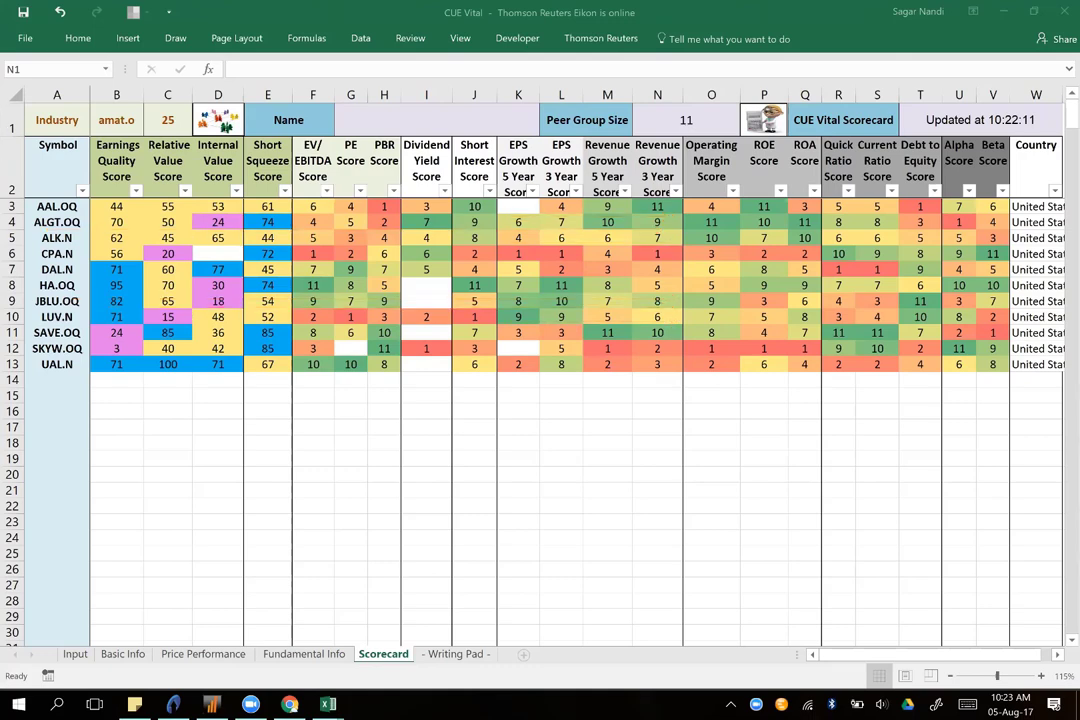
Step: Switch to TradeStation and load the weekly and daily charts for LUV
left_click(173, 704)
type("luv")
key("Return")
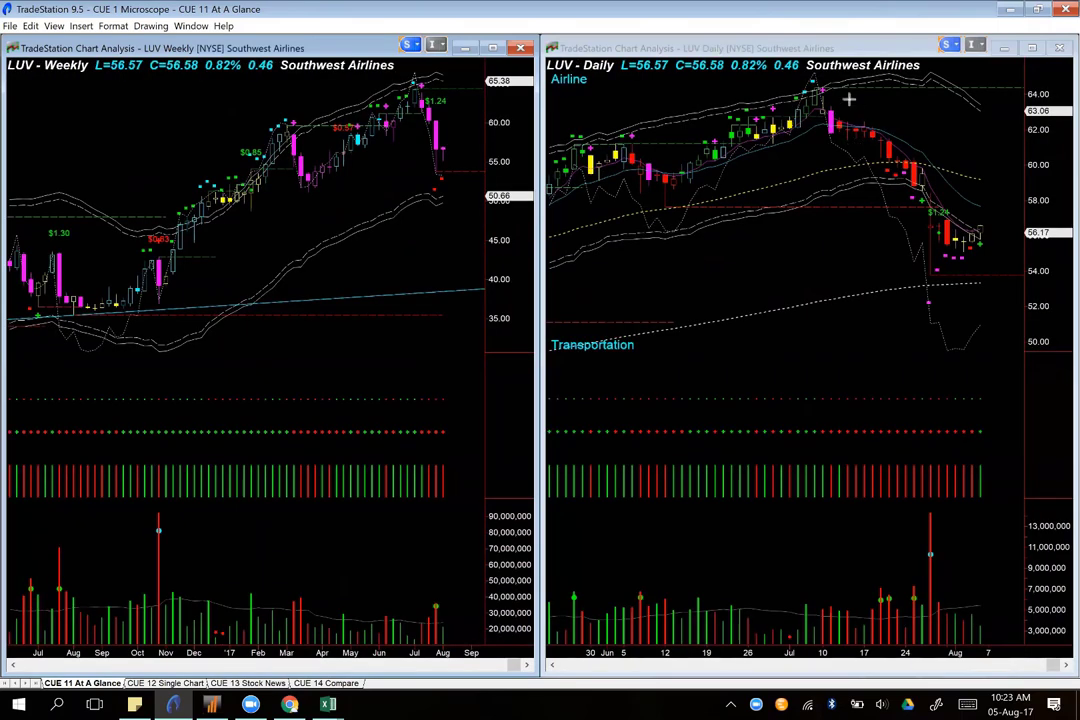
Step: Mark the July peak and turn on the LUV daily chart and the matching volume bars with arrows
left_click_drag(885, 85, 838, 110)
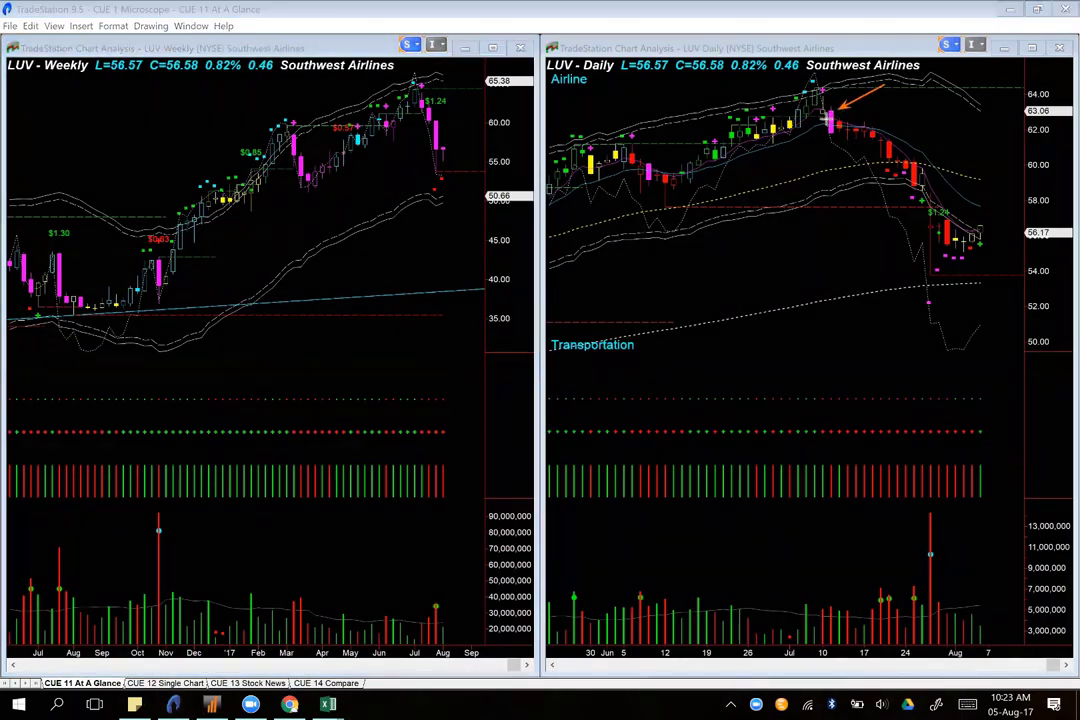
mouse_move(774, 116)
left_mouse_down()
mouse_move(799, 90)
mouse_move(845, 110)
left_mouse_up()
mouse_move(797, 390)
left_mouse_down()
mouse_move(796, 453)
mouse_move(832, 609)
mouse_move(833, 599)
left_mouse_up()
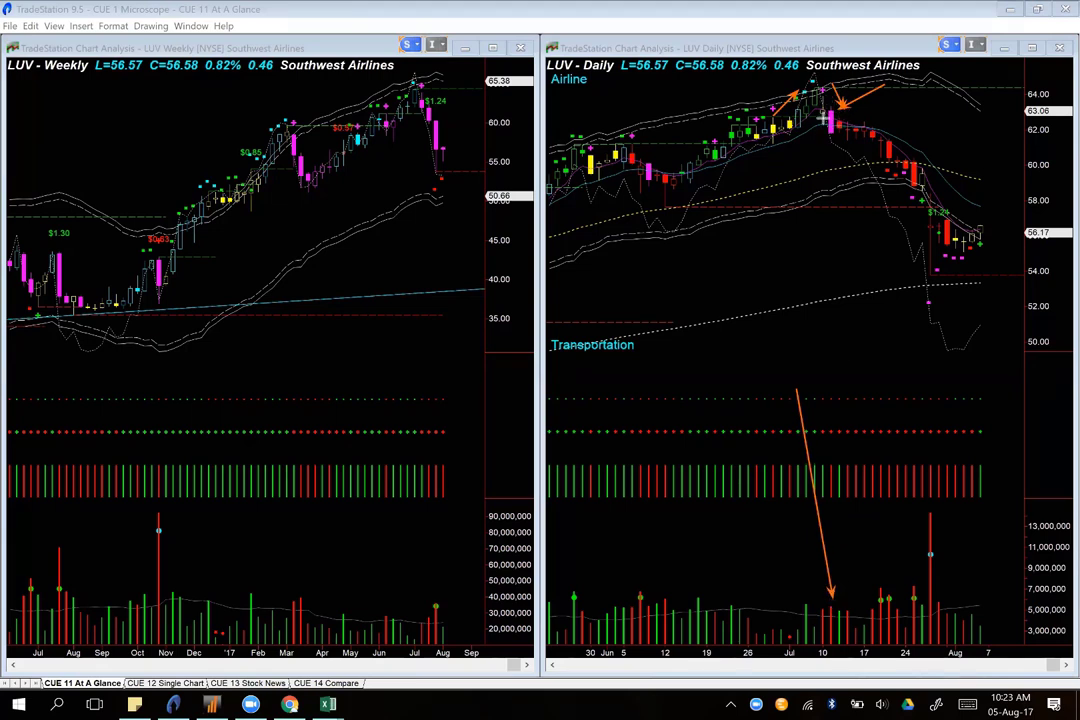
Step: Draw arrows along the LUV daily decline and at the price gap near the end of July
mouse_move(812, 151)
left_mouse_down()
mouse_move(819, 139)
mouse_move(923, 208)
mouse_move(929, 284)
left_mouse_up()
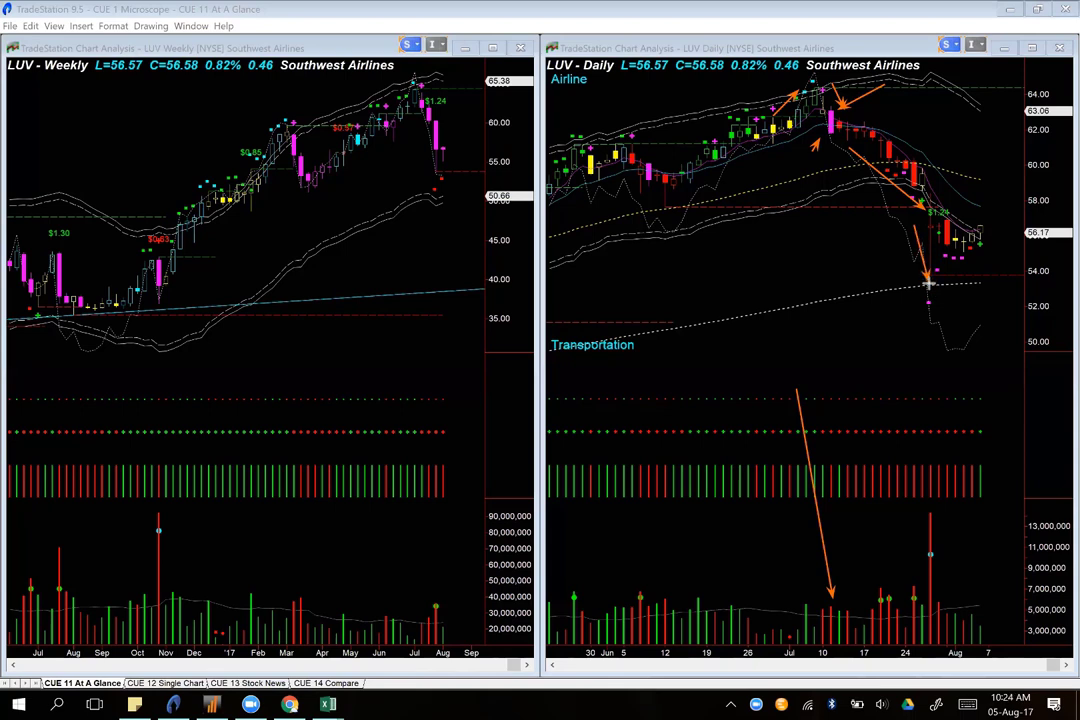
left_click_drag(875, 243, 931, 250)
left_click_drag(879, 217, 924, 211)
Step: Point arrows at the latest LUV weekly and daily bars and mark the support level below the daily price
left_click_drag(497, 134, 449, 152)
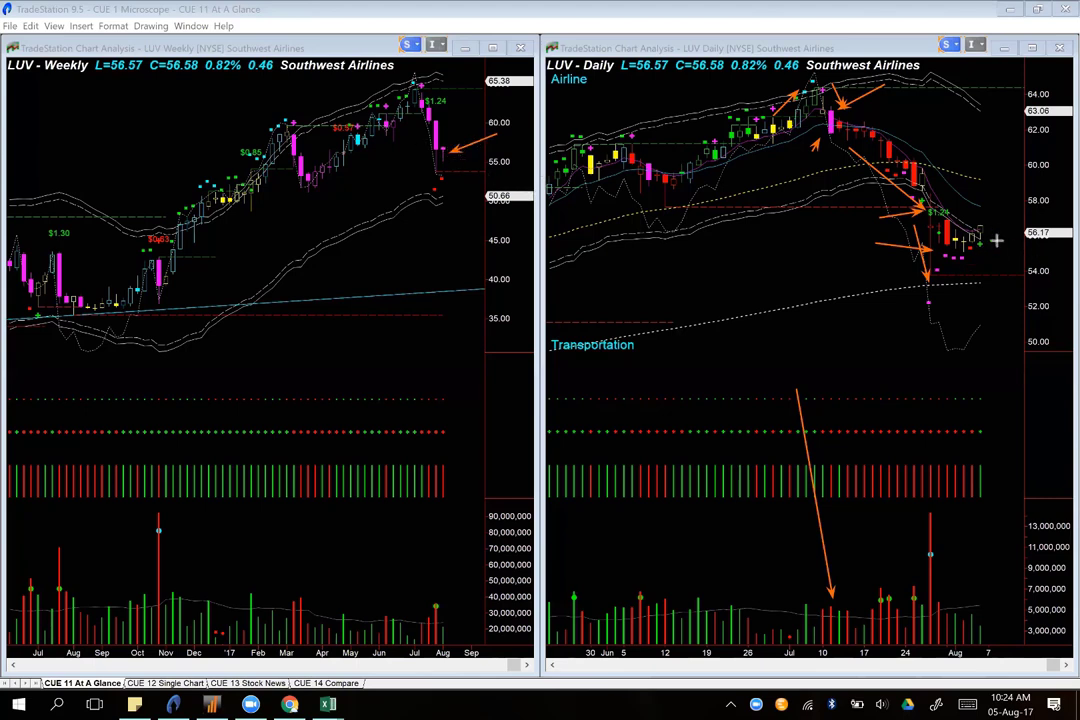
left_click_drag(1014, 208, 991, 226)
left_click_drag(913, 285, 1004, 283)
left_click_drag(991, 234, 986, 272)
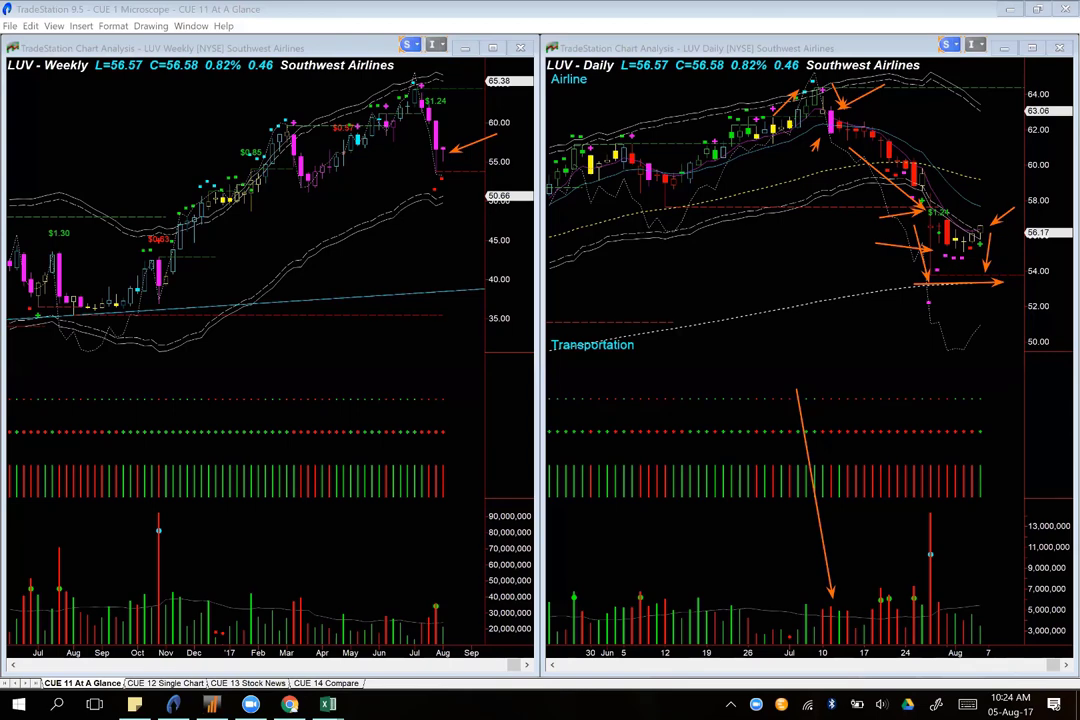
Step: Load the ALGT weekly and daily charts and mark the late-July price gap on the daily chart with arrows
key("Escape")
left_click(150, 178)
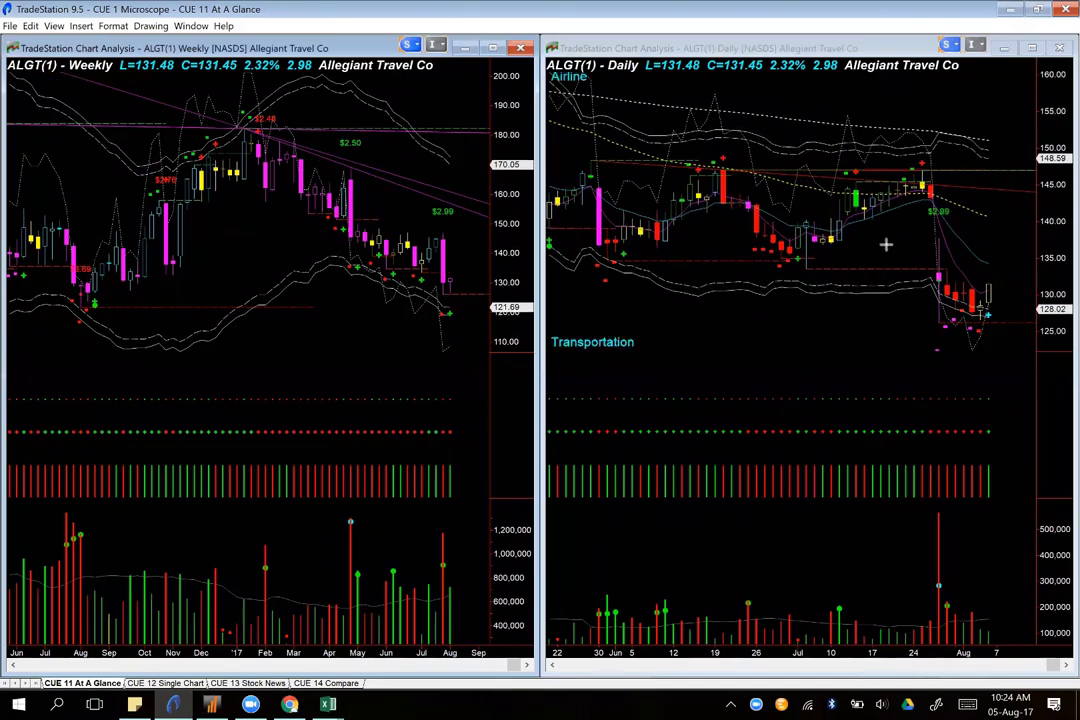
left_click_drag(906, 212, 931, 266)
left_click_drag(849, 338, 934, 294)
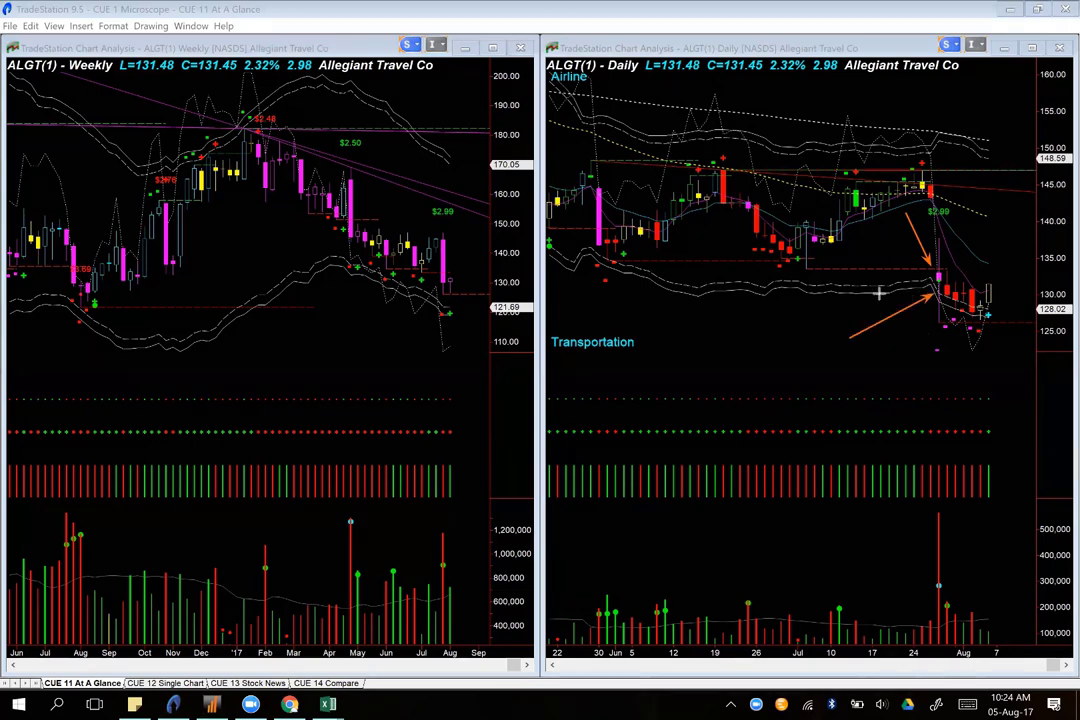
left_click_drag(812, 305, 933, 256)
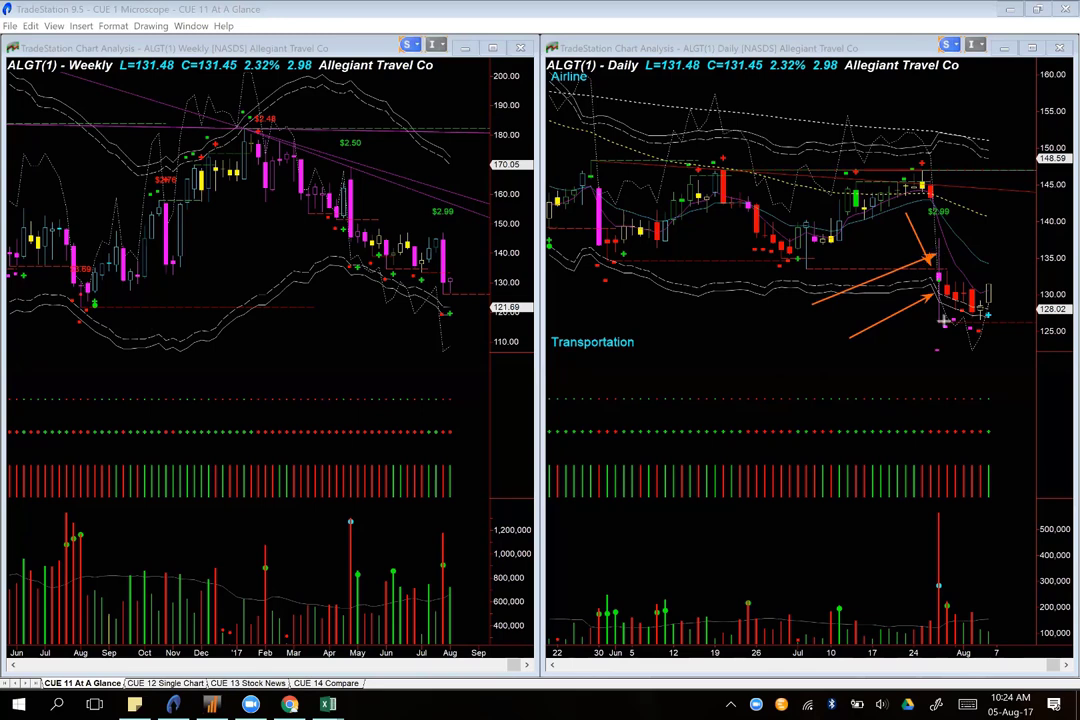
Step: Mark the support level under the ALGT daily price and point arrows at the bars around it and the latest histogram bar
mouse_move(943, 300)
left_mouse_down()
mouse_move(976, 326)
mouse_move(1040, 327)
left_mouse_up()
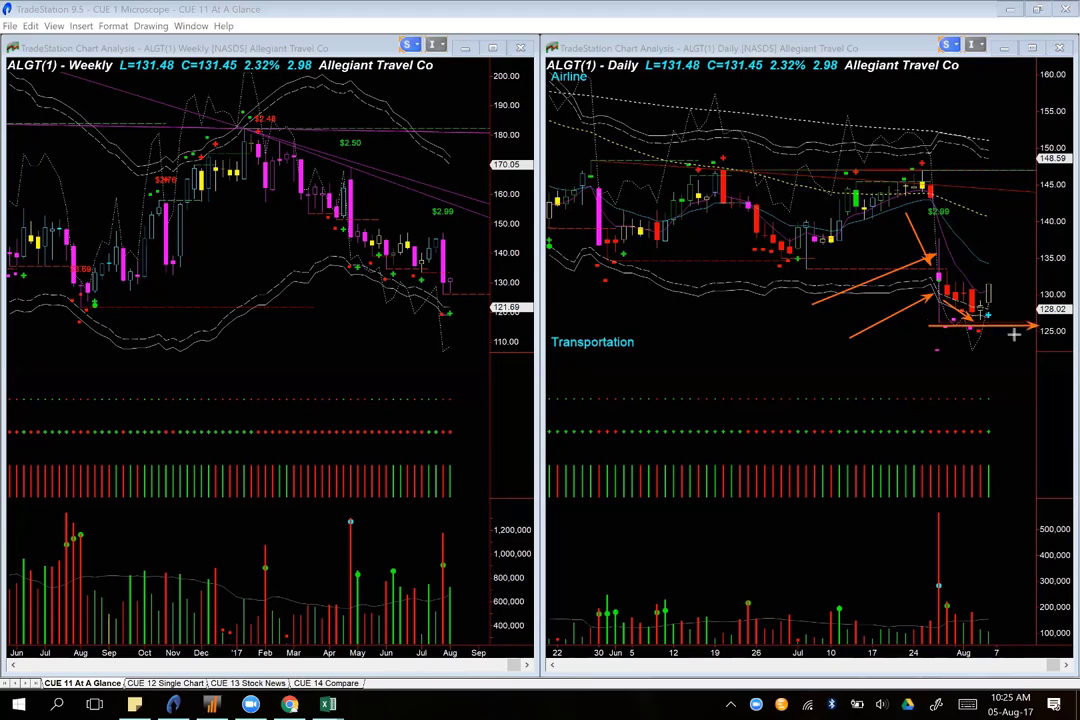
left_click_drag(873, 348, 932, 315)
left_click_drag(1023, 359, 996, 320)
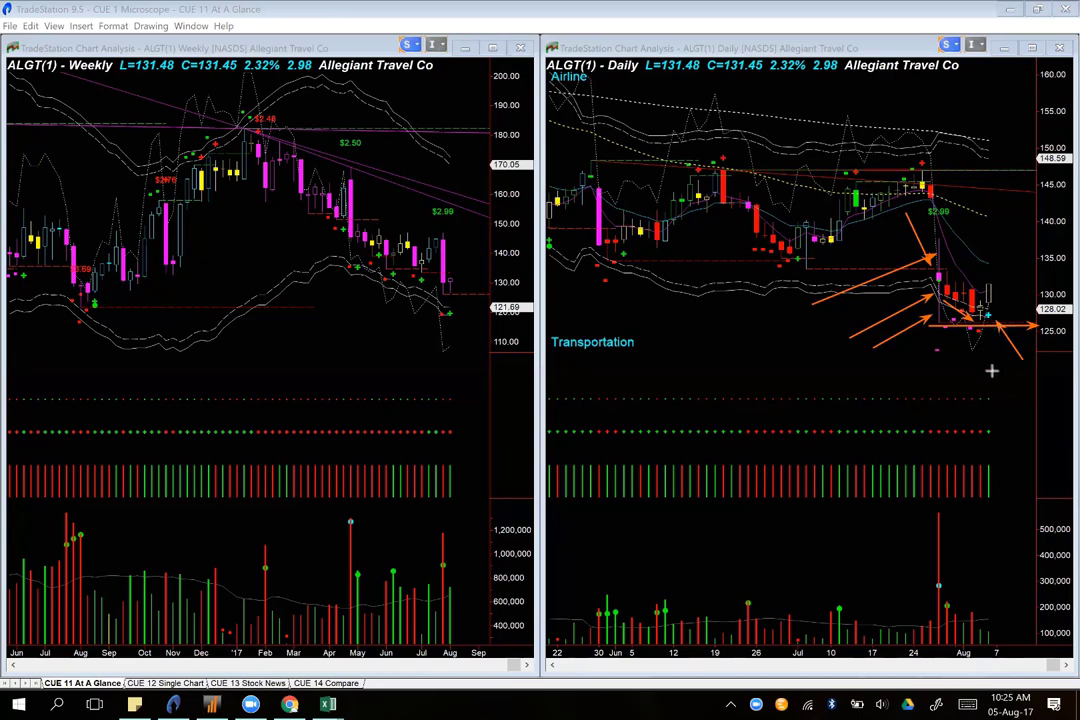
left_click_drag(993, 369, 997, 490)
Step: Point arrows at the latest ALGT weekly bars and at the latest daily bar
mouse_move(520, 343)
left_mouse_down()
mouse_move(452, 289)
mouse_move(464, 297)
left_mouse_up()
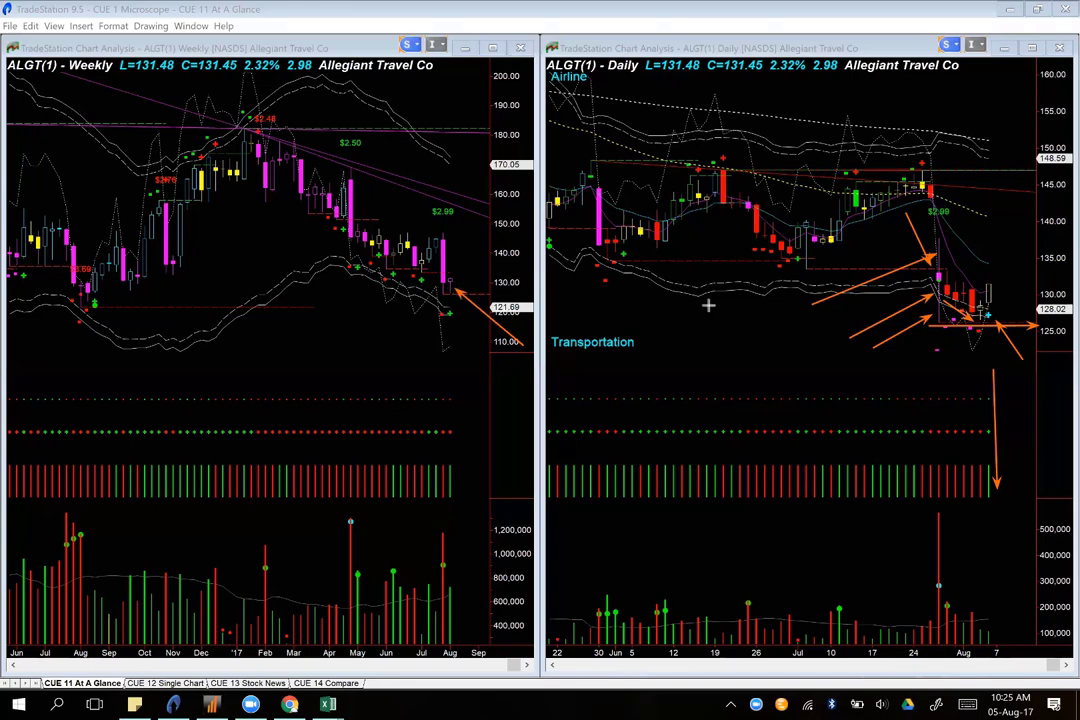
left_click_drag(869, 225, 901, 328)
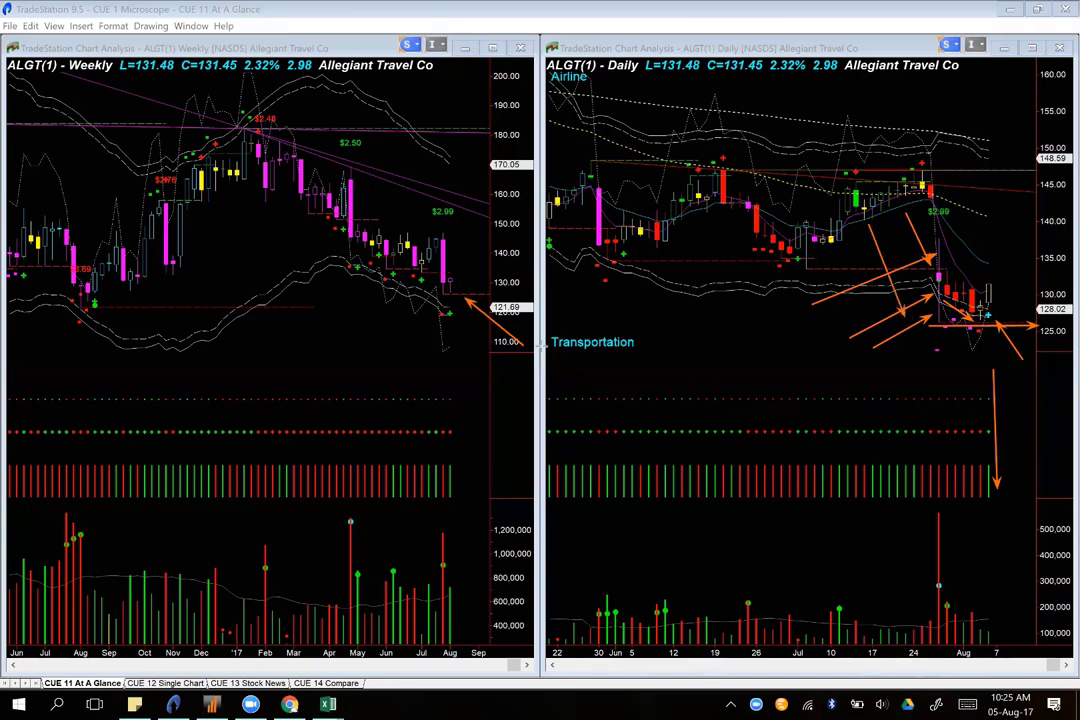
left_click_drag(410, 330, 451, 298)
left_click_drag(391, 319, 440, 295)
left_click_drag(1037, 269, 999, 288)
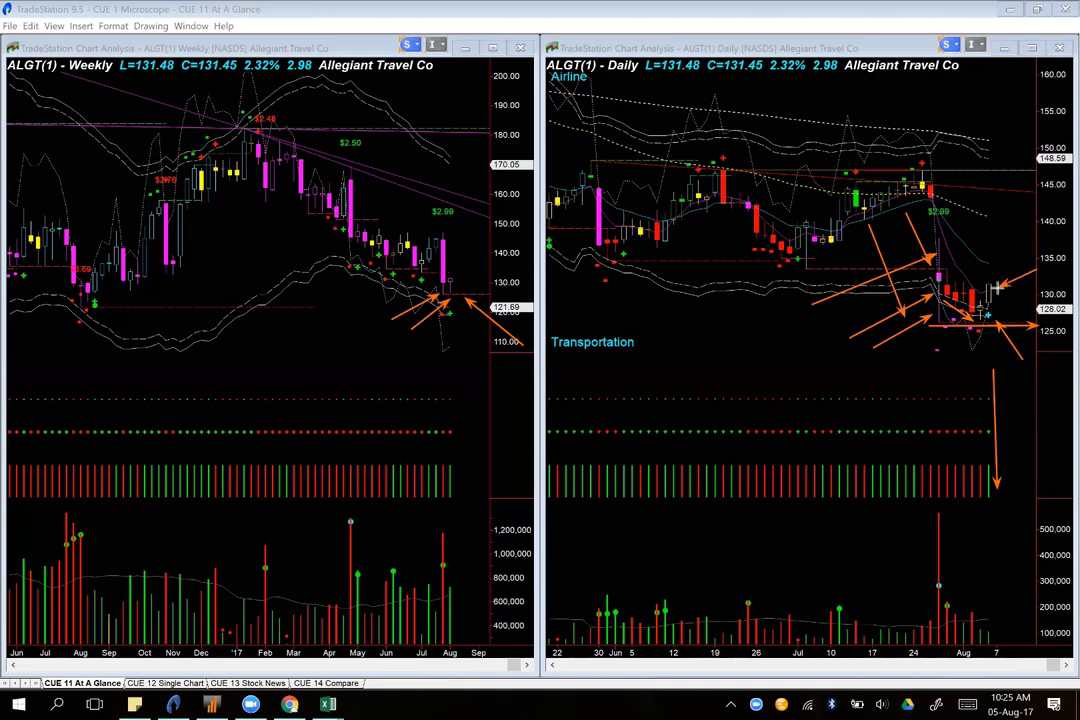
Step: Mark the ALGT daily lows and volume spike with arrows and extend the weekly support level at 121.69
left_click_drag(953, 340, 1022, 336)
left_click_drag(881, 501, 929, 535)
left_click_drag(1051, 387, 990, 318)
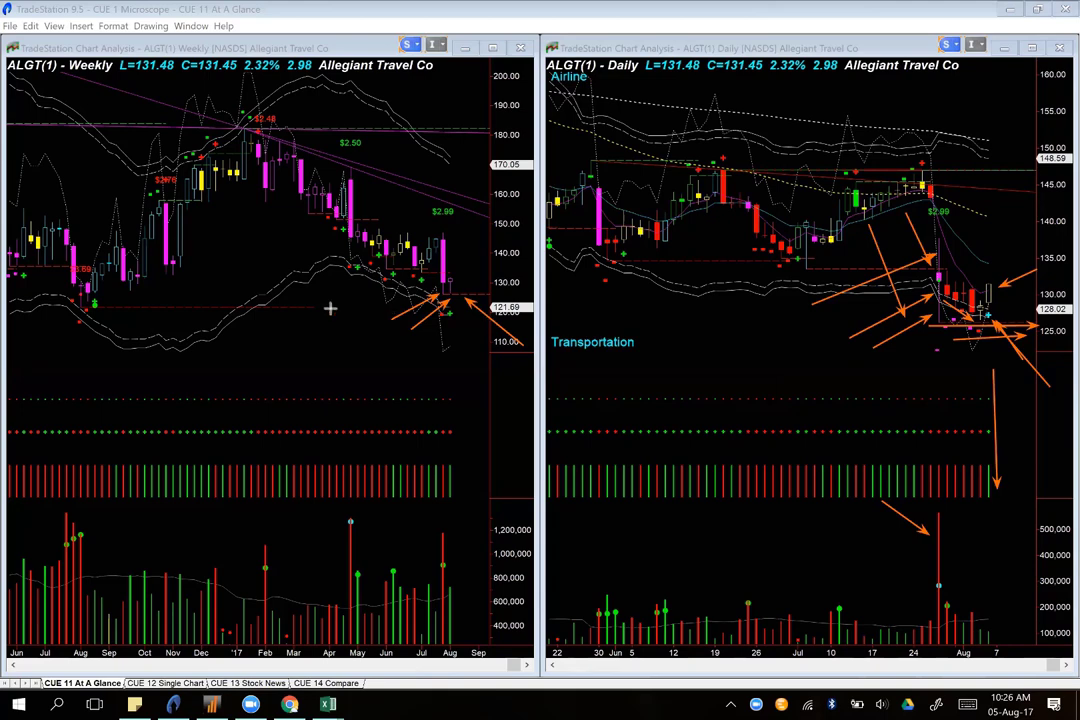
left_click_drag(254, 306, 538, 304)
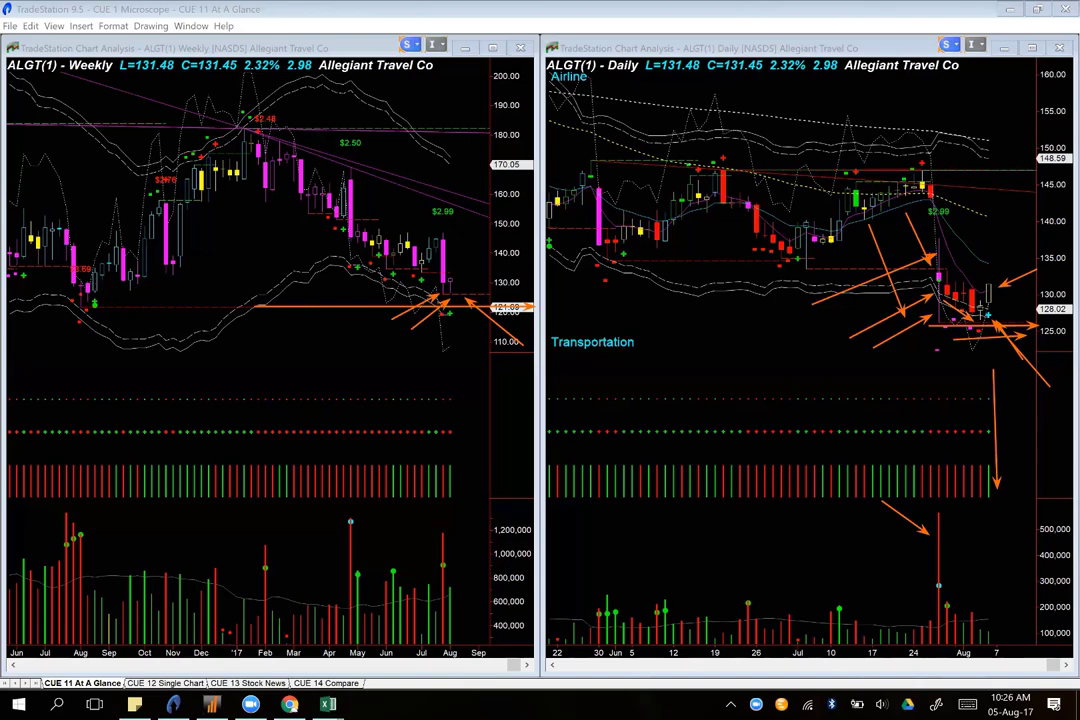
Step: Clear the arrows and load the weekly and daily charts for ALK
left_click(708, 337)
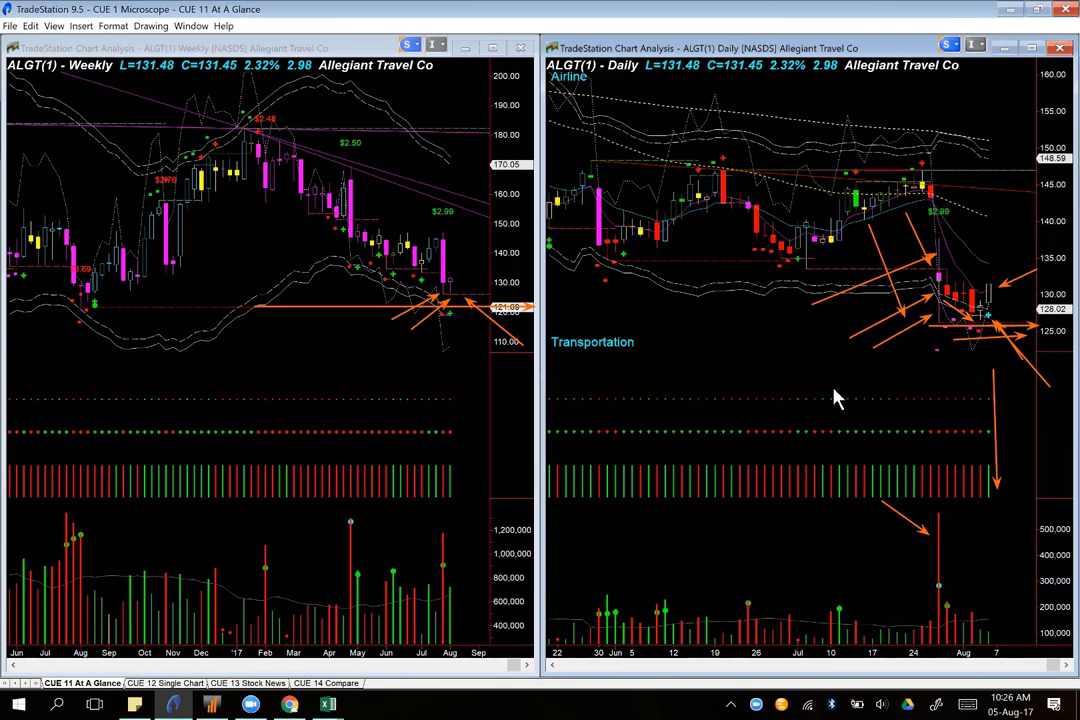
key("Escape")
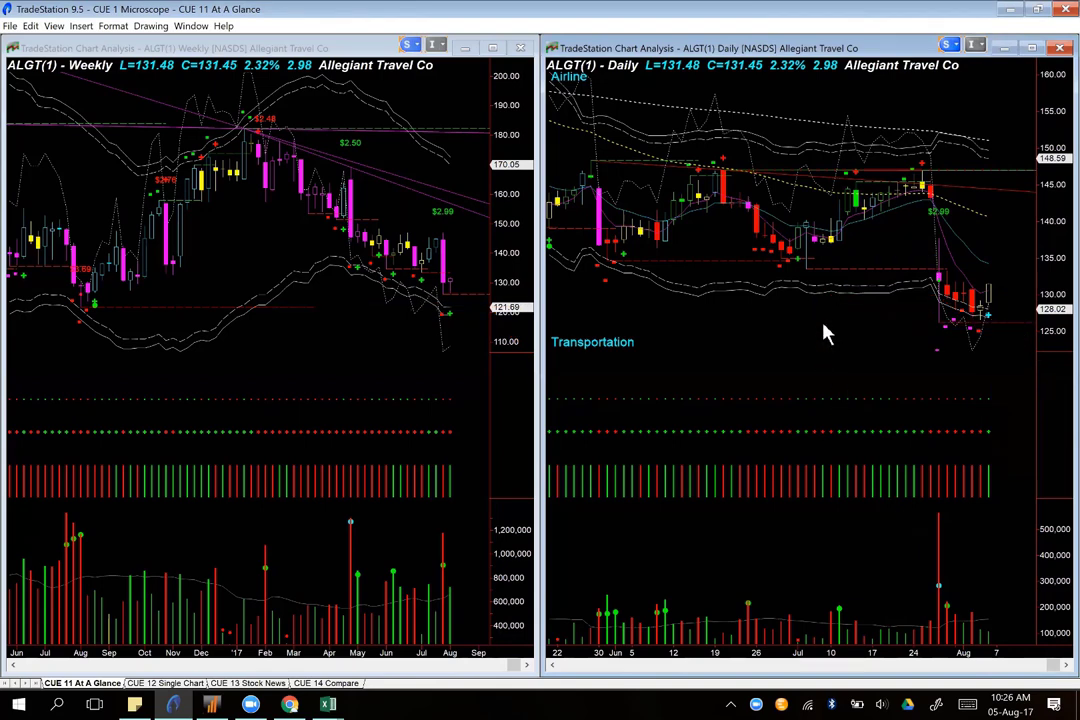
key("ctrl+Tab")
type("alk")
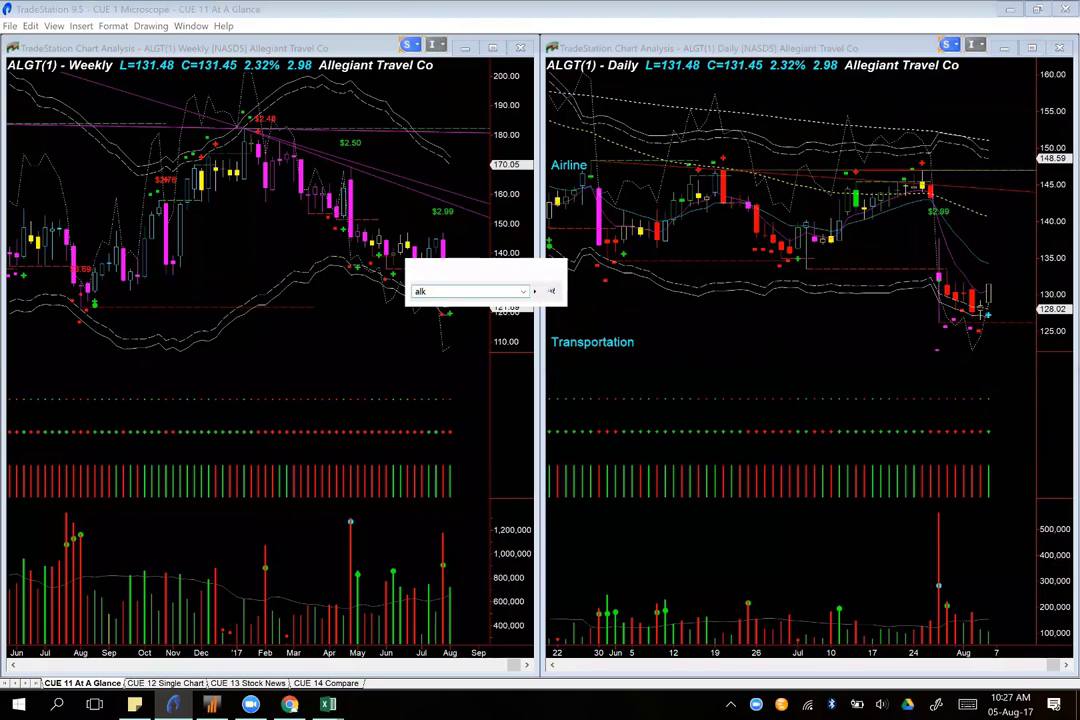
key("Return")
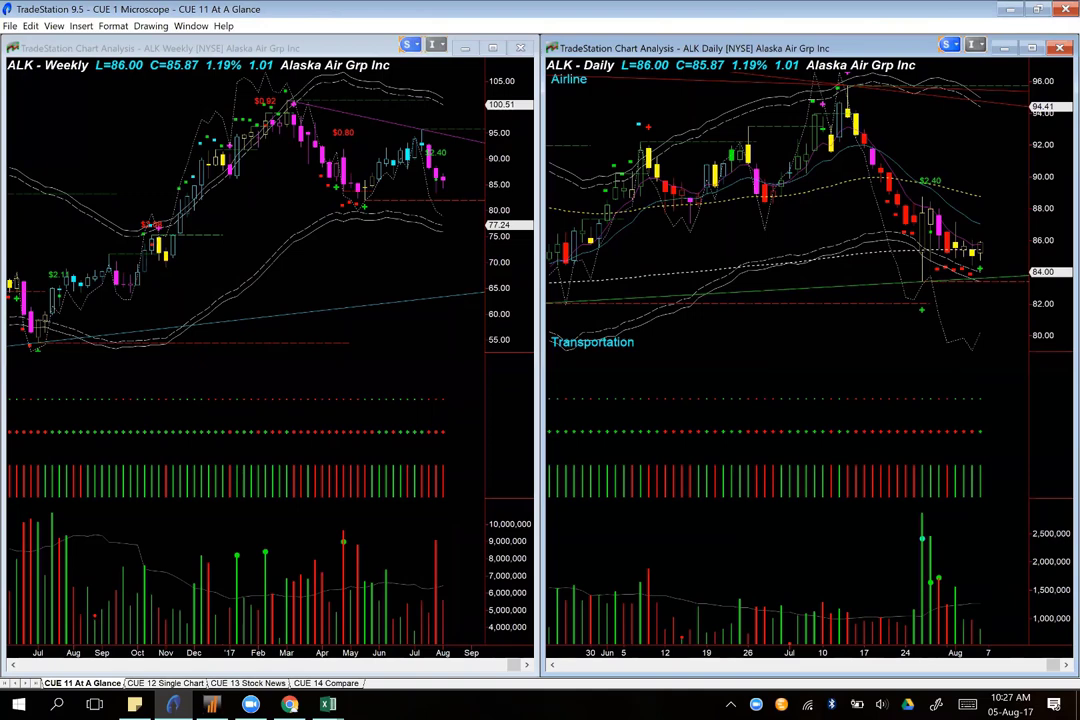
Step: Mark the July peak and decline on the ALK daily chart and draw arrows along the dotted average and support line
mouse_move(793, 118)
left_mouse_down()
mouse_move(841, 88)
mouse_move(874, 122)
left_mouse_up()
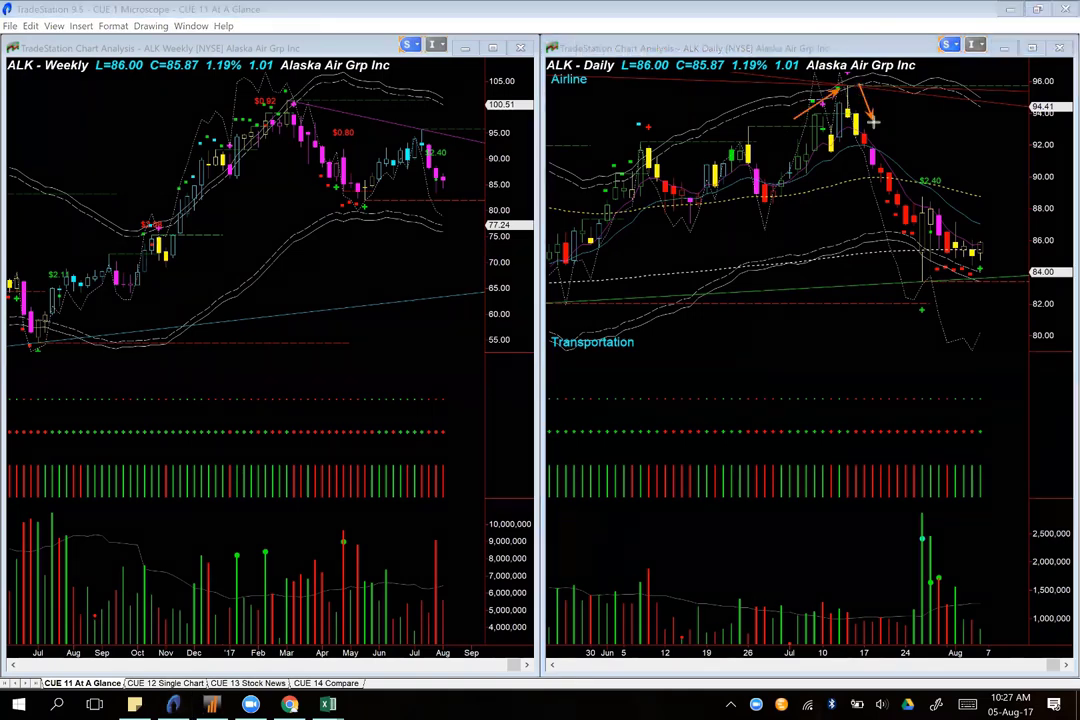
mouse_move(841, 154)
left_mouse_down()
mouse_move(880, 238)
mouse_move(917, 257)
left_mouse_up()
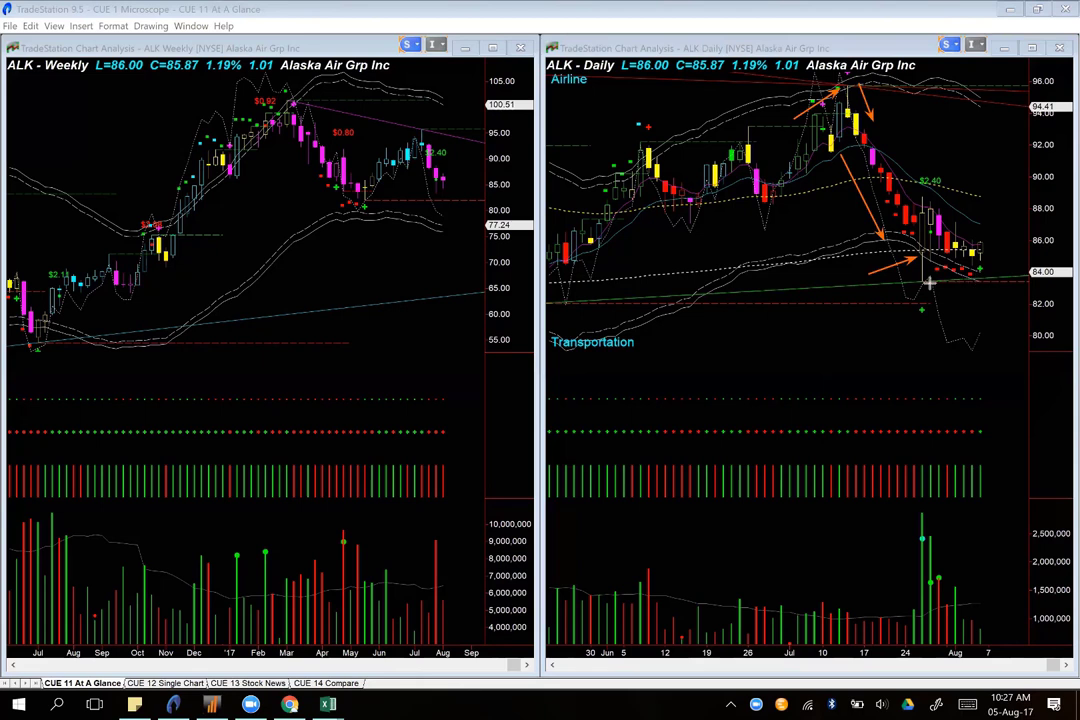
left_click_drag(806, 296, 1023, 280)
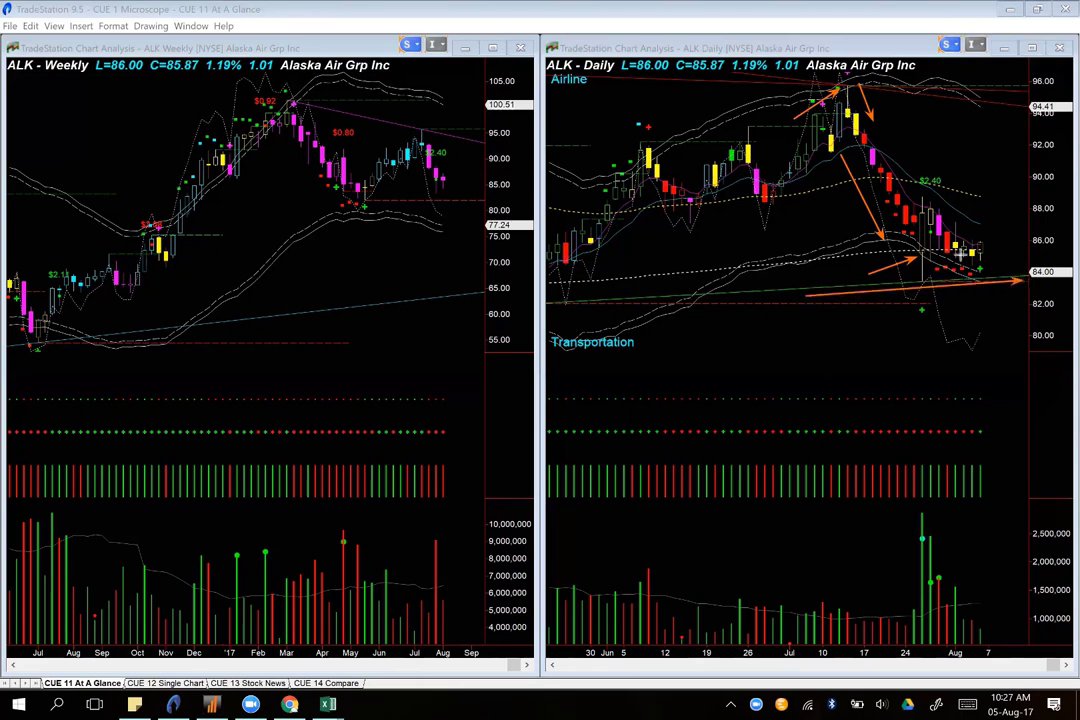
left_click_drag(928, 236, 966, 263)
left_click_drag(897, 255, 997, 255)
left_click_drag(580, 283, 931, 254)
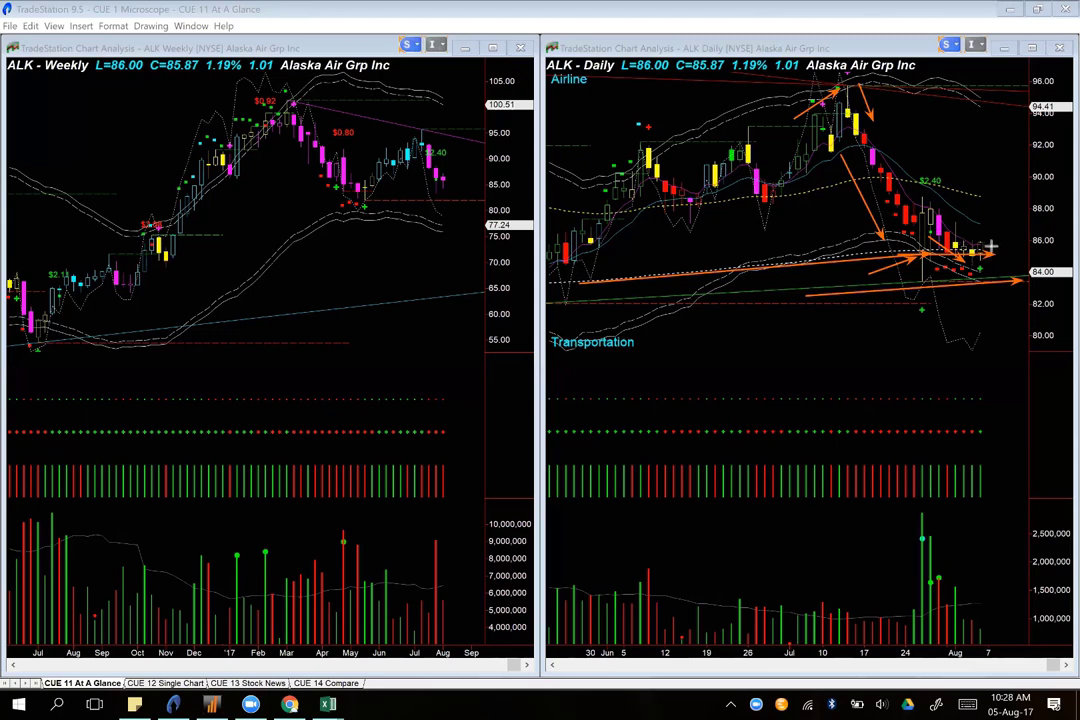
Step: Point arrows at the ALK daily support and late-July volume spike, and draw an upward arrow from the latest bar
left_click_drag(1010, 318, 989, 279)
left_click_drag(880, 359, 914, 528)
left_click(914, 525)
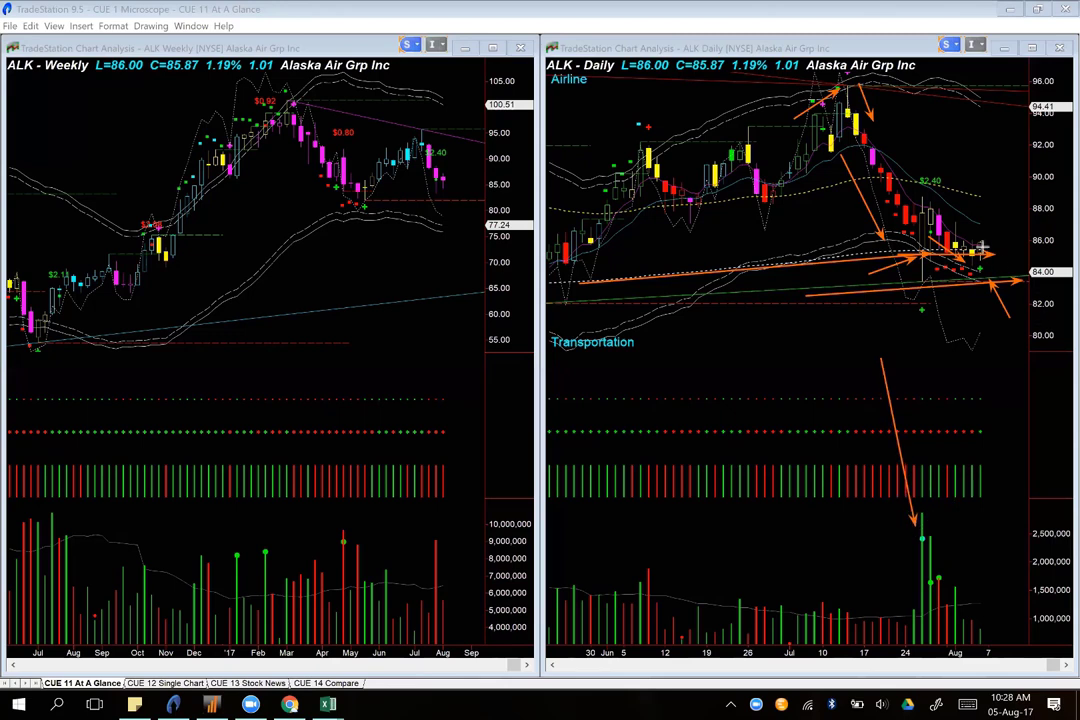
left_click_drag(989, 247, 1000, 204)
Step: Point arrows at the latest ALK weekly bars, then clear all arrows
left_click_drag(485, 221, 451, 184)
left_click_drag(478, 260, 448, 191)
left_click_drag(382, 245, 436, 199)
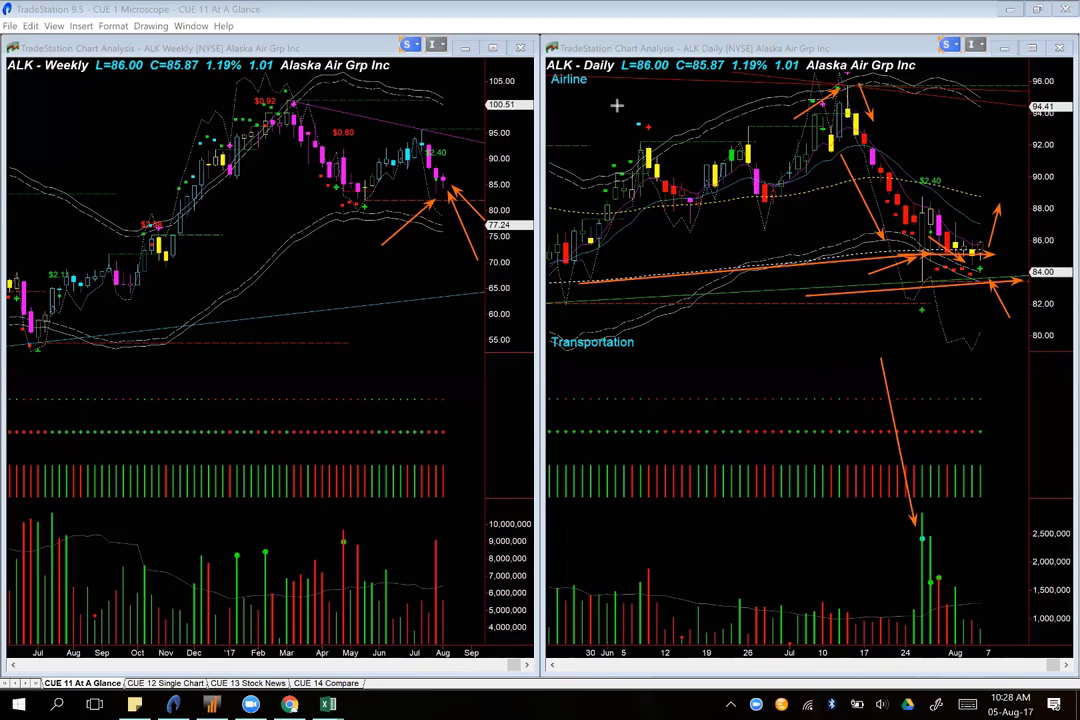
key("Escape")
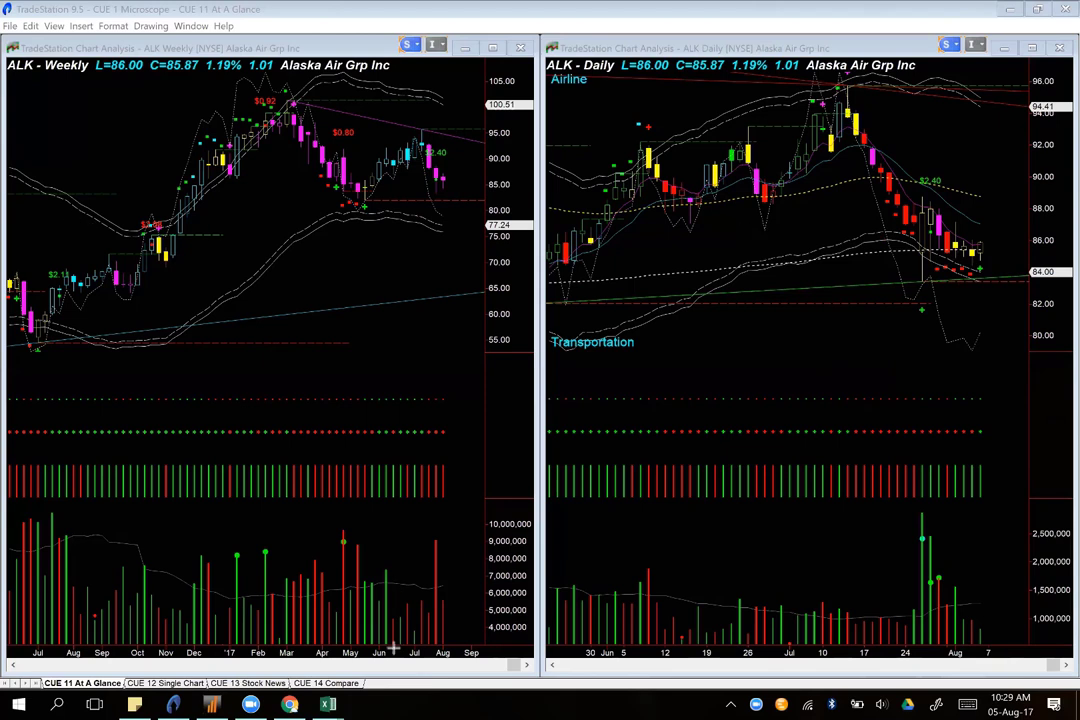
Step: Switch to the Industries with Biggest Rank Declines chart in Chrome and underline the note about the Renewable Energy decliners
key("alt+Tab")
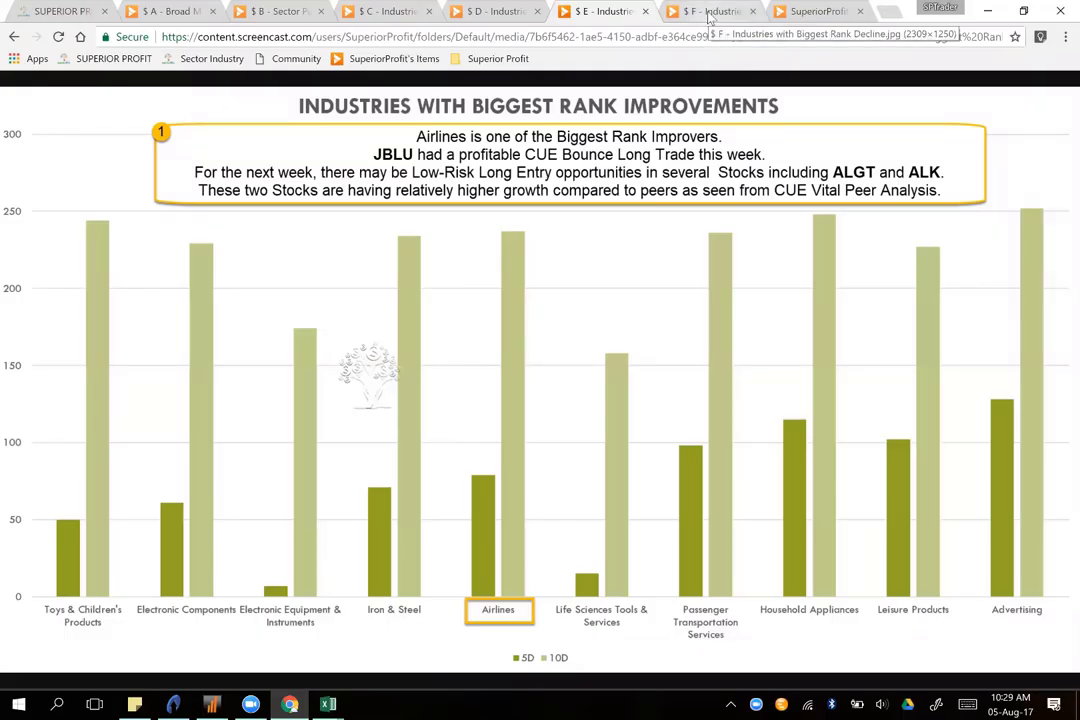
left_click(711, 12)
left_click_drag(111, 117, 309, 118)
left_click_drag(120, 139, 258, 142)
Step: Point arrows at the 10D bars of both Renewable Energy industries and underline the protect-profit advice and the FSLR headwind note
left_click_drag(122, 508, 100, 531)
left_click_drag(226, 522, 195, 573)
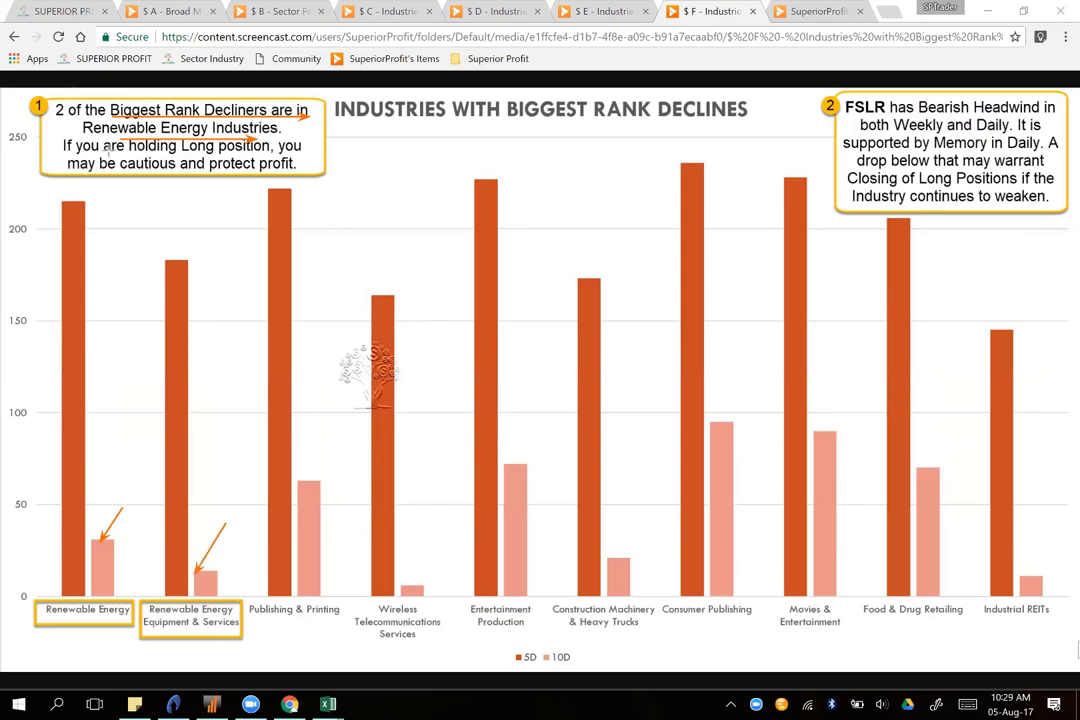
mouse_move(100, 156)
left_mouse_down()
mouse_move(300, 156)
mouse_move(274, 173)
left_mouse_up()
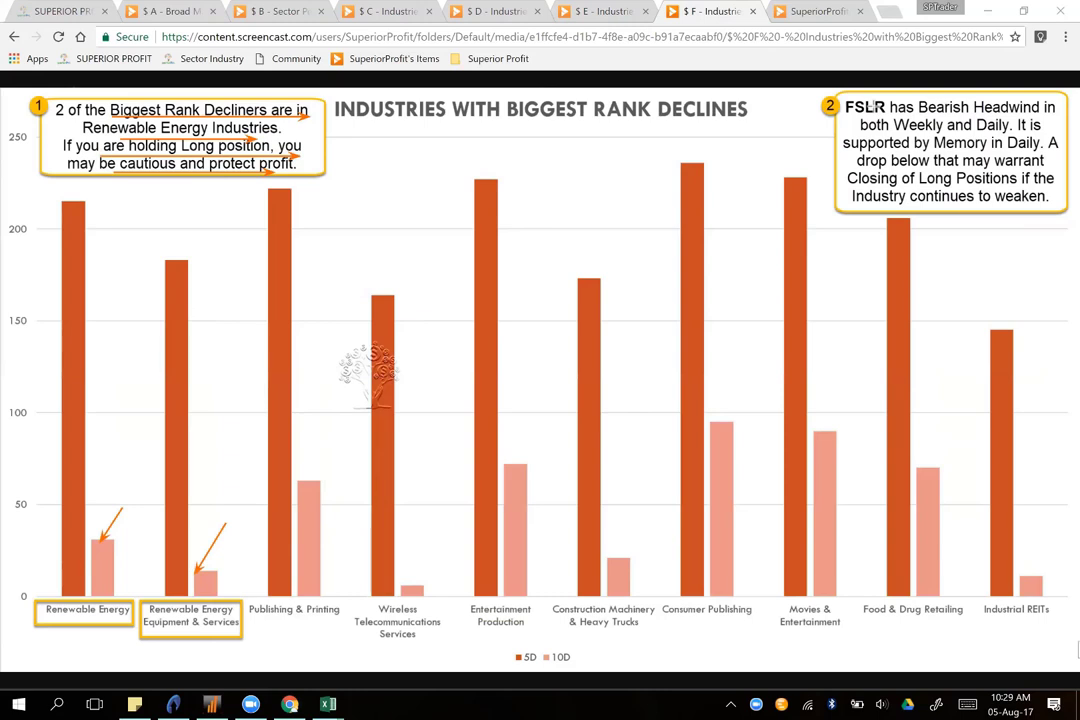
left_click_drag(865, 113, 1047, 116)
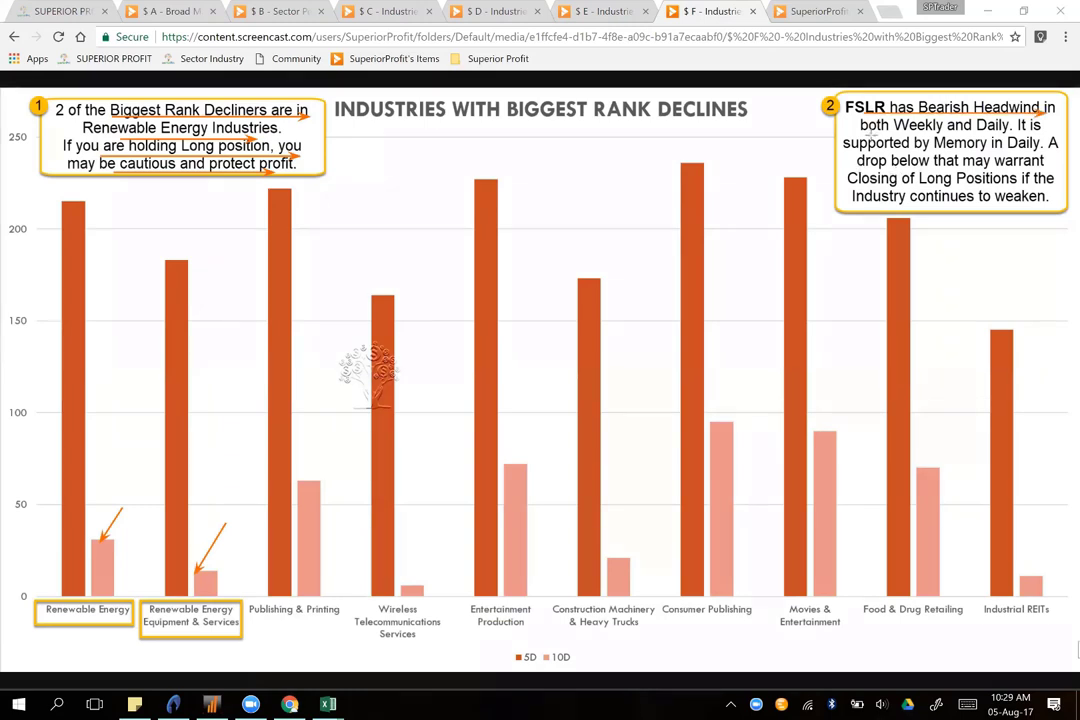
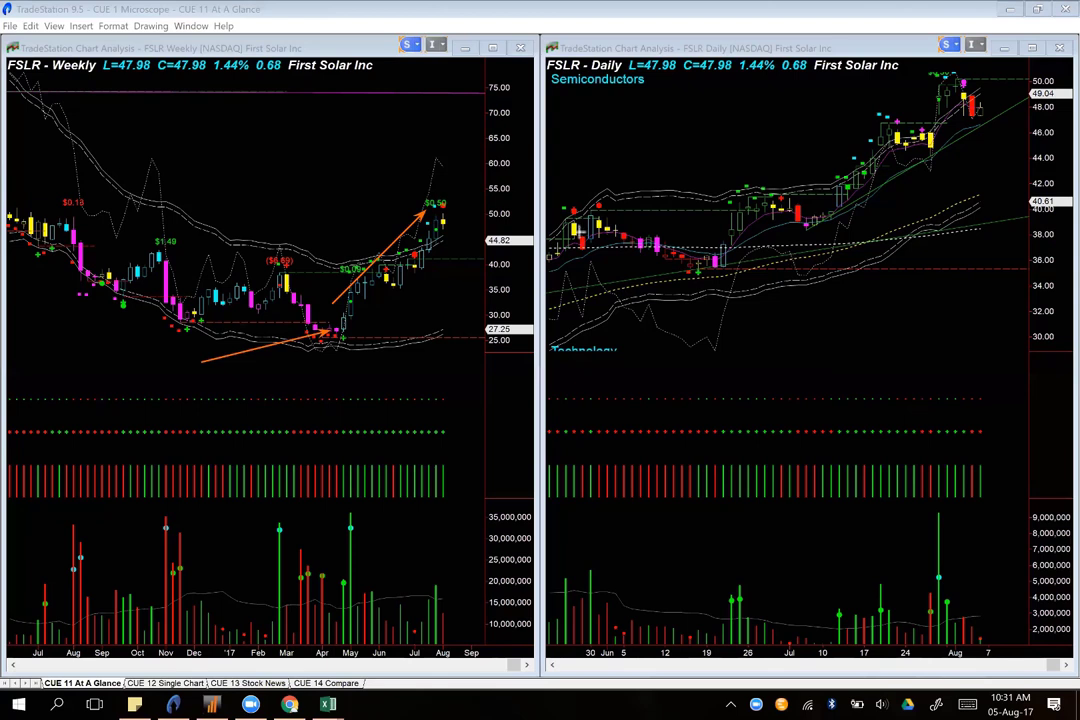
Step: Point arrows at the latest FSLR weekly bars and the signals above them
left_click_drag(489, 150, 451, 201)
left_click_drag(483, 213, 454, 217)
left_click_drag(446, 167, 443, 199)
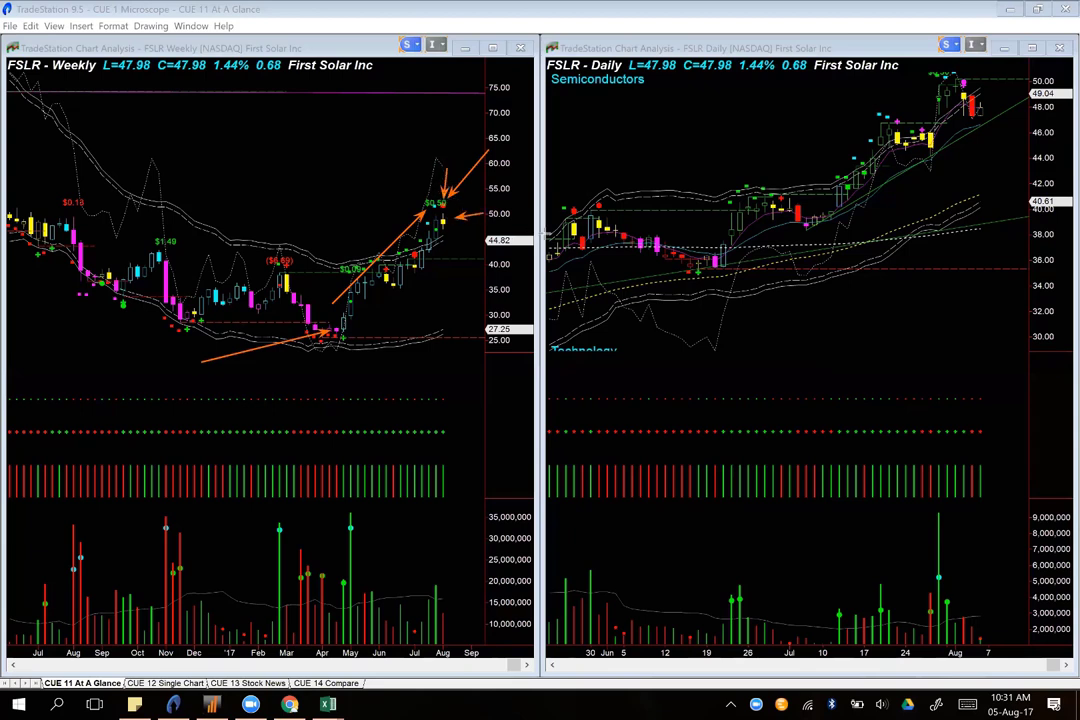
left_click_drag(396, 168, 428, 196)
Step: Mark the FSLR daily peak, pullback bars and rising trendline with arrows, then clear all arrows
left_click_drag(925, 120, 933, 96)
left_click_drag(937, 88, 967, 79)
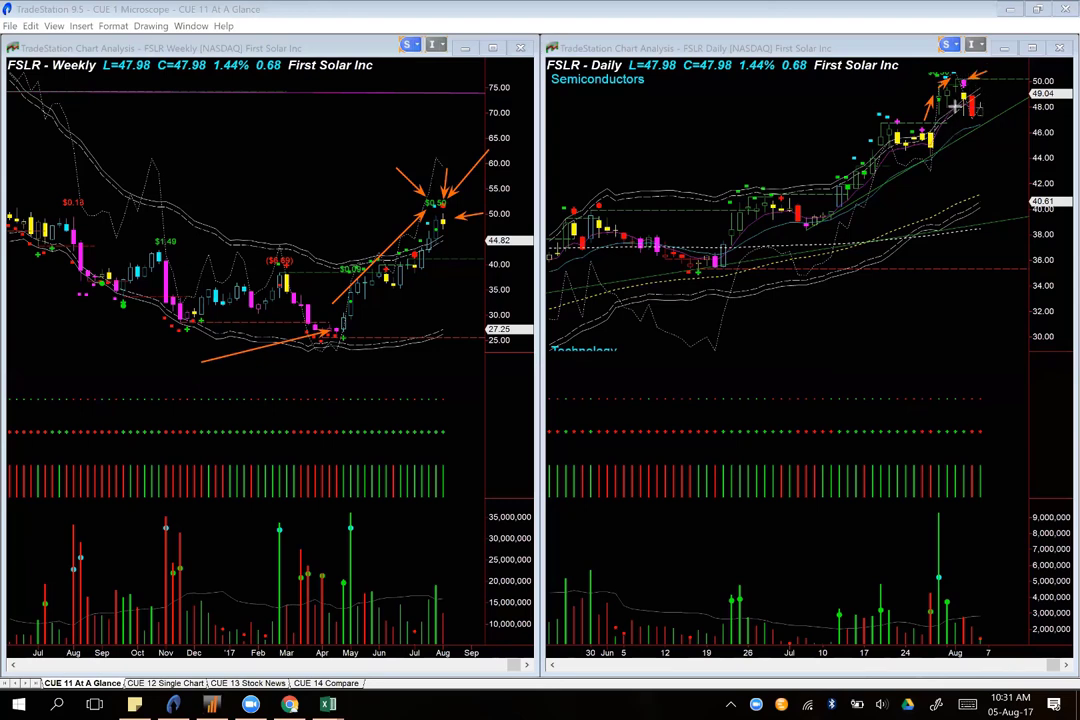
mouse_move(951, 111)
left_mouse_down()
mouse_move(971, 95)
mouse_move(1000, 95)
mouse_move(985, 107)
left_mouse_up()
left_click_drag(941, 157, 1013, 114)
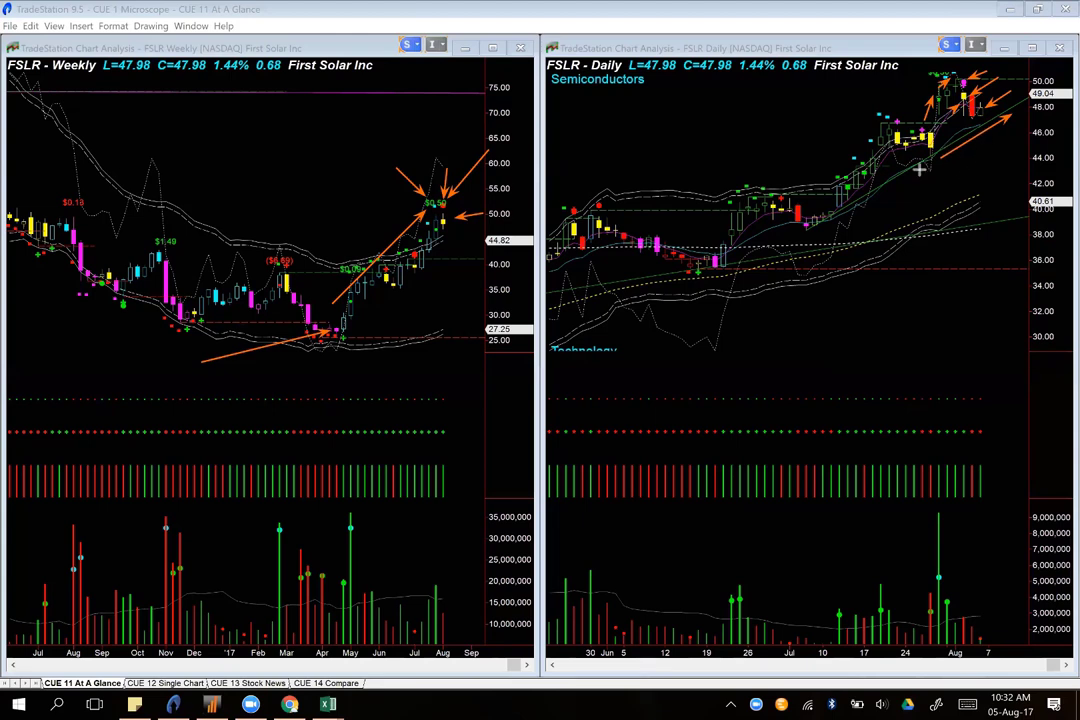
left_click_drag(904, 178, 1034, 104)
key("Escape")
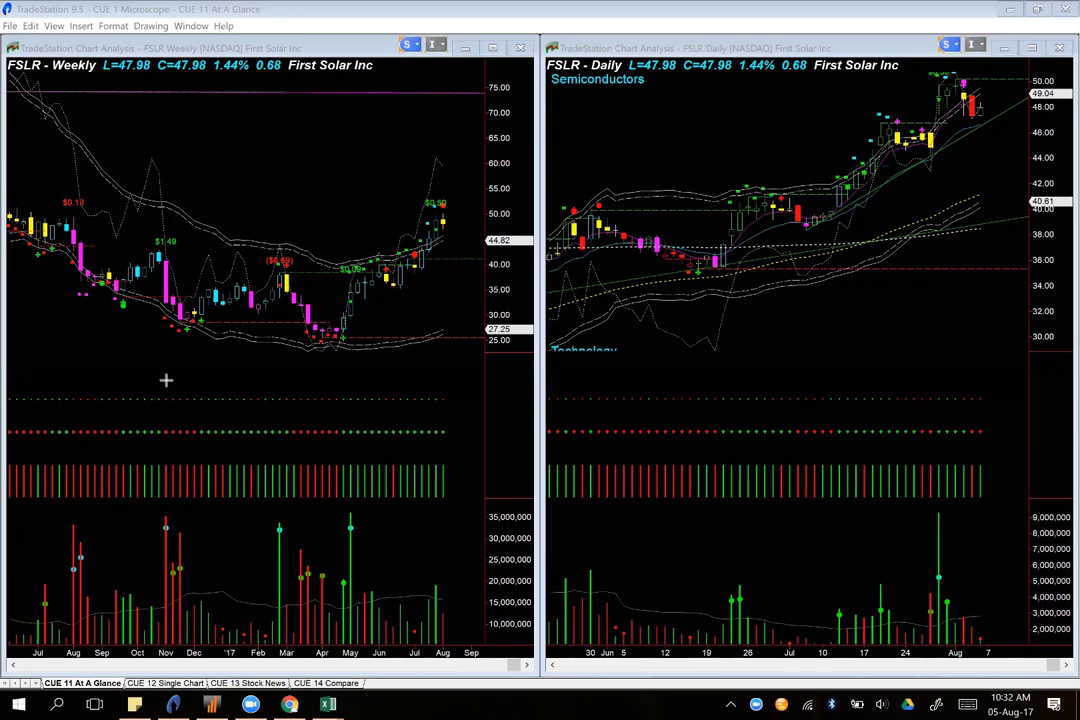
Step: Switch to the CUE Edge Industry workbook in Excel and reapply the header filter across Industry through M12
key("alt+Tab")
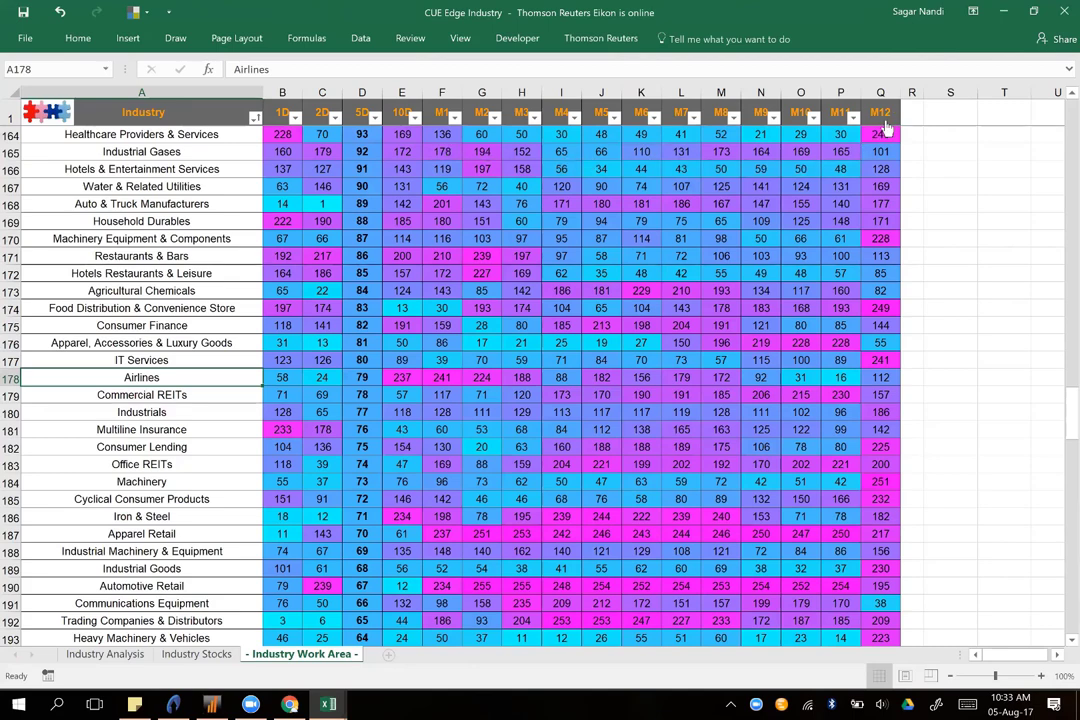
left_click(212, 115)
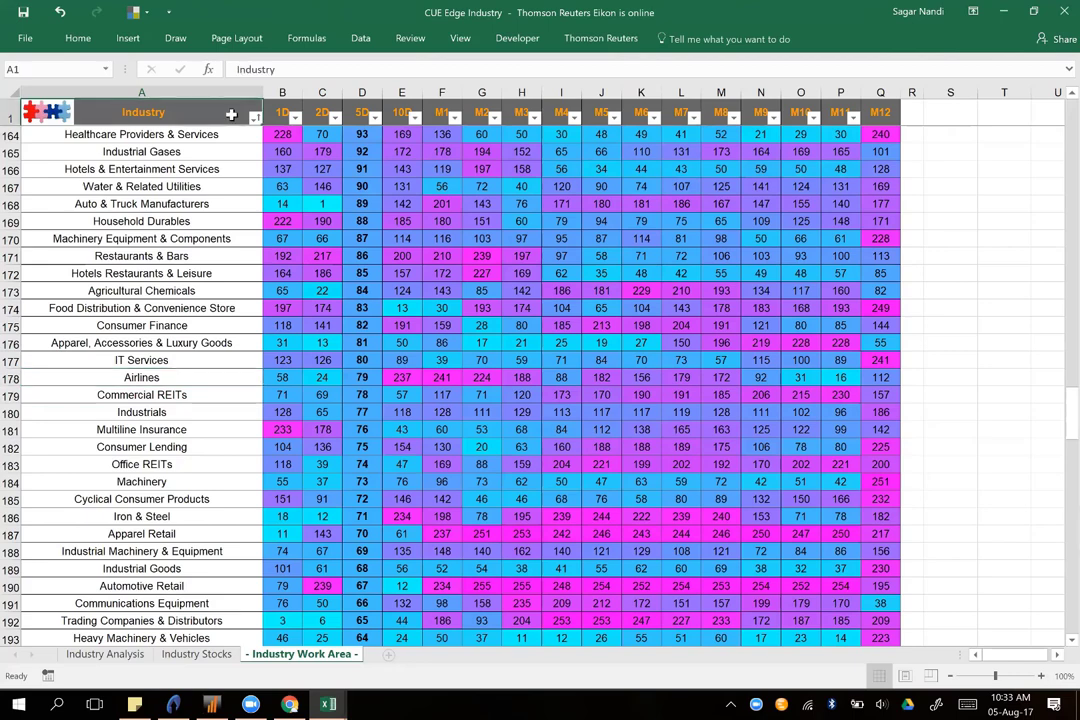
left_click(880, 118, "shift")
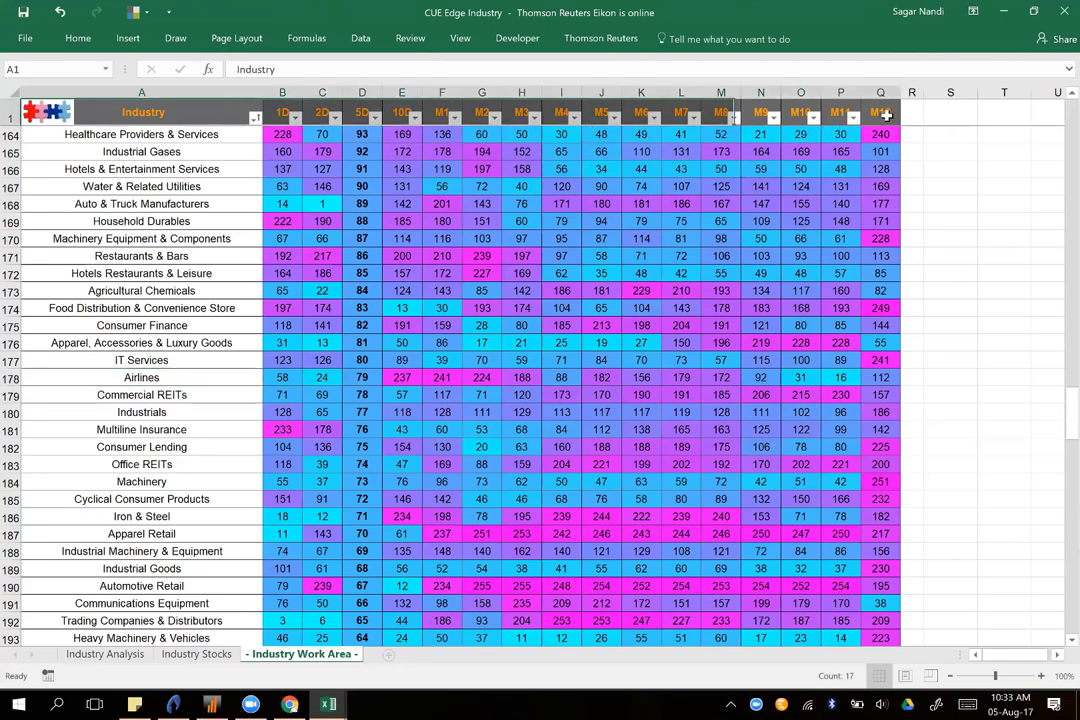
left_click(361, 40)
left_click(517, 82)
left_click(517, 82)
left_click(801, 187)
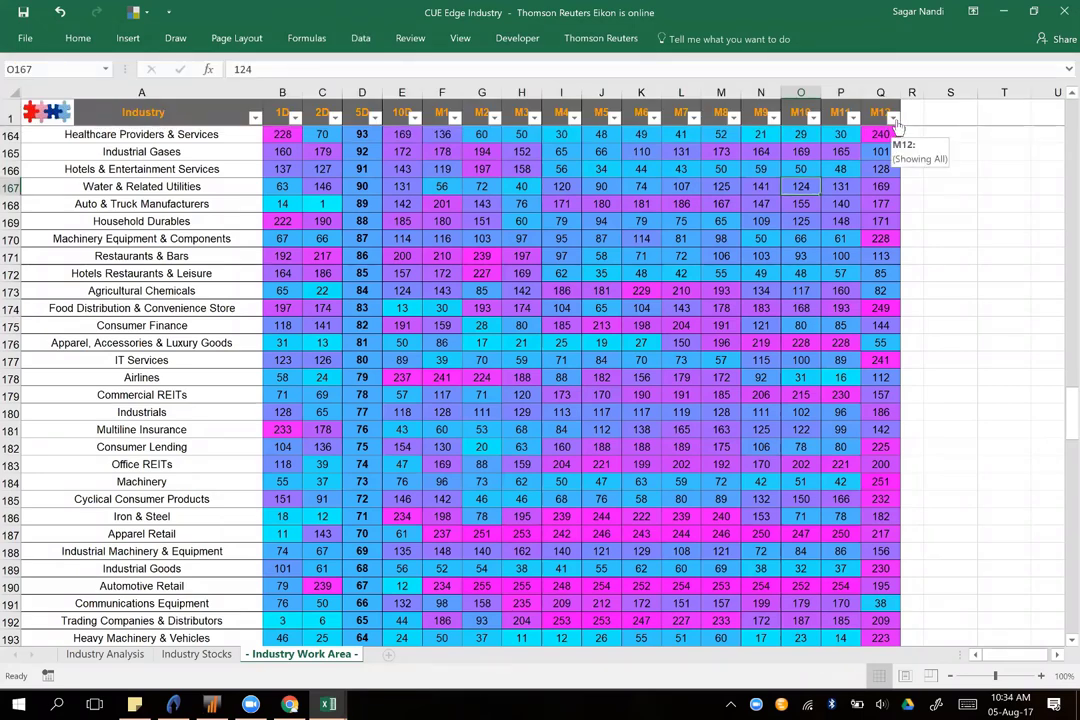
Step: Sort the industries by M12 from smallest to largest and select Real Estate Development & Operations, followed by Advertising & Marketing
left_click(892, 118)
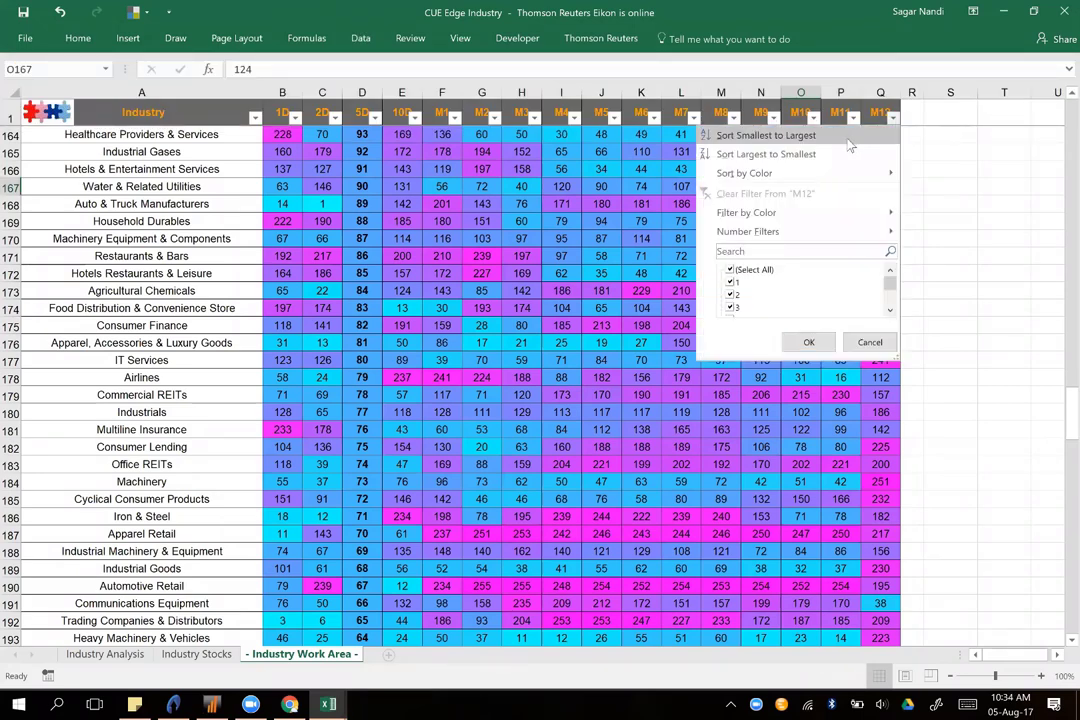
left_click(804, 136)
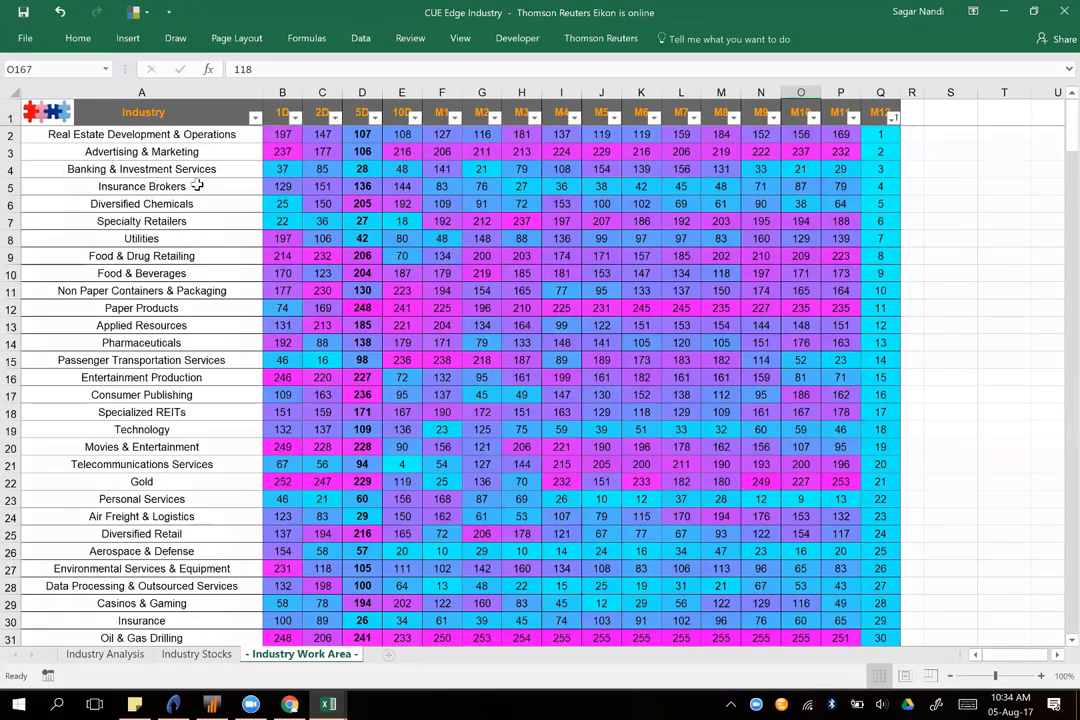
left_click(118, 134)
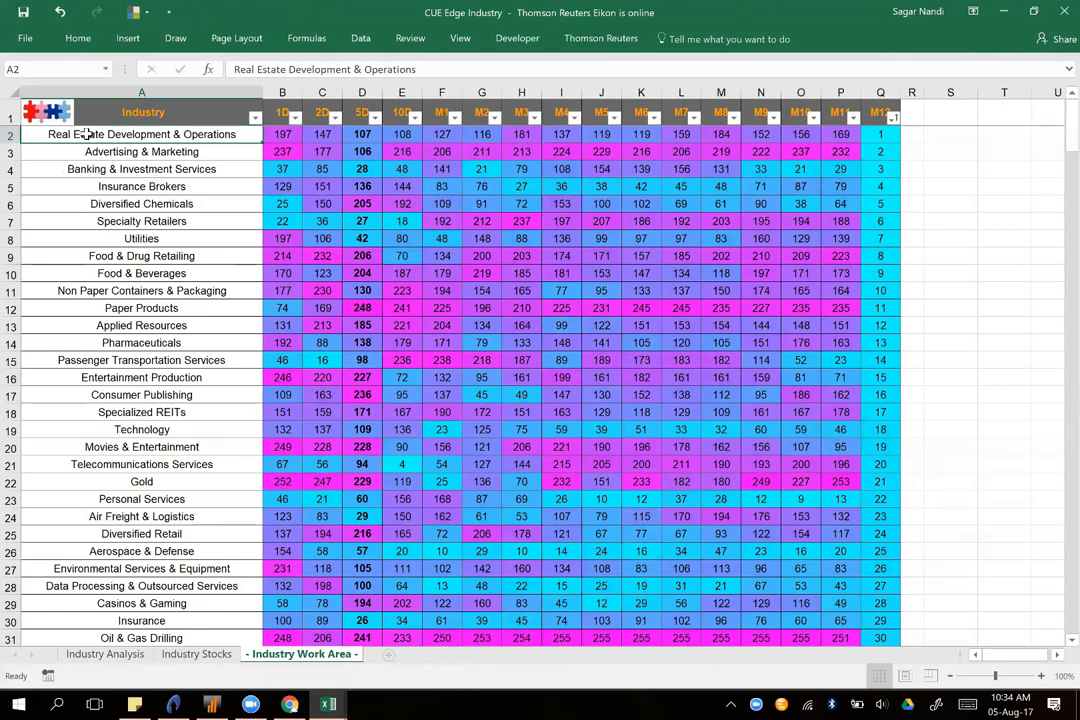
left_click(165, 152)
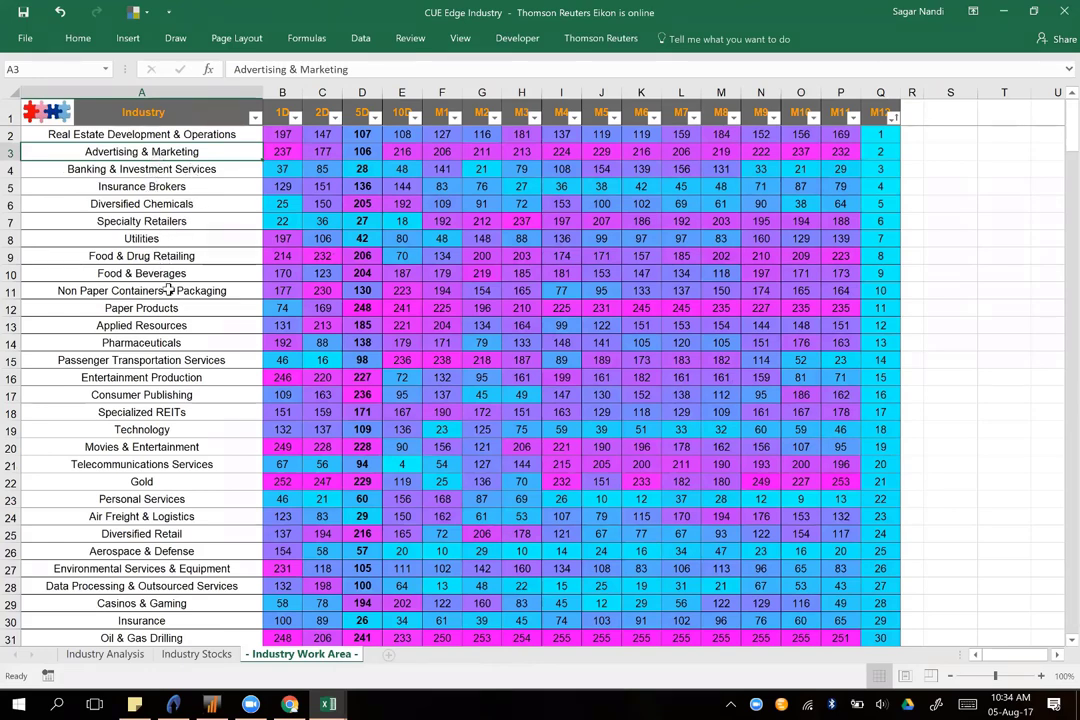
Step: Sort the industries by 5D from smallest to largest, reverse the order to largest to smallest, and select Semiconductor Equipment
left_click(374, 118)
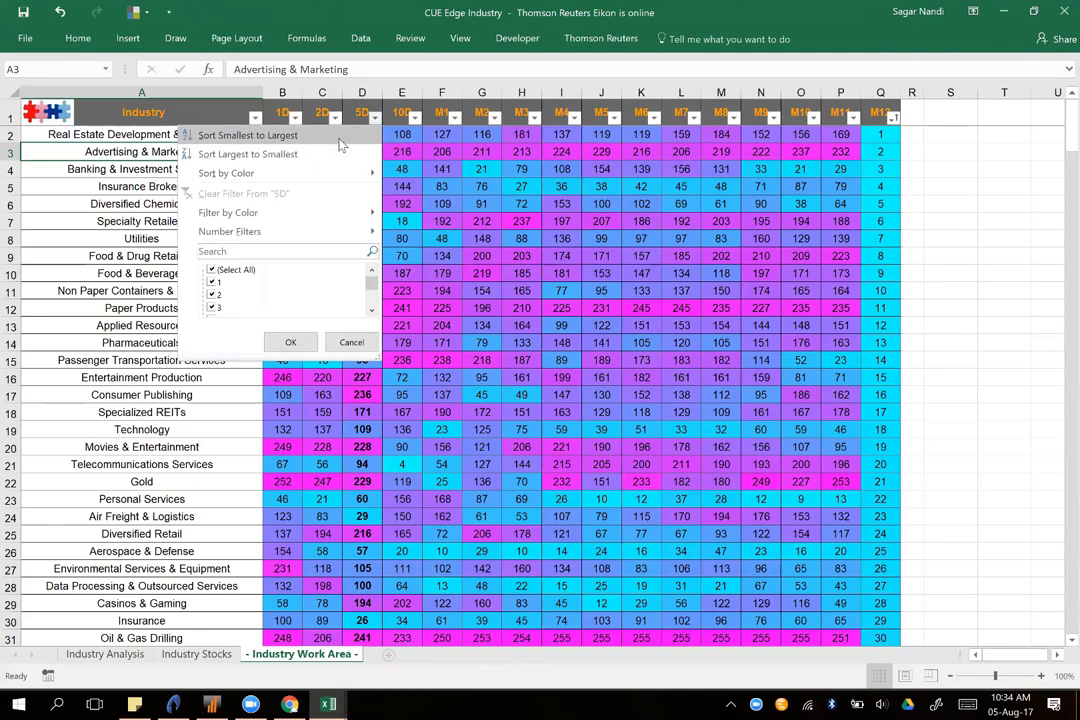
left_click(338, 138)
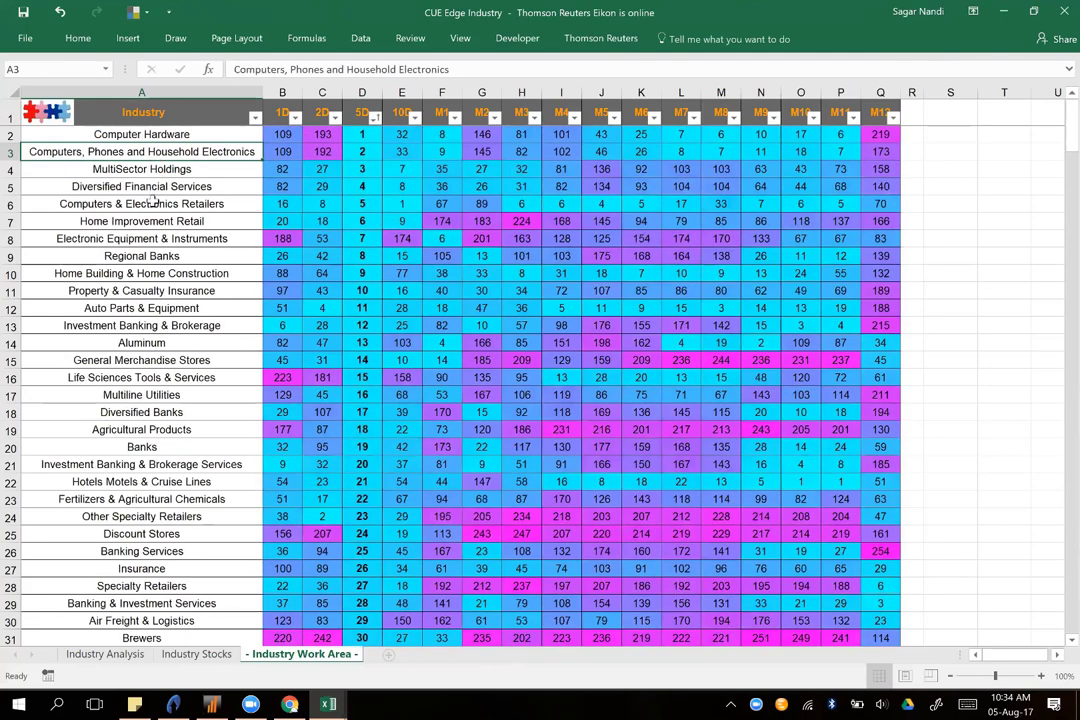
left_click(374, 118)
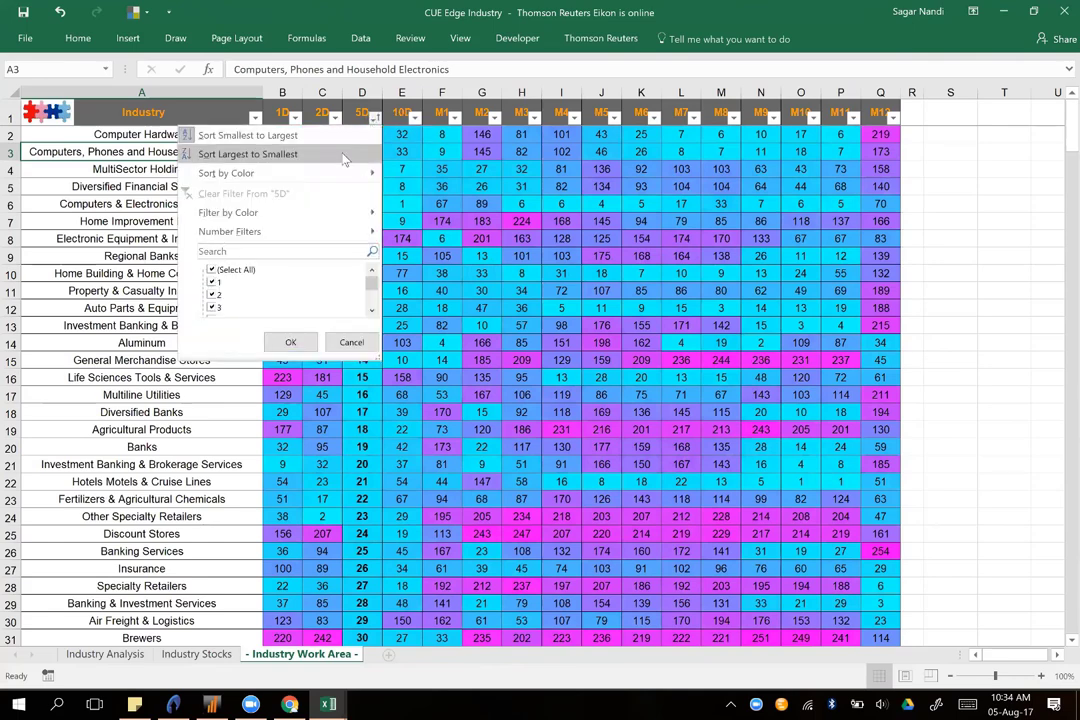
left_click(343, 155)
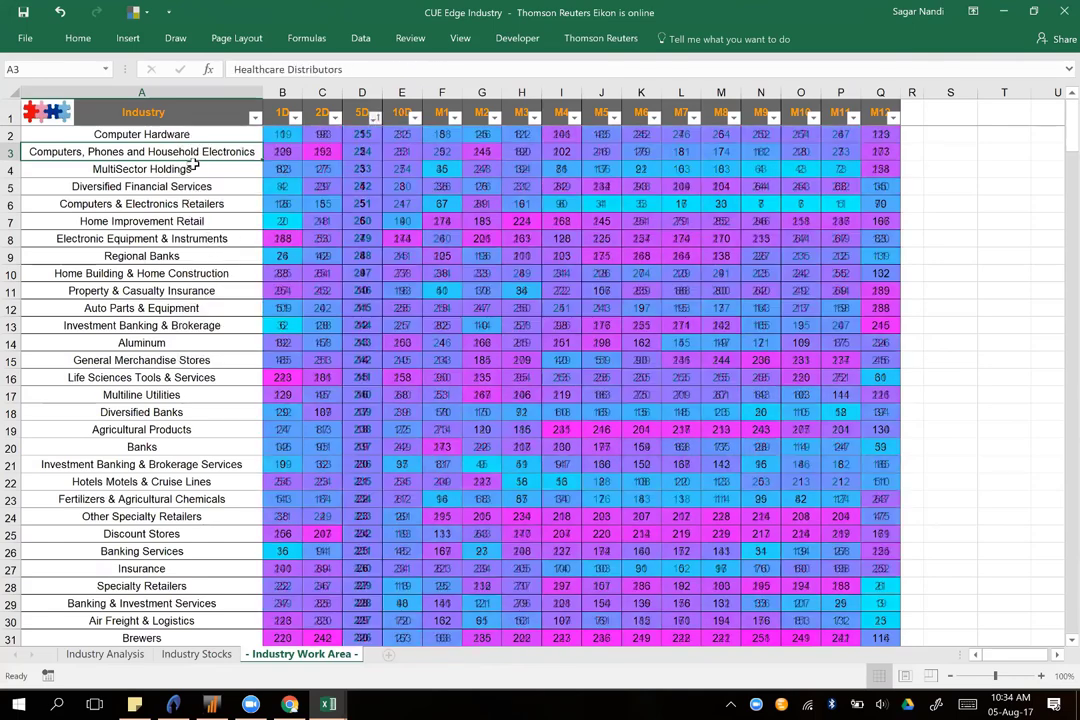
left_click(178, 173)
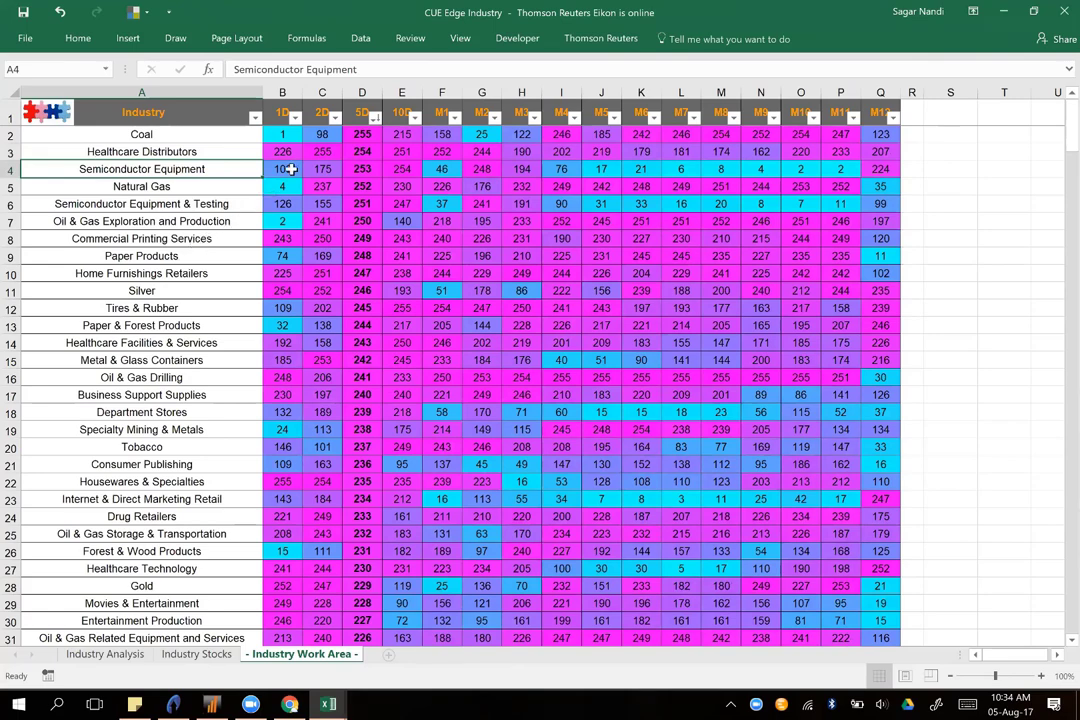
Step: Sort the industries by 1D from largest to smallest and point an arrow at Home Entertainment Software
left_click(294, 117)
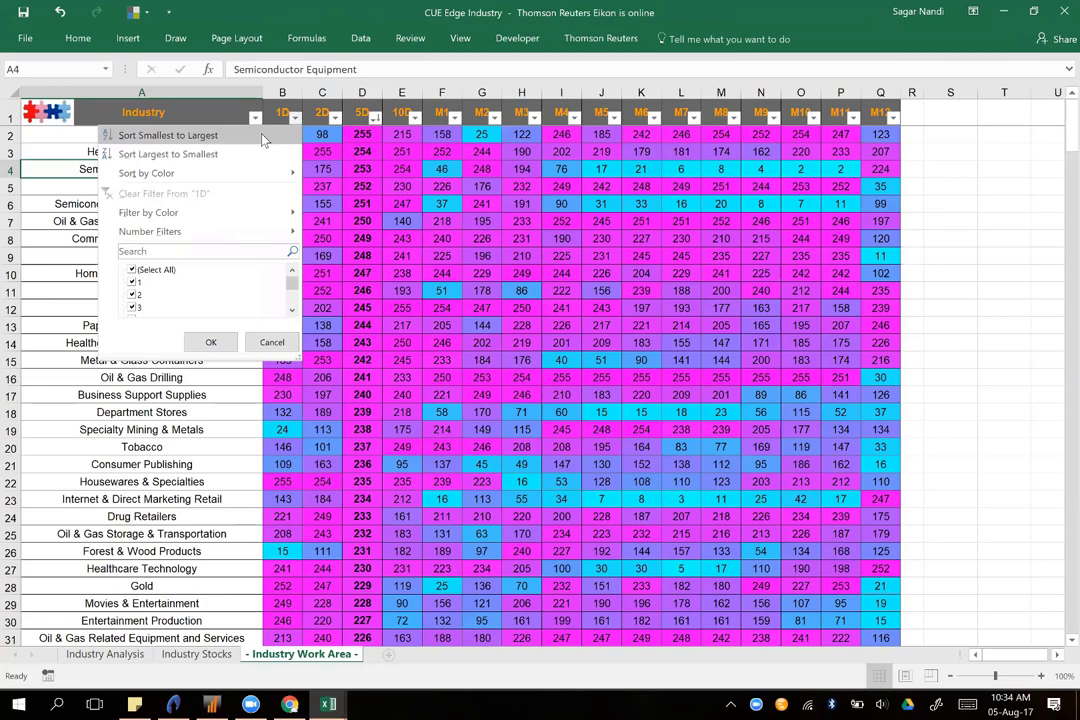
left_click(262, 140)
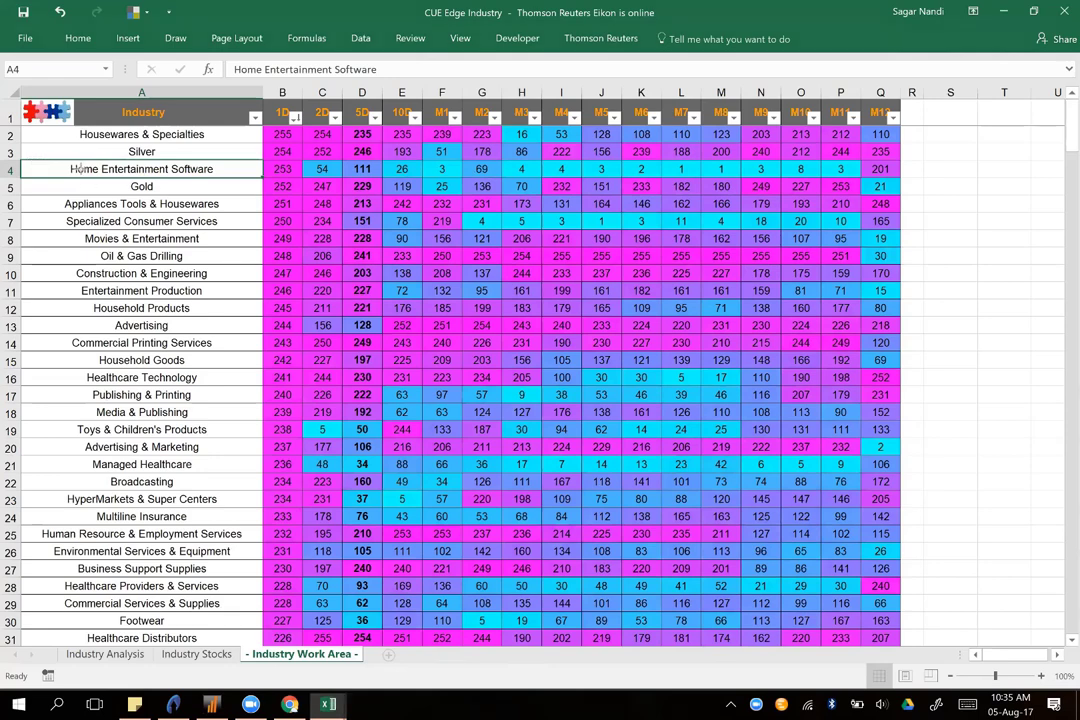
left_click_drag(32, 157, 66, 169)
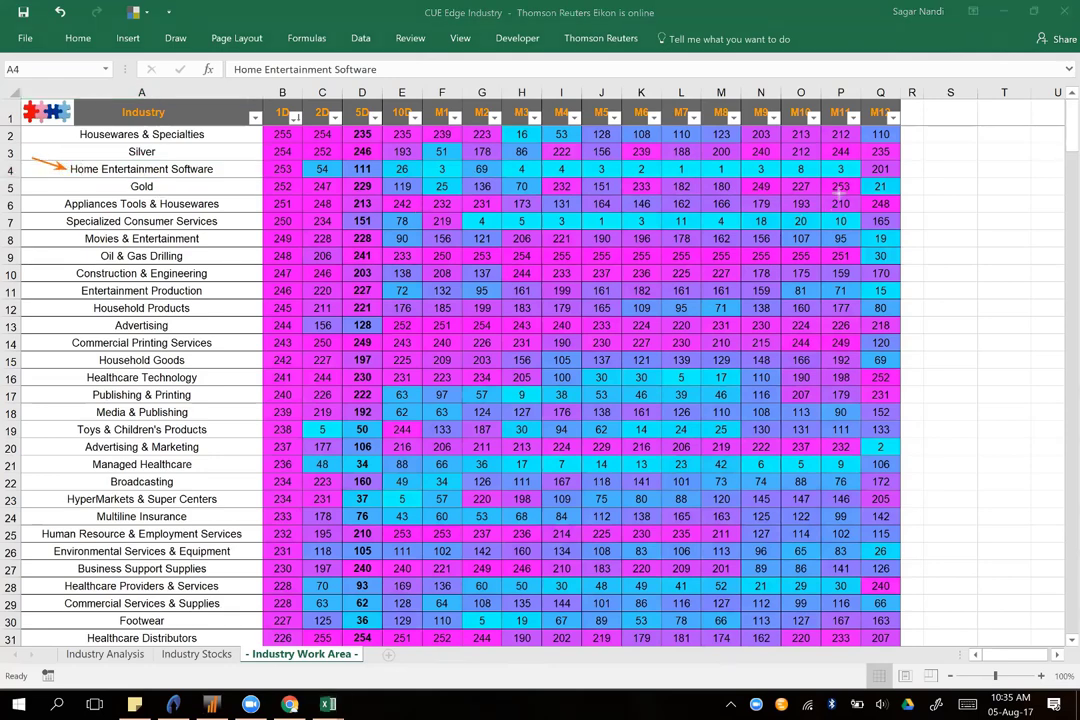
Step: Mark Home Entertainment Software's ranks from M11 back to M2 and its 1D rank with arrows, and clear all arrows
left_click_drag(840, 172, 800, 172)
left_click_drag(617, 177, 488, 177)
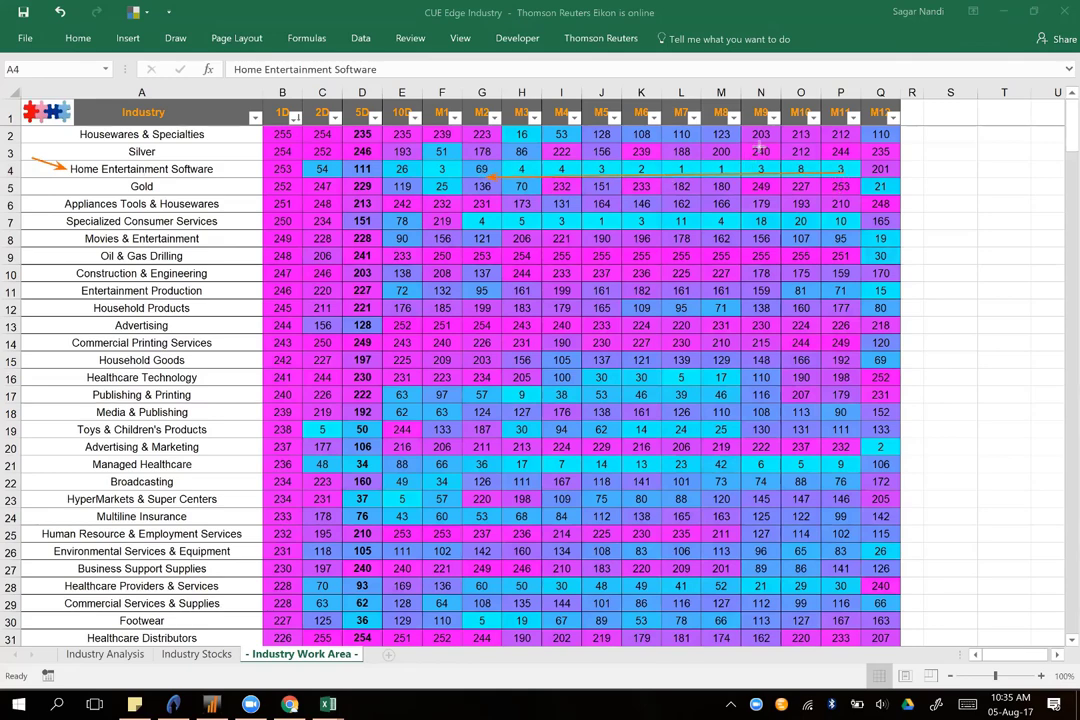
mouse_move(760, 149)
left_mouse_down()
mouse_move(724, 166)
mouse_move(608, 166)
left_mouse_up()
left_click_drag(235, 156, 266, 169)
left_click(76, 211)
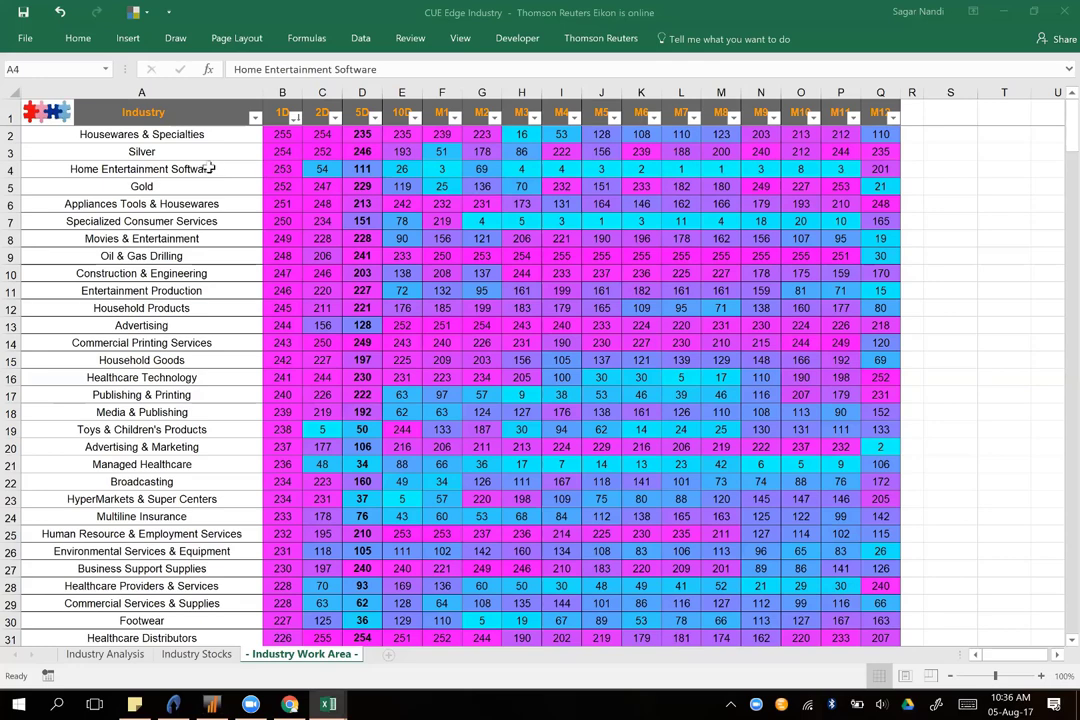
Step: Run the stock lookup for Home Entertainment Software and show its stocks on the Industry Stocks sheet
left_click(54, 114)
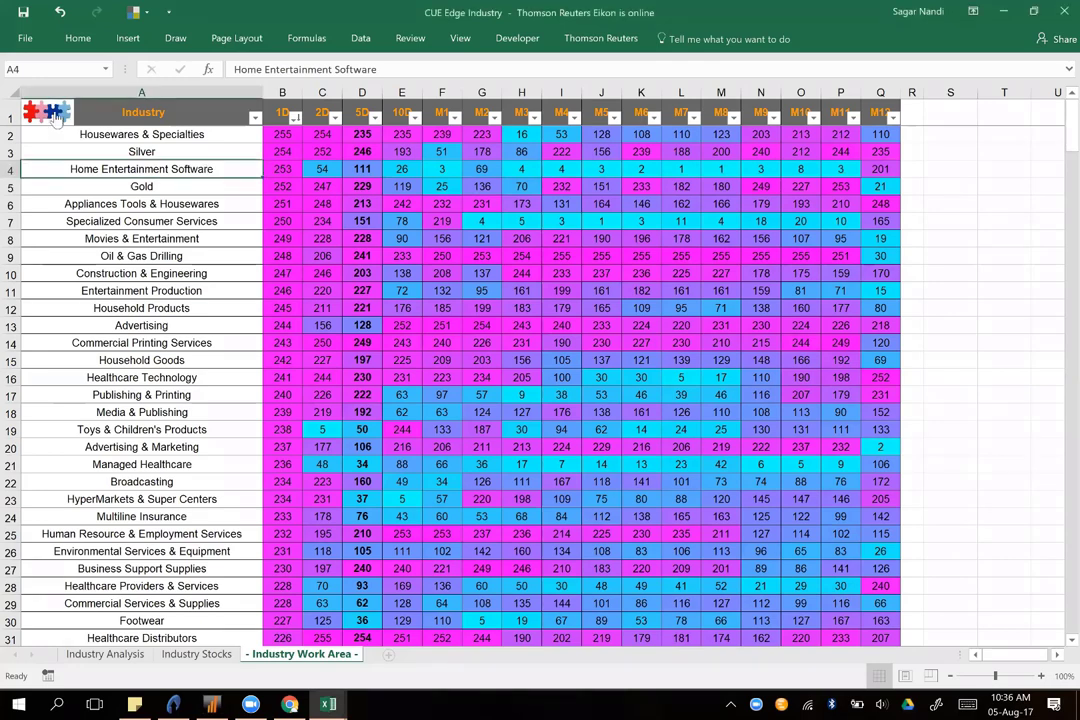
left_click(162, 654)
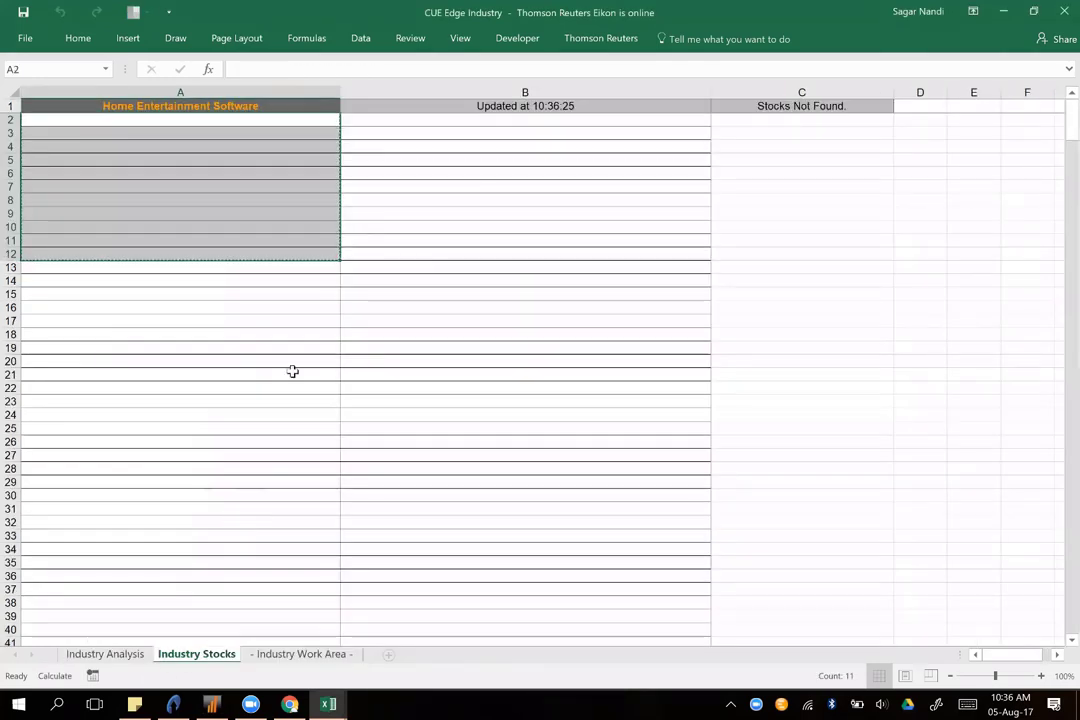
left_click(421, 297)
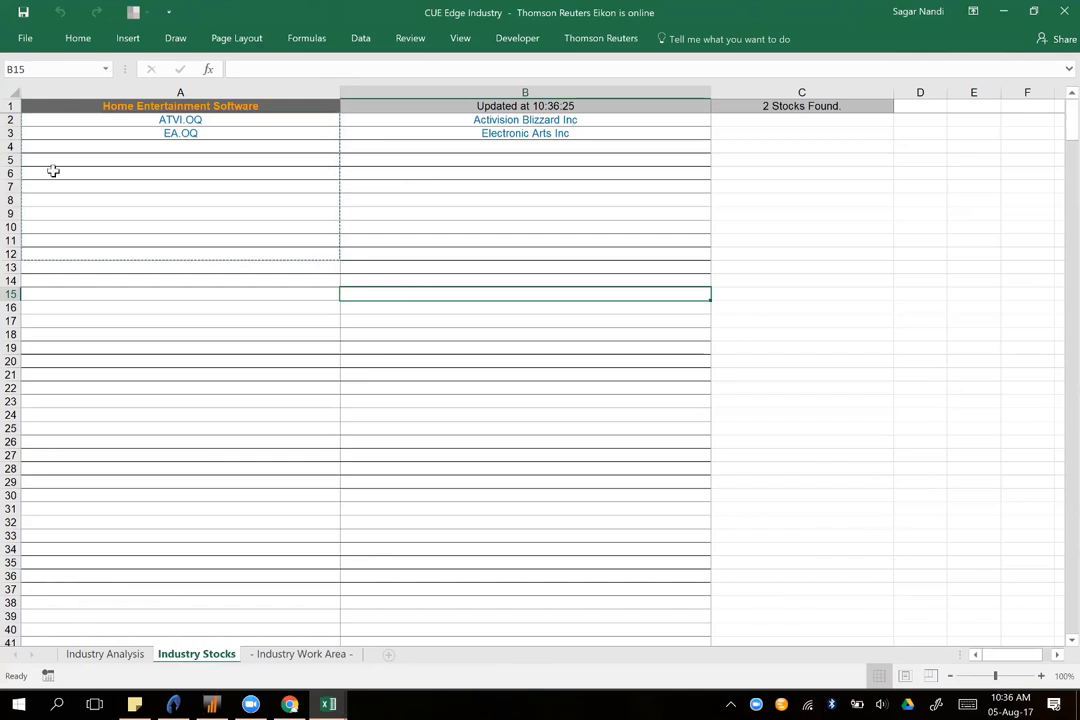
Step: Switch to TradeStation and load ATVI into the weekly and daily charts
left_click(172, 704)
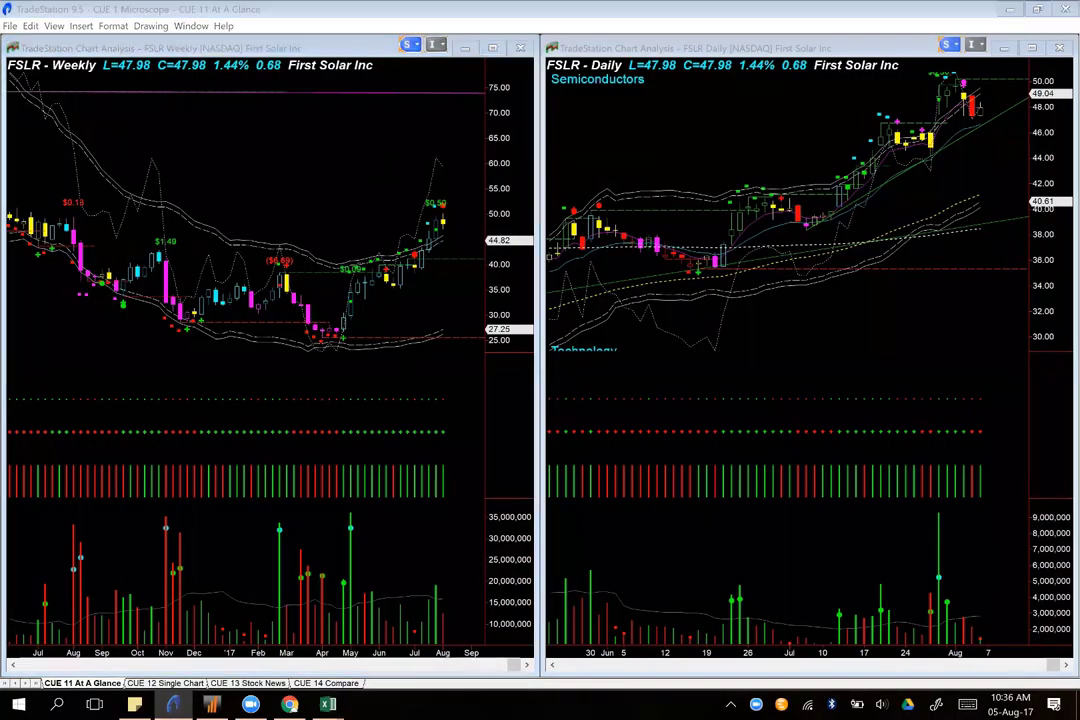
type("atvi")
key("Return")
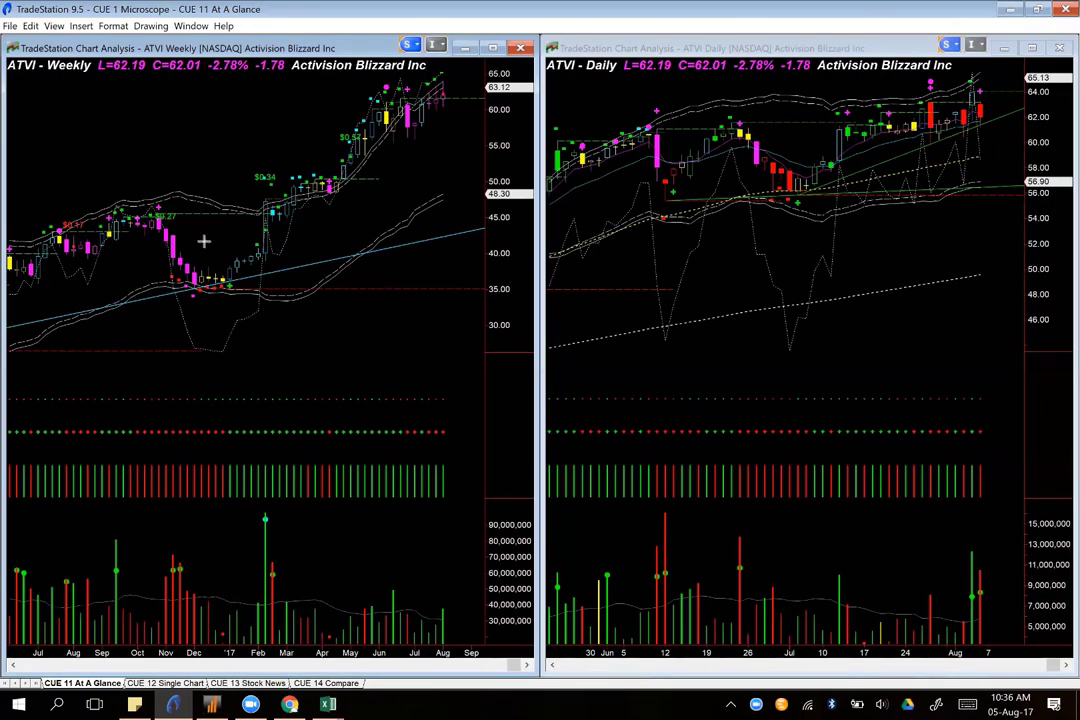
Step: Mark the ATVI weekly rally, the June peak signal, the sideways range and the latest bars with arrows
left_click_drag(209, 259, 368, 95)
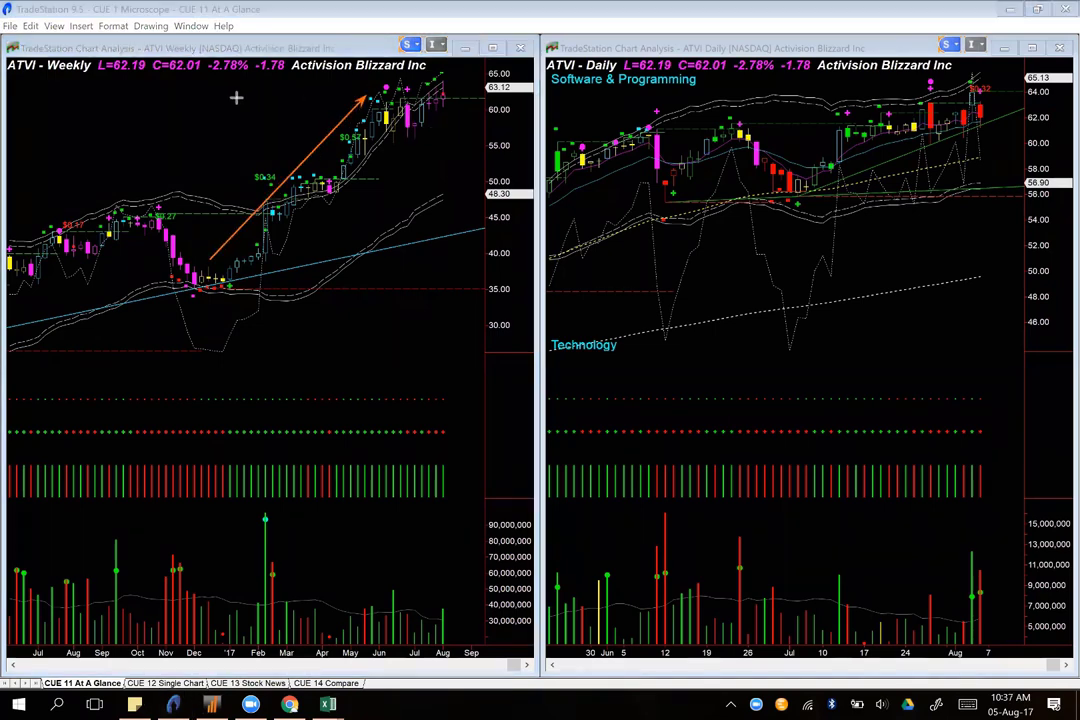
left_click_drag(236, 98, 379, 87)
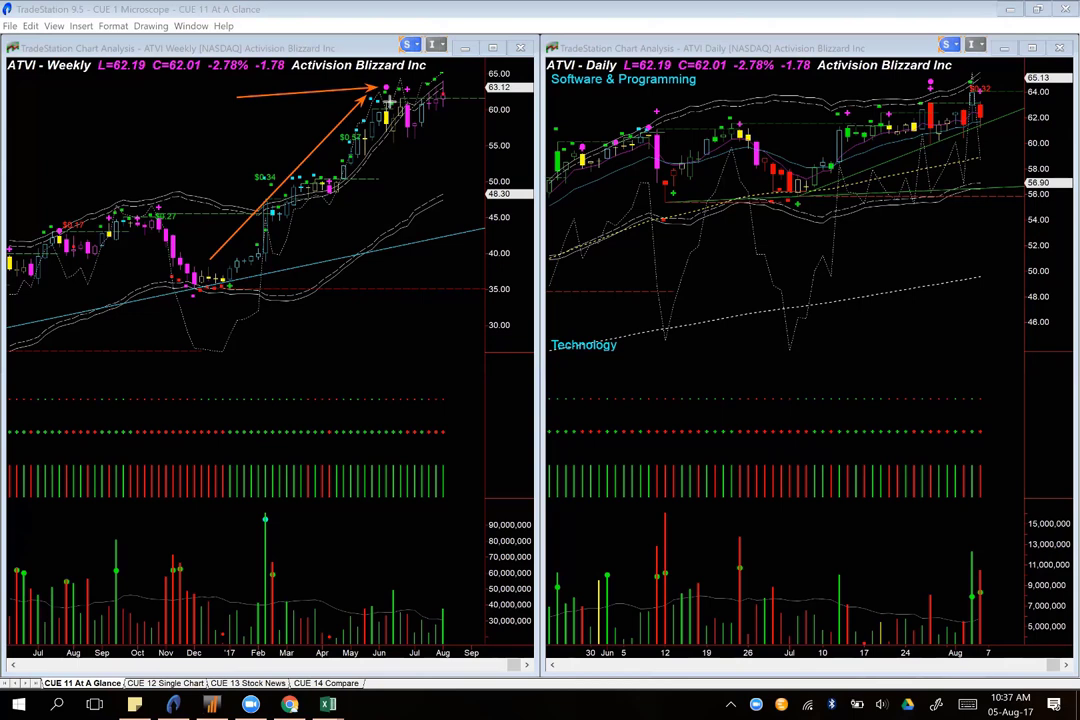
mouse_move(390, 101)
left_mouse_down()
mouse_move(472, 102)
mouse_move(427, 87)
mouse_move(445, 85)
left_mouse_up()
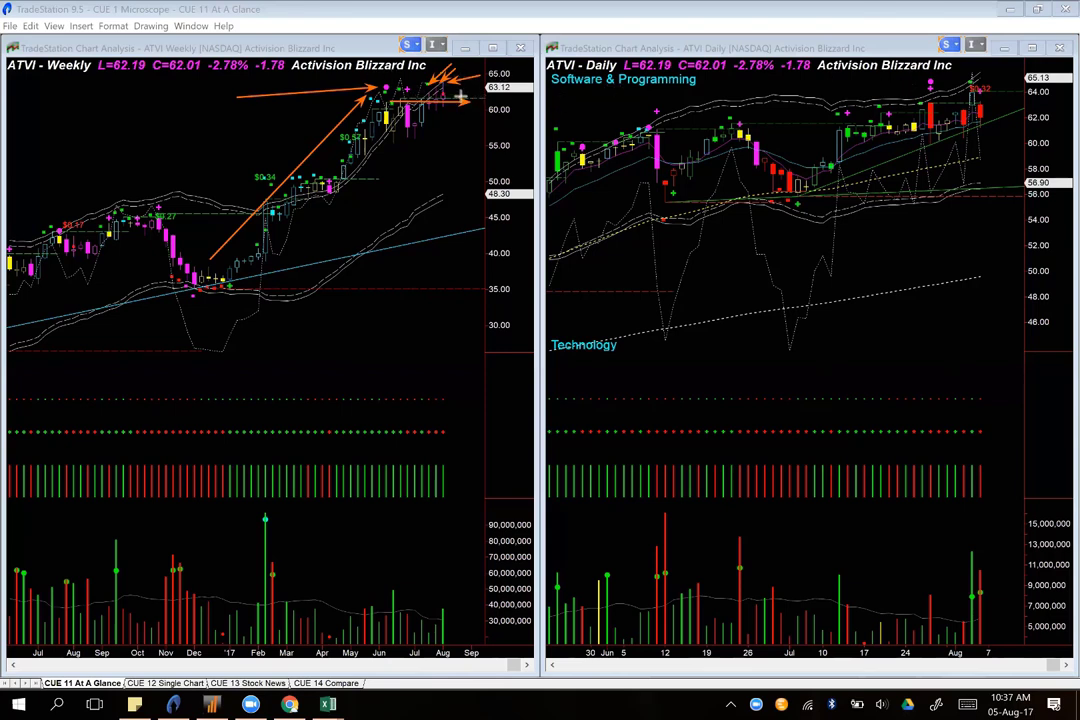
left_click_drag(457, 98, 503, 97)
left_click_drag(371, 73, 384, 82)
left_click_drag(450, 93, 450, 109)
Step: Mark the ATVI daily June peak level, recent swings, rising trendline and latest volume with arrows, and clear all arrows
mouse_move(610, 99)
left_mouse_down()
mouse_move(648, 125)
mouse_move(959, 124)
left_mouse_up()
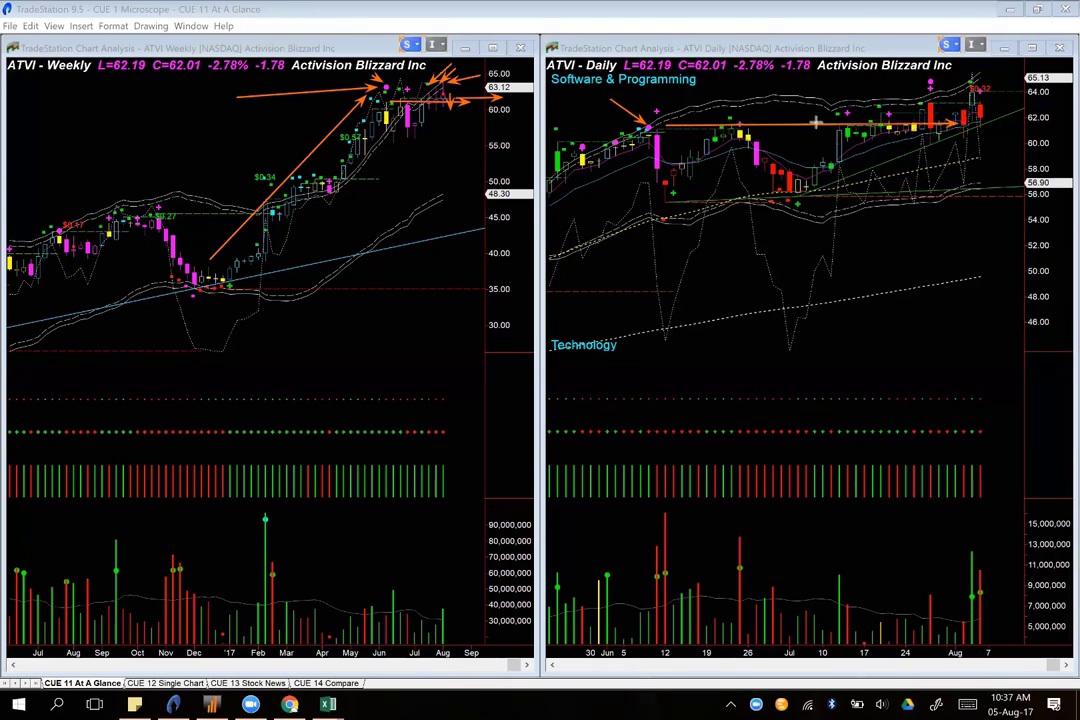
mouse_move(874, 86)
left_mouse_down()
mouse_move(928, 83)
mouse_move(957, 126)
left_mouse_up()
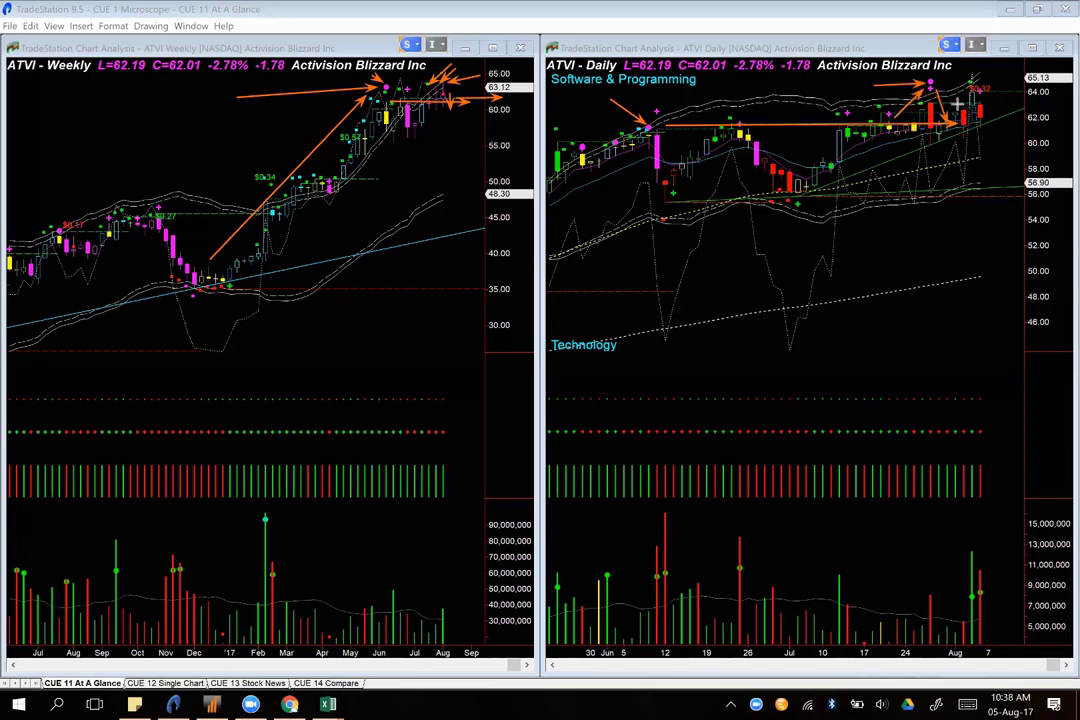
left_click_drag(957, 106, 965, 77)
left_click_drag(974, 76, 994, 116)
mouse_move(934, 156)
left_mouse_down()
mouse_move(1006, 120)
mouse_move(1007, 158)
left_mouse_up()
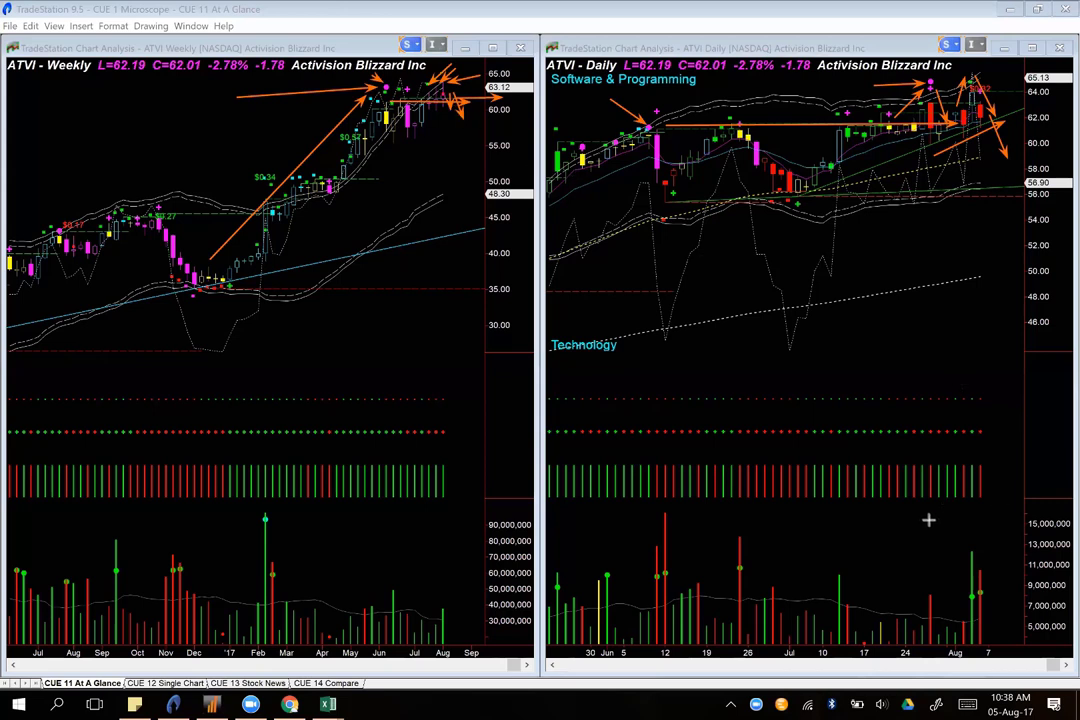
mouse_move(929, 520)
left_mouse_down()
mouse_move(986, 552)
mouse_move(979, 562)
left_mouse_up()
key("Escape")
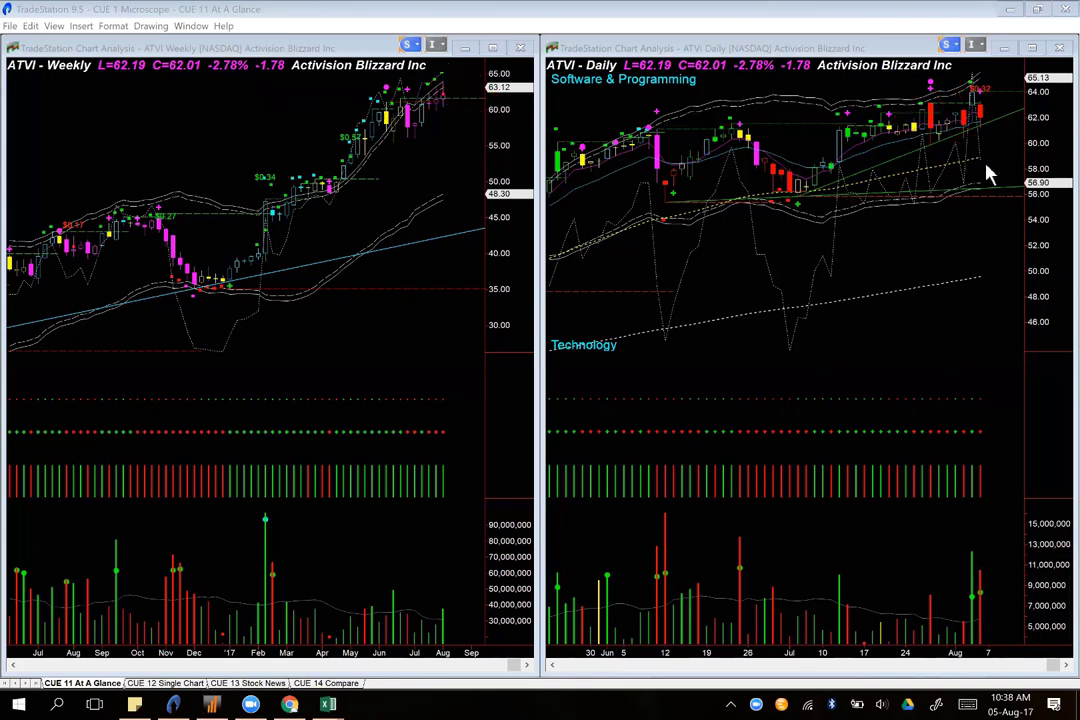
Step: Load EA into both charts and mark its weekly rally, the breakout above the June highs and the latest bars with arrows
left_click(250, 106)
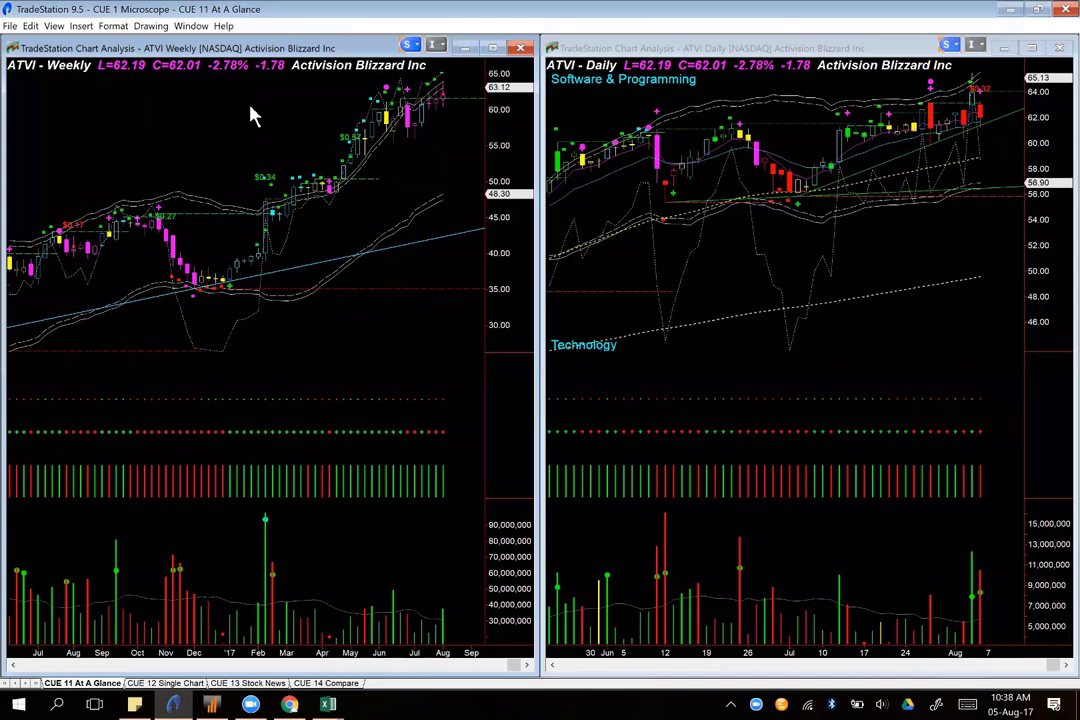
key("space")
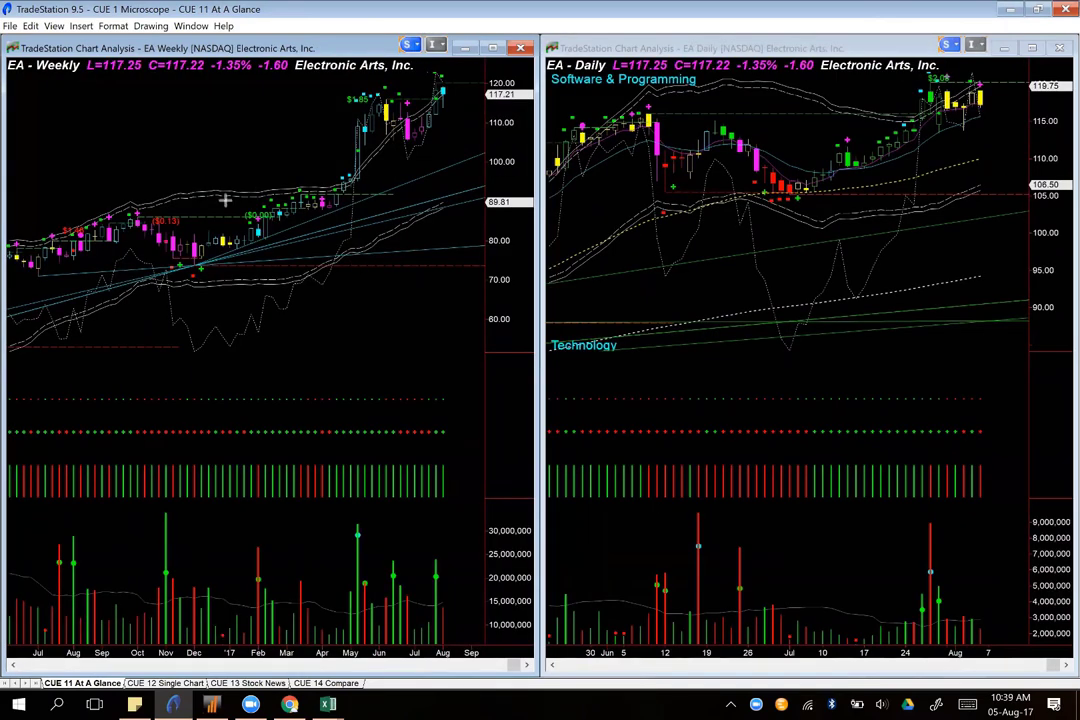
mouse_move(206, 221)
left_mouse_down()
mouse_move(364, 107)
mouse_move(436, 100)
mouse_move(439, 71)
mouse_move(454, 98)
left_mouse_up()
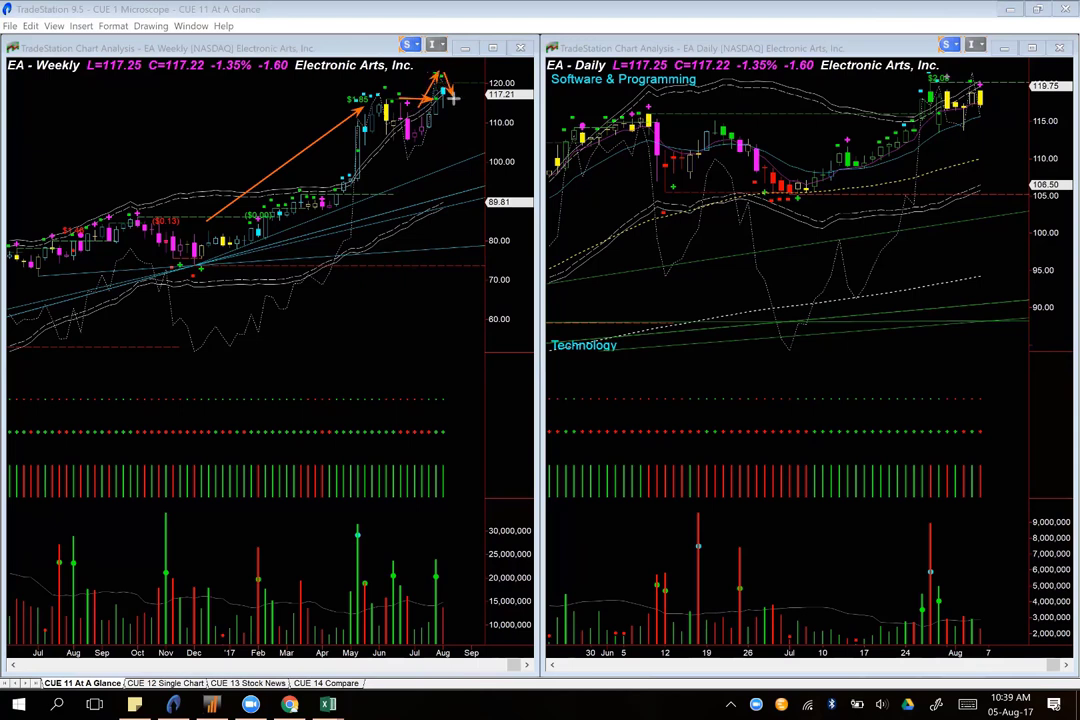
mouse_move(457, 93)
left_mouse_down()
mouse_move(479, 74)
mouse_move(453, 101)
mouse_move(496, 102)
mouse_move(470, 109)
mouse_move(450, 97)
left_mouse_up()
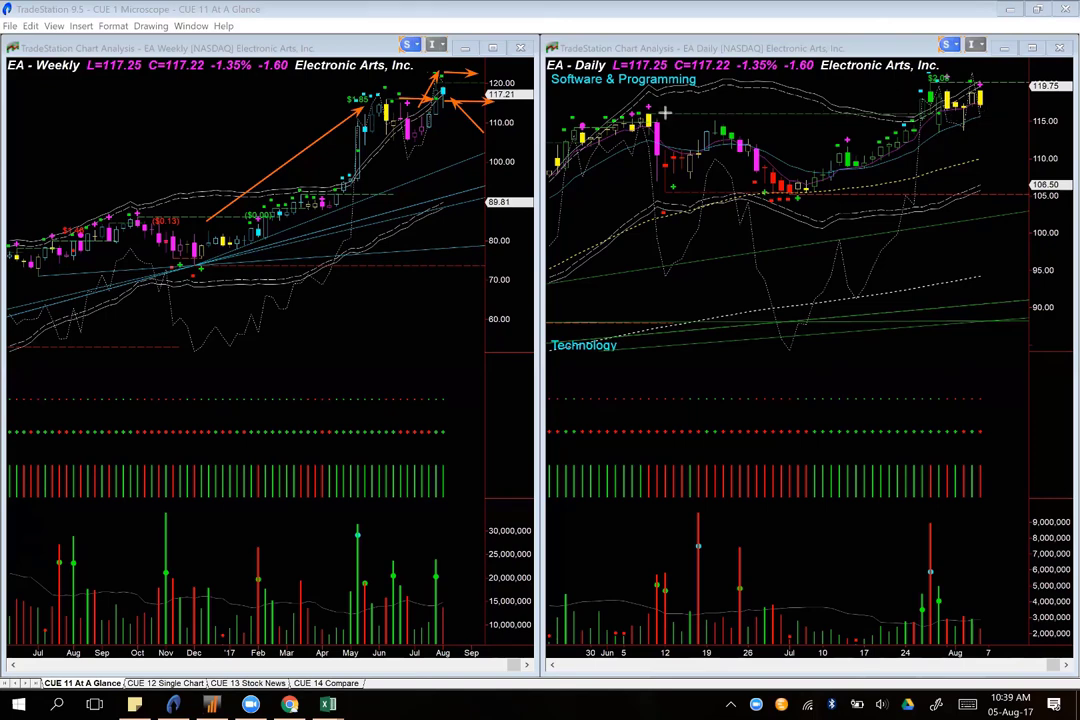
Step: Mark the EA daily June peak level, late-July breakout, volume spike and latest bars with arrows, and clear all arrows
left_click_drag(666, 113, 984, 118)
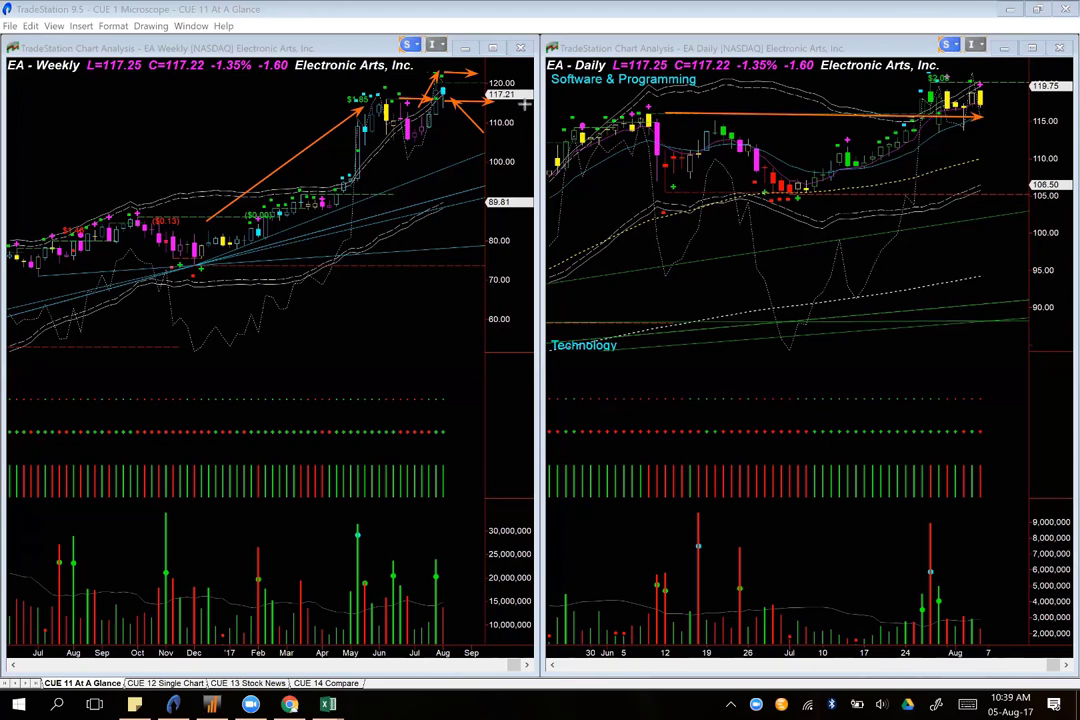
left_click_drag(553, 92, 576, 119)
left_click_drag(893, 132, 922, 80)
left_click_drag(981, 86, 1006, 88)
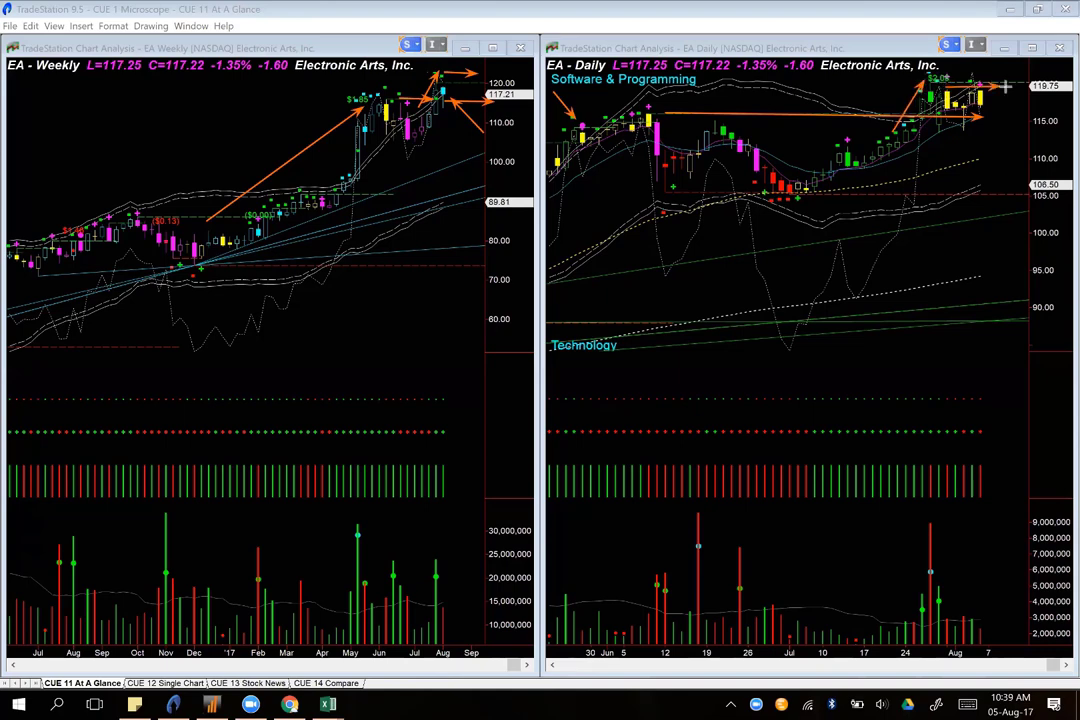
left_click_drag(869, 518, 931, 537)
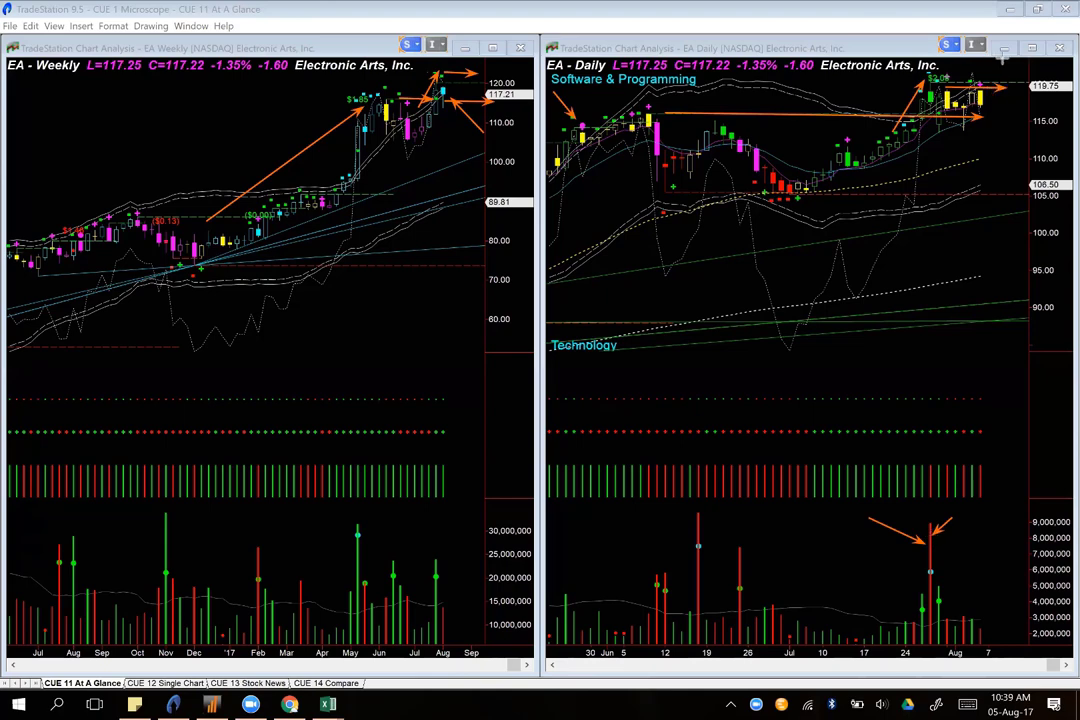
left_click_drag(1004, 58, 986, 81)
left_click_drag(988, 99, 1000, 123)
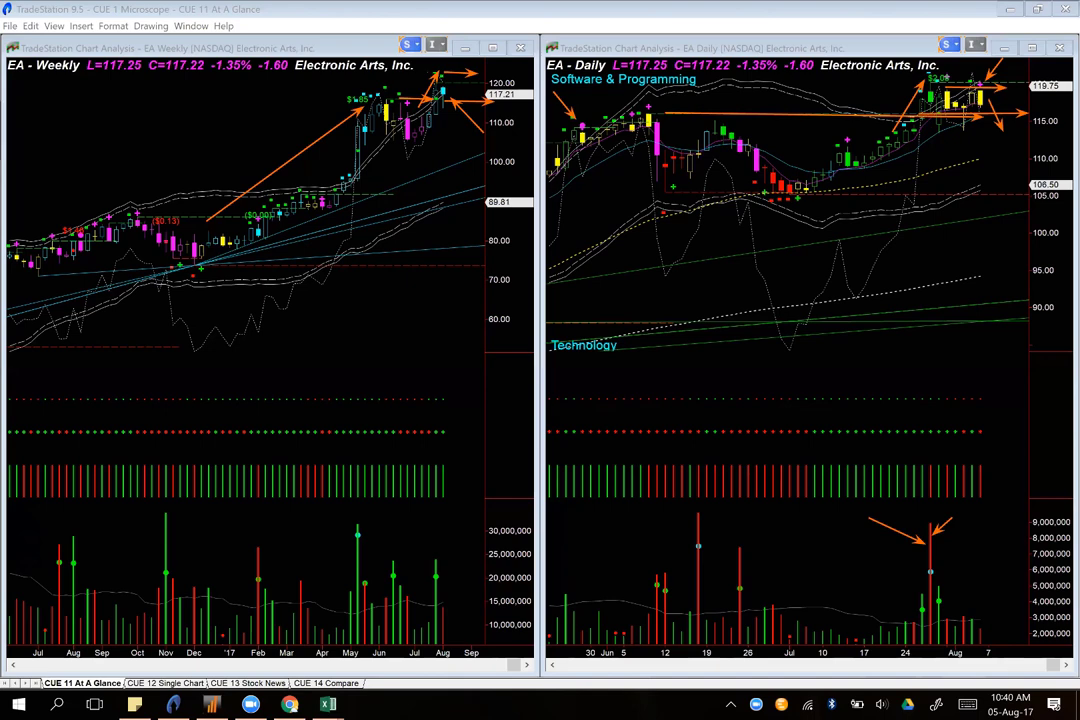
key("e")
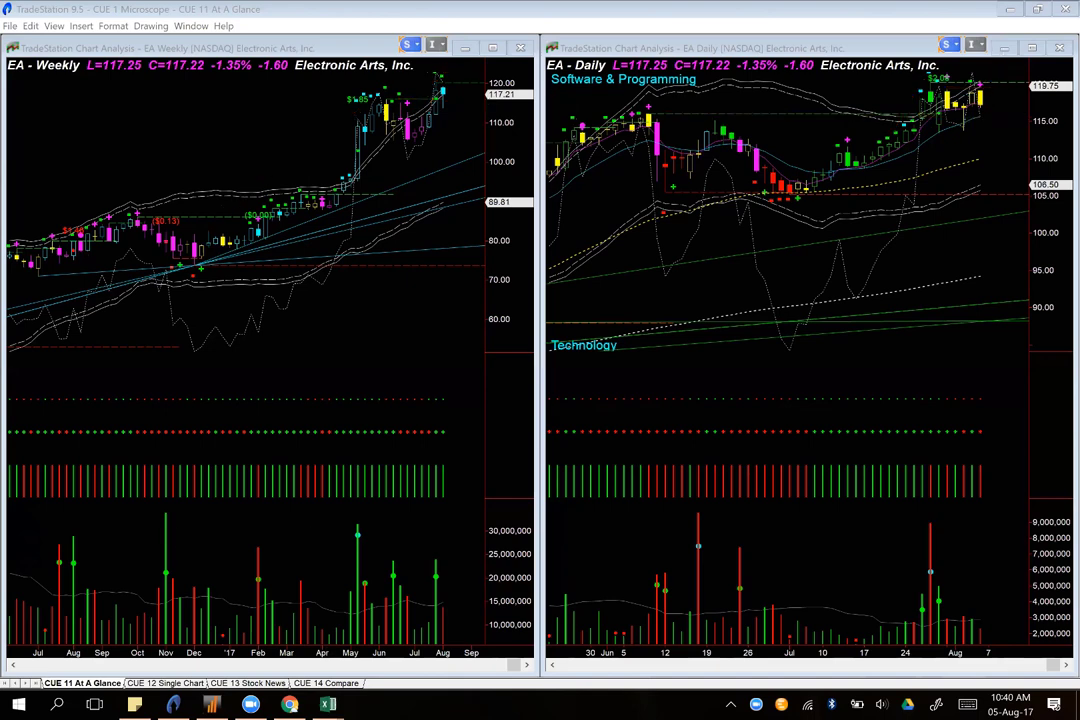
Step: Switch to the Excel industry rankings and return to the Industry Work Area sheet
key("alt+Tab")
key("ctrl+Page_Up")
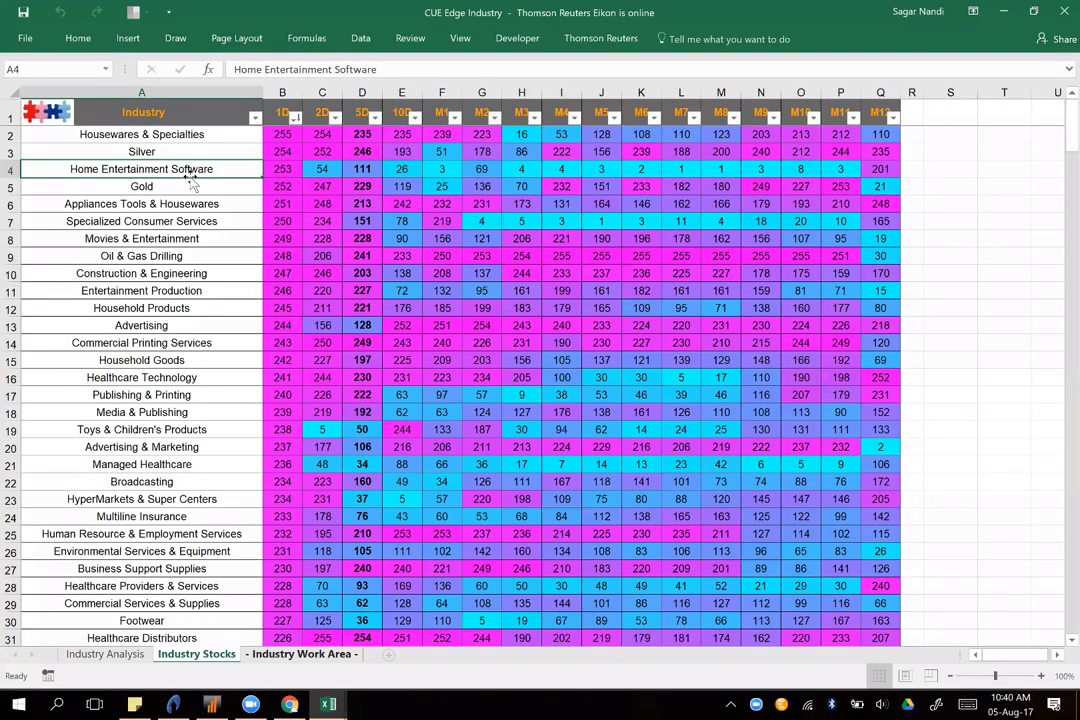
key("ctrl+Page_Down")
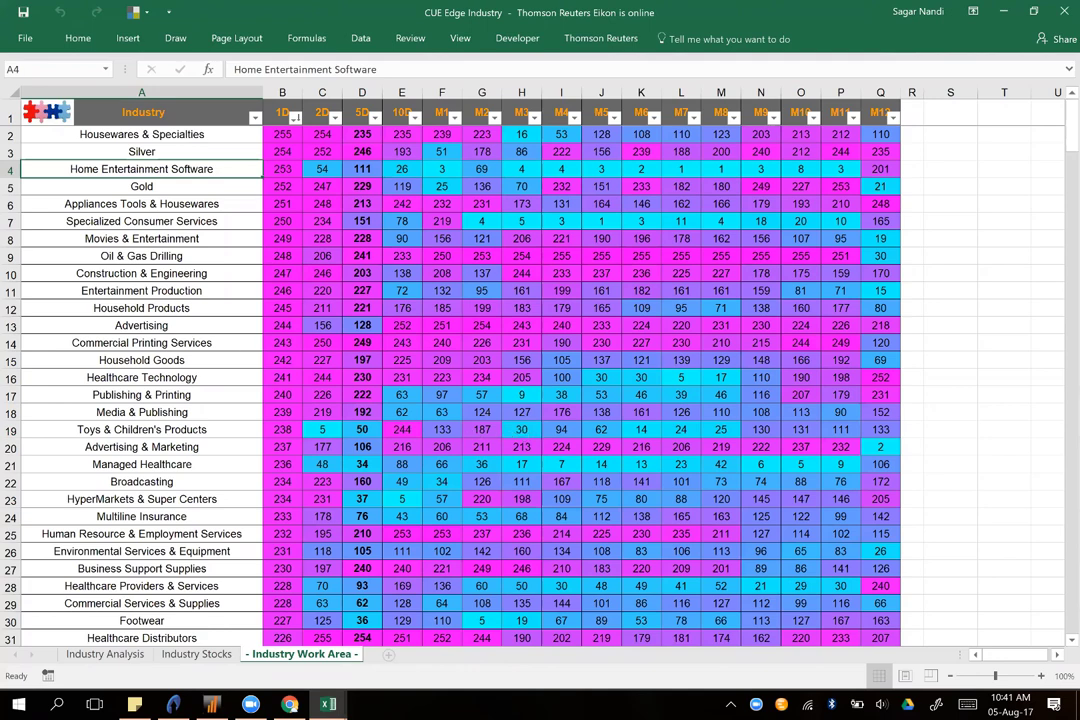
Step: Sort the industries by 1D rank in ascending order and mark the progression from the long-term to the short-term rank columns with arrows
left_click(106, 475)
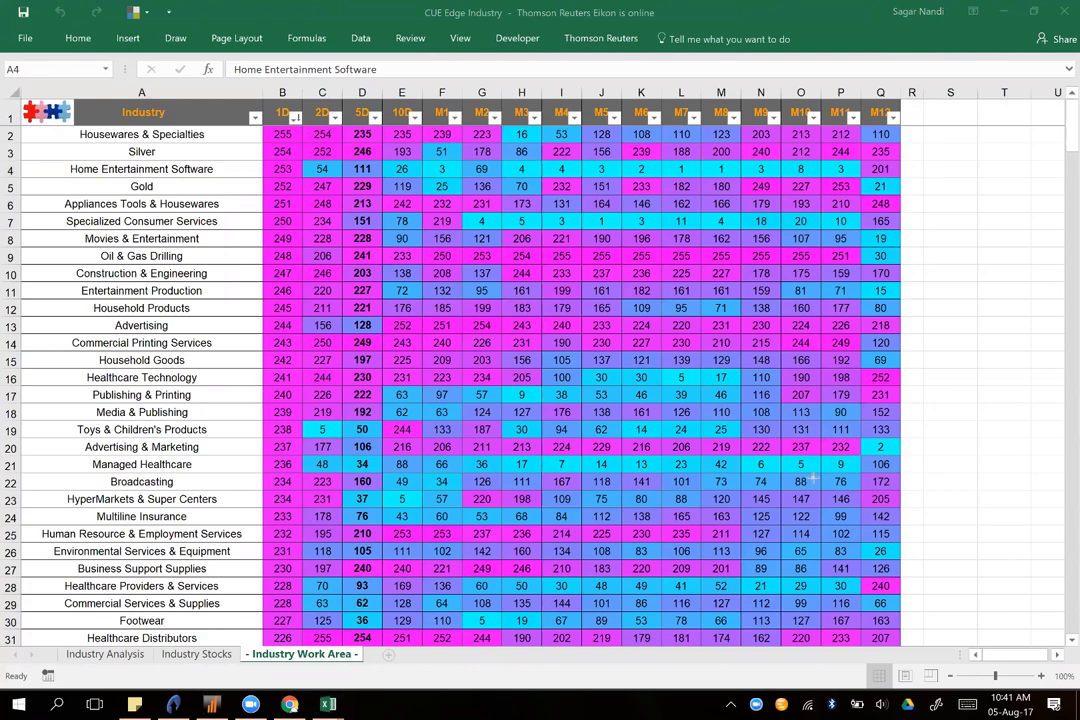
left_click_drag(836, 473, 228, 469)
left_click_drag(358, 108, 324, 114)
mouse_move(841, 473)
left_mouse_down()
mouse_move(567, 484)
mouse_move(363, 472)
left_mouse_up()
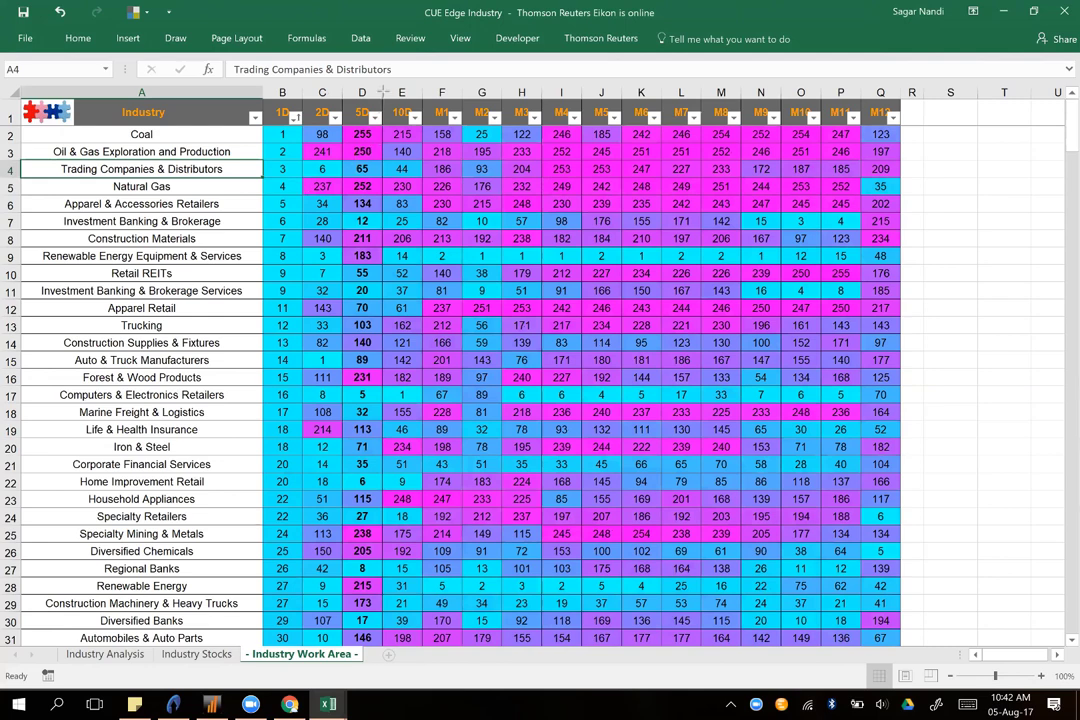
Step: Mark the 5D and 1D headers and the Natural Gas row from M10 back to 1D with arrows, and clear them
left_click_drag(383, 92, 357, 124)
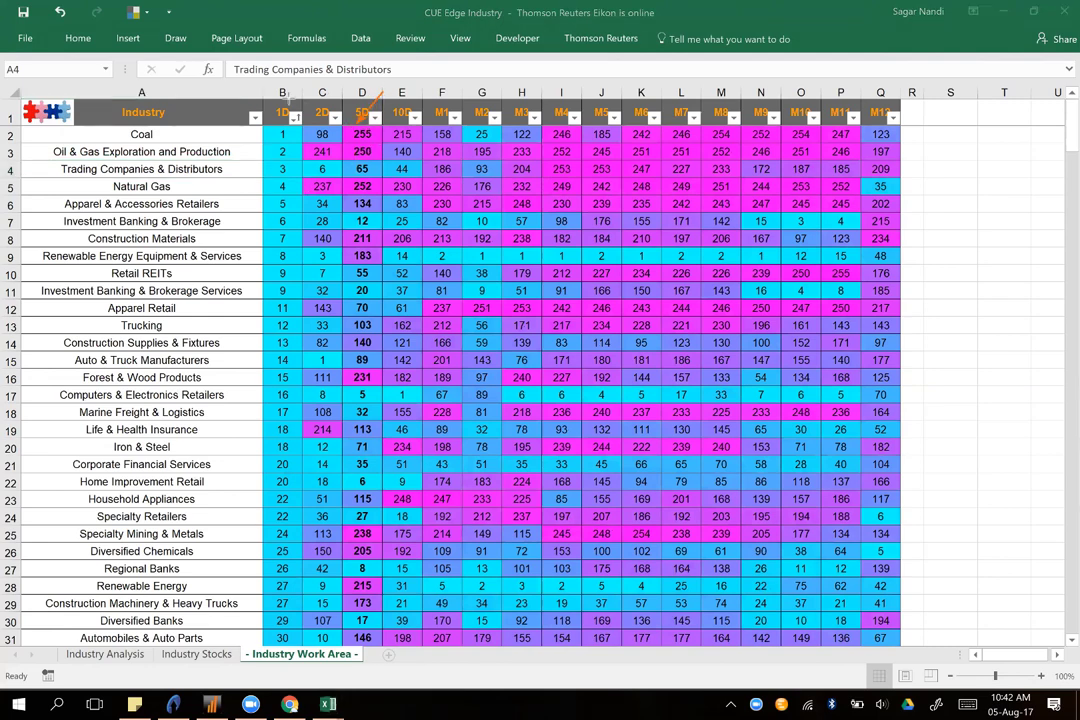
left_click_drag(288, 97, 266, 126)
left_click_drag(812, 192, 280, 193)
left_click_drag(235, 182, 275, 190)
key("e")
Step: Switch to Chrome and examine the enlarged 20 July telecom ranking table in the "Is this the turning point of Telecomm?" post
key("alt+Tab")
left_click(293, 62)
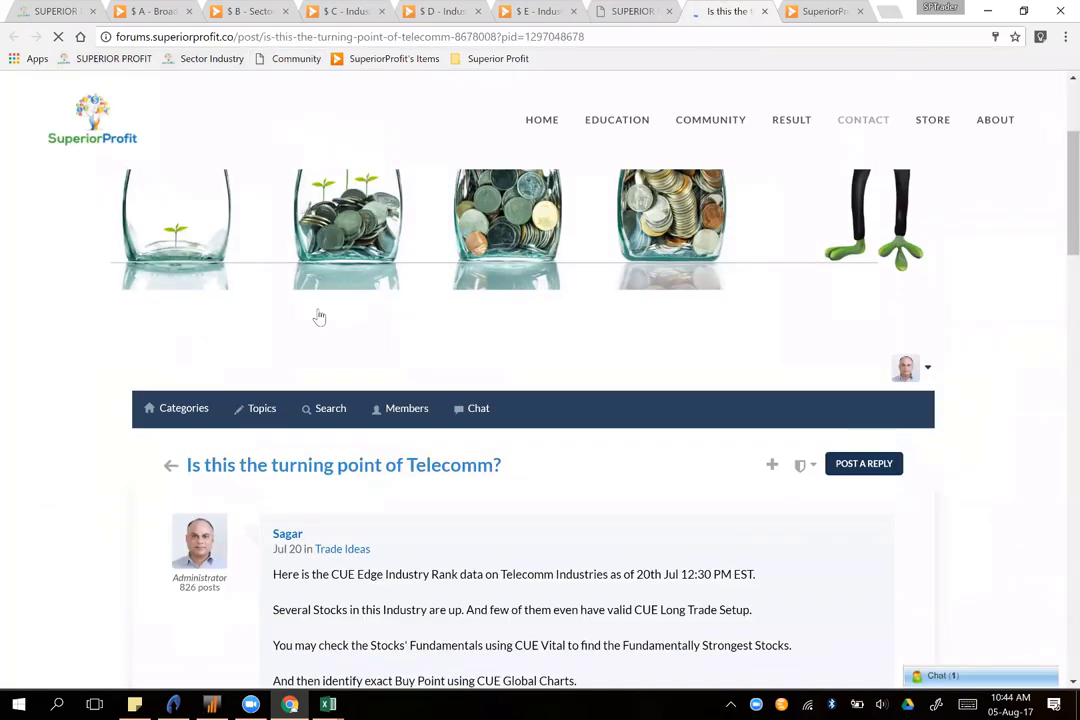
scroll(313, 311, "down", 3)
scroll(308, 306, "down", 2)
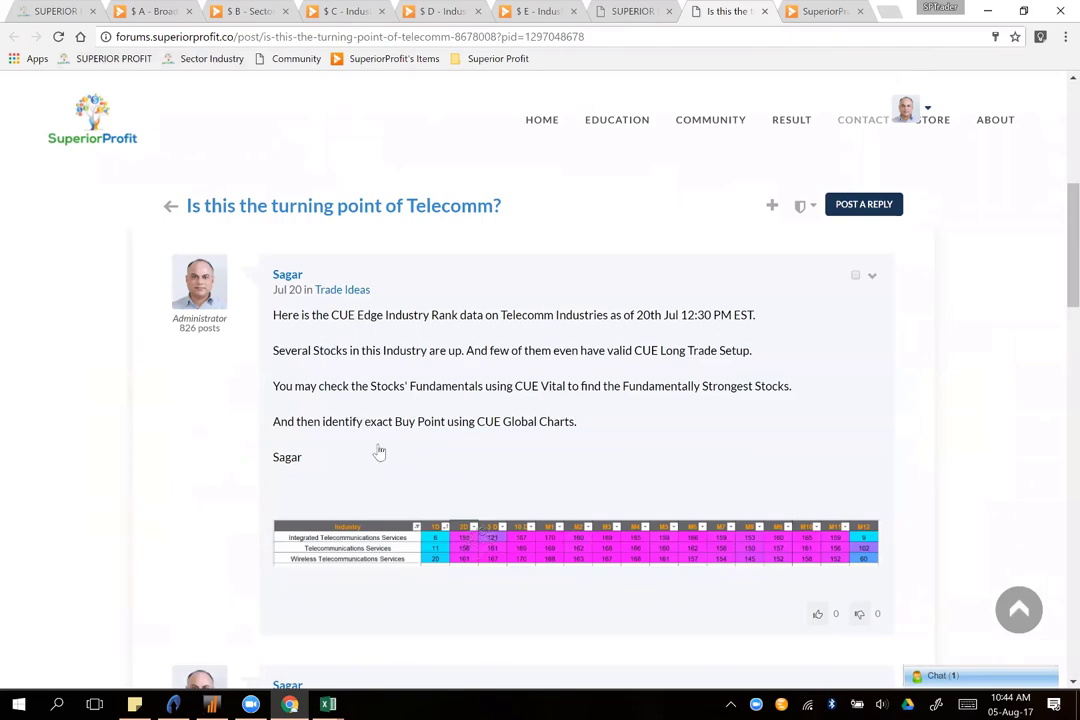
left_click(532, 537)
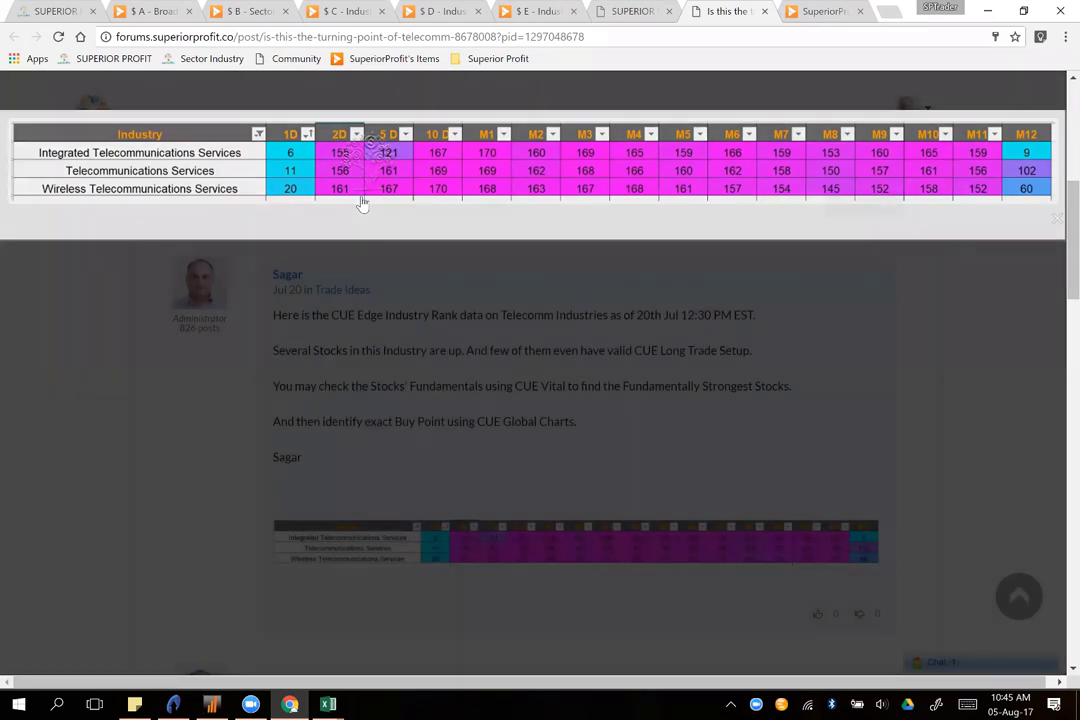
left_click(362, 202)
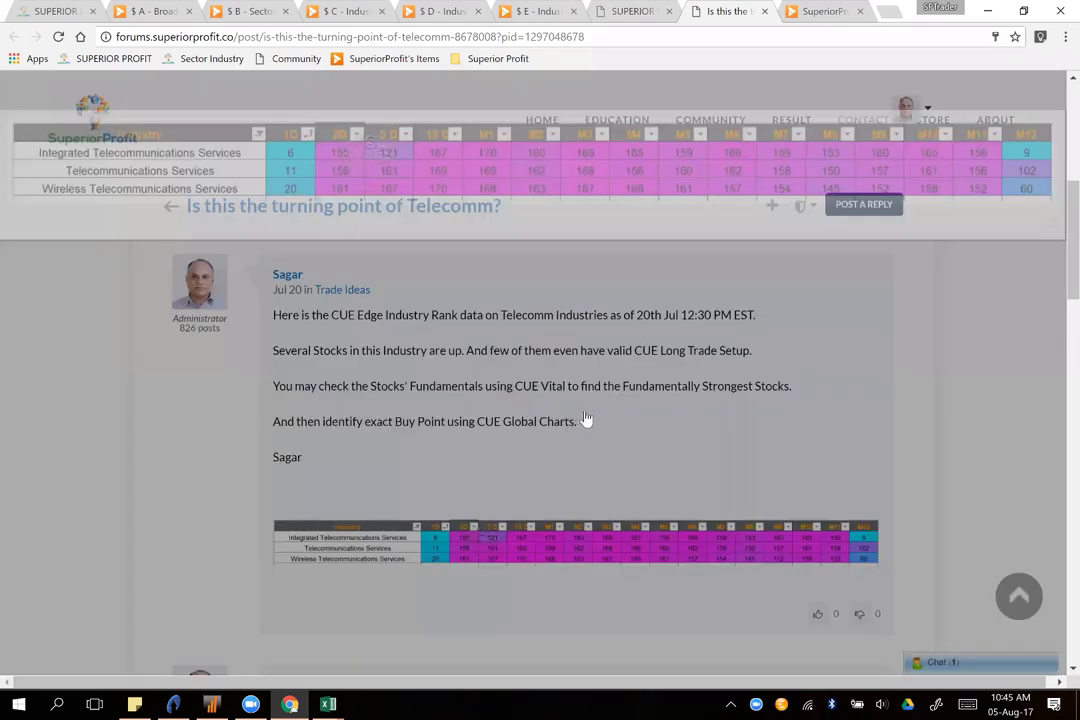
Step: View the enlarged 22 July telecom industry ranking table in the follow-up post and close it
scroll(590, 416, "down", 5)
left_click(536, 480)
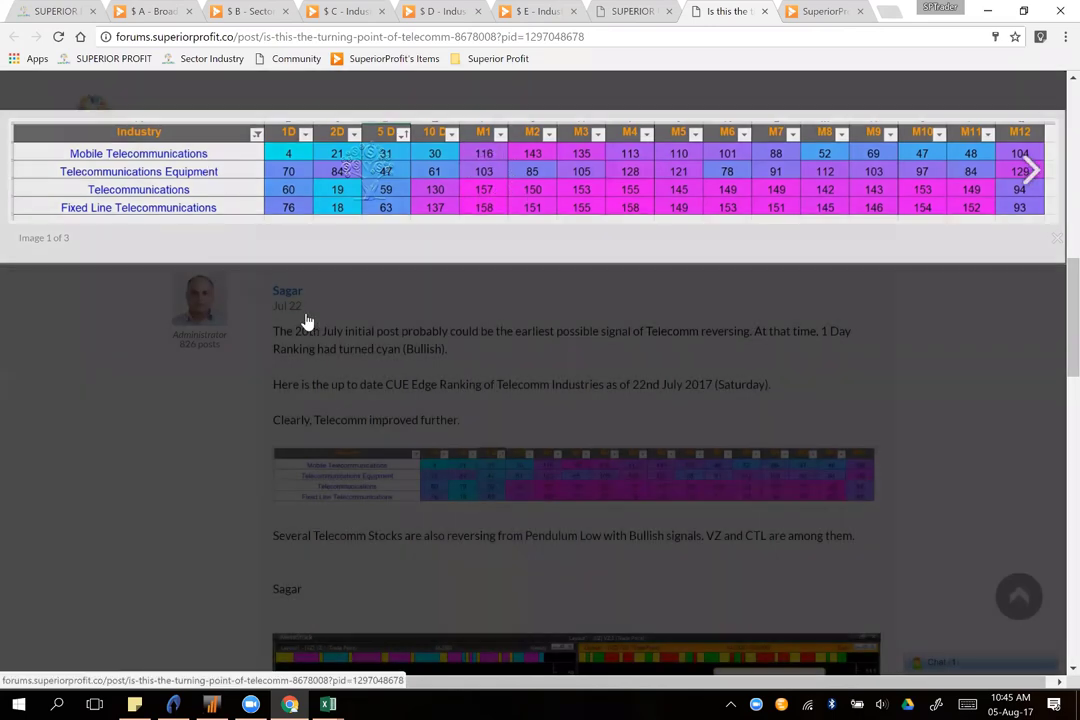
left_click(307, 321)
Step: Enlarge the post's CTL chart image, trace its weekly memory support level with an arrow, and close the image
scroll(506, 458, "down", 4)
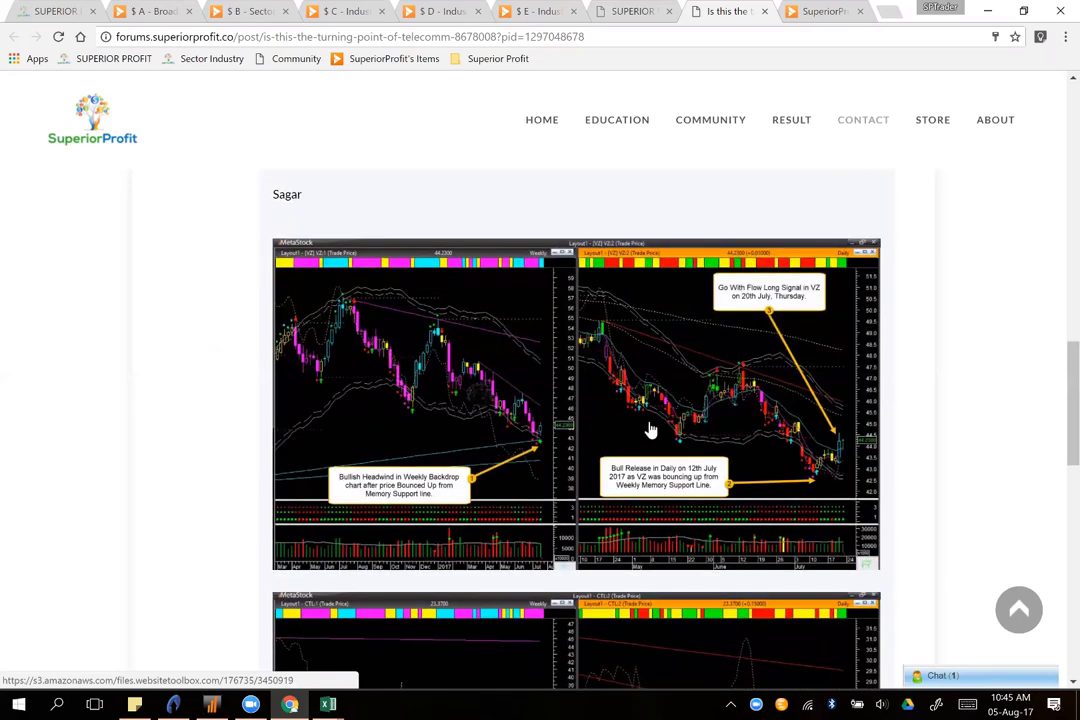
scroll(620, 440, "down", 3)
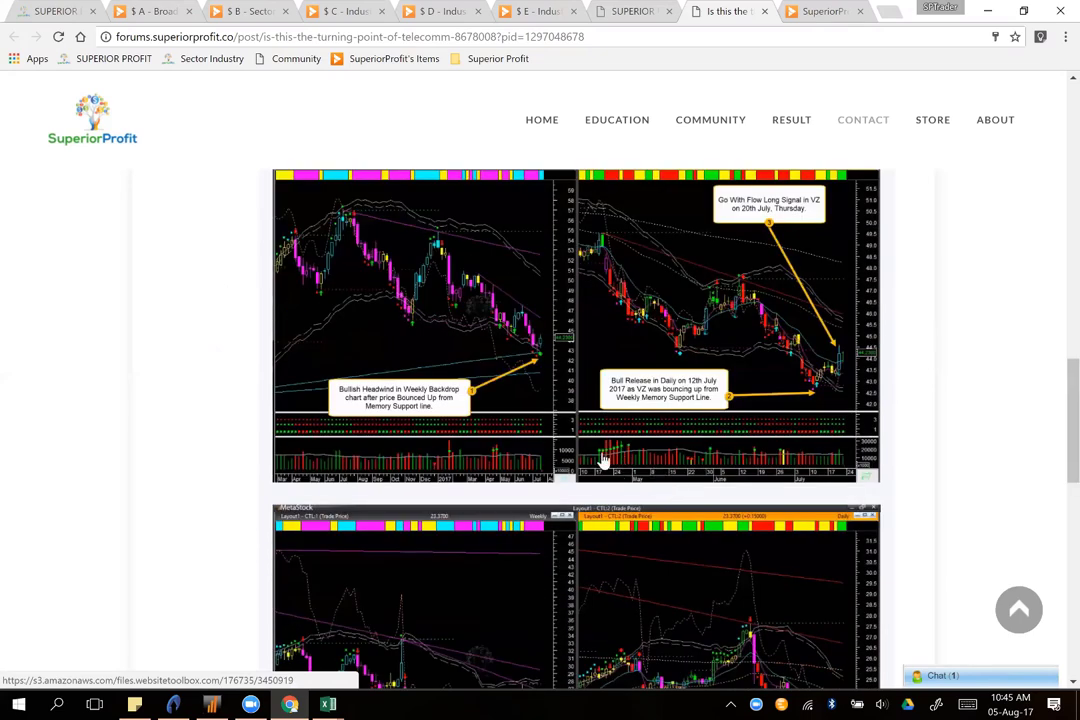
scroll(549, 450, "down", 1)
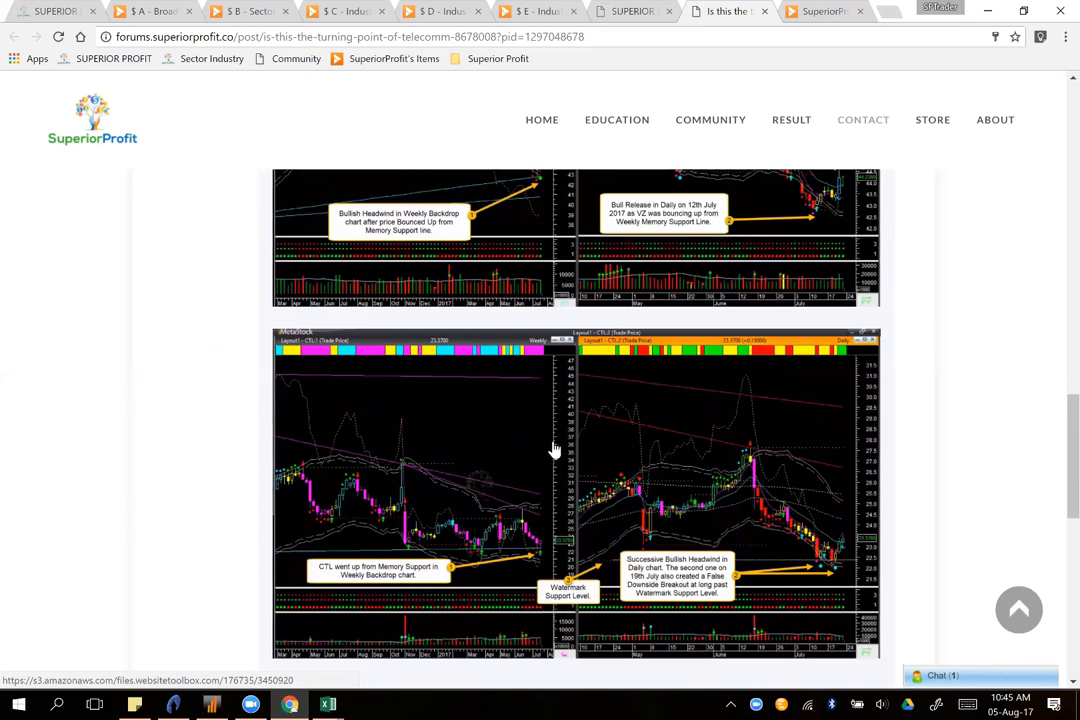
left_click(555, 450)
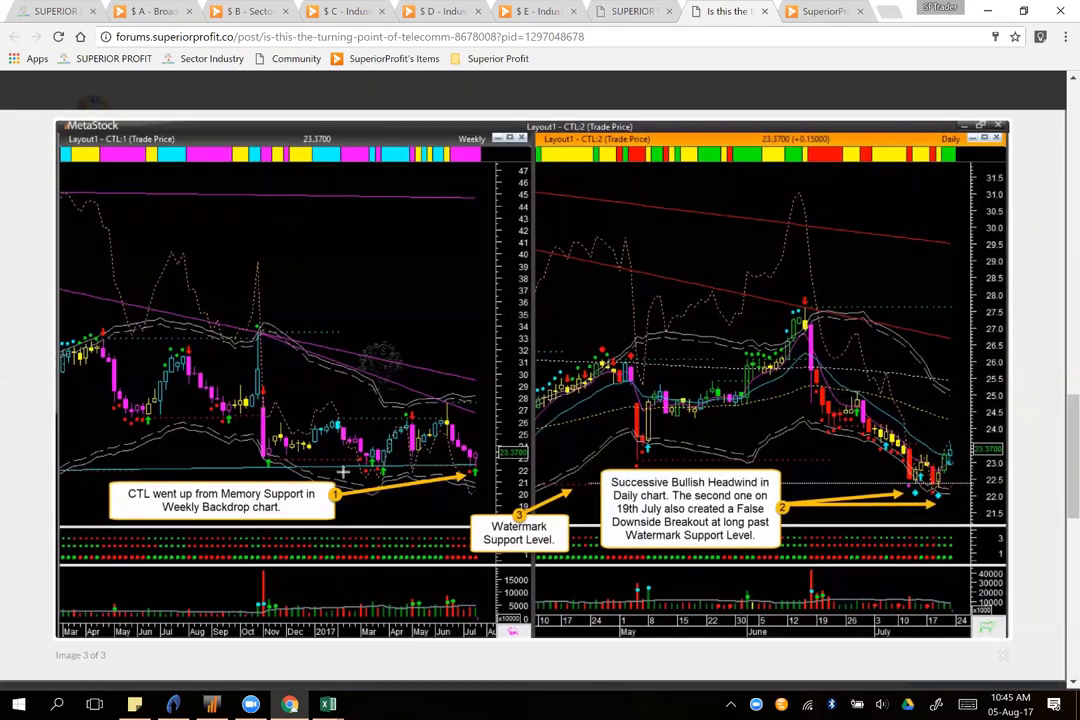
left_click_drag(343, 471, 497, 472)
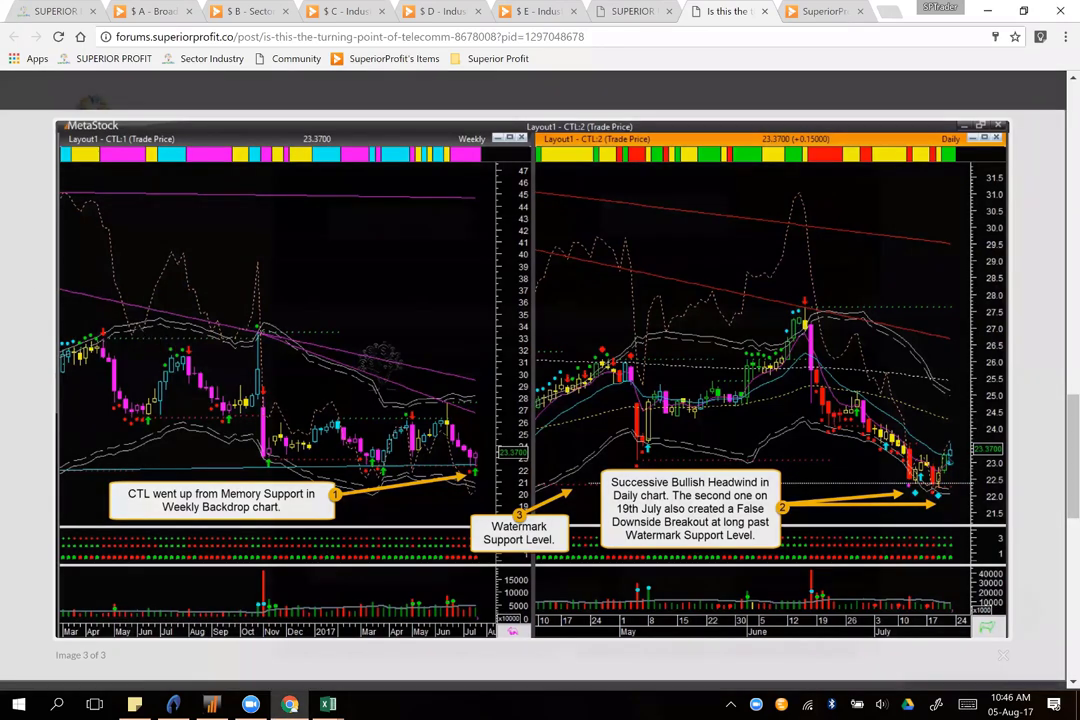
left_click(30, 293)
Step: View the enlarged VZ chart image with its bullish signal notes and close it
scroll(527, 352, "up", 3)
left_click(527, 352)
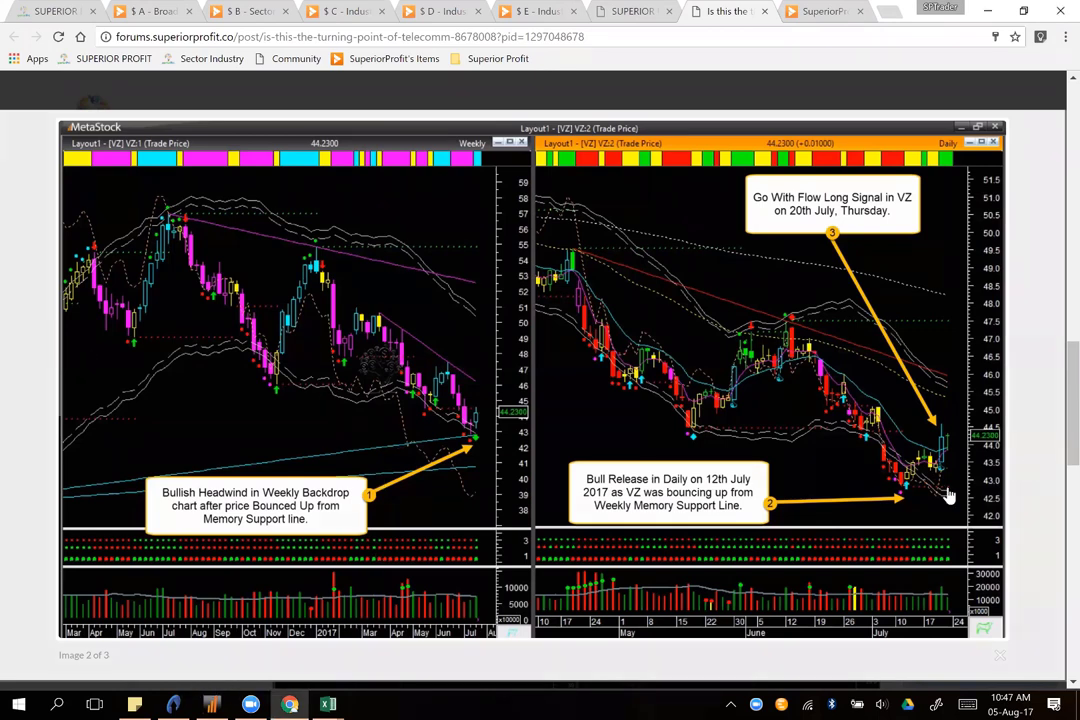
left_click(342, 679)
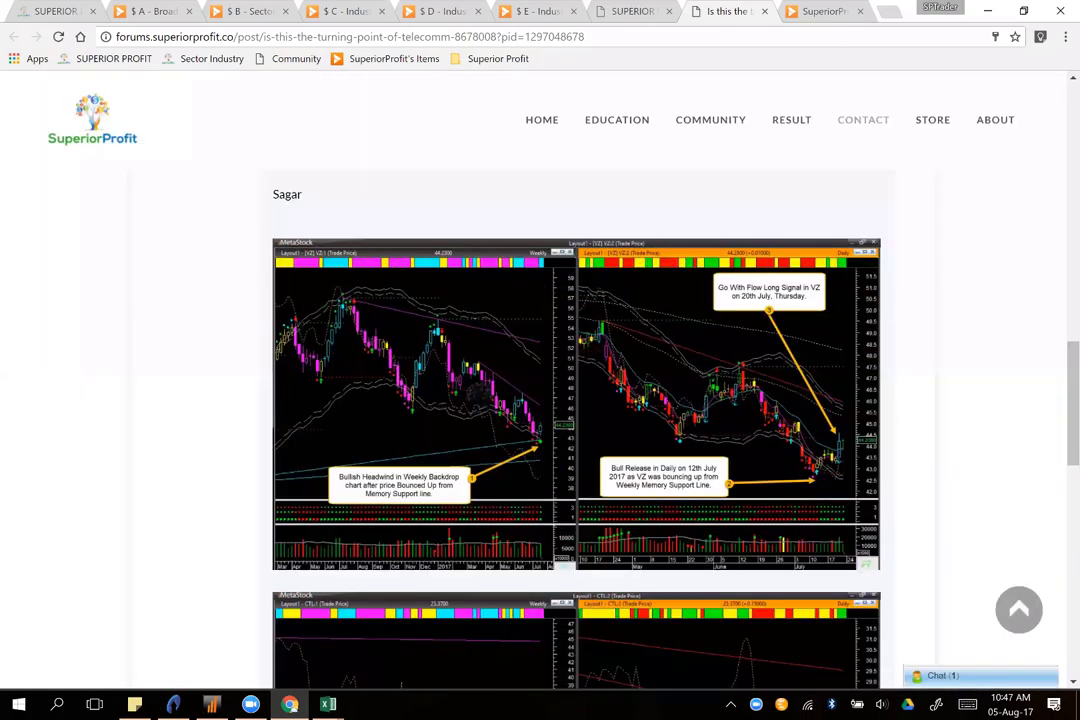
Step: Show CTL in both TradeStation charts and mark its daily July lows, weekly support line and late-July rebound with arrows
key("alt+Tab")
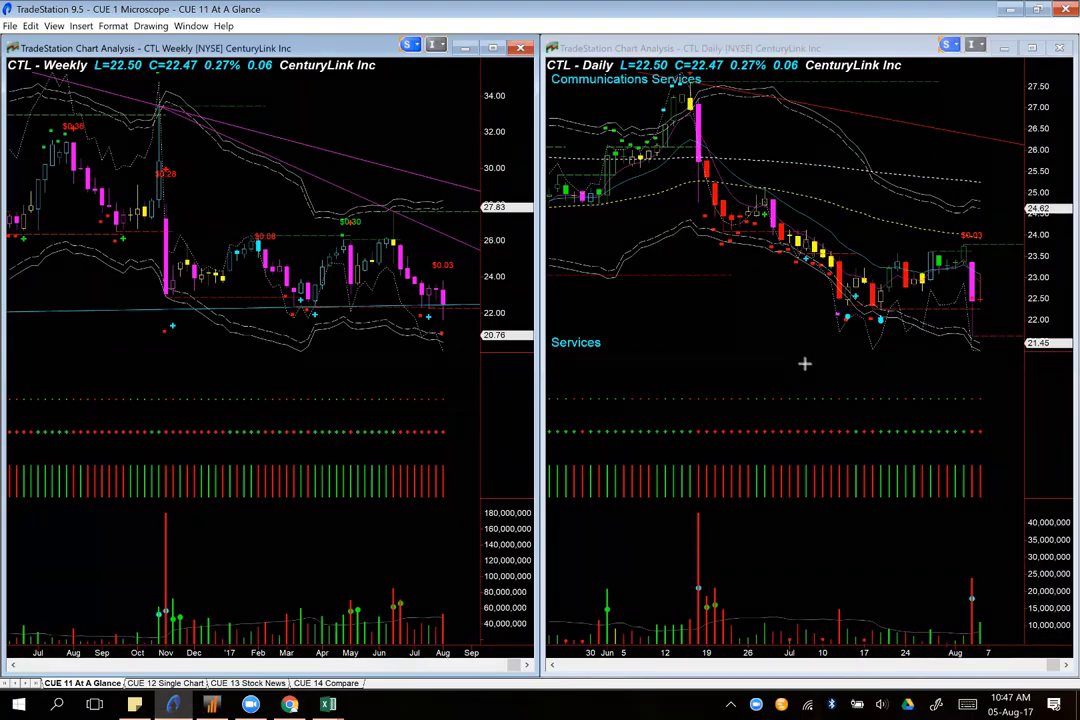
left_click_drag(804, 364, 878, 328)
left_click_drag(798, 346, 842, 326)
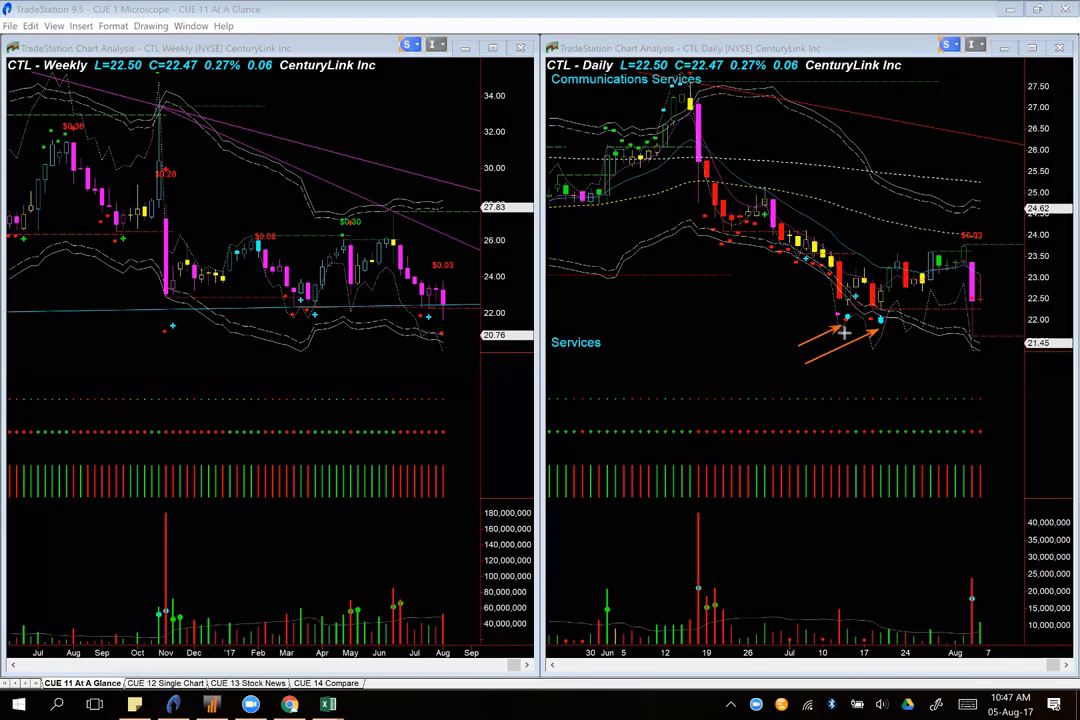
left_click_drag(399, 312, 472, 316)
mouse_move(881, 234)
left_mouse_down()
mouse_move(888, 265)
mouse_move(902, 236)
mouse_move(899, 248)
mouse_move(948, 243)
left_mouse_up()
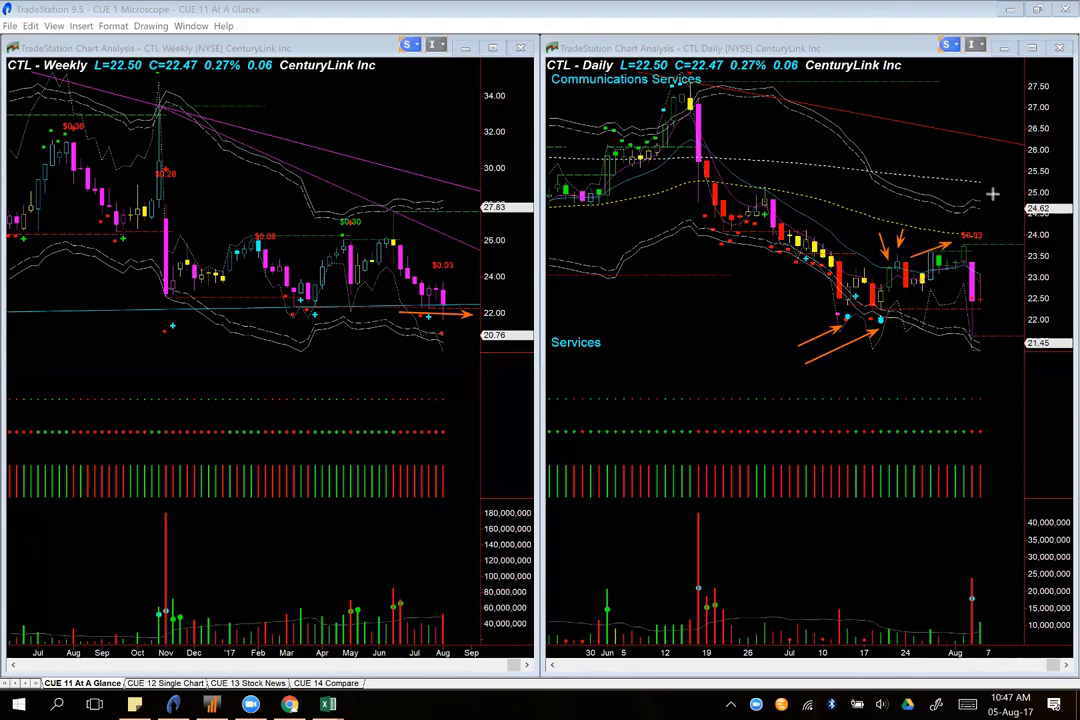
Step: Mark the CTL daily earnings signal, the sharp August drop and the July low support level with arrows
left_click_drag(992, 194, 967, 233)
left_click_drag(955, 267, 965, 303)
left_click_drag(871, 395, 963, 316)
left_click_drag(879, 311, 989, 310)
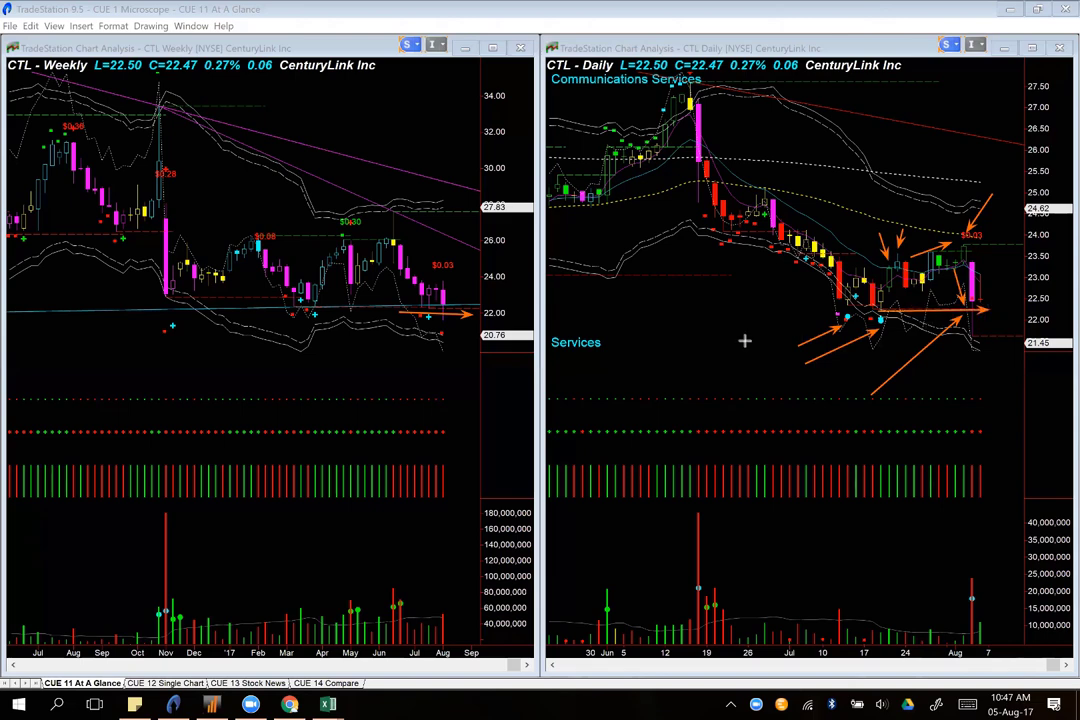
Step: Mark the CTL July lows again, the August low, the latest daily bar and the level below support with arrows
mouse_move(745, 341)
left_mouse_down()
mouse_move(834, 320)
mouse_move(880, 327)
left_mouse_up()
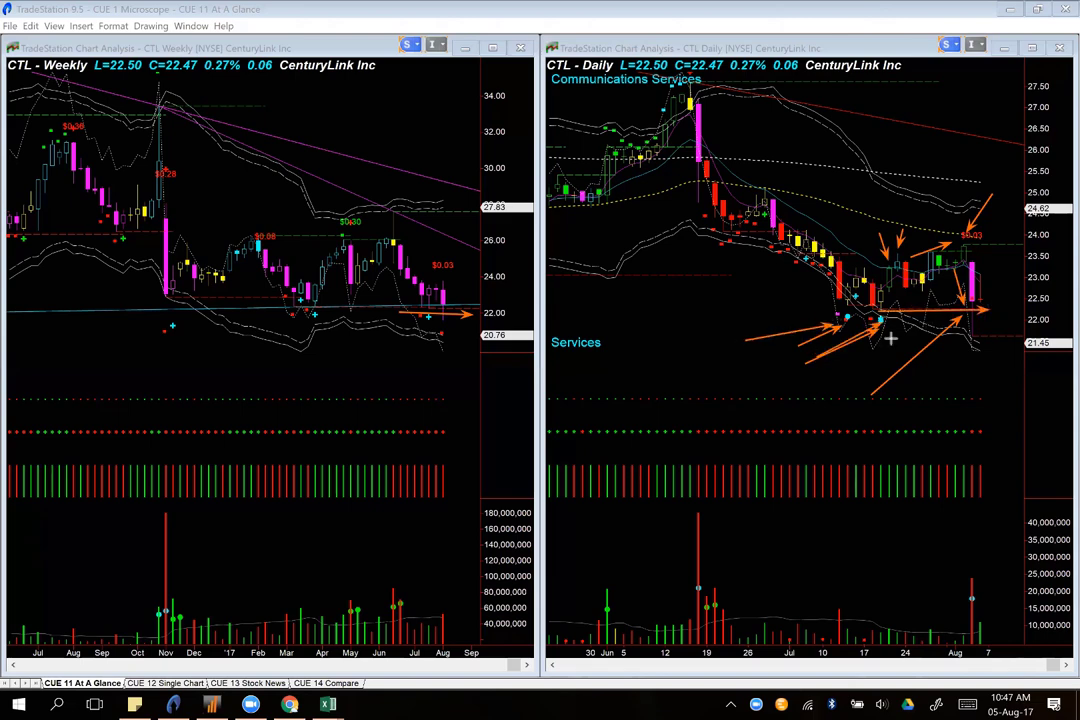
left_click_drag(1030, 372, 976, 326)
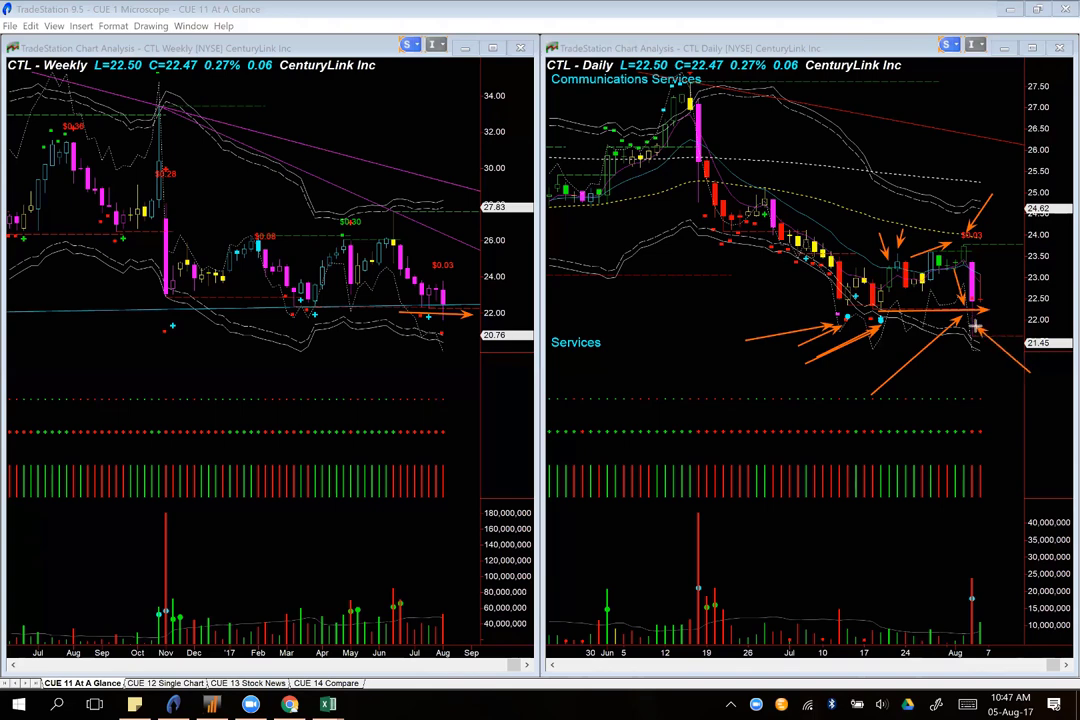
left_click_drag(1014, 272, 985, 292)
left_click_drag(904, 326, 1020, 325)
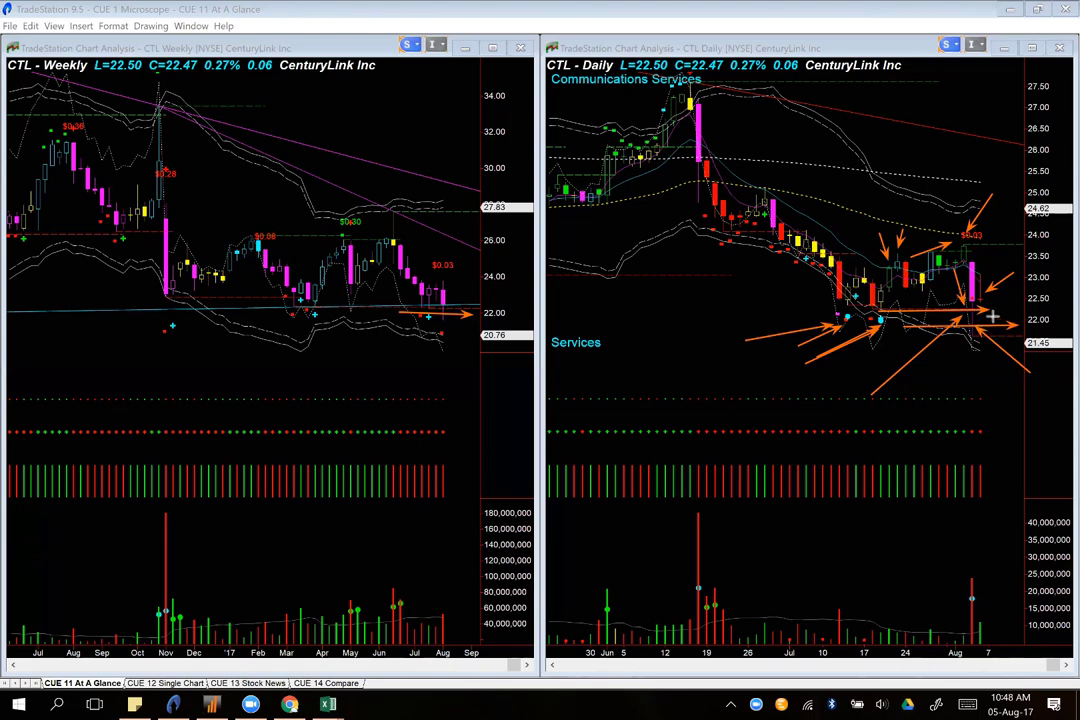
left_click_drag(954, 323, 1043, 317)
Step: Load VZ into both charts, mark its daily July signal, weekly support bounce and late-July rally with arrows, and clear them
left_click(102, 187)
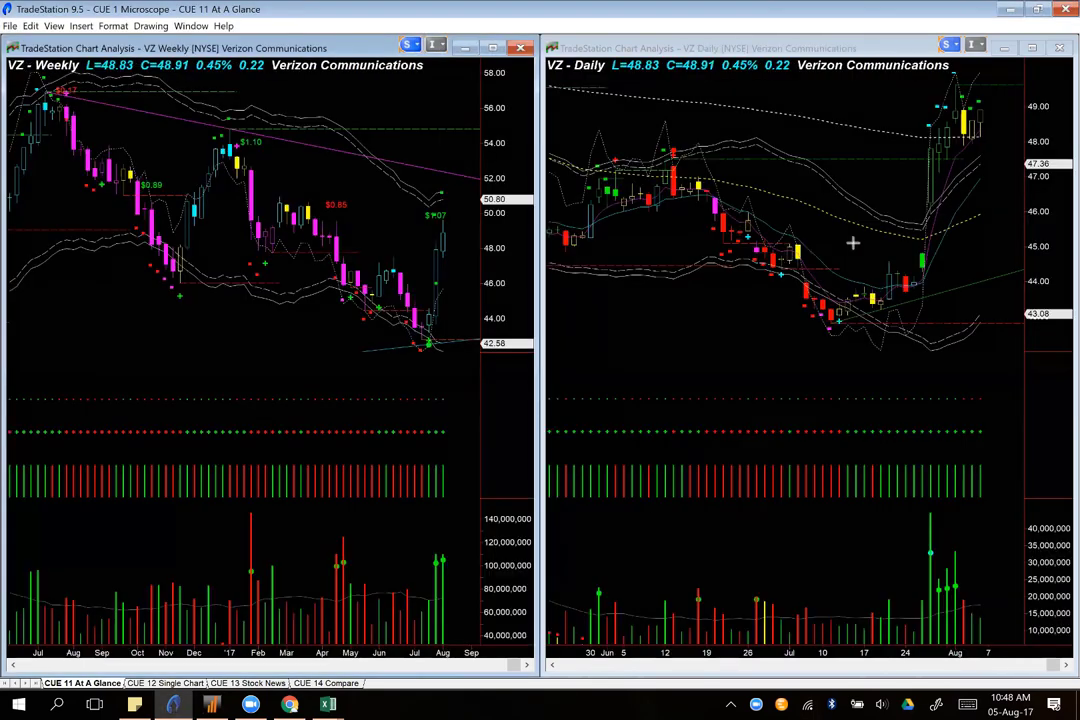
left_click_drag(852, 242, 885, 275)
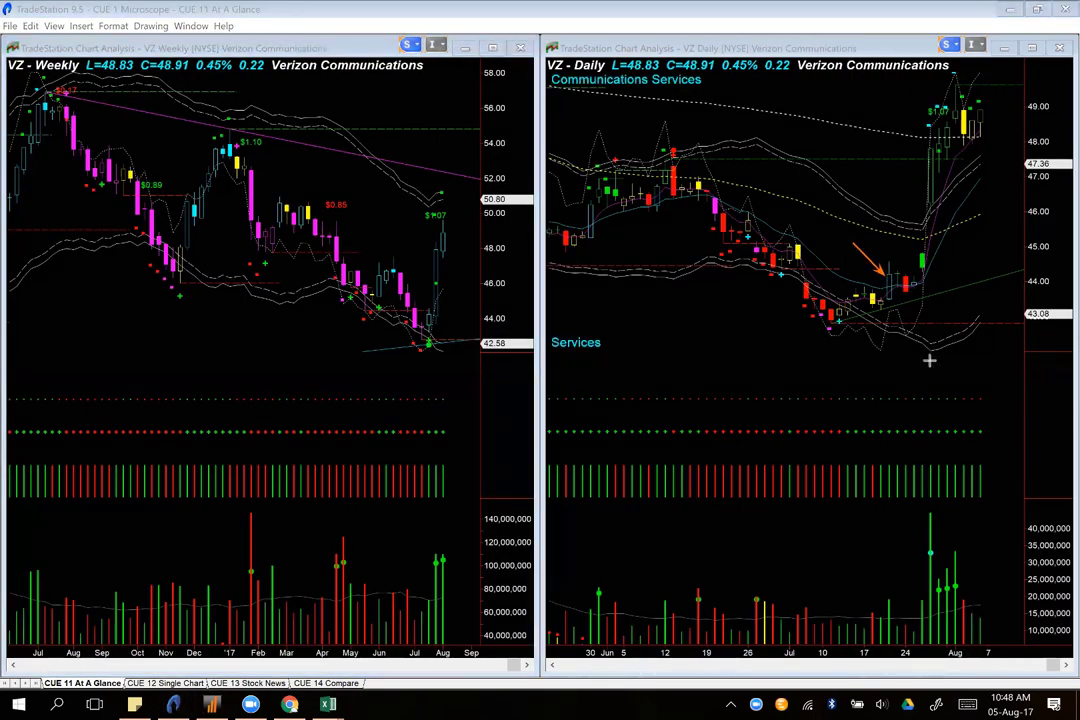
left_click_drag(386, 379, 427, 351)
left_click_drag(427, 288, 427, 307)
left_click_drag(934, 275, 997, 118)
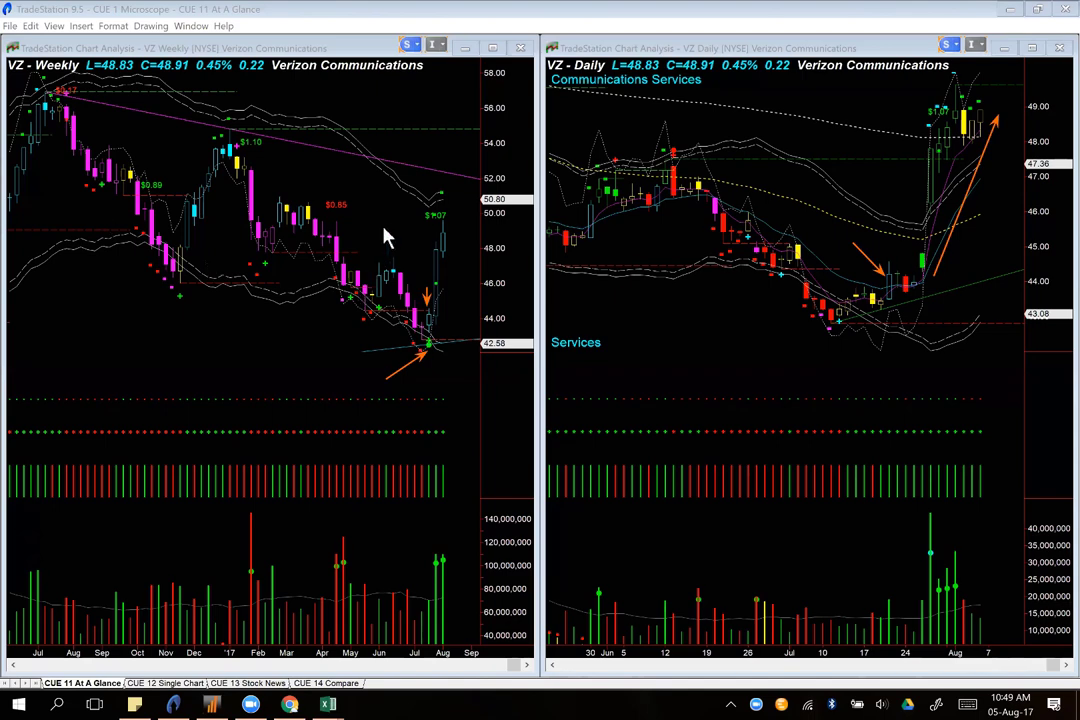
key("Escape")
Step: Load the symbol T into both the weekly and daily charts
left_click(242, 331)
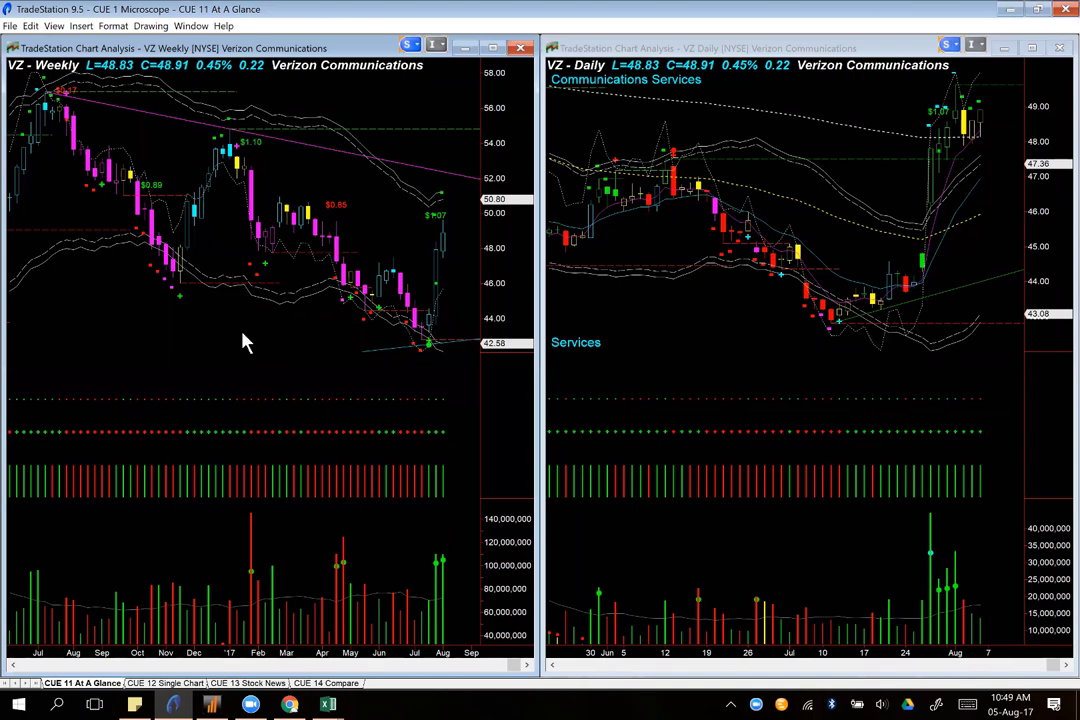
type("t")
key("Return")
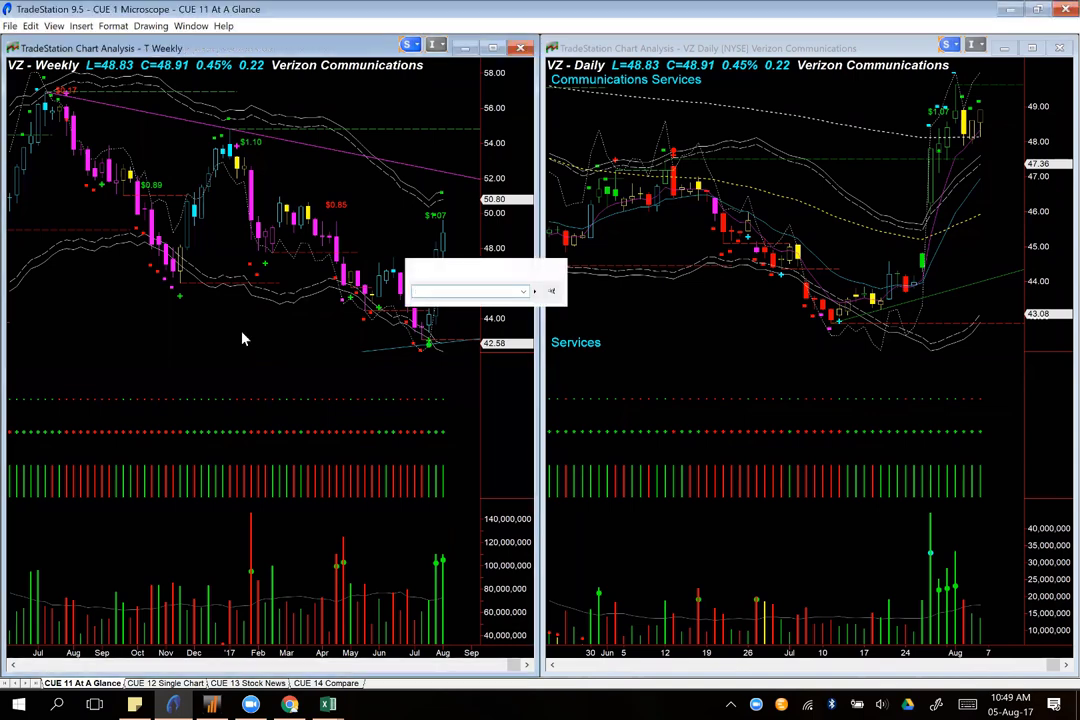
key("Return")
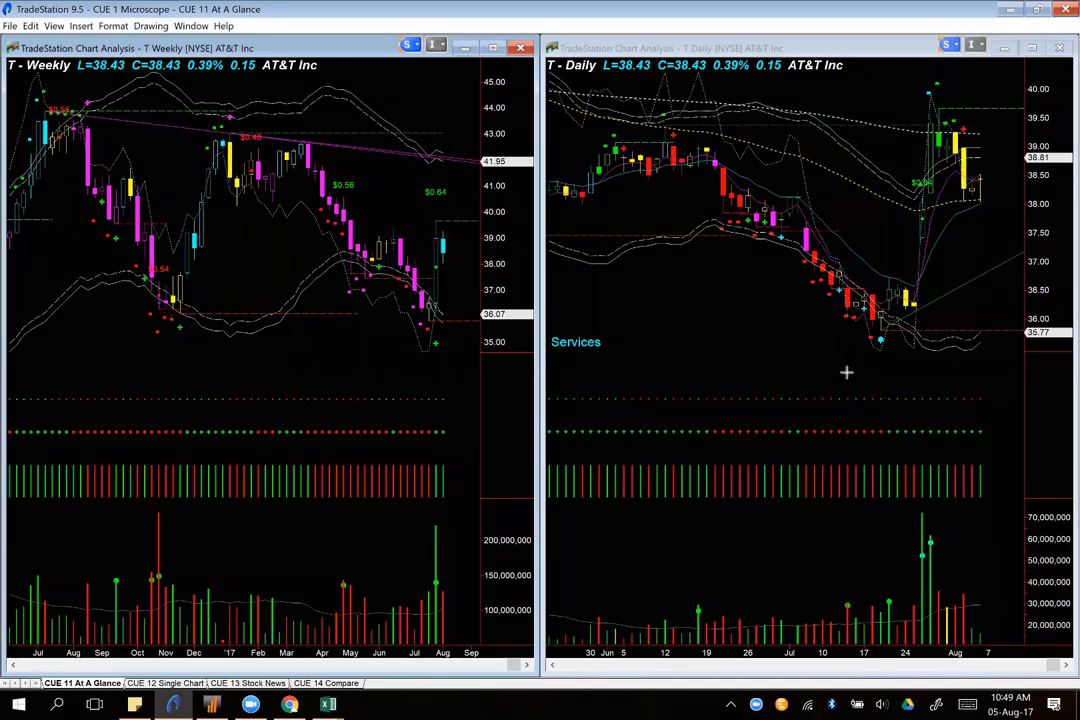
Step: Mark T's daily July low and late-July rally, and its weekly support level, false breakdown and volume with arrows
left_click(877, 345)
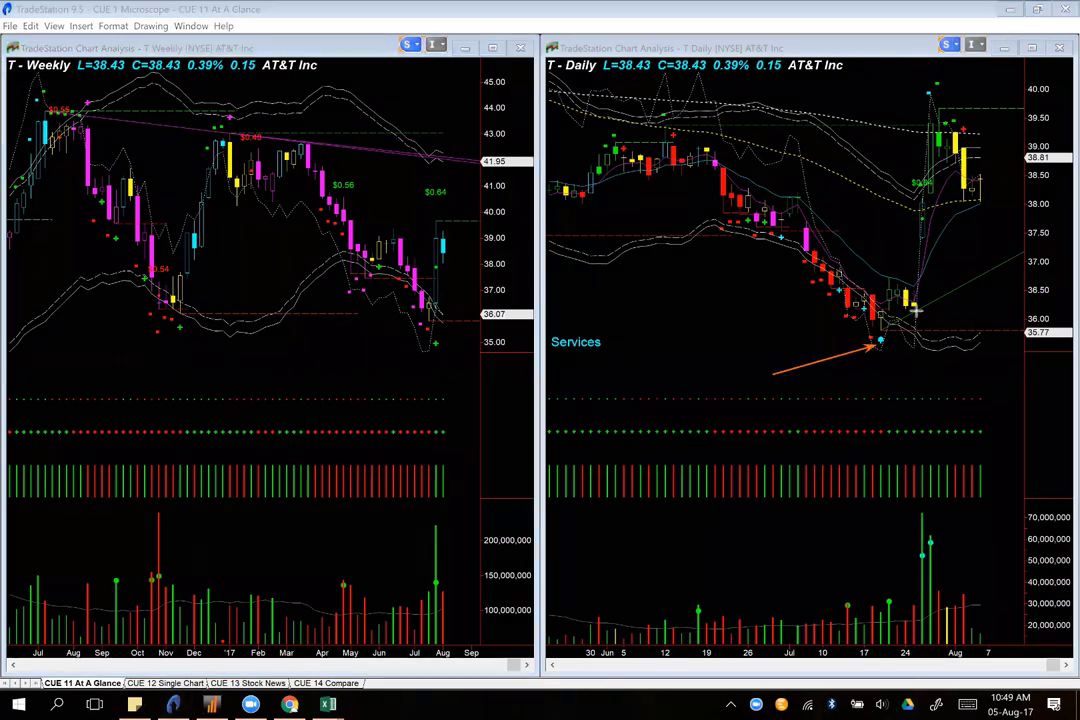
left_click_drag(905, 275, 924, 186)
left_click_drag(800, 353, 879, 326)
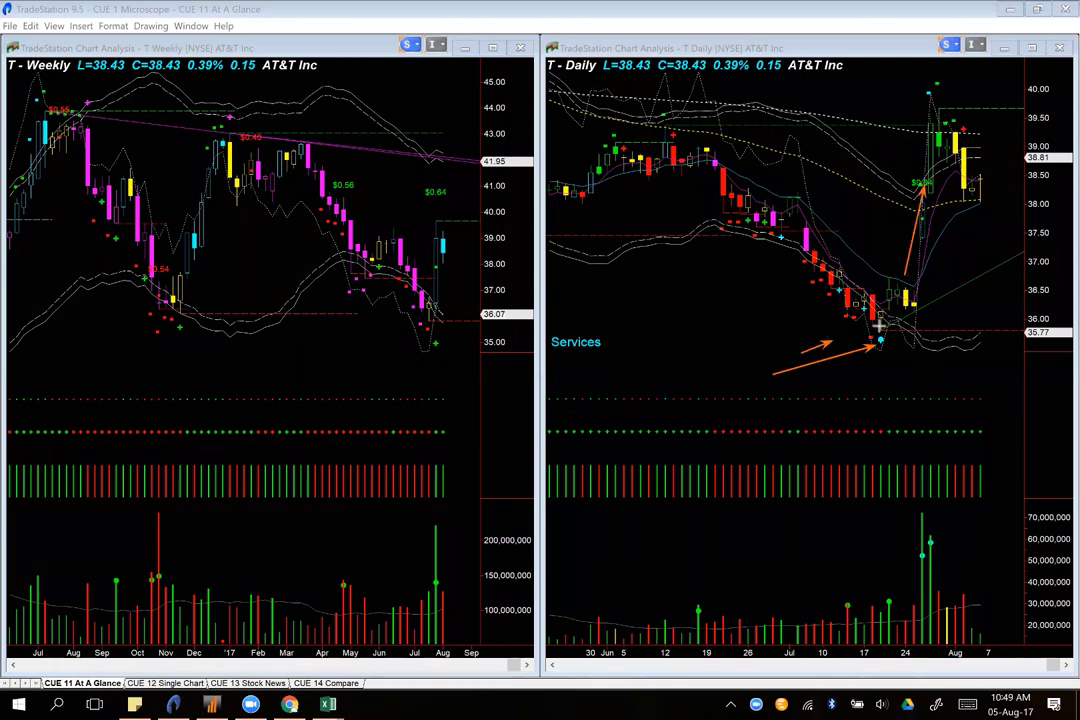
left_click_drag(344, 314, 464, 315)
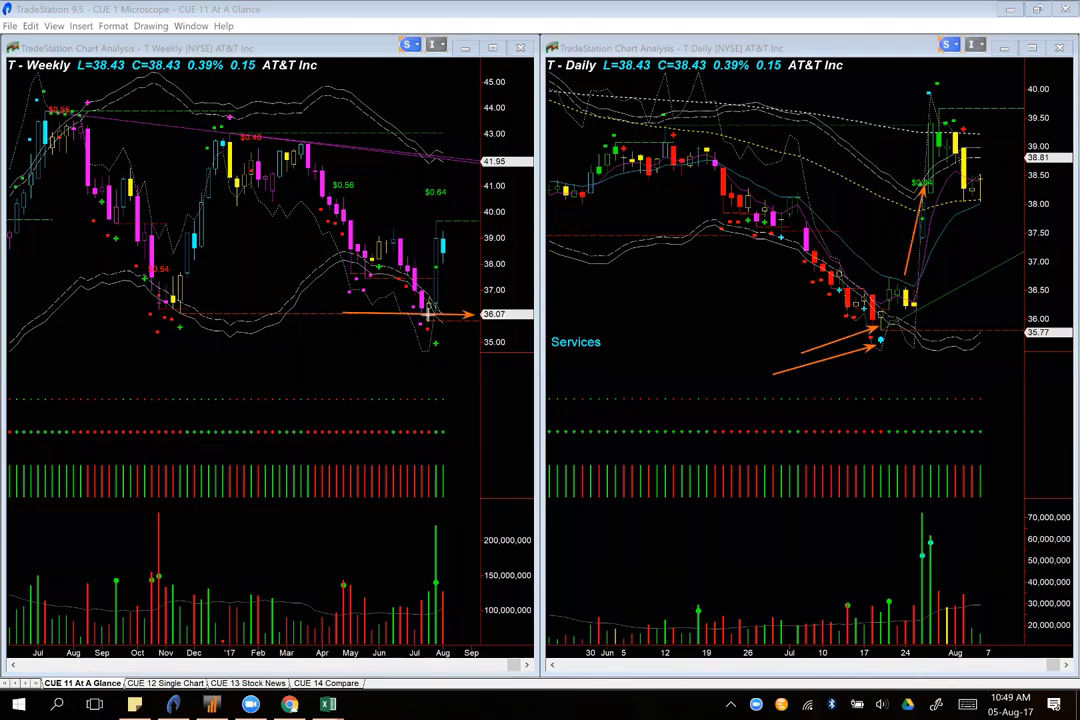
mouse_move(365, 294)
left_mouse_down()
mouse_move(427, 348)
mouse_move(457, 309)
left_mouse_up()
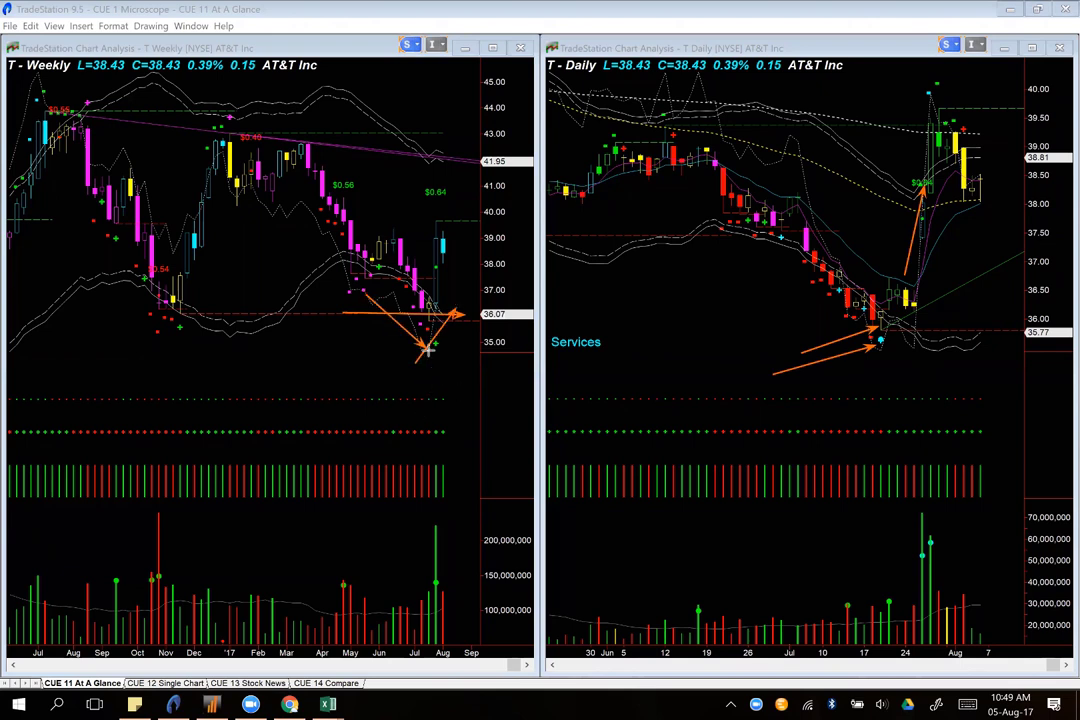
left_click_drag(428, 345, 428, 592)
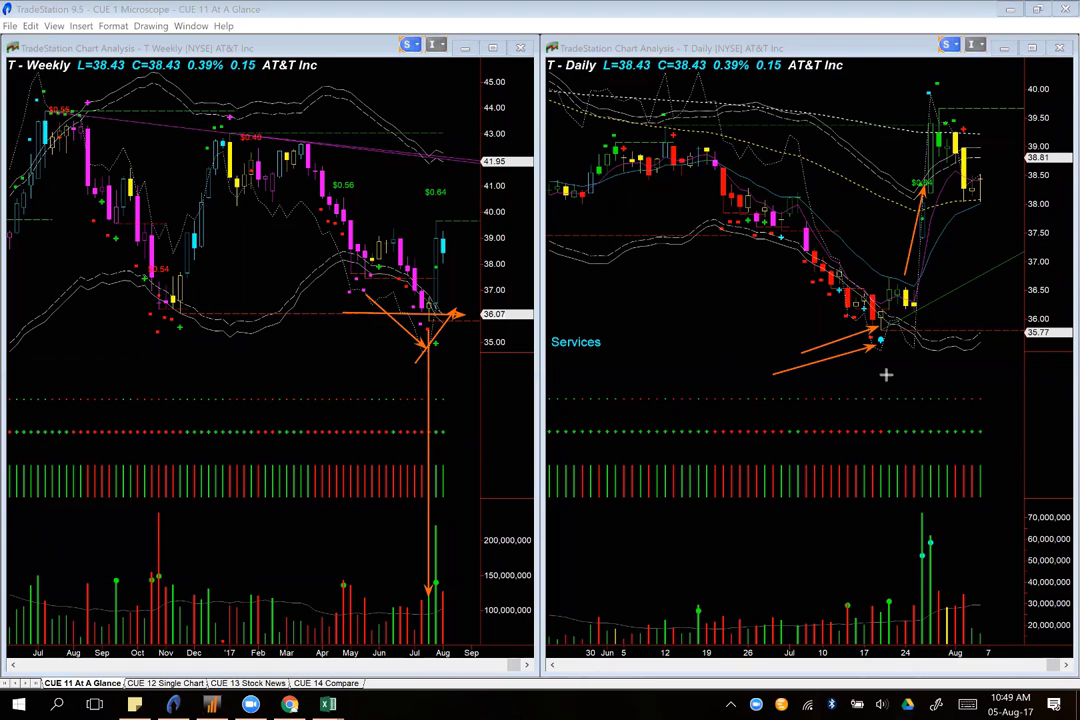
Step: Connect T's daily July low bars to their volume with arrows, and clear all arrows
mouse_move(883, 351)
left_mouse_down()
mouse_move(892, 605)
mouse_move(883, 580)
left_mouse_up()
mouse_move(890, 320)
left_mouse_down()
mouse_move(904, 485)
mouse_move(889, 600)
left_mouse_up()
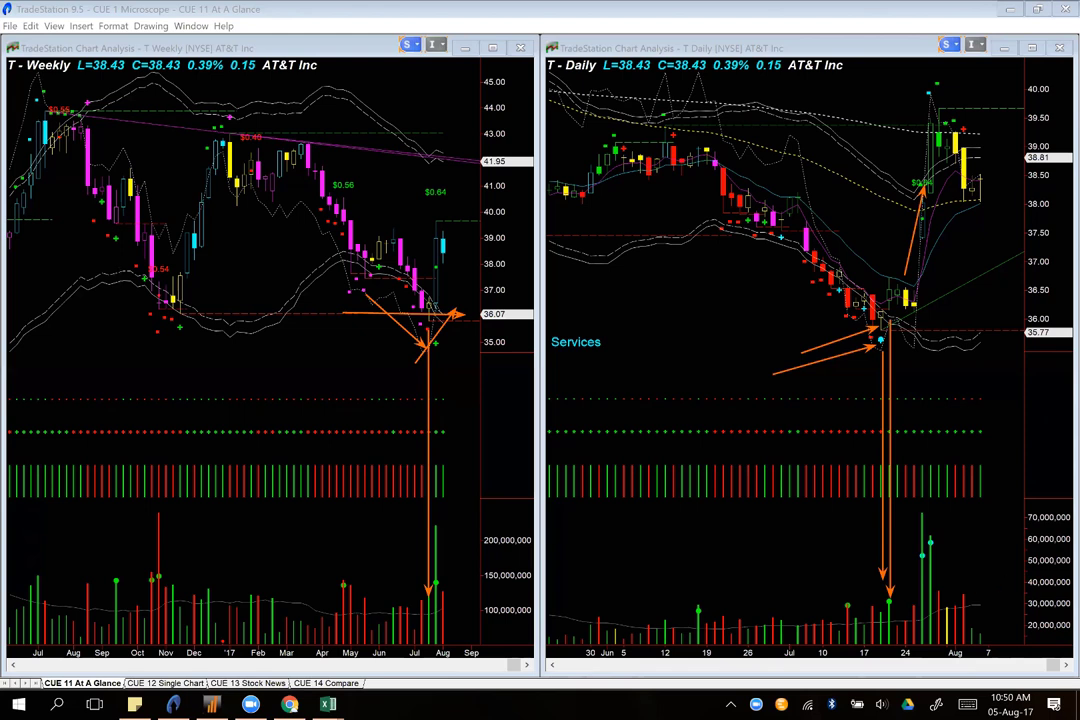
key("Escape")
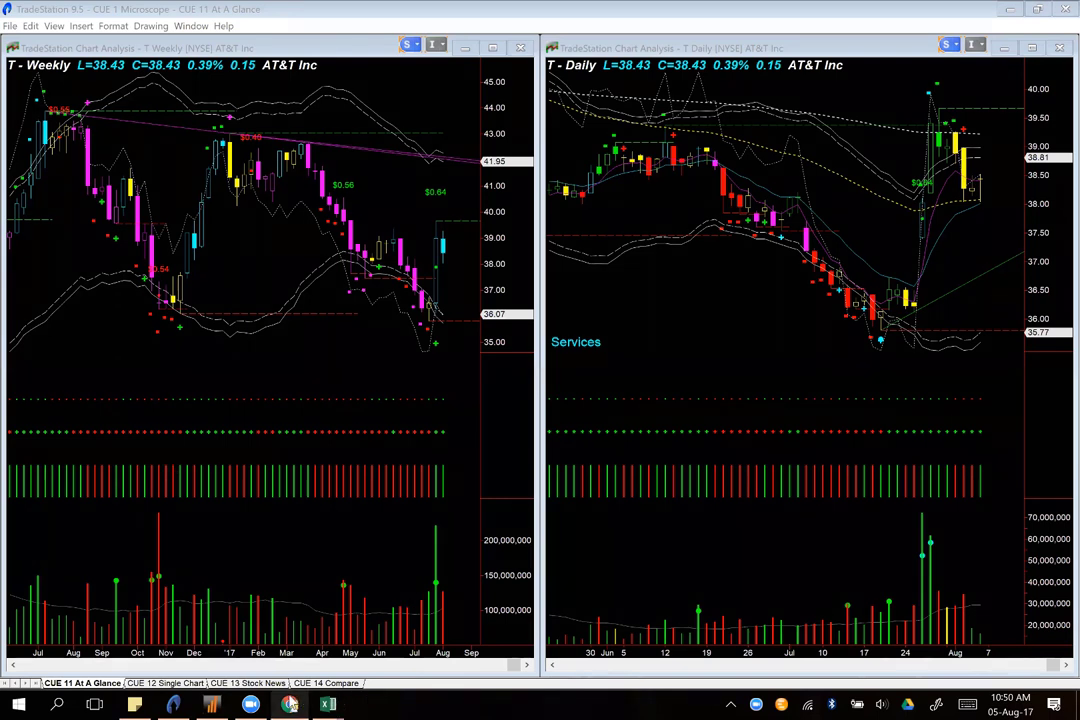
Step: Switch back to the industry rankings in the Excel Industry Work Area sheet
mouse_move(328, 704)
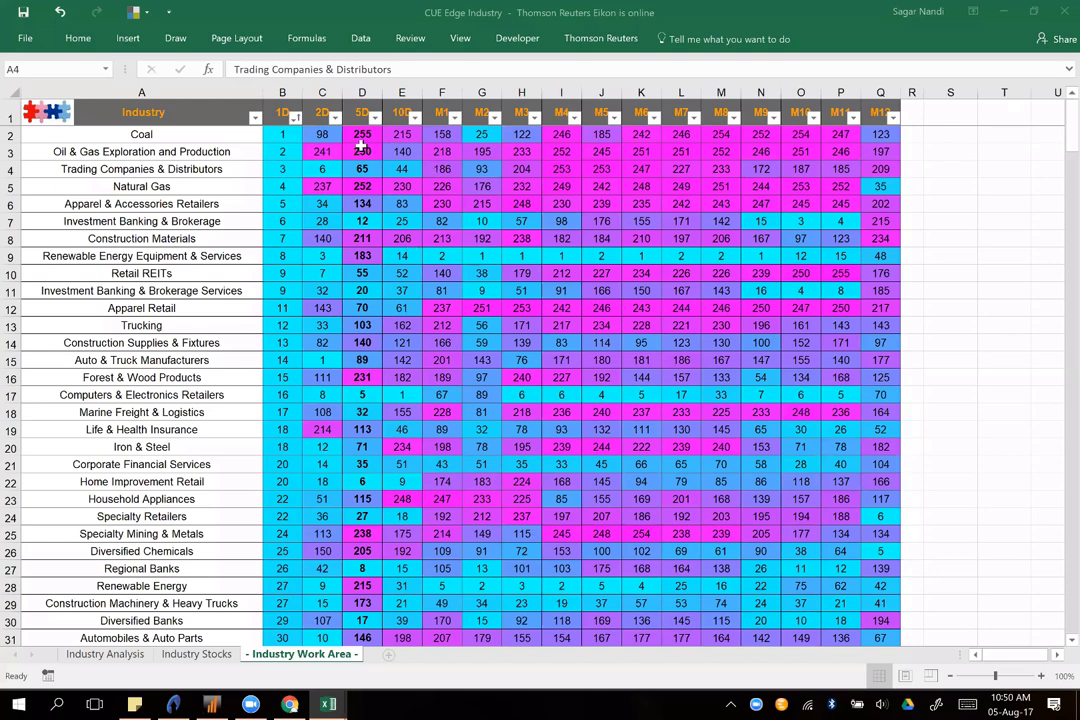
left_click(357, 173)
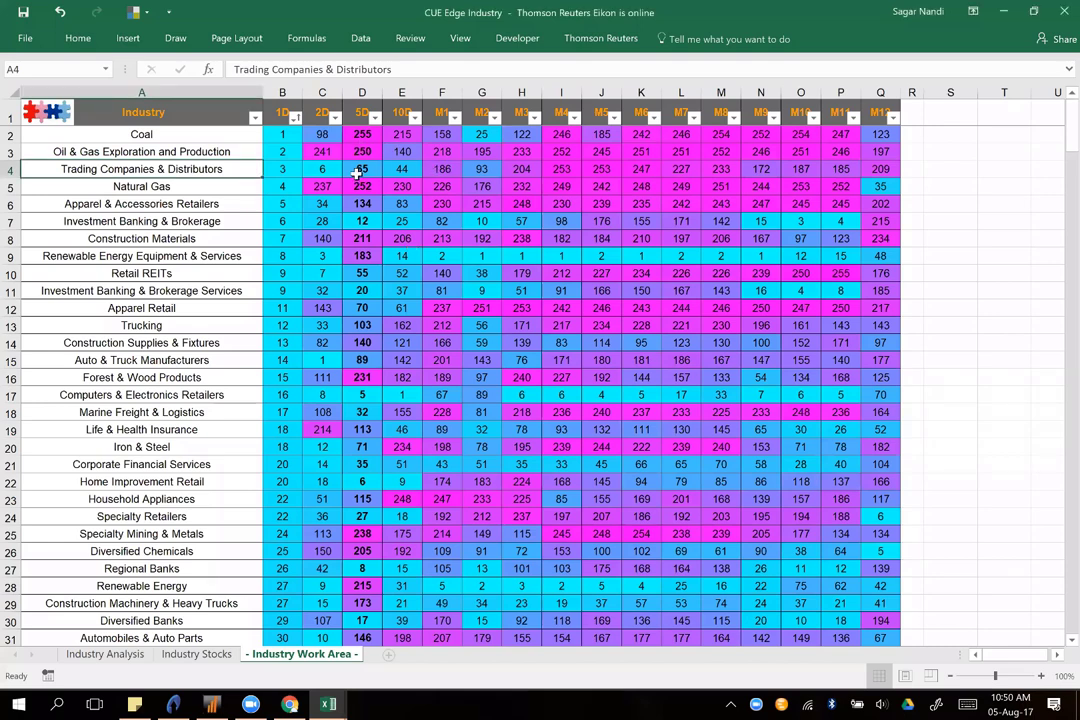